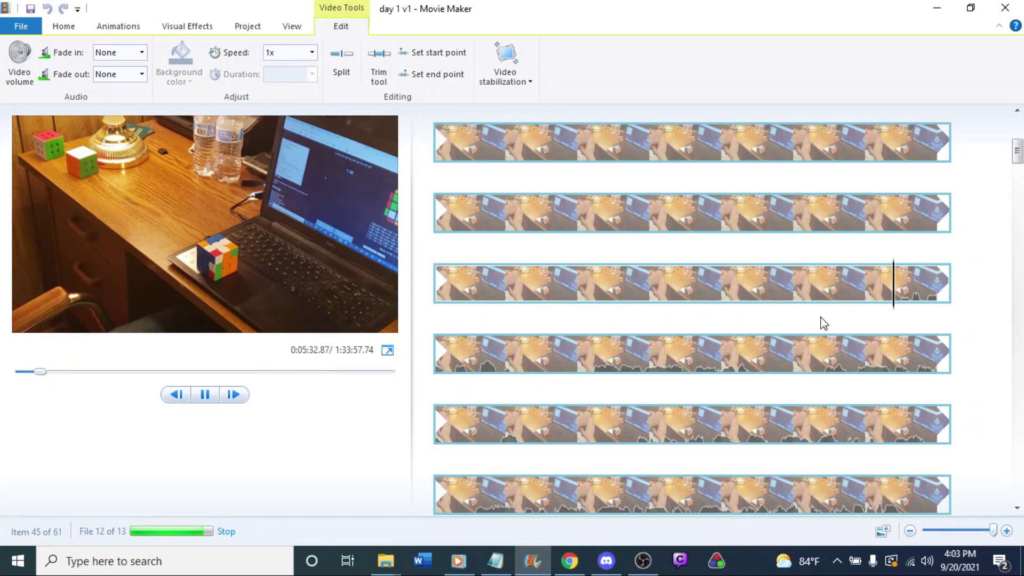
Split the clip at 0:05:32.90 and remove the segment before it, starting at 0:04:01.87.
click(870, 286)
click(896, 298)
right_click(898, 302)
click(800, 440)
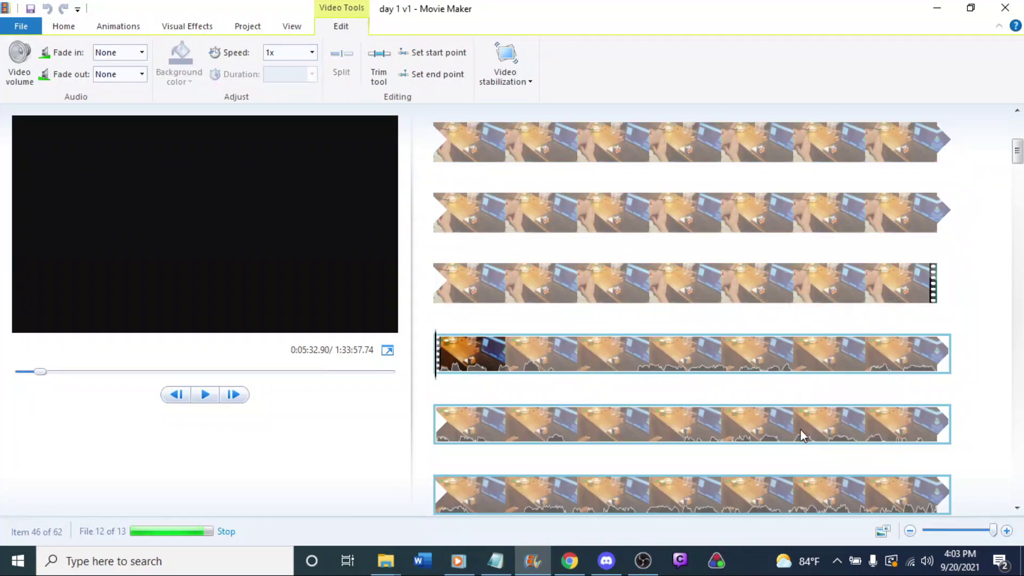
click(576, 281)
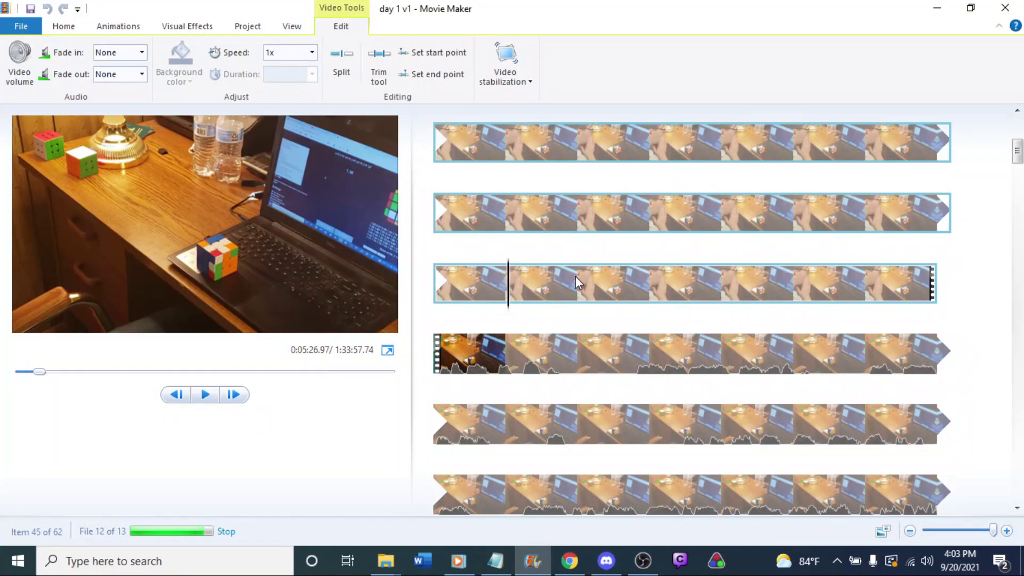
key(Delete)
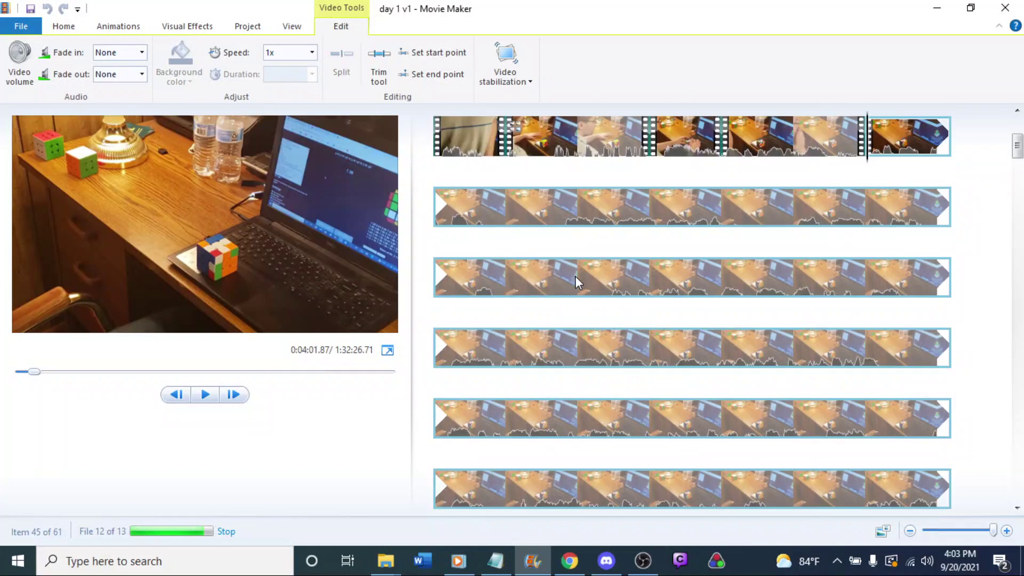
Play back across the new cut and split the clip after it at 0:04:03.73.
click(759, 122)
key(space)
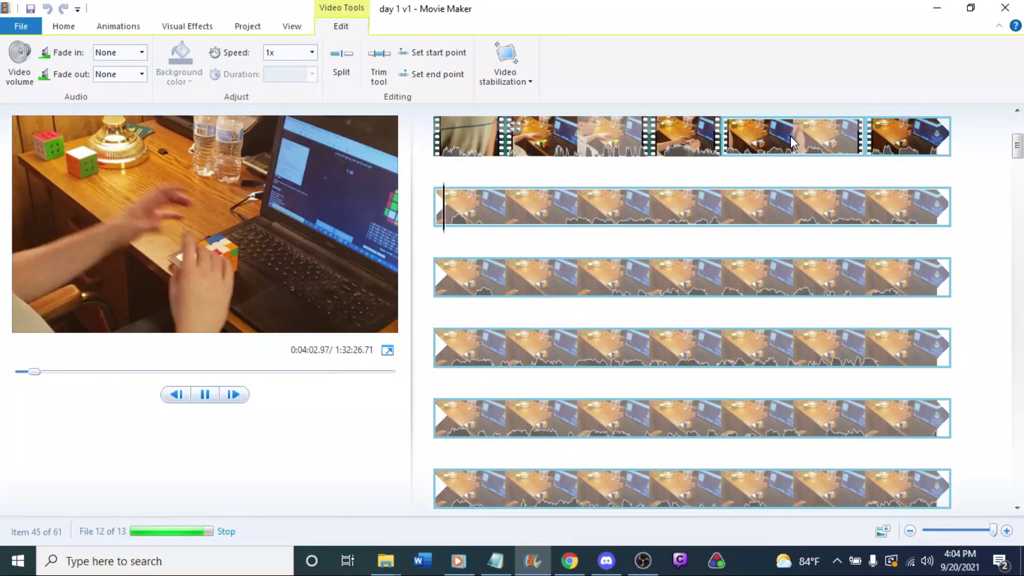
click(791, 136)
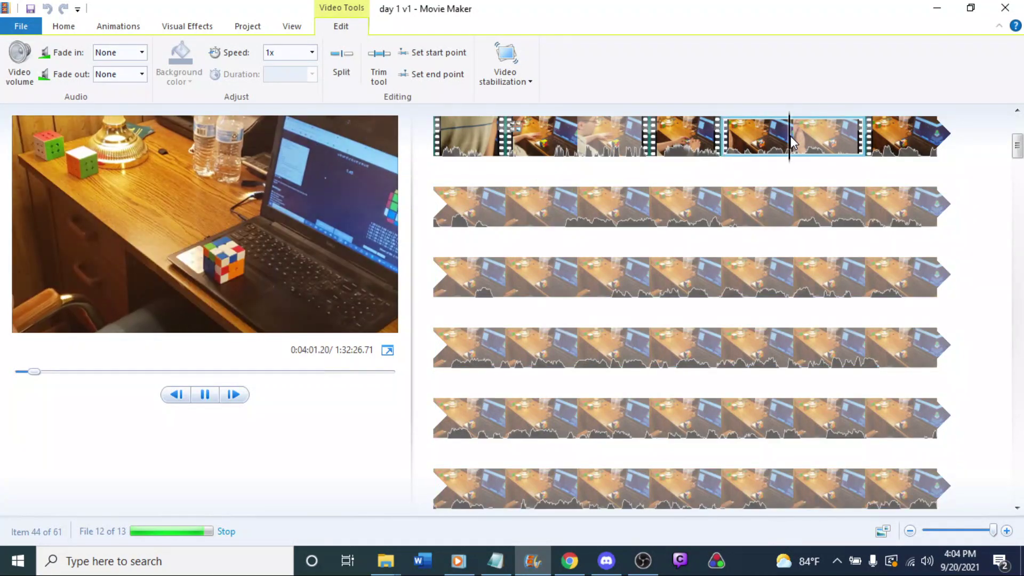
click(790, 136)
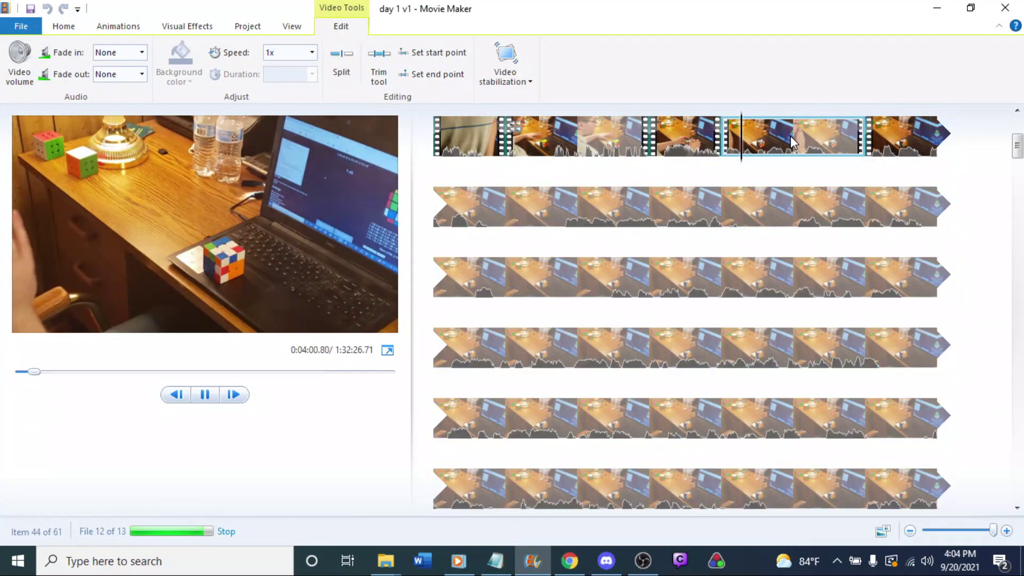
click(833, 132)
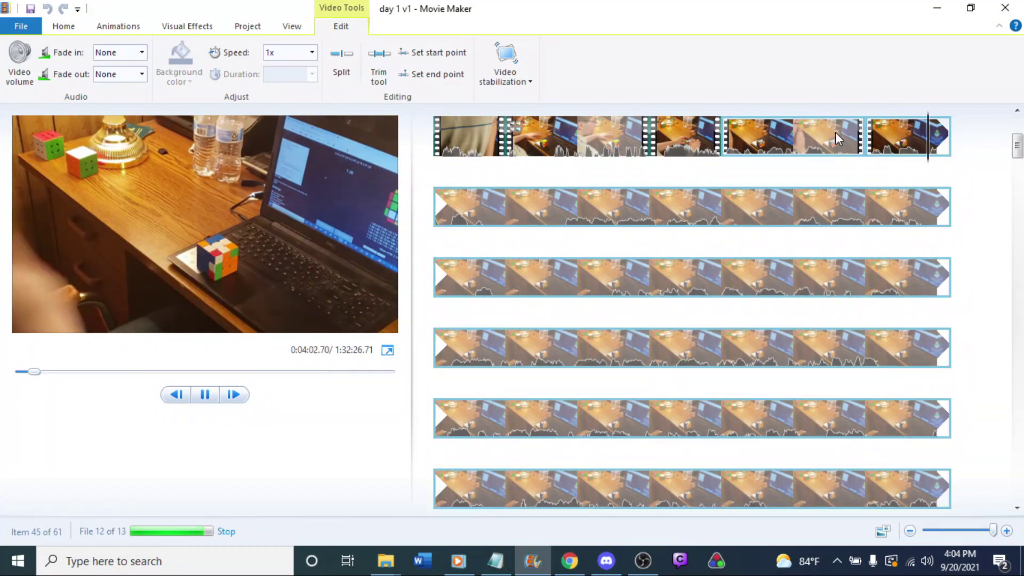
click(475, 209)
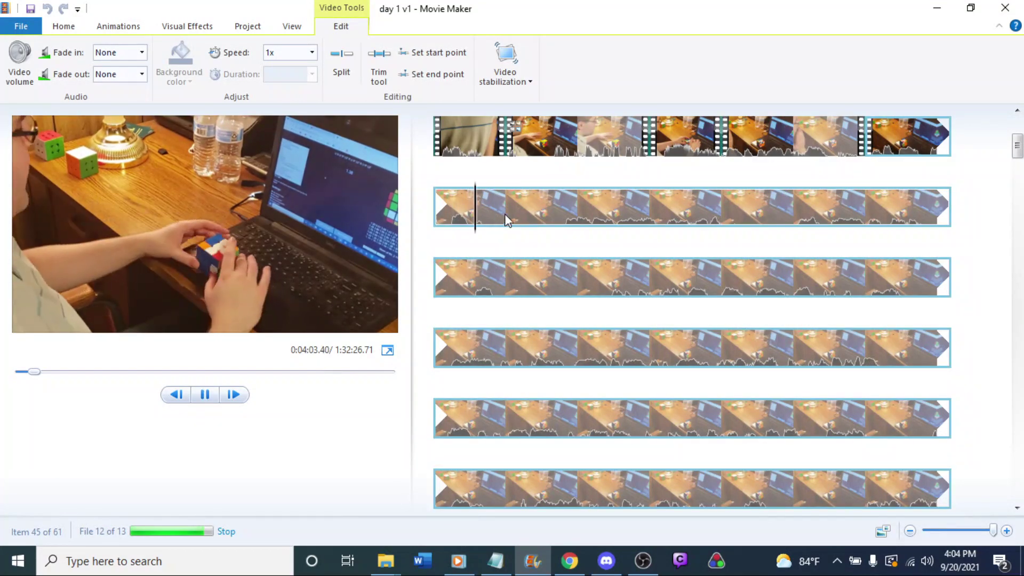
click(477, 212)
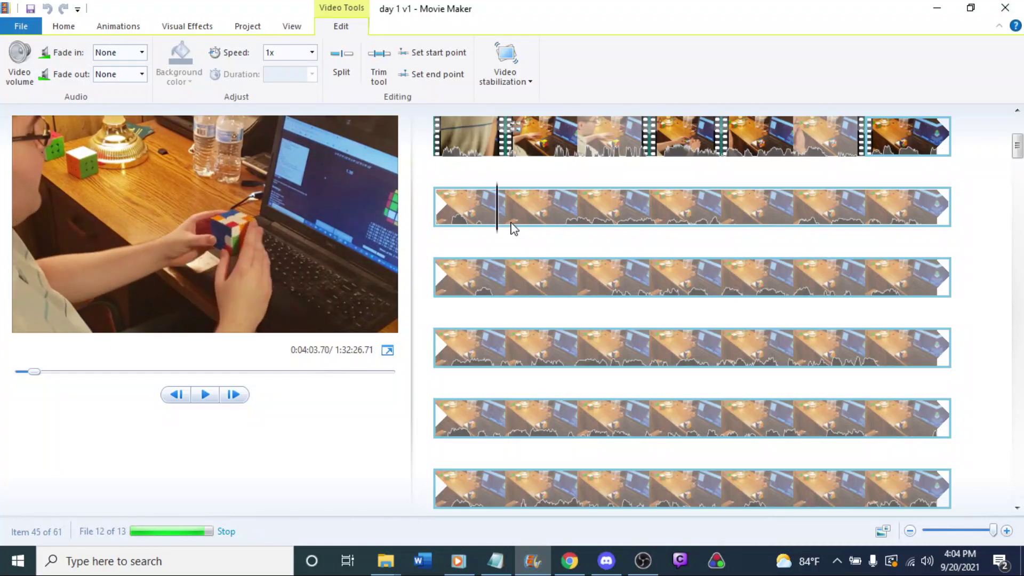
right_click(499, 215)
click(550, 359)
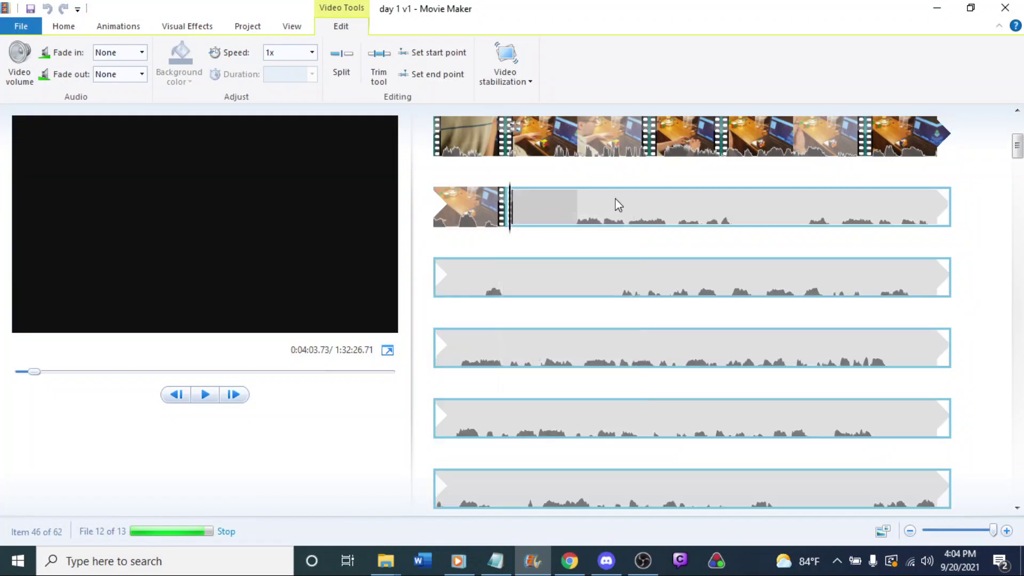
Split the clip again at about 0:04:04.6 and remove the short segment starting at 0:04:03.73.
click(577, 194)
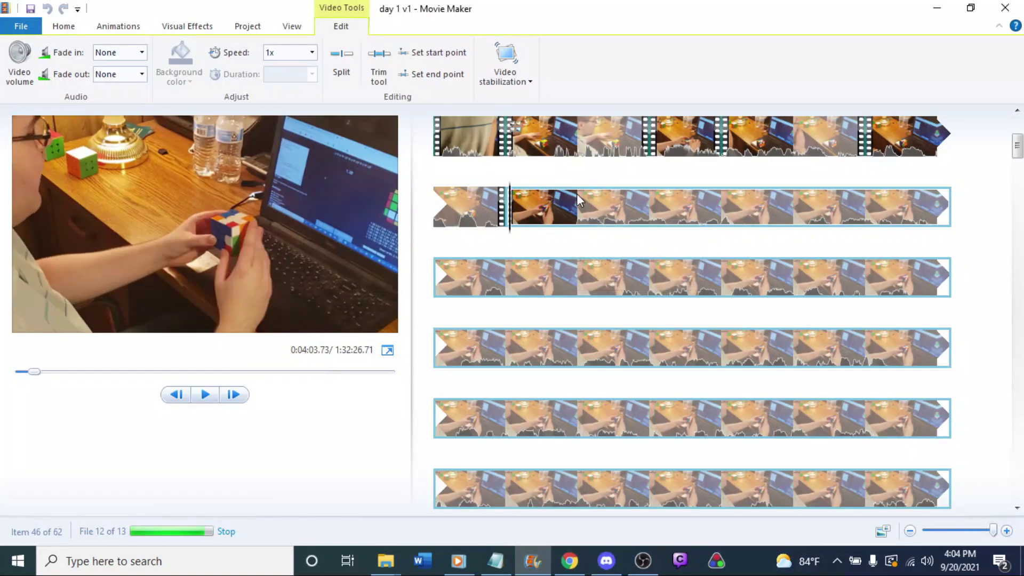
drag(541, 228, 575, 235)
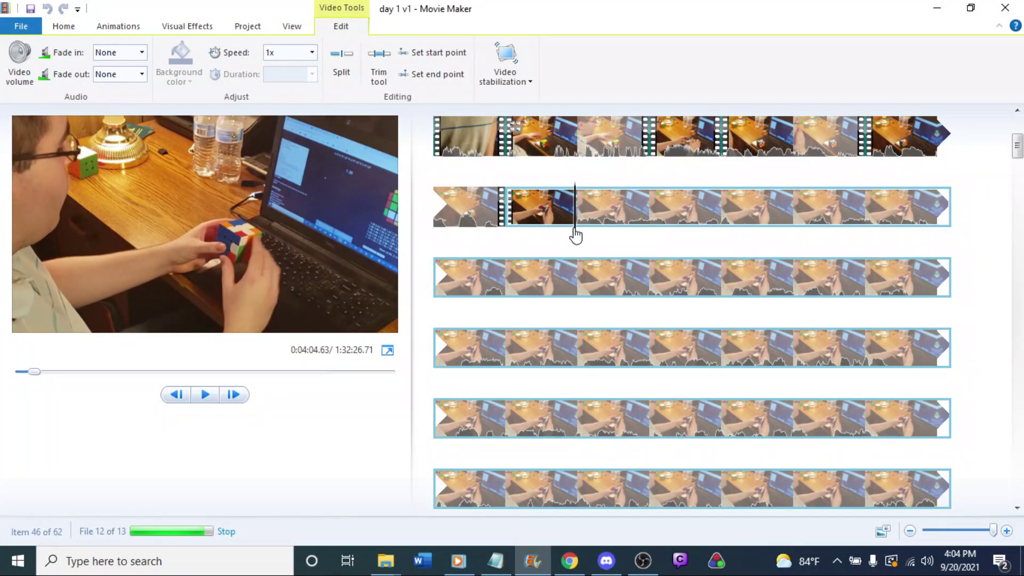
right_click(579, 227)
click(603, 365)
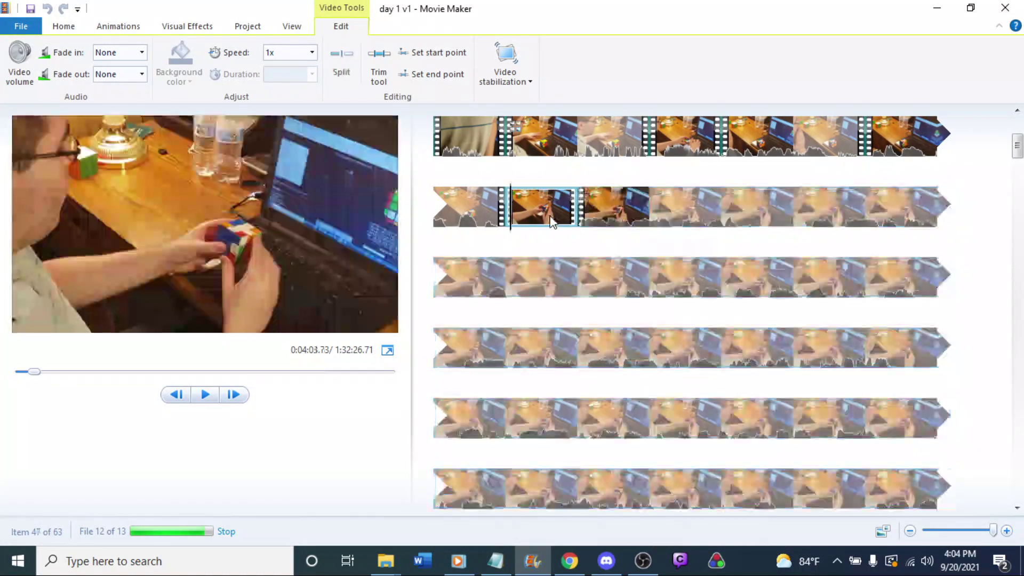
key(Delete)
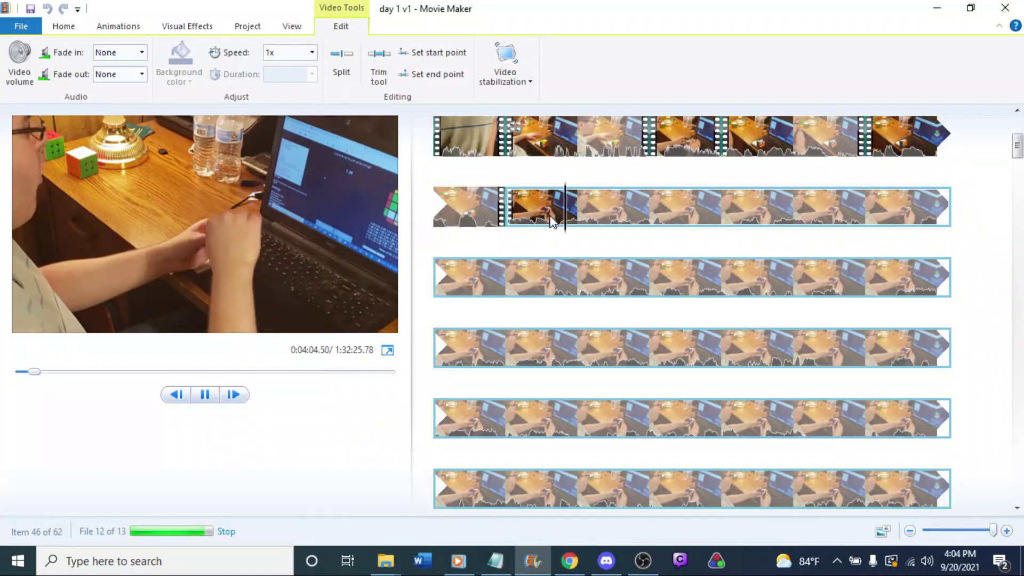
Replay the footage after the 0:04:03.73 cut and split the clip at 0:04:05.87.
click(547, 211)
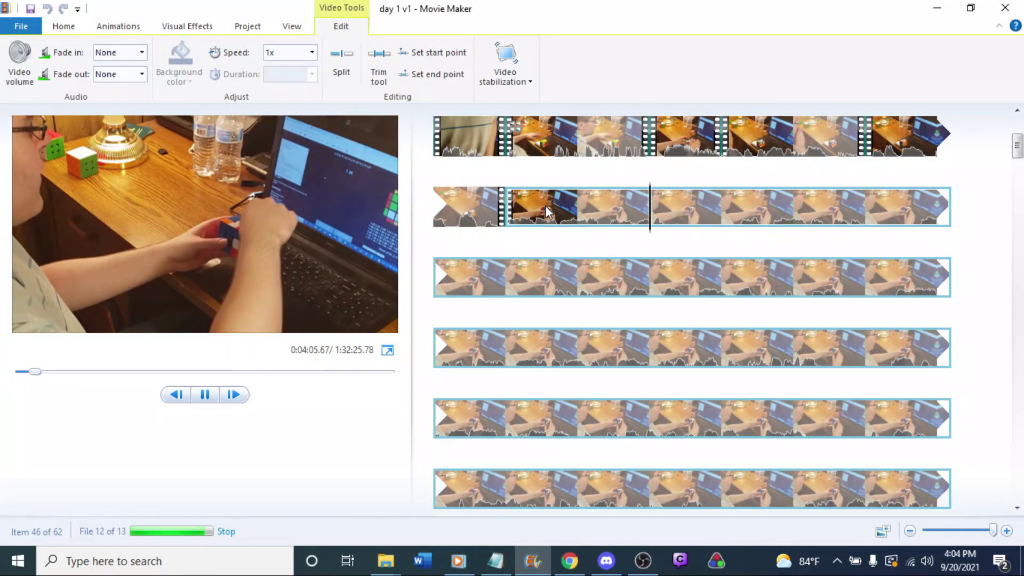
click(648, 206)
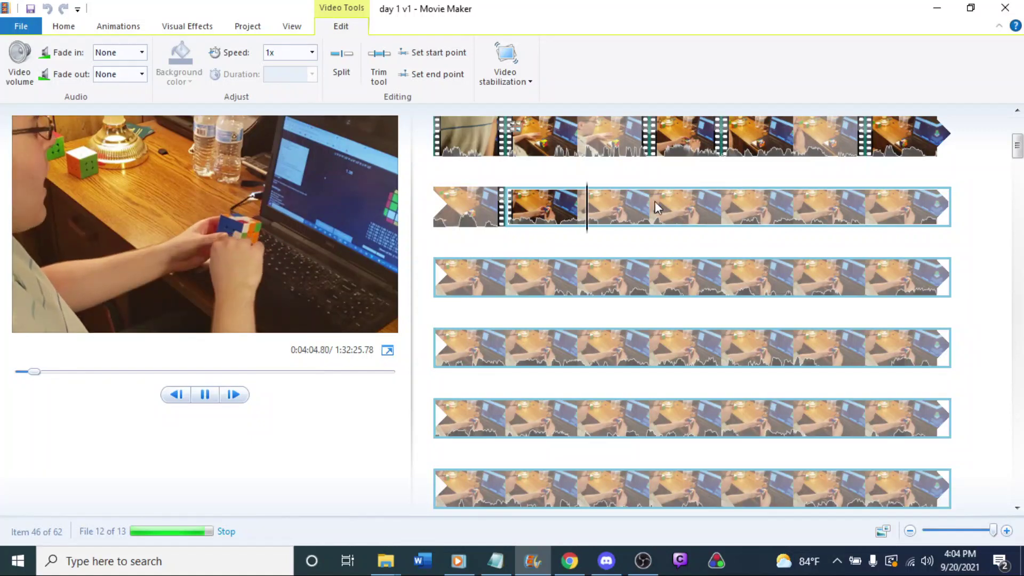
key(space)
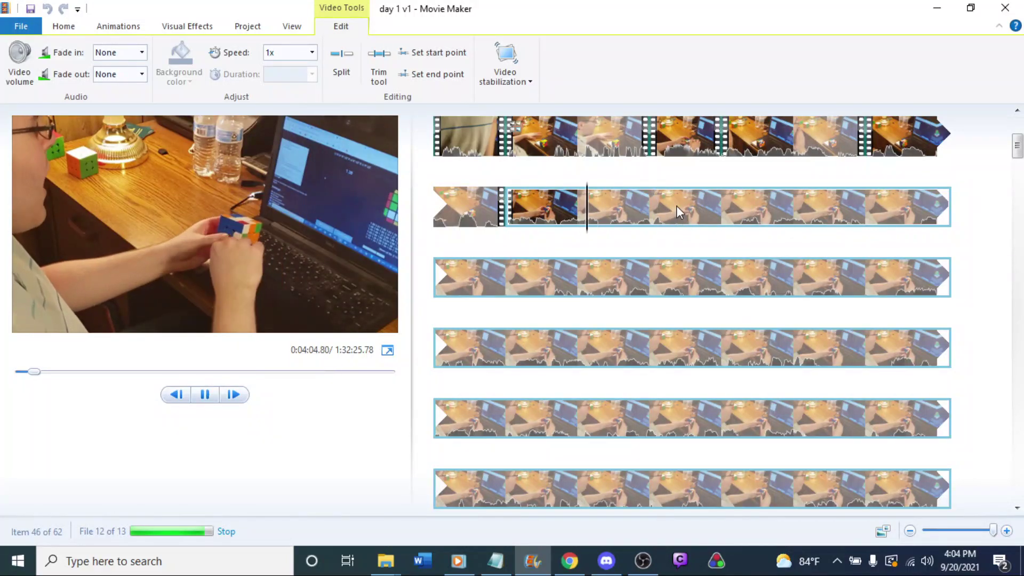
key(space)
right_click(664, 219)
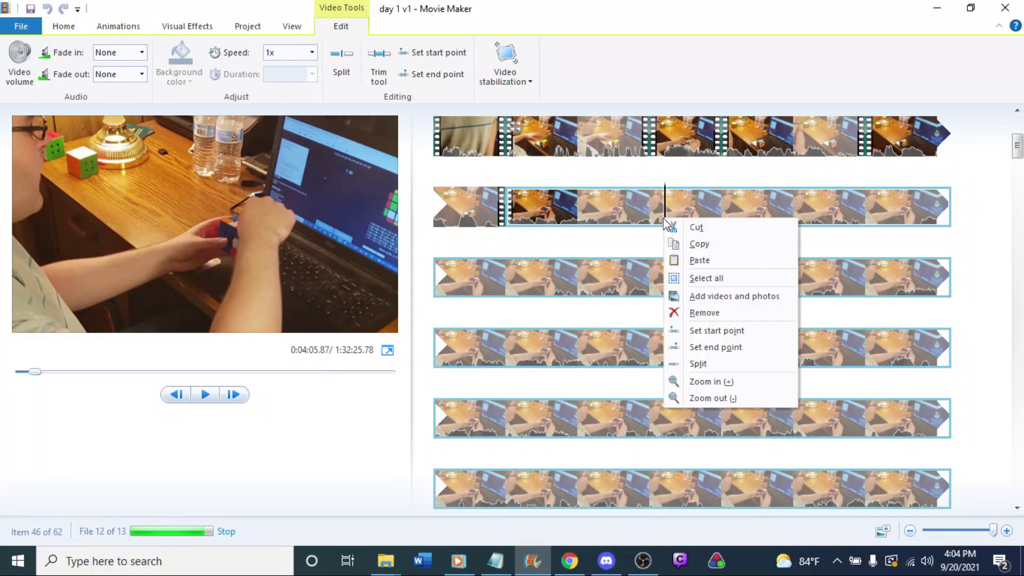
click(697, 364)
key(space)
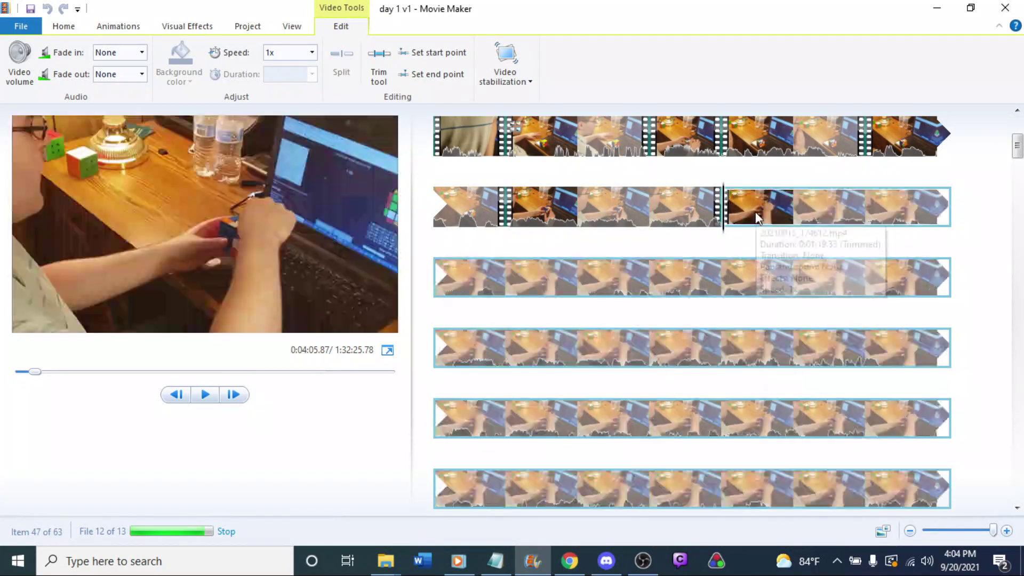
Split the clip at 0:04:06.87 and remove the one-second segment starting at 0:04:05.87.
click(808, 208)
right_click(802, 231)
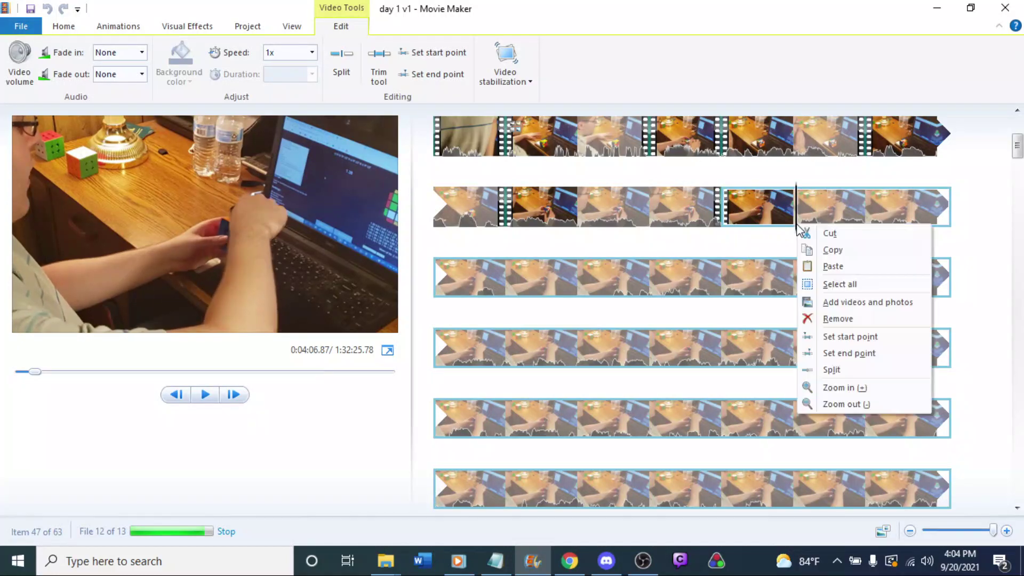
click(830, 370)
click(744, 211)
key(Delete)
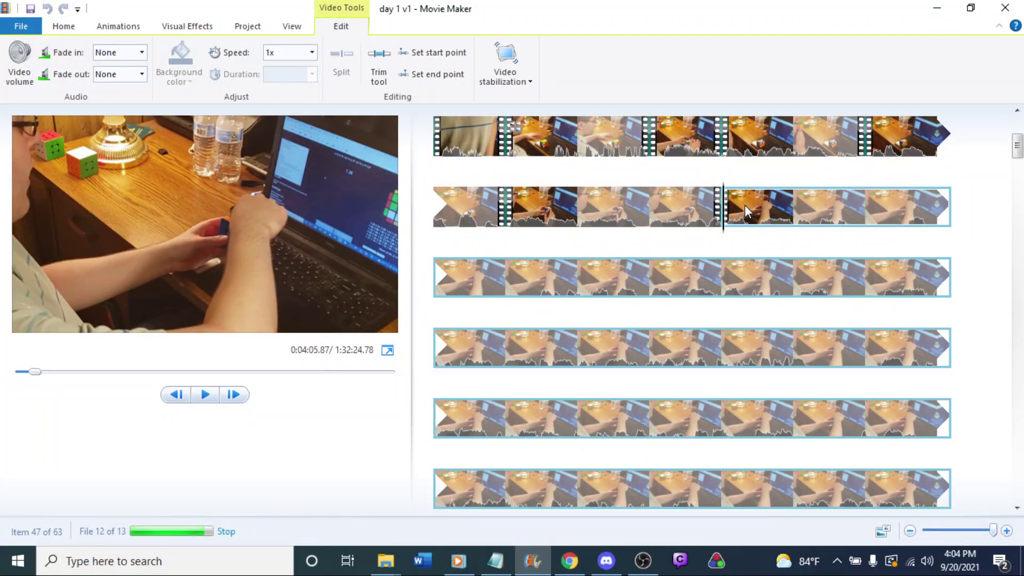
Replay the footage around the 0:04:05.87 cut and split the clip at 0:04:07.67.
key(Left)
key(space)
key(ctrl+a)
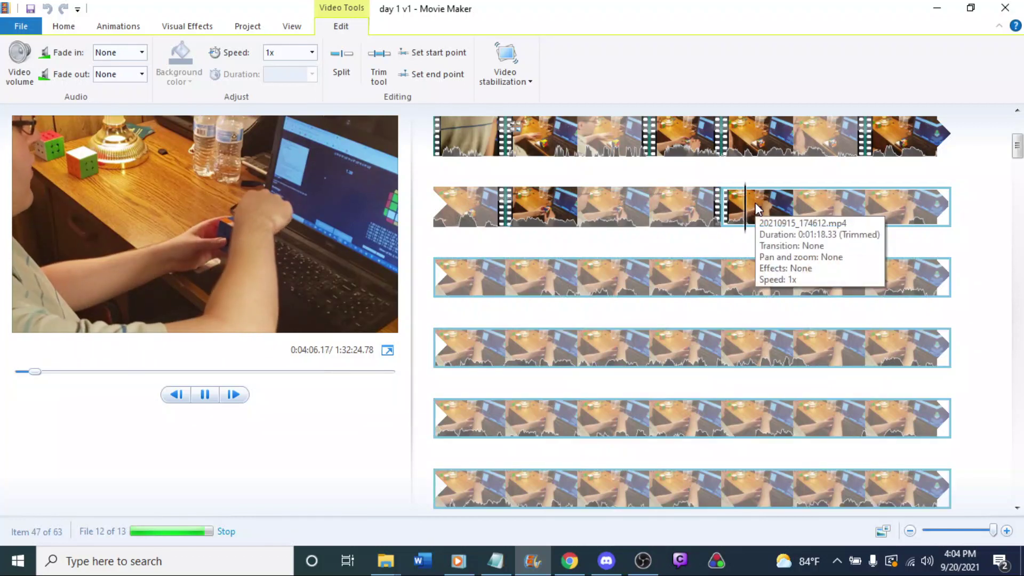
click(656, 211)
key(space)
key(shift+End)
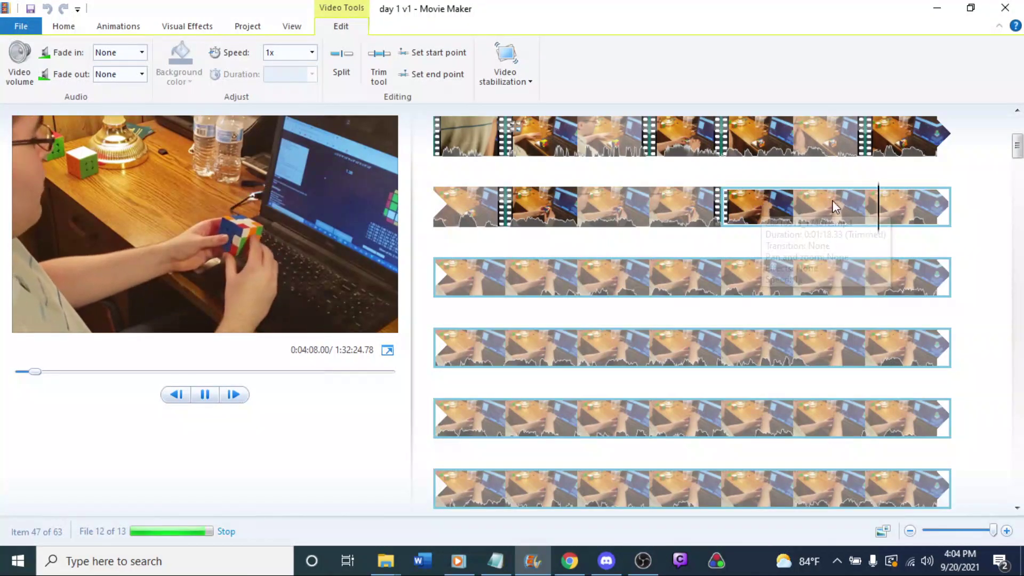
click(855, 221)
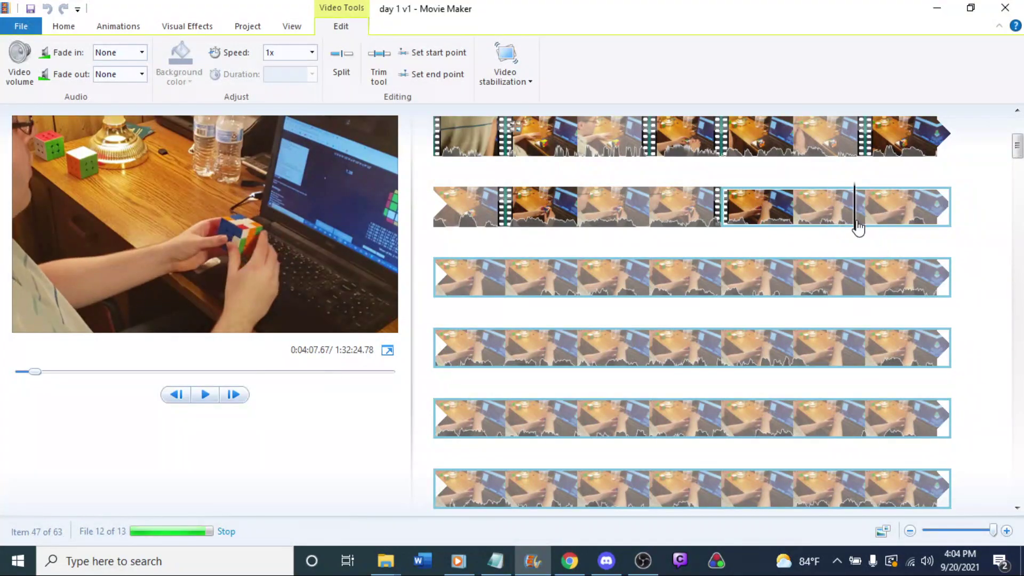
drag(849, 220, 856, 226)
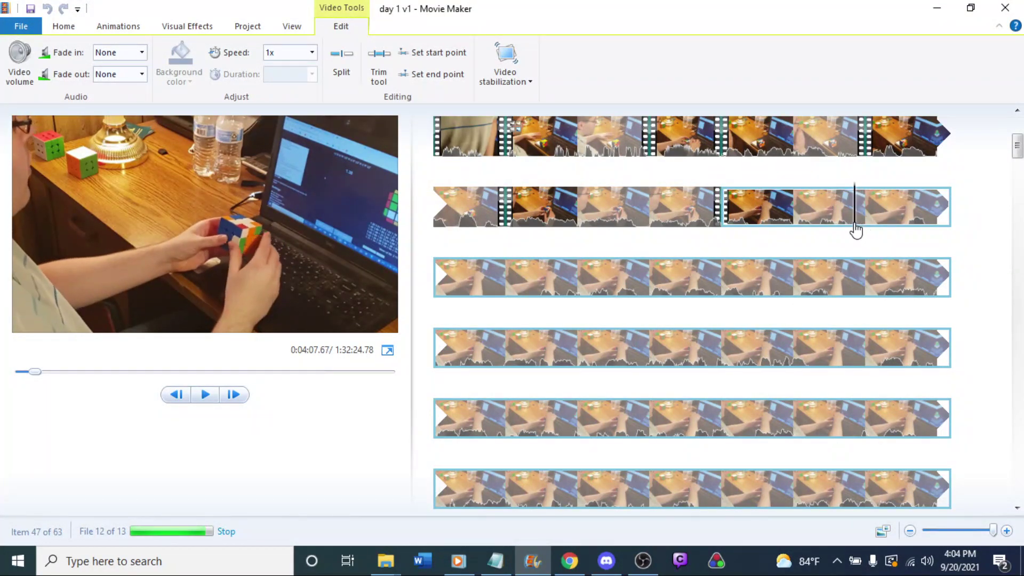
right_click(856, 228)
click(885, 368)
key(space)
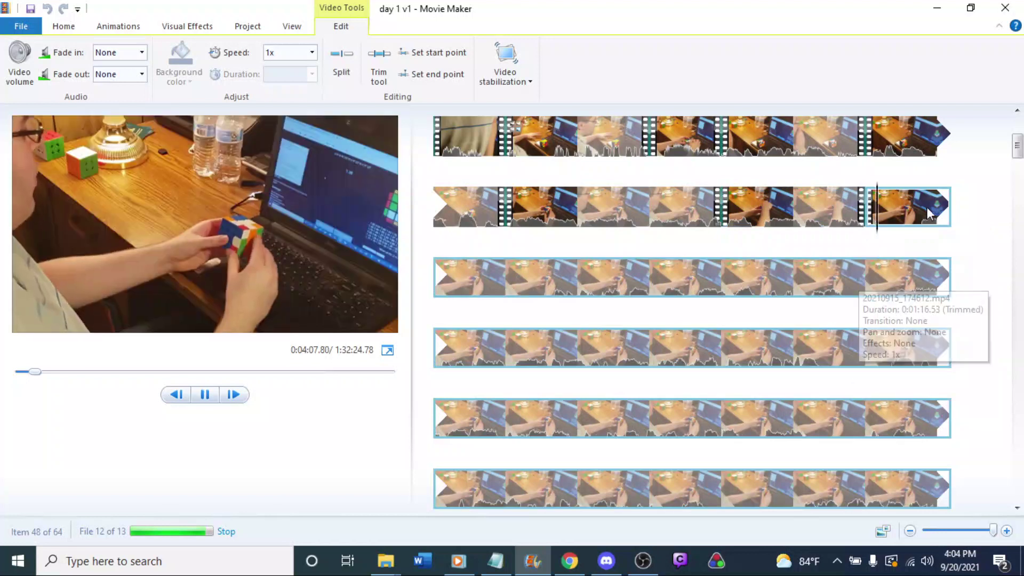
Split the clip at 0:04:10.27 and remove the segment starting at 0:04:07.67.
click(557, 285)
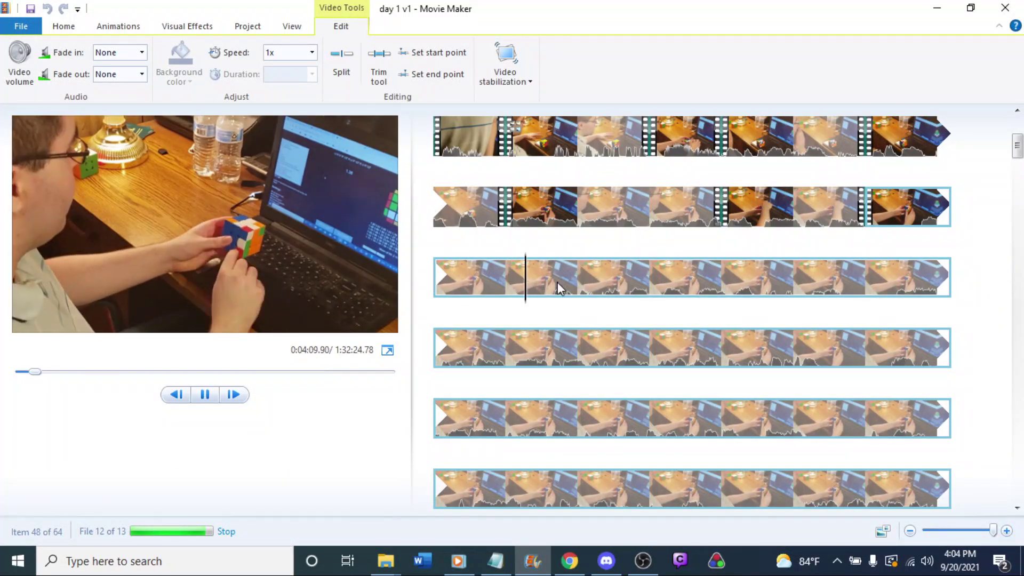
key(space)
right_click(555, 302)
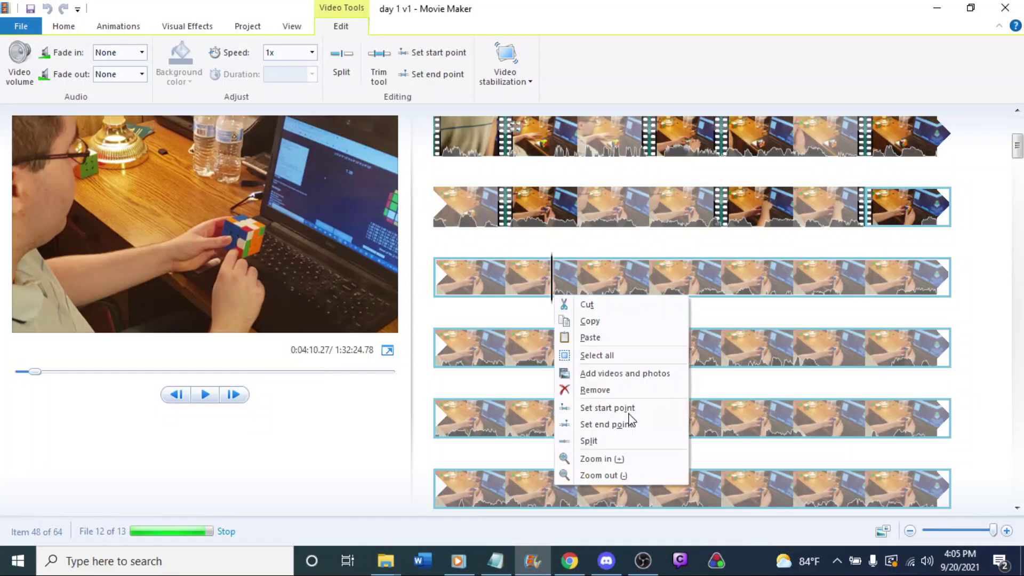
click(617, 445)
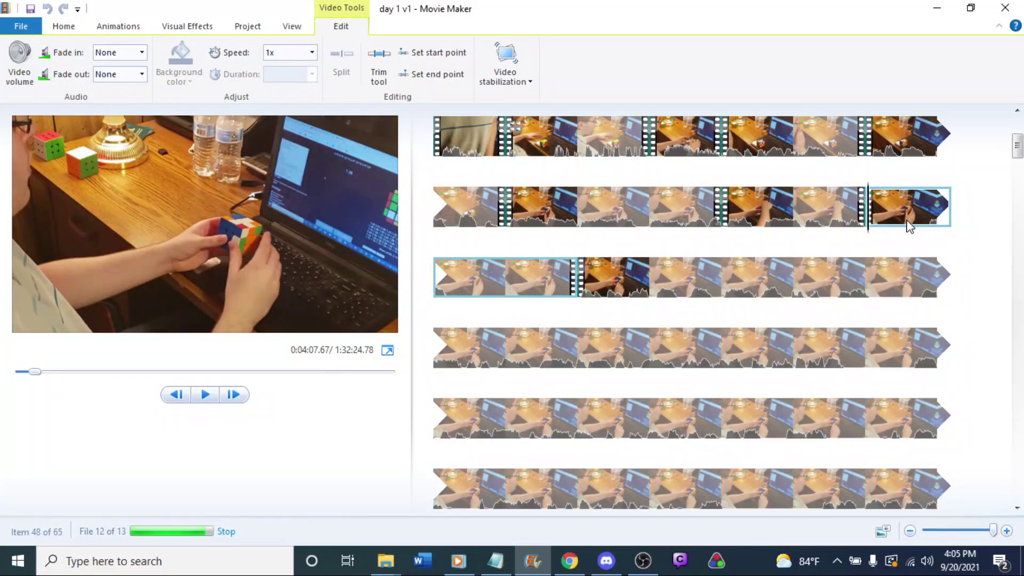
key(Delete)
Play back the footage following the 0:04:07.67 cut repeatedly to check the transition and the moments just after it.
key(space)
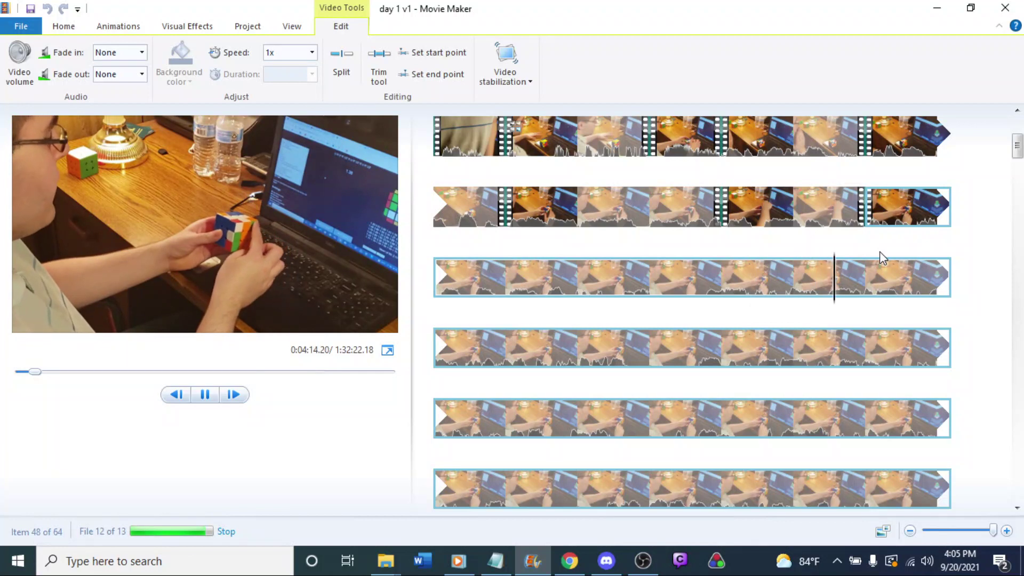
click(943, 213)
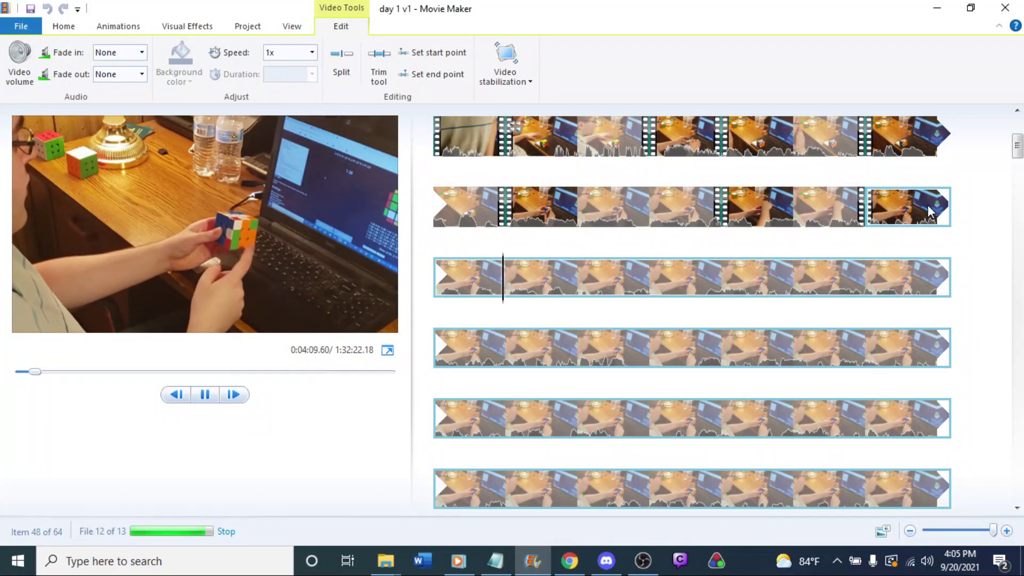
click(907, 209)
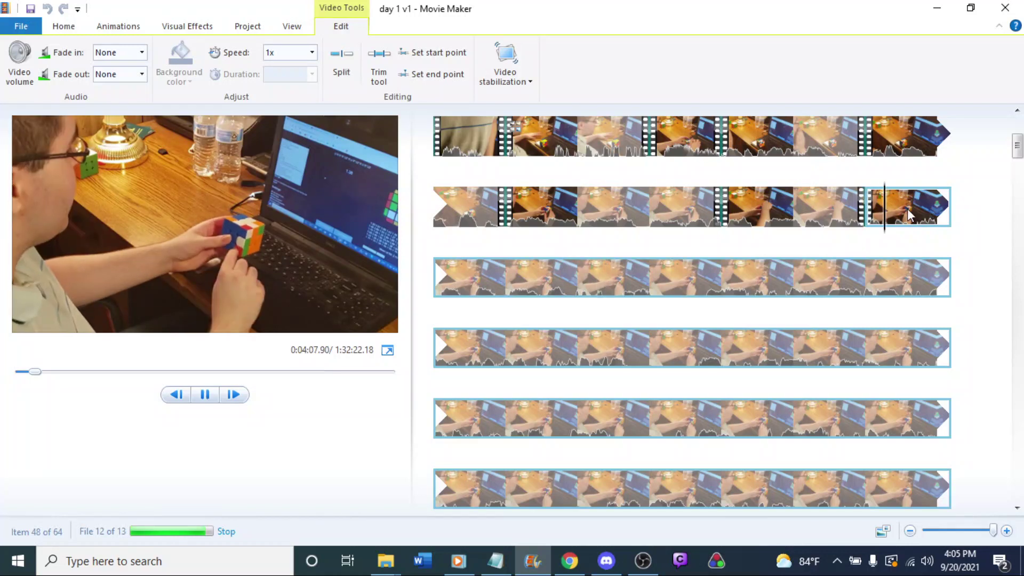
key(space)
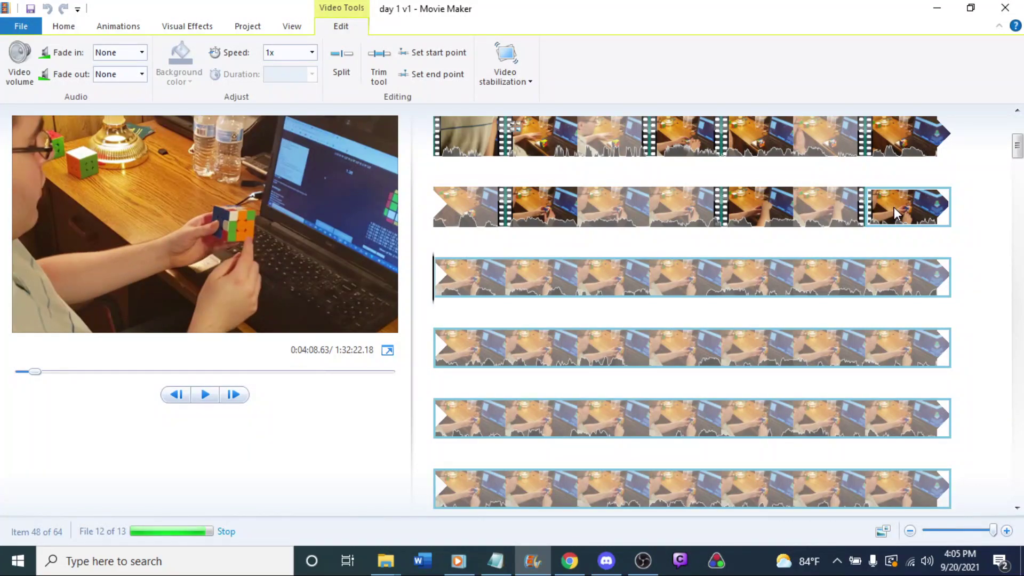
click(900, 209)
key(space)
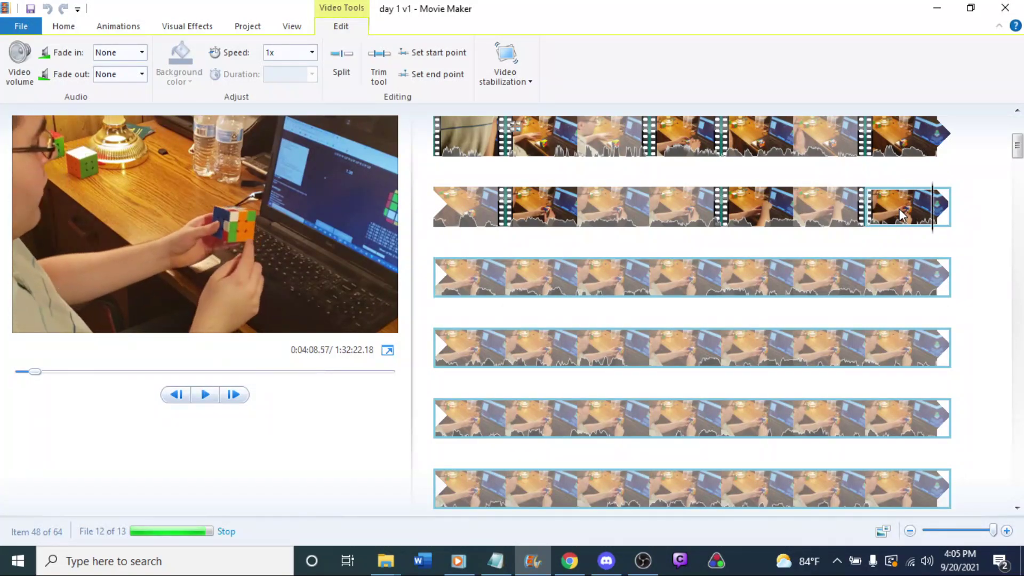
click(900, 210)
key(space)
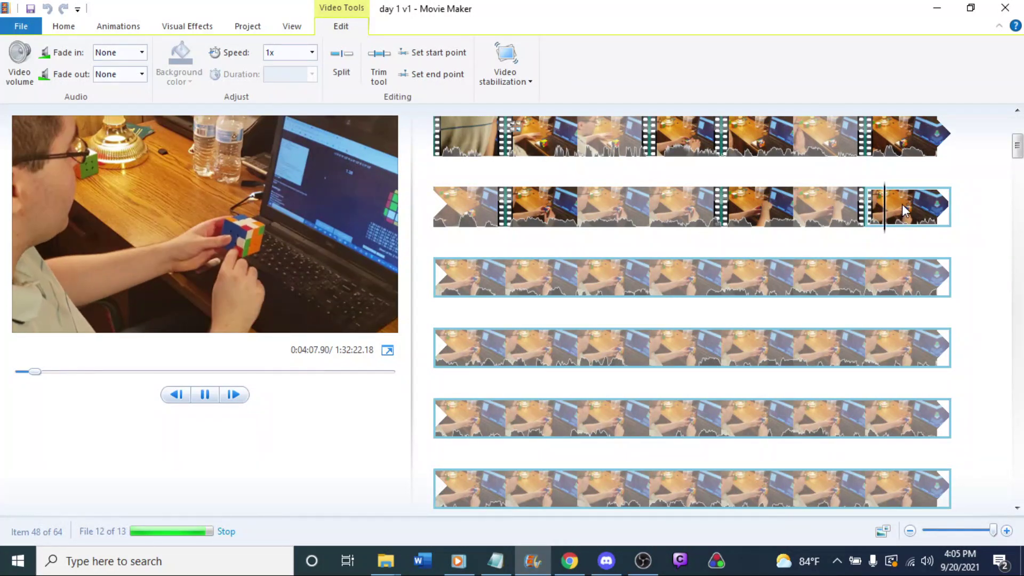
Stop the playback and split the clip at 0:04:08.53.
key(space)
right_click(931, 222)
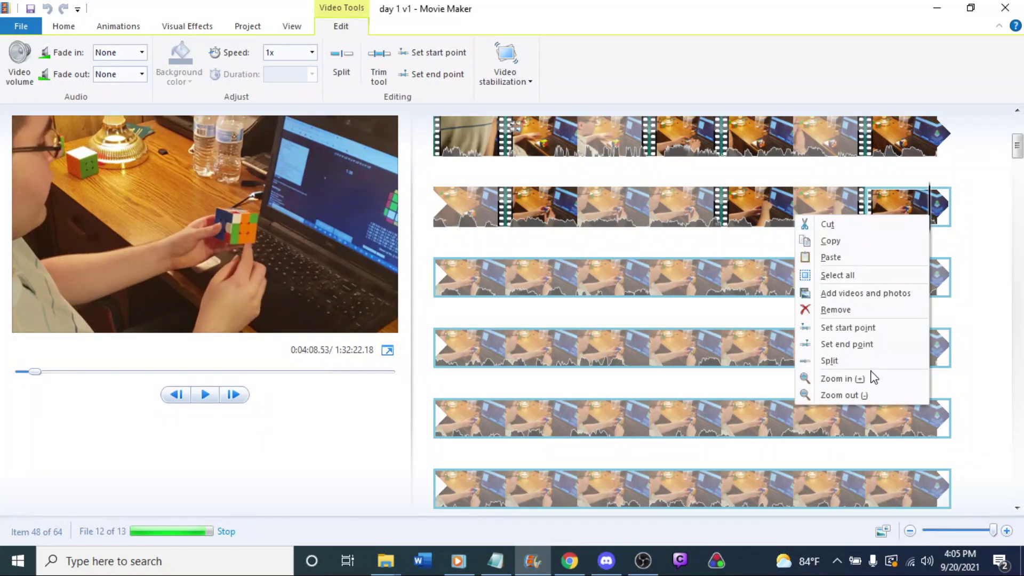
click(832, 359)
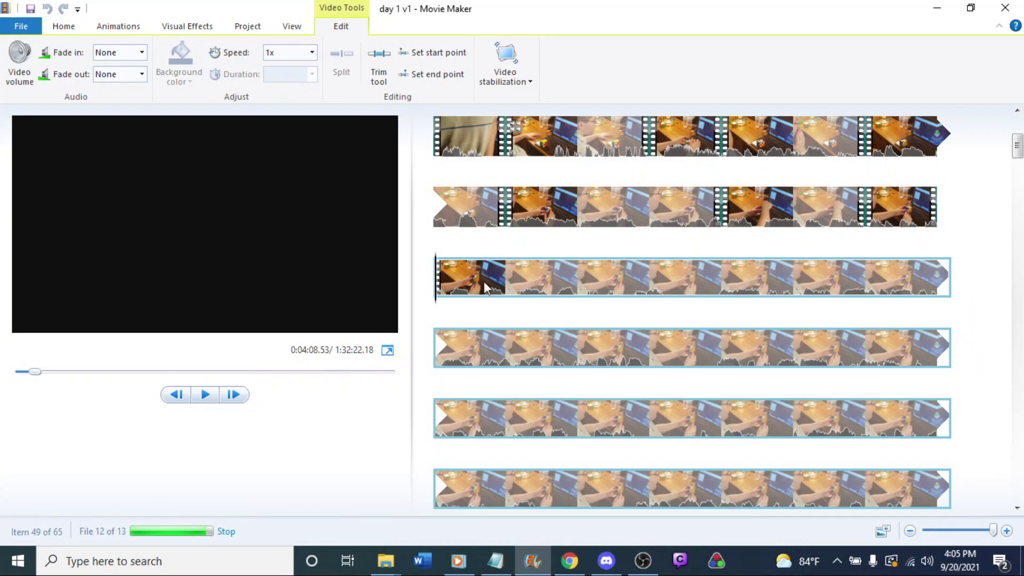
Split the clip at 0:04:09.70 and remove the segment starting at 0:04:08.53.
key(space)
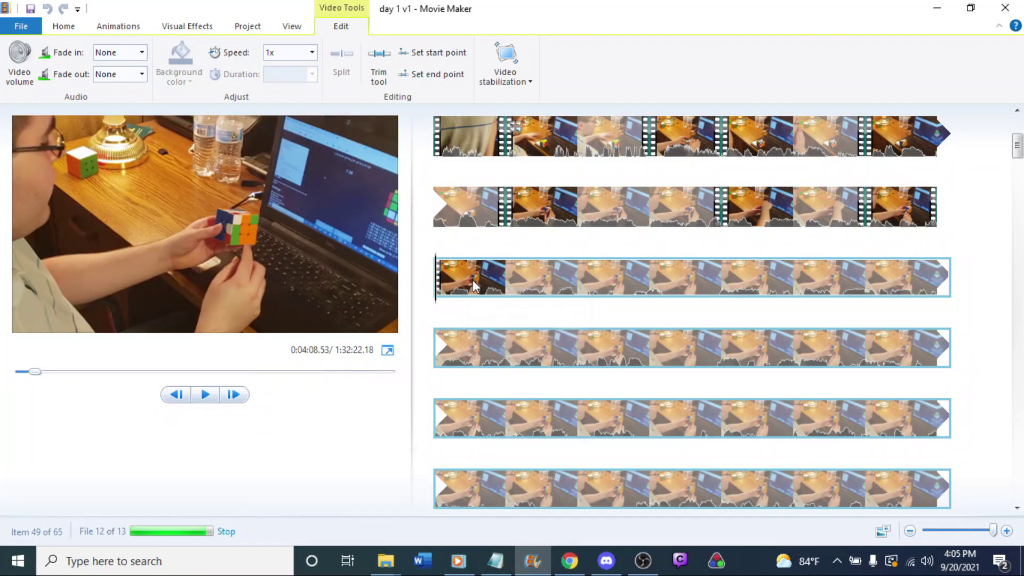
click(546, 277)
drag(519, 275, 518, 293)
click(539, 291)
click(522, 295)
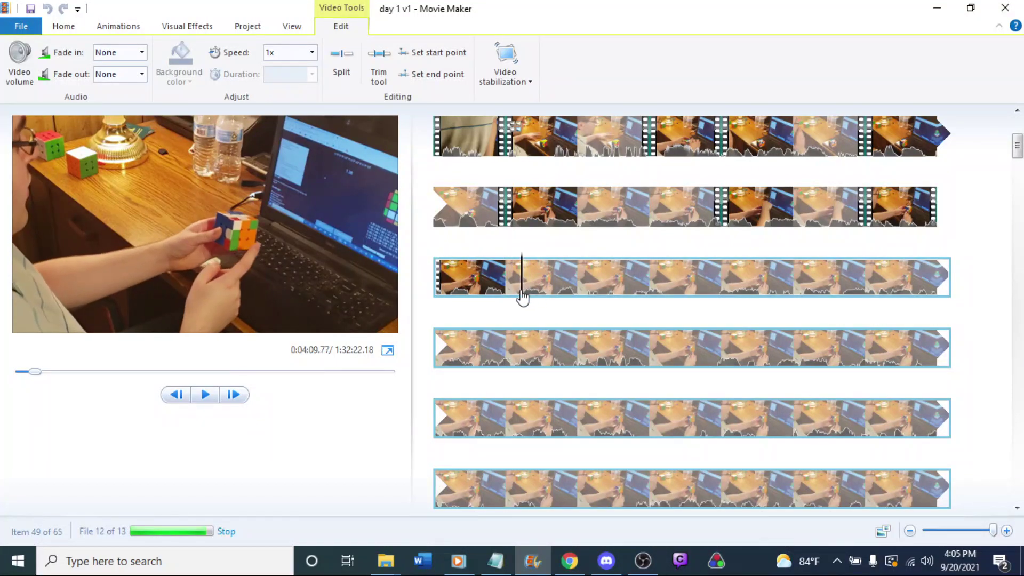
right_click(525, 302)
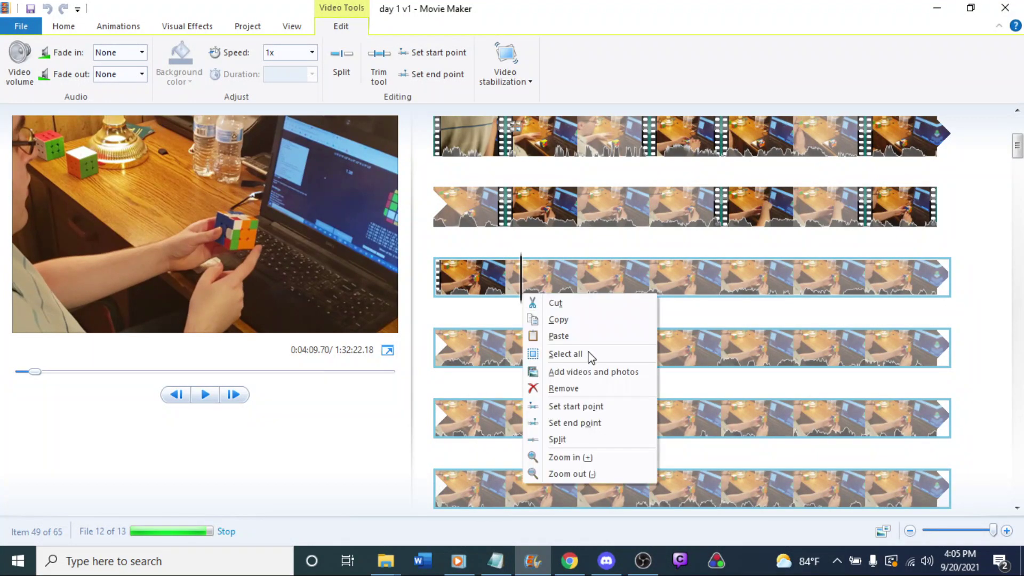
click(555, 437)
click(496, 286)
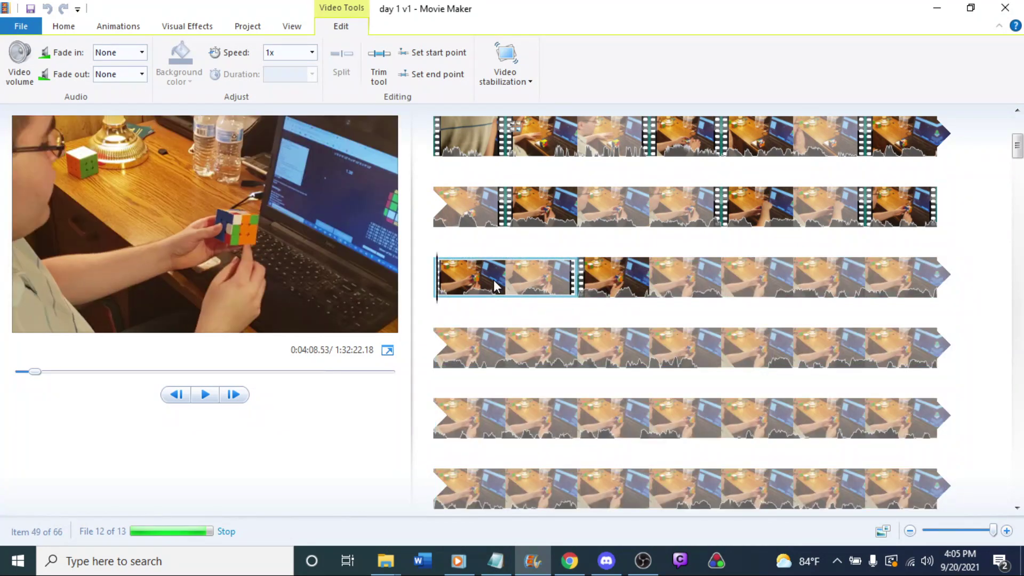
key(ctrl+z)
Replay the footage around the 0:04:08.53 cut and split the clip at 0:04:10.47.
click(830, 222)
key(space)
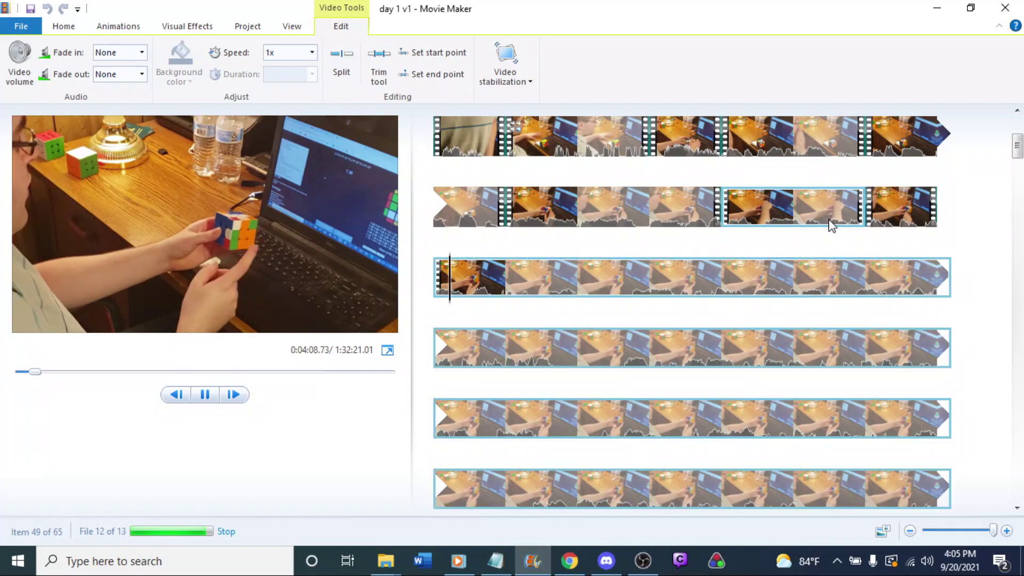
click(471, 268)
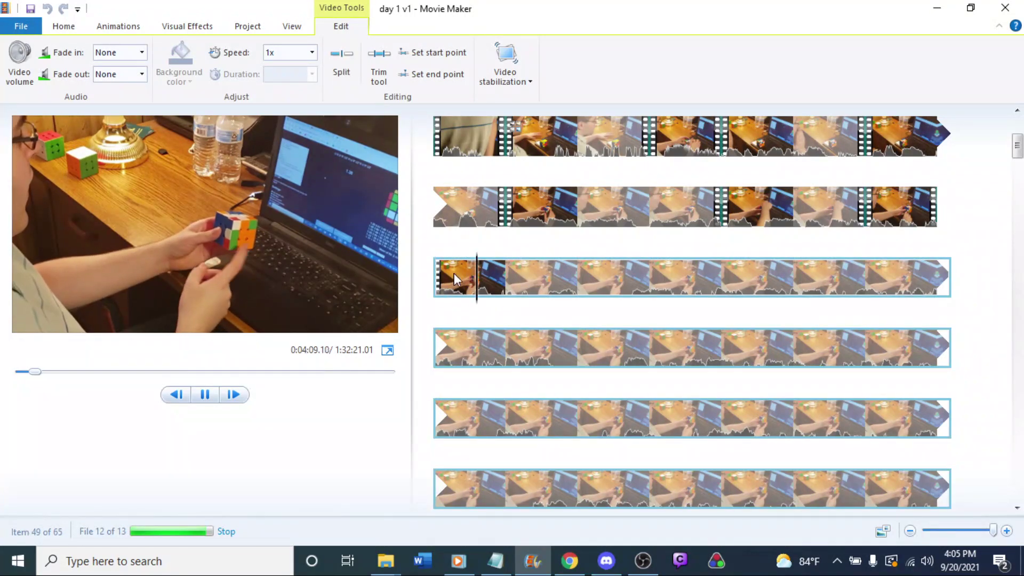
click(470, 274)
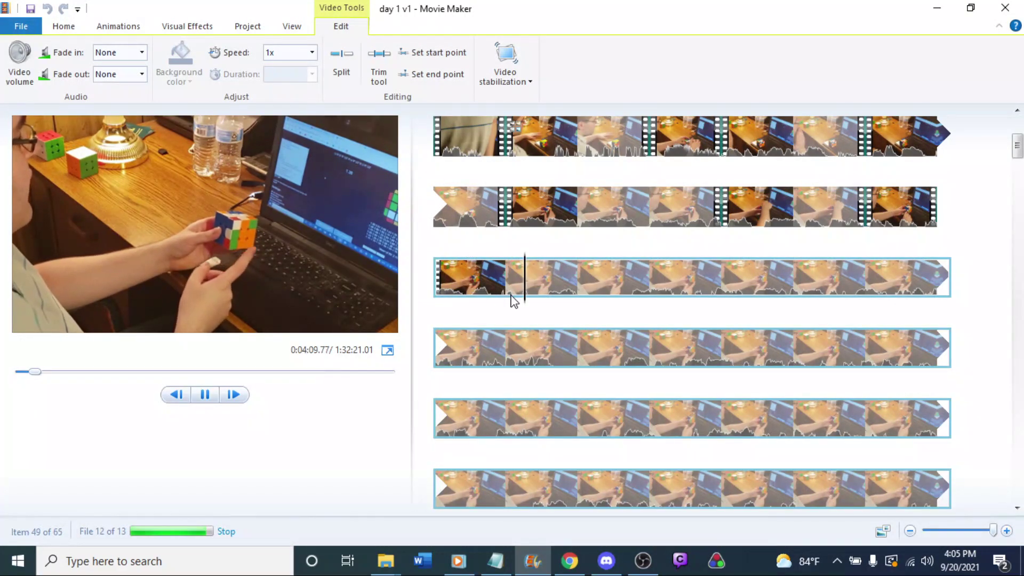
click(579, 296)
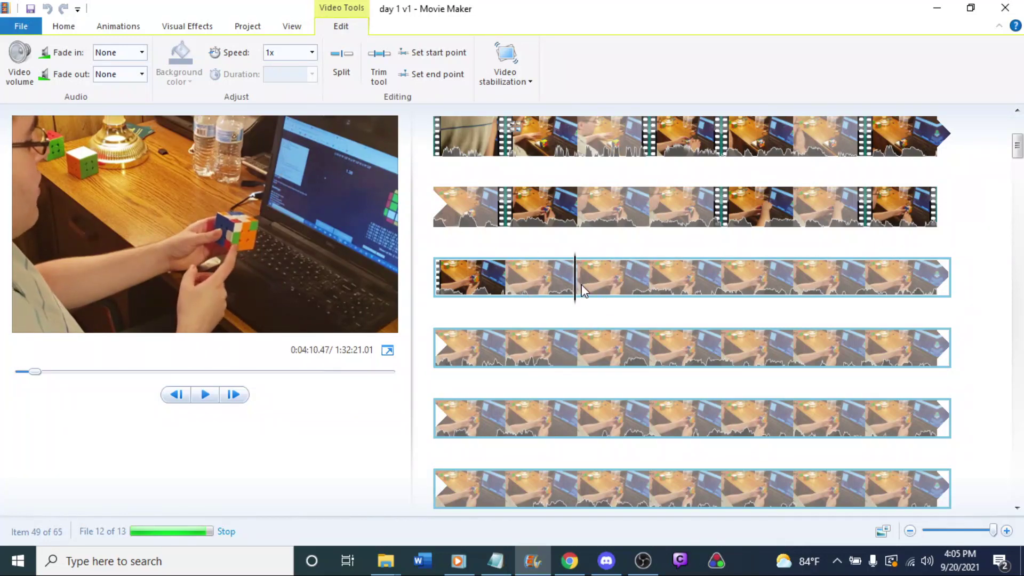
right_click(574, 288)
click(621, 427)
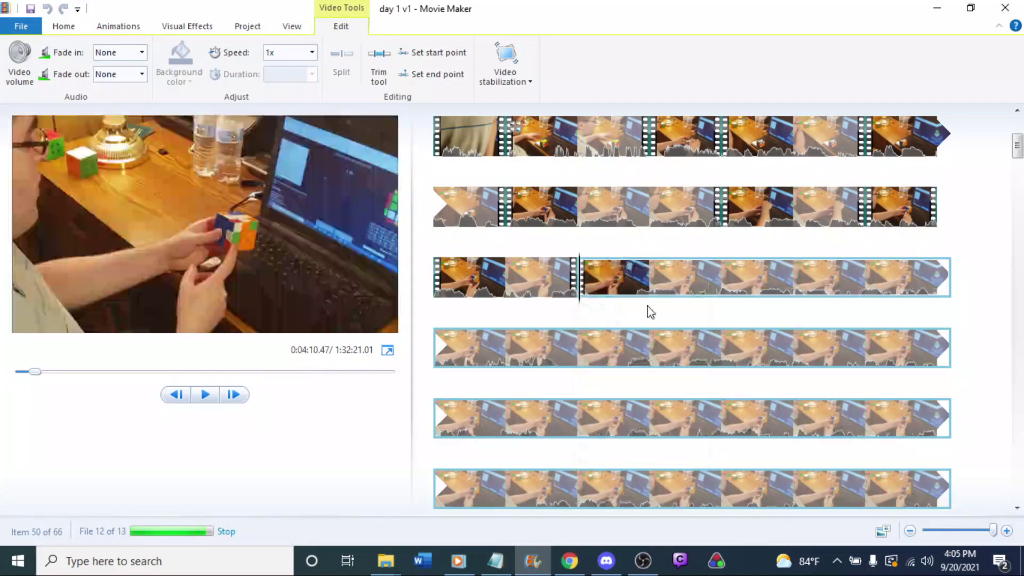
Split the clip at 0:04:11.23 and remove the segment starting at 0:04:10.47.
key(space)
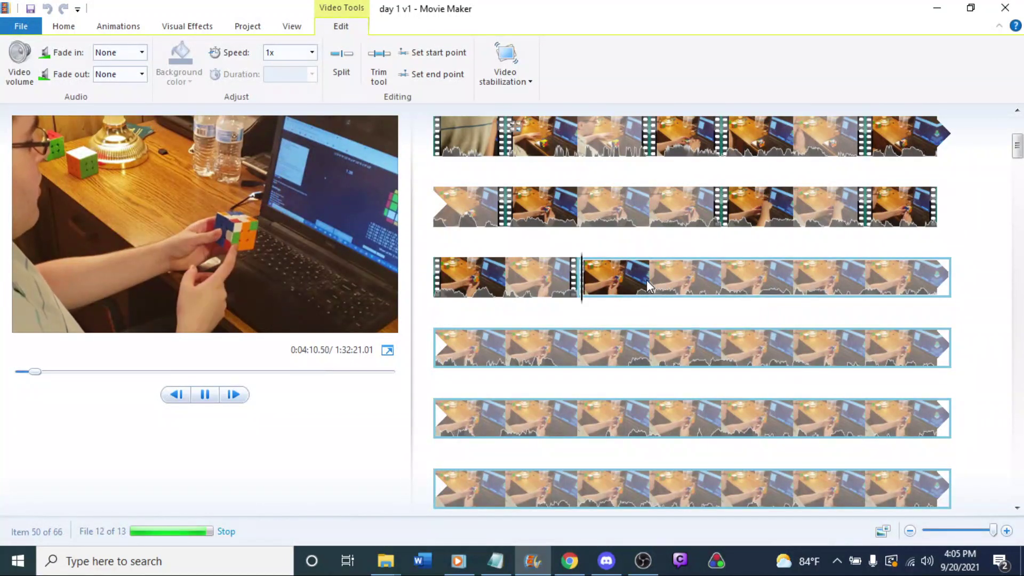
key(space)
drag(646, 298, 636, 299)
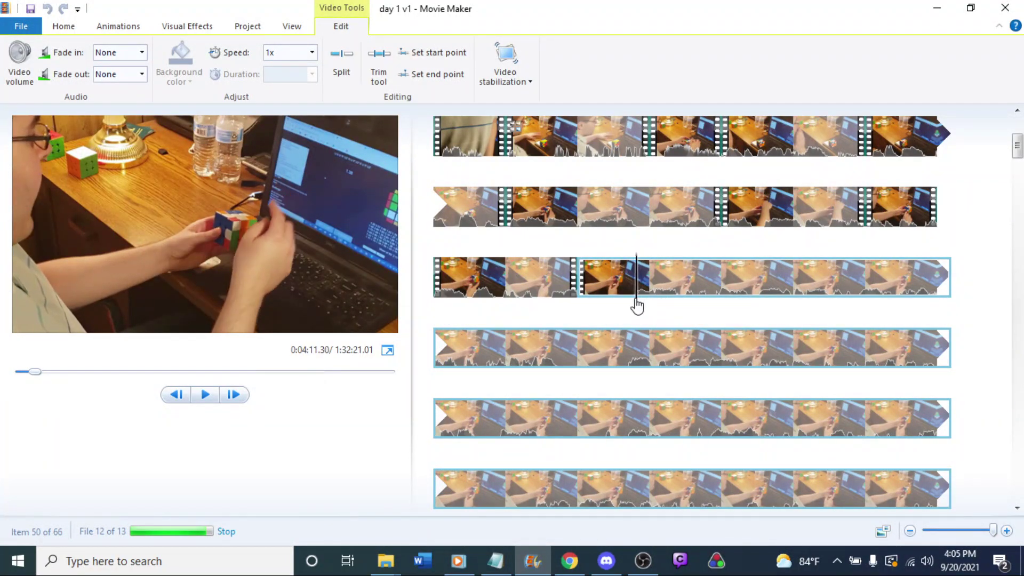
right_click(636, 306)
click(678, 441)
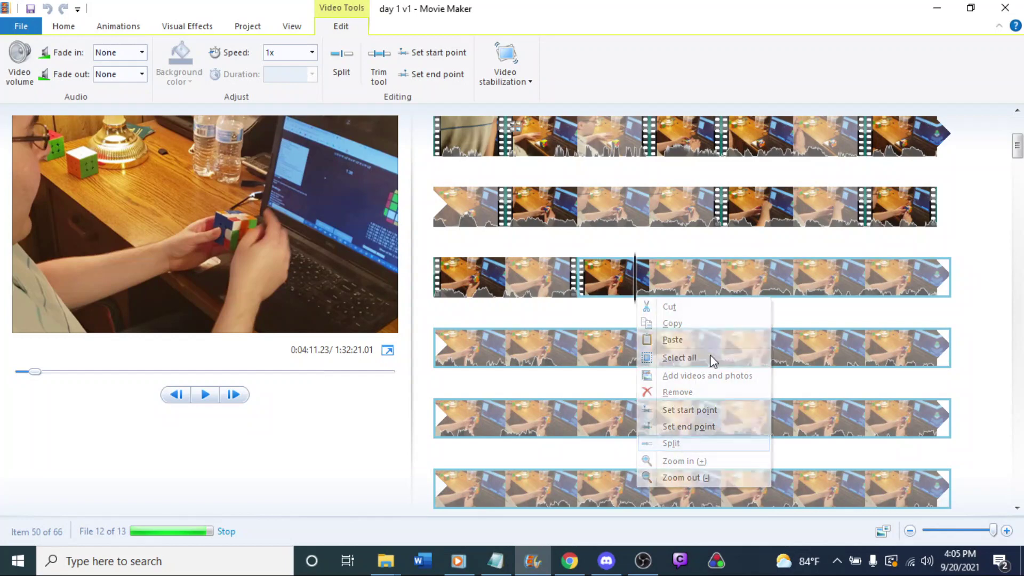
key(Delete)
Play back the footage around and after the 0:04:10.47 cut and split the clip at 0:04:16.37.
key(space)
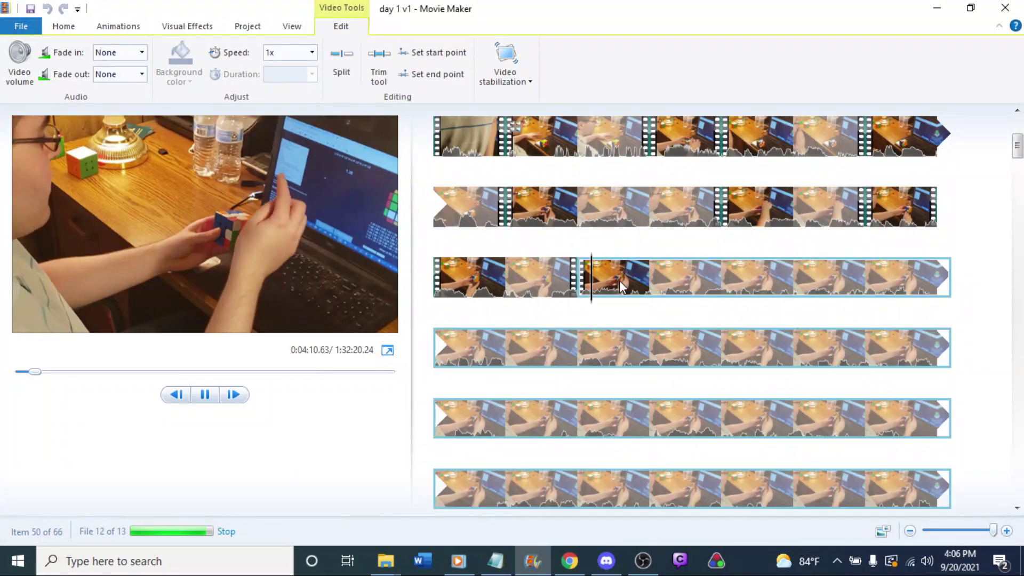
click(546, 275)
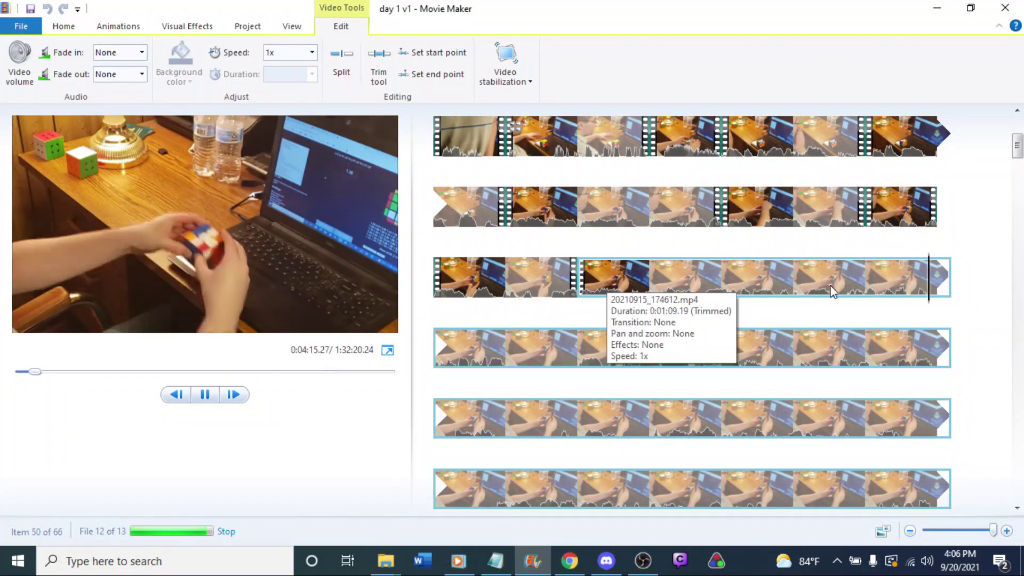
click(792, 288)
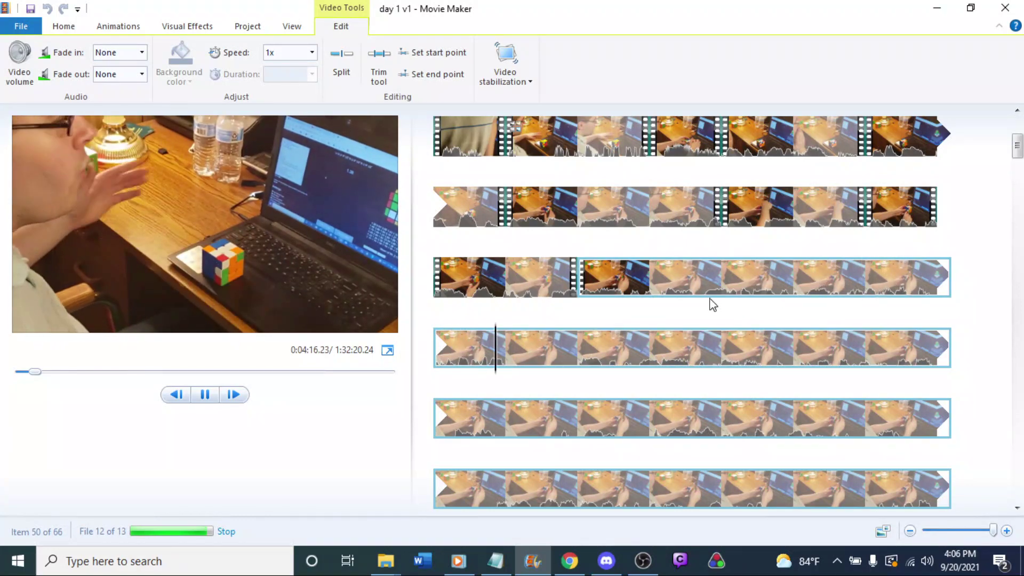
click(488, 350)
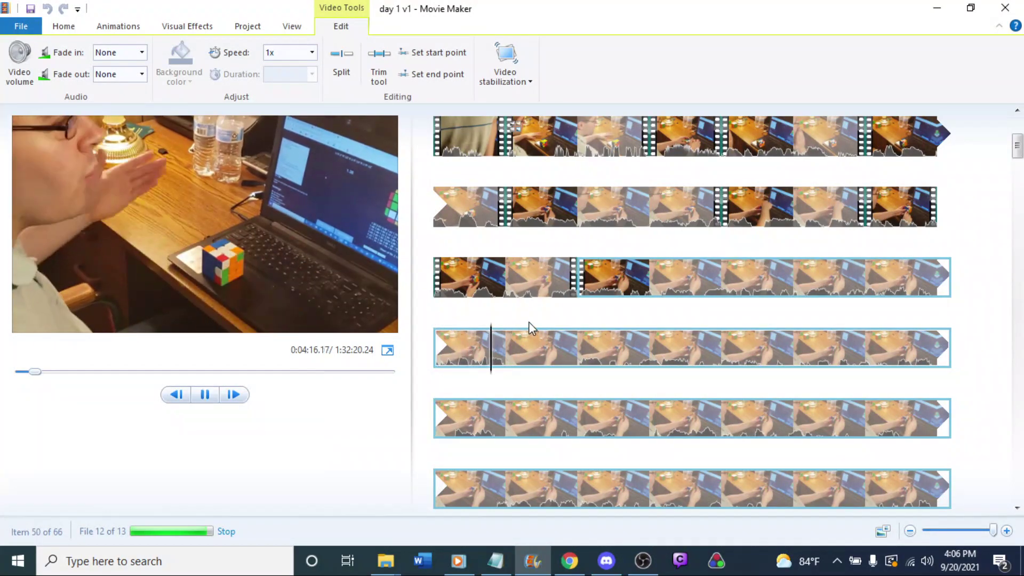
key(space)
right_click(508, 366)
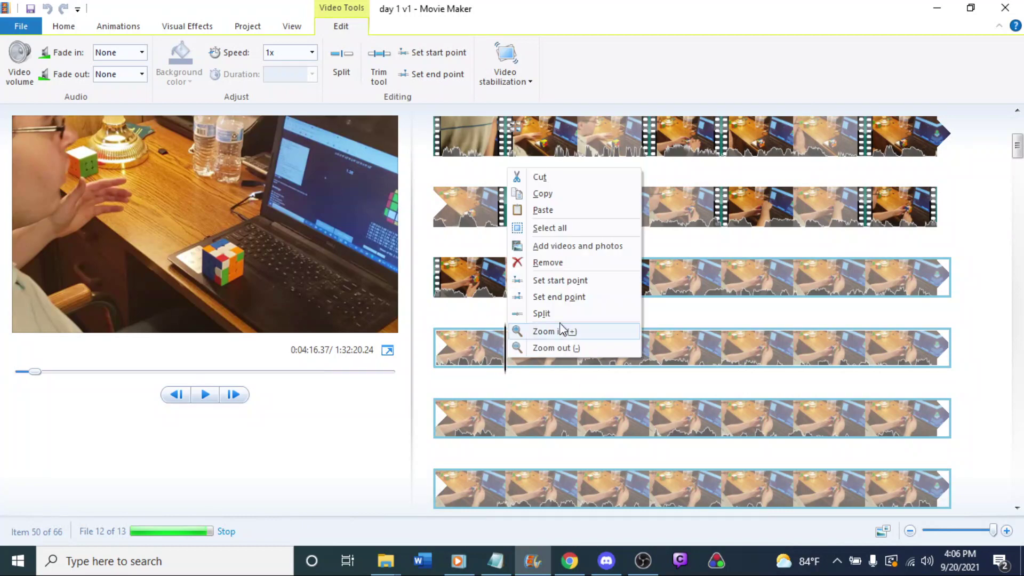
click(562, 327)
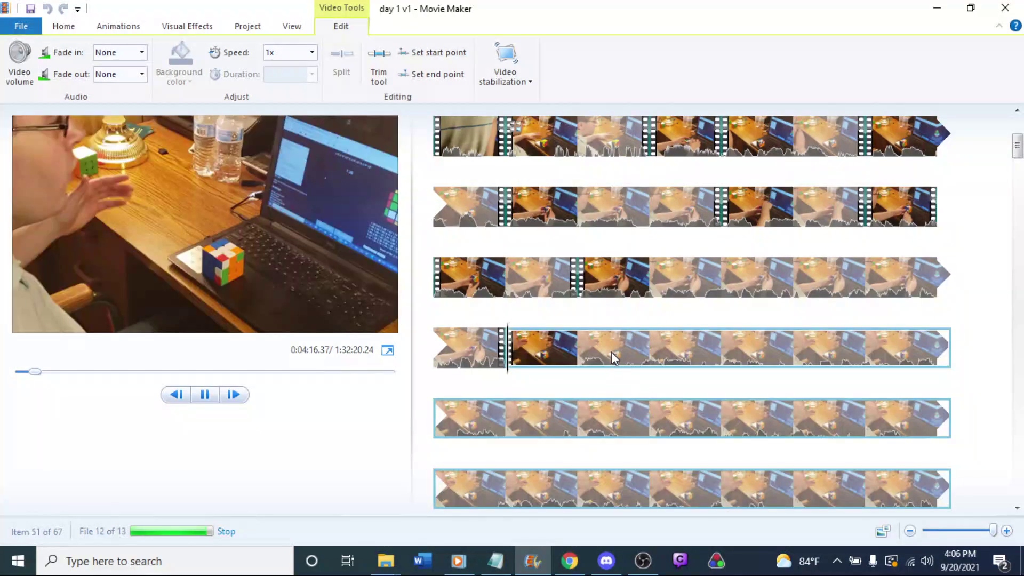
Split the clip at 0:04:17.30 and remove the segment starting at 0:04:16.37.
right_click(635, 351)
click(654, 388)
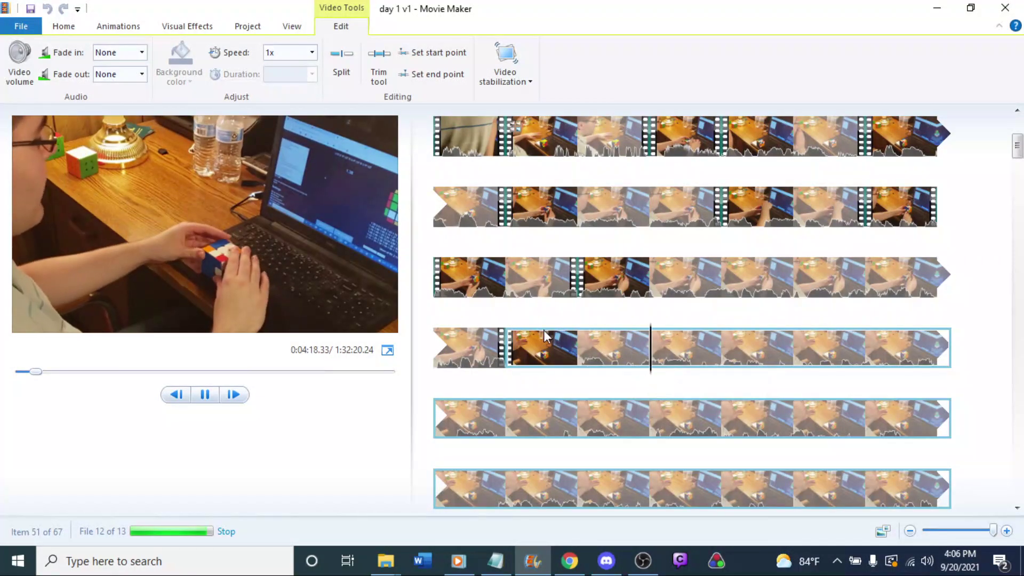
click(581, 360)
click(590, 359)
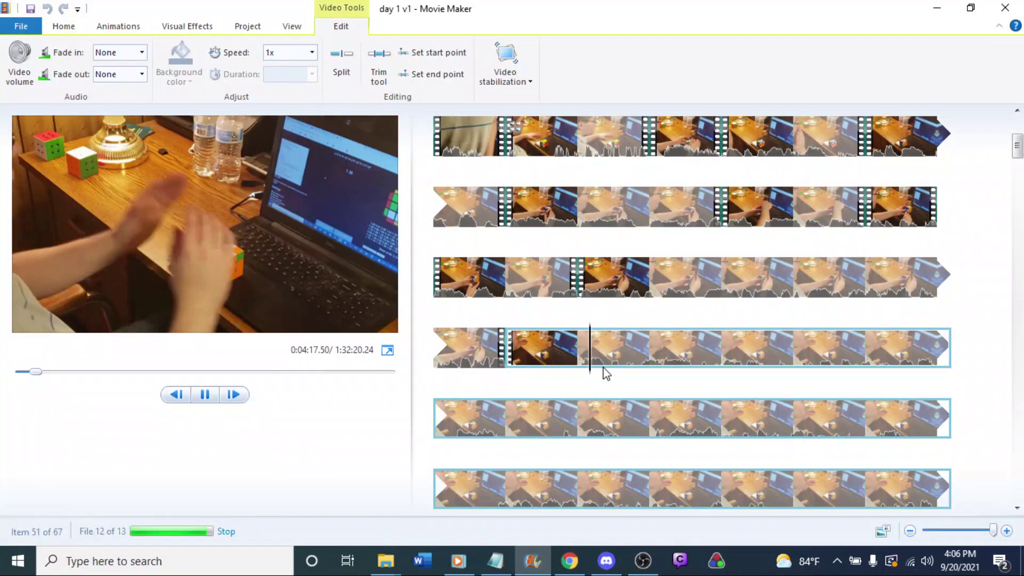
right_click(576, 361)
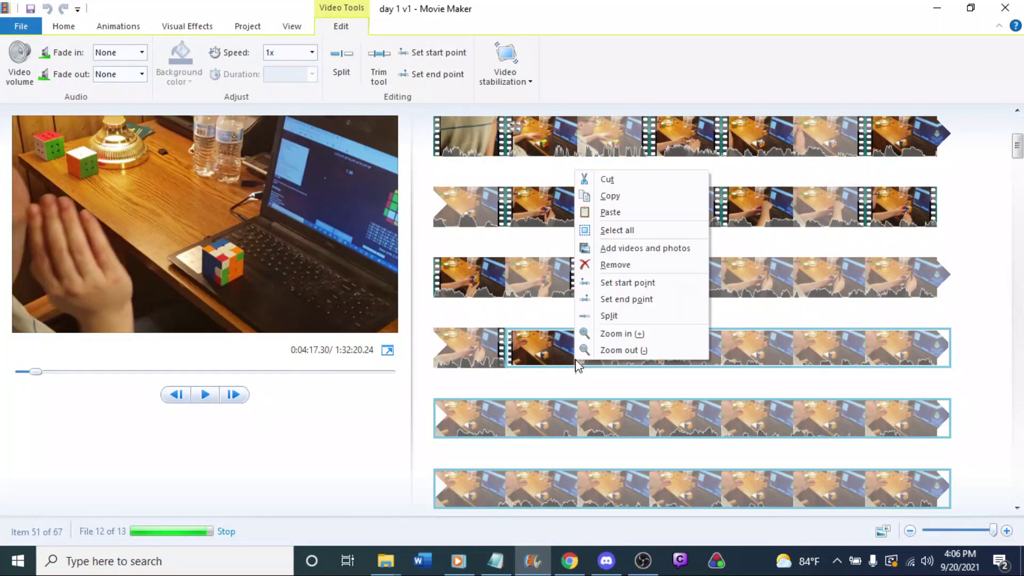
click(638, 314)
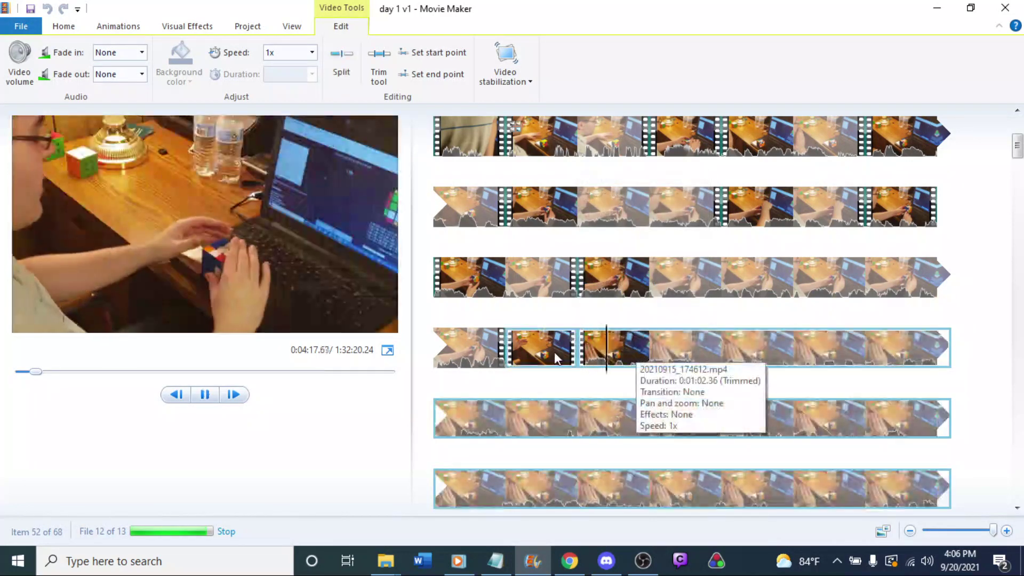
click(555, 351)
key(Delete)
Replay the footage across the 0:04:16.37 cut to check the transition.
click(491, 339)
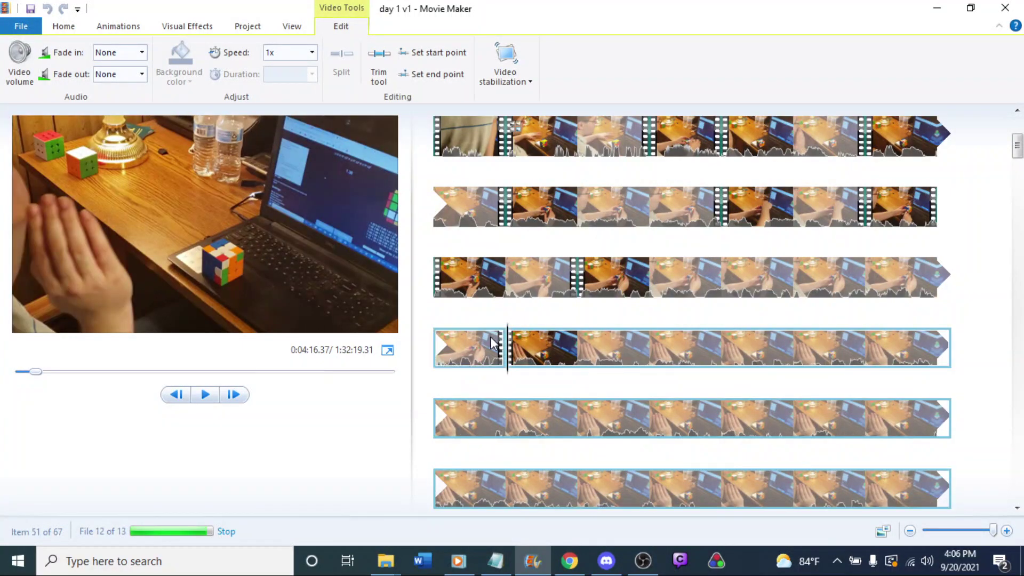
key(space)
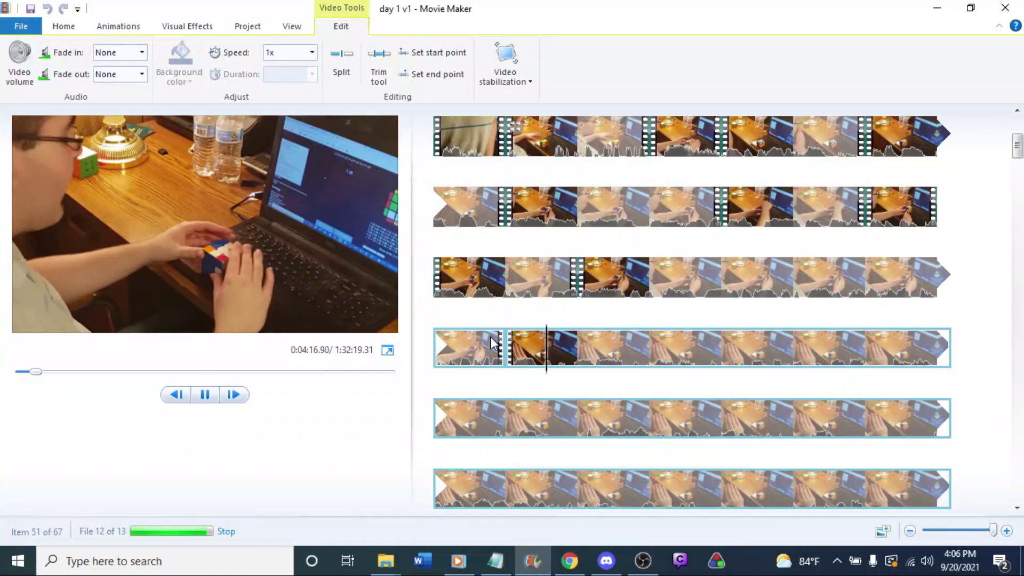
click(488, 340)
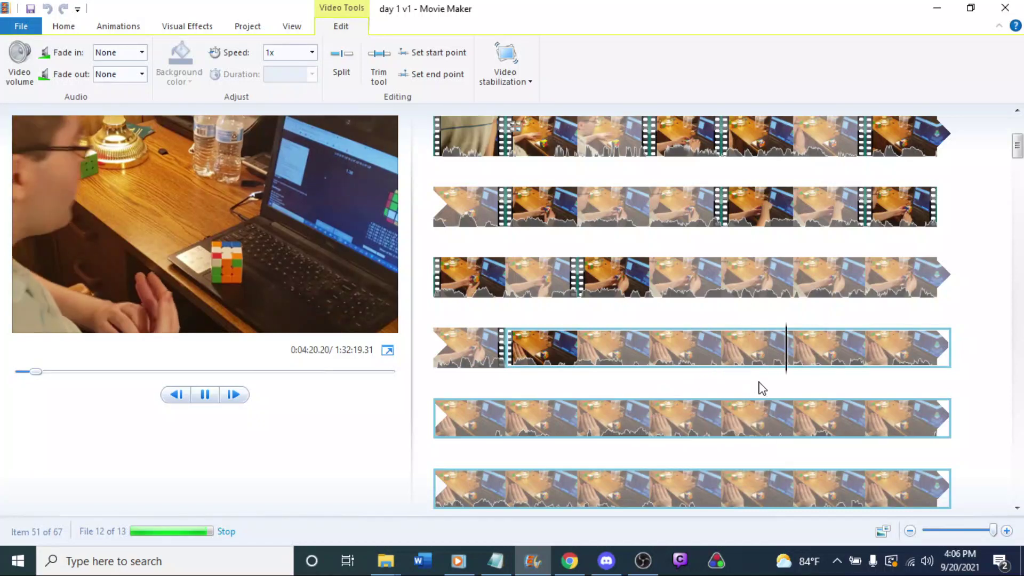
Replay the fist gesture around 0:04:21, split the clip at 0:04:22.07 and continue reviewing the footage after the split.
click(760, 351)
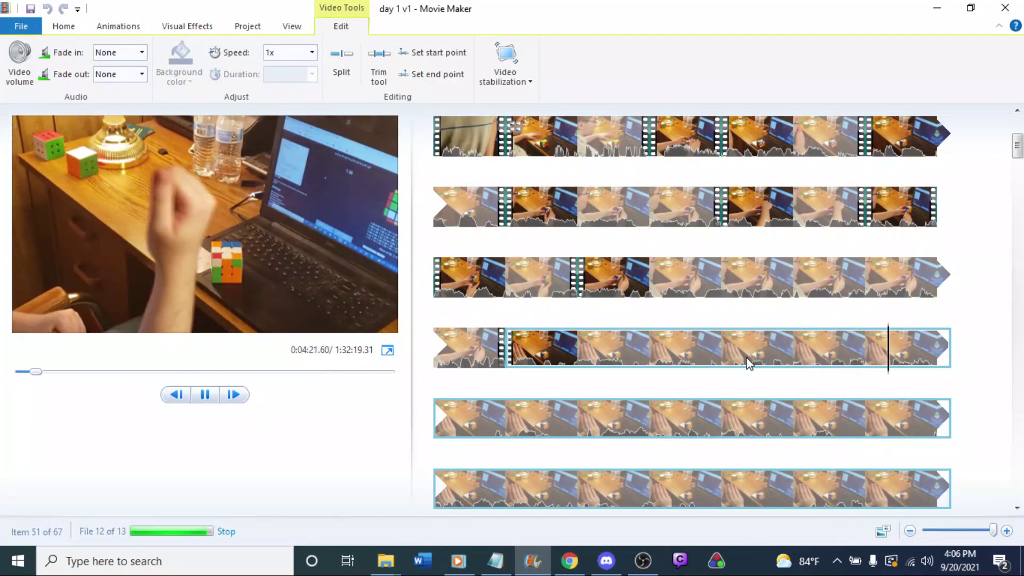
key(space)
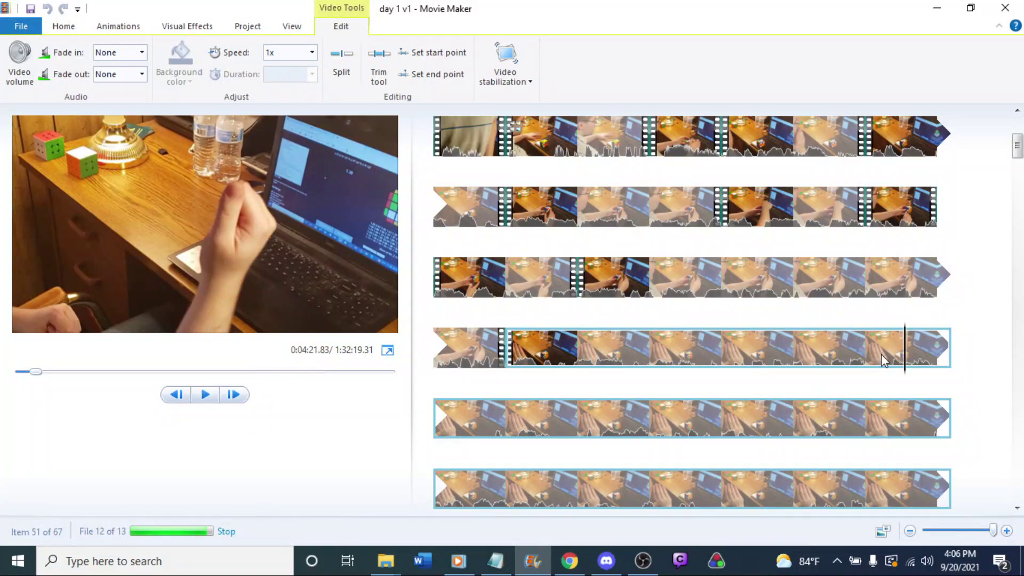
key(space)
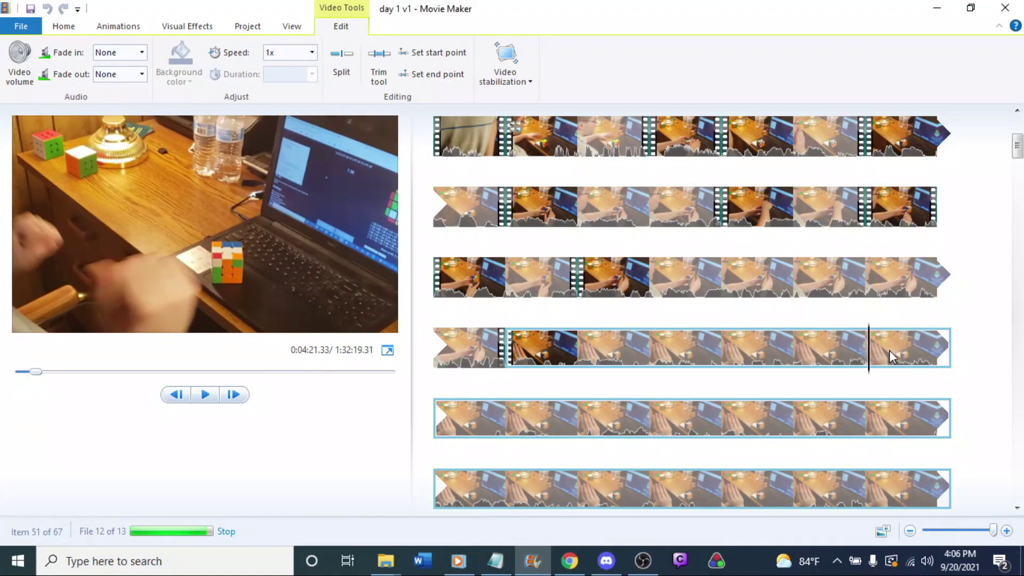
click(889, 350)
click(891, 351)
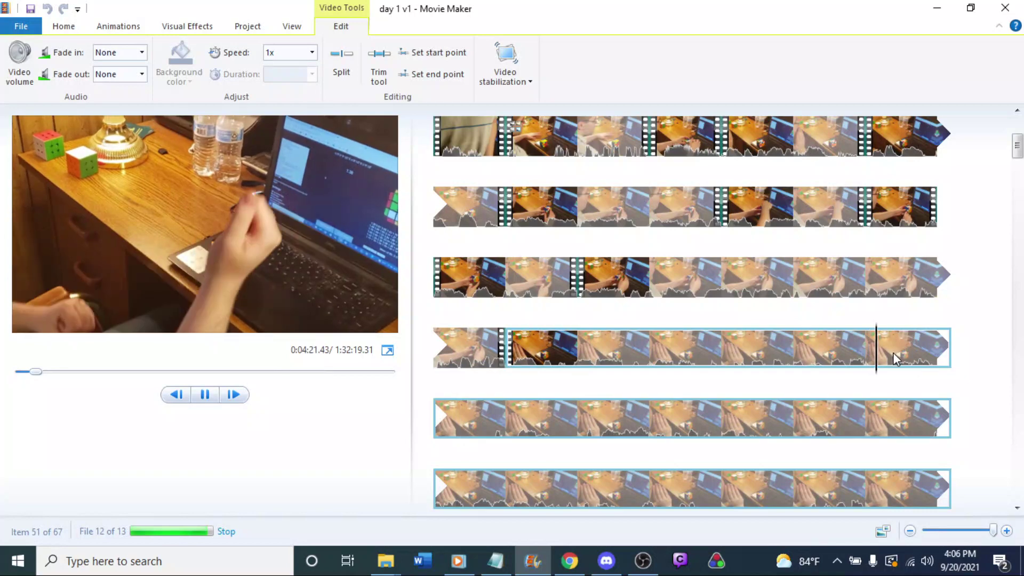
key(space)
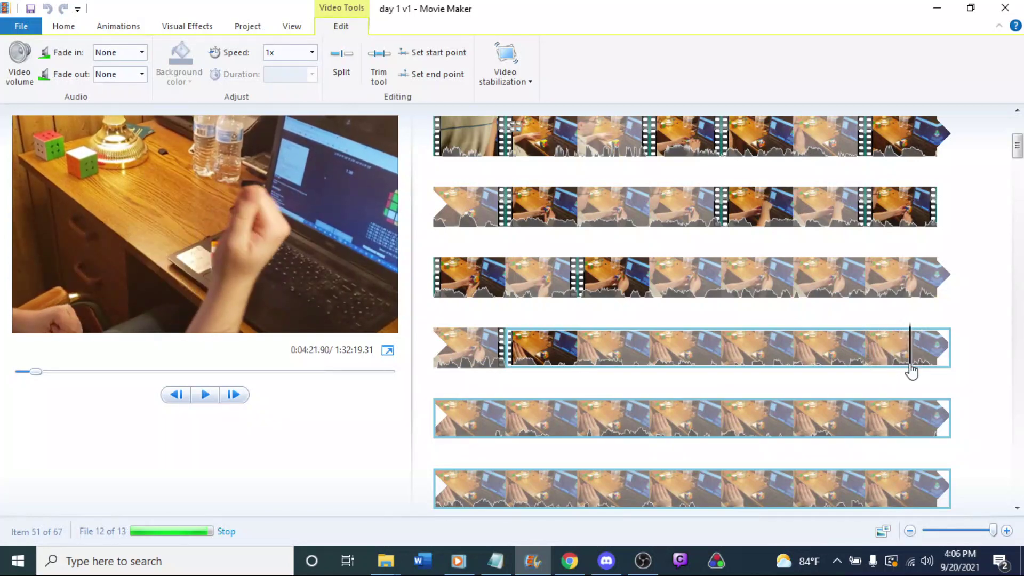
right_click(921, 368)
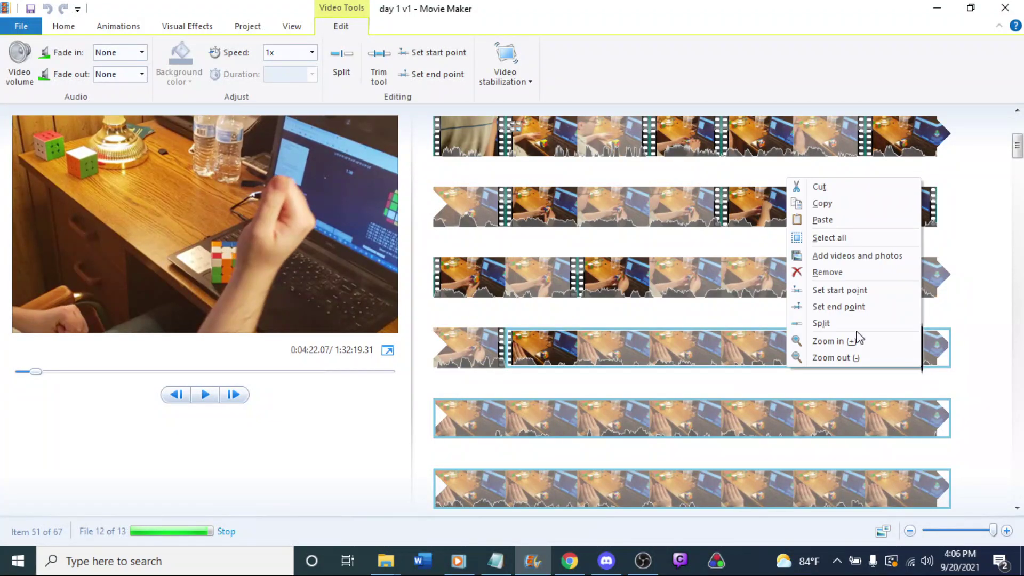
click(821, 323)
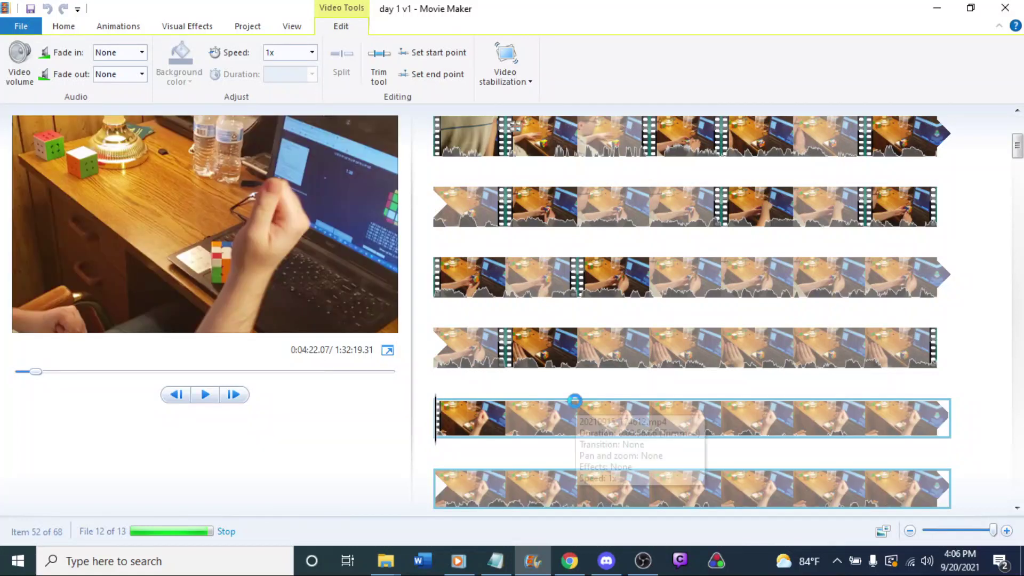
scroll(587, 330, down, 3)
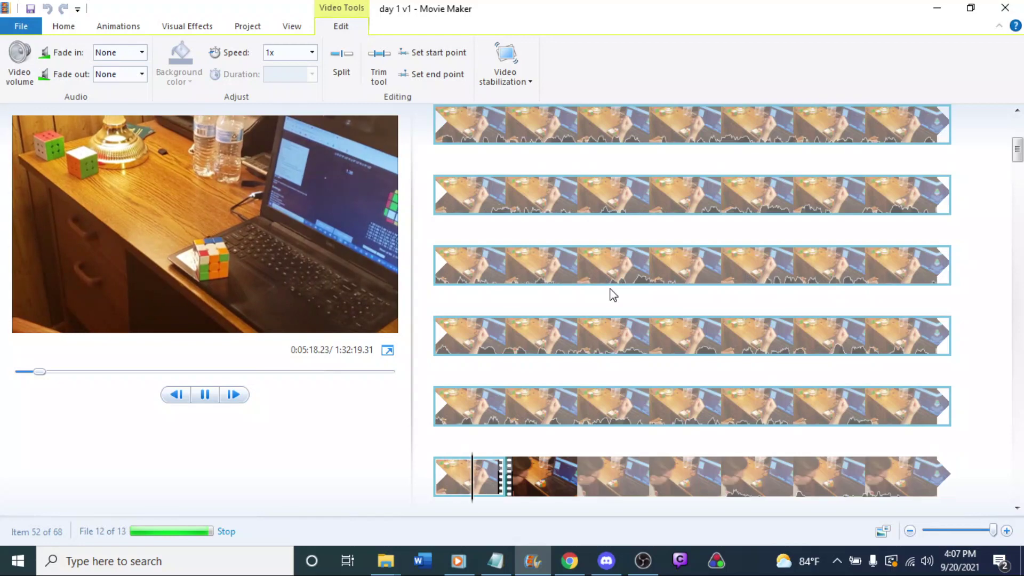
Remove the separated idle segment starting at 0:04:22.07 and replay the fist gesture leading into the cut.
click(575, 409)
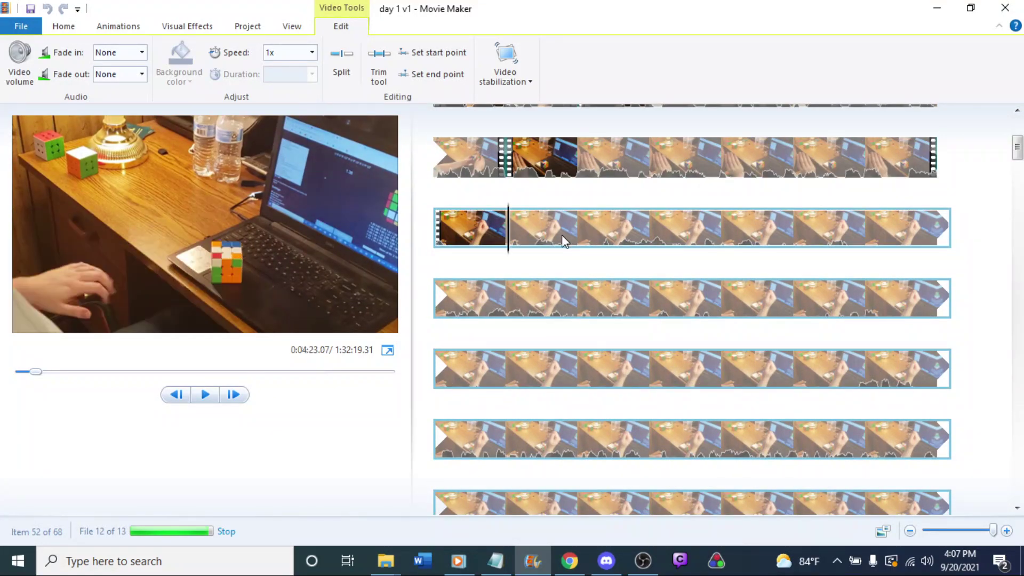
key(Delete)
click(880, 170)
key(space)
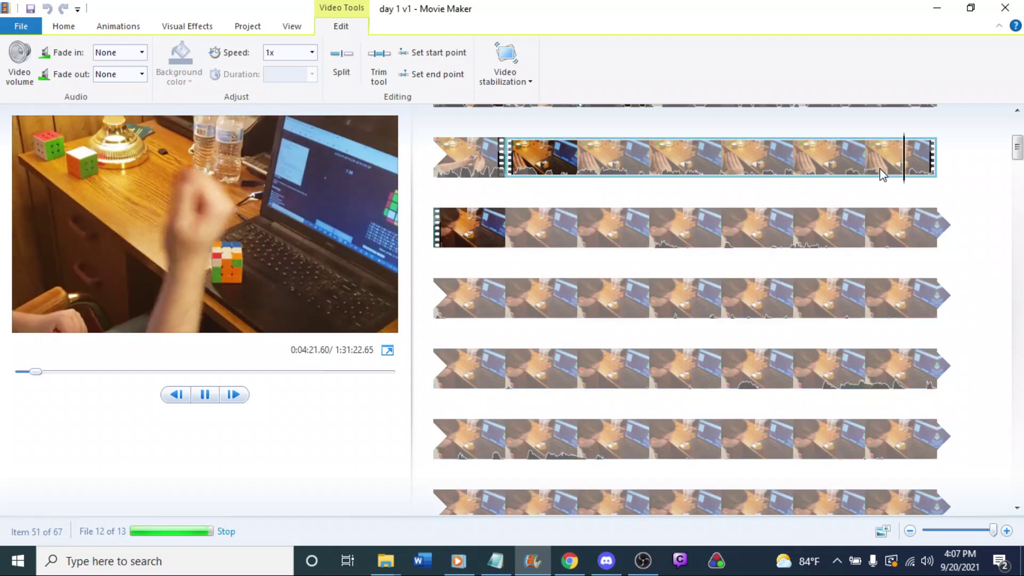
click(894, 166)
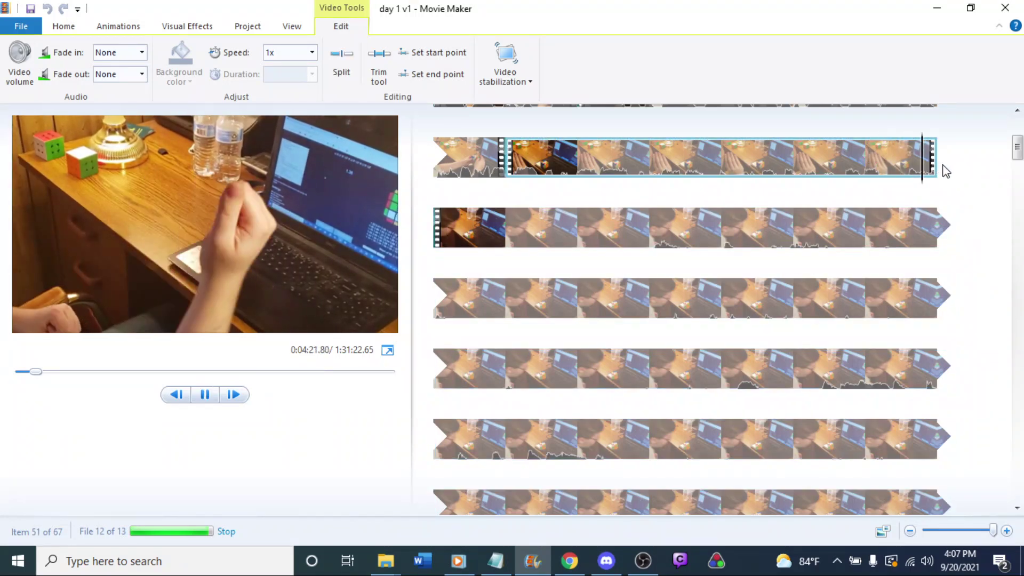
key(space)
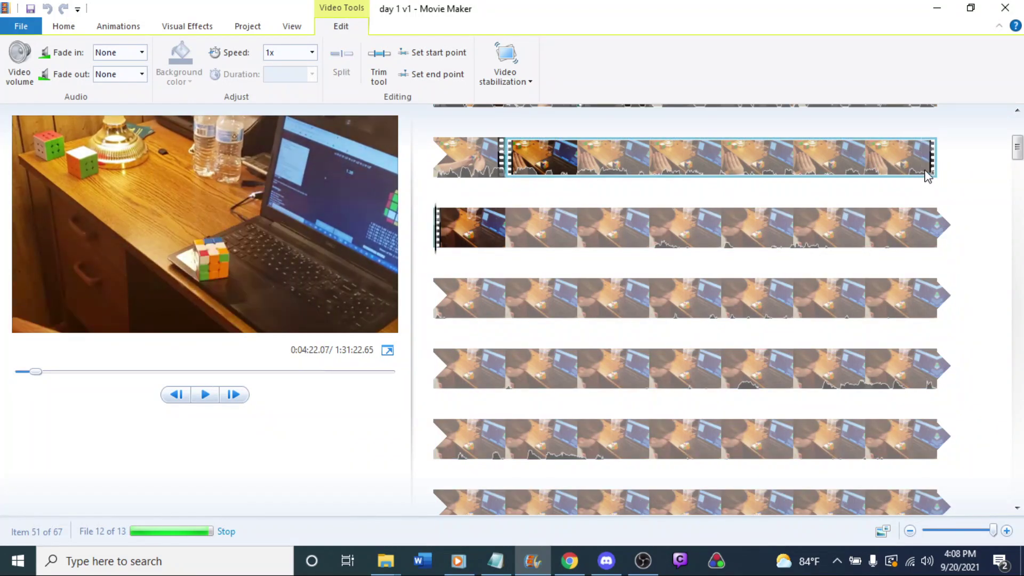
Split the fist-gesture clip at 0:04:21.90 and remove the short leftover piece after it.
key(m)
drag(903, 185, 840, 193)
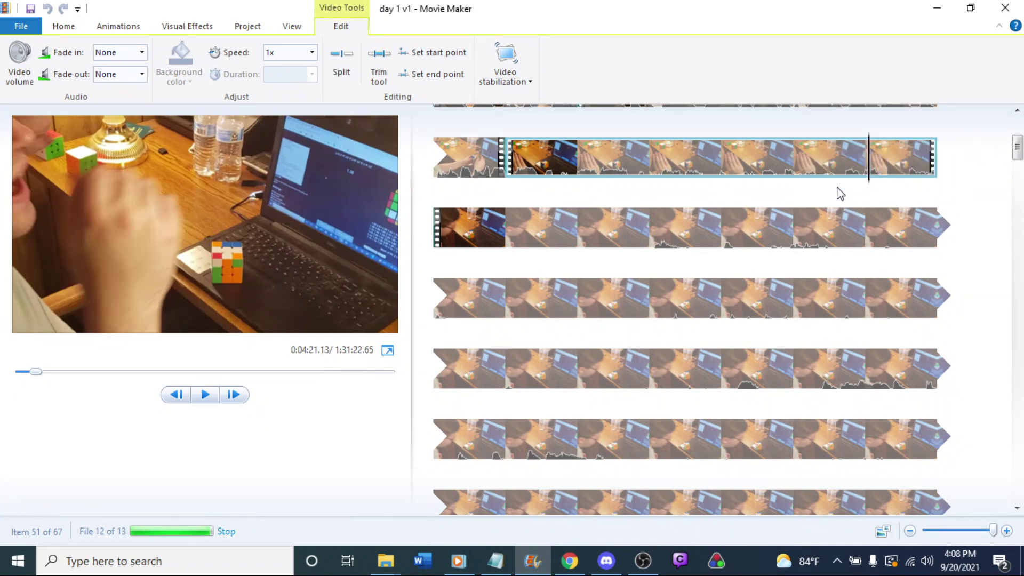
click(929, 184)
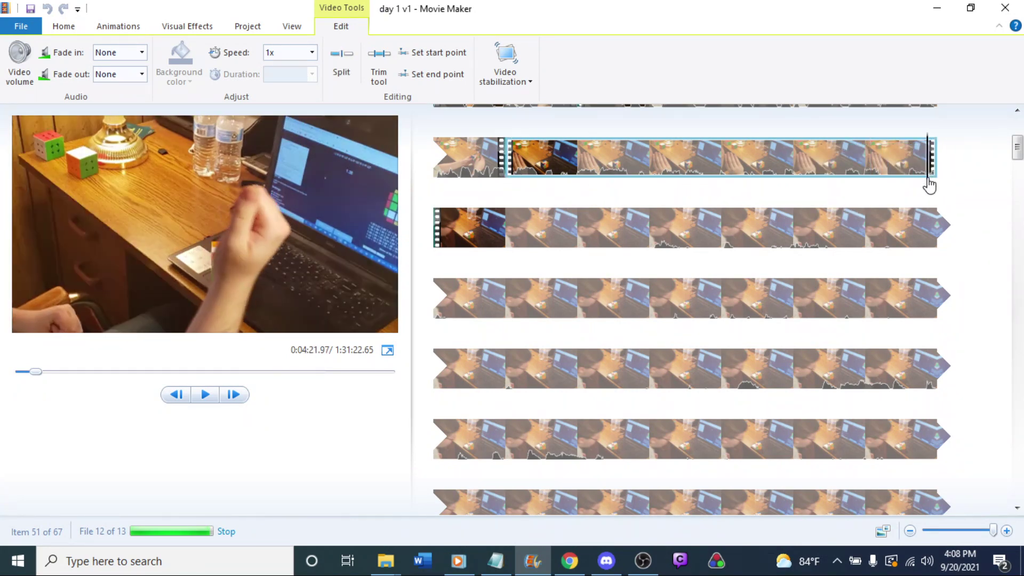
right_click(929, 184)
click(848, 322)
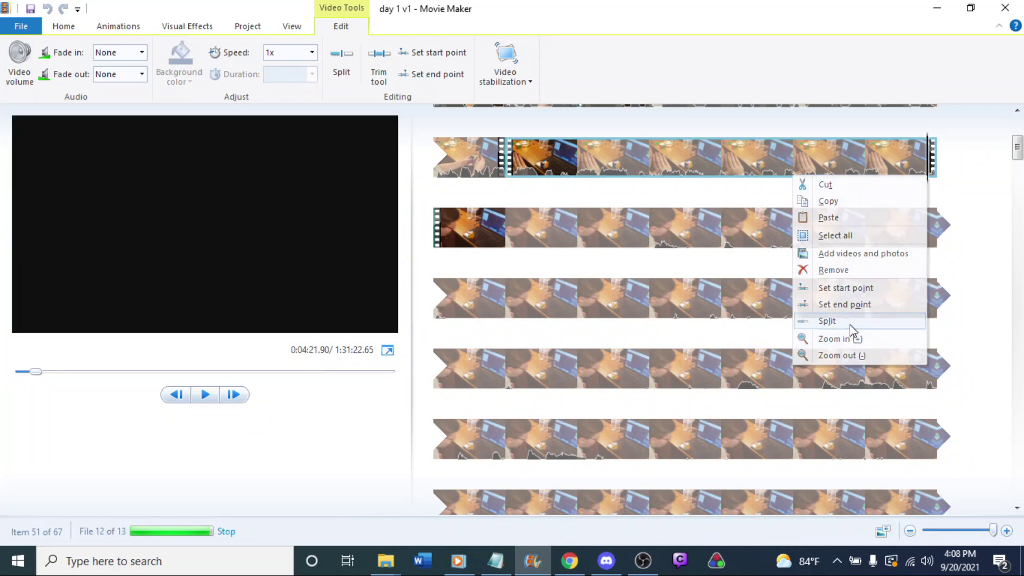
key(Delete)
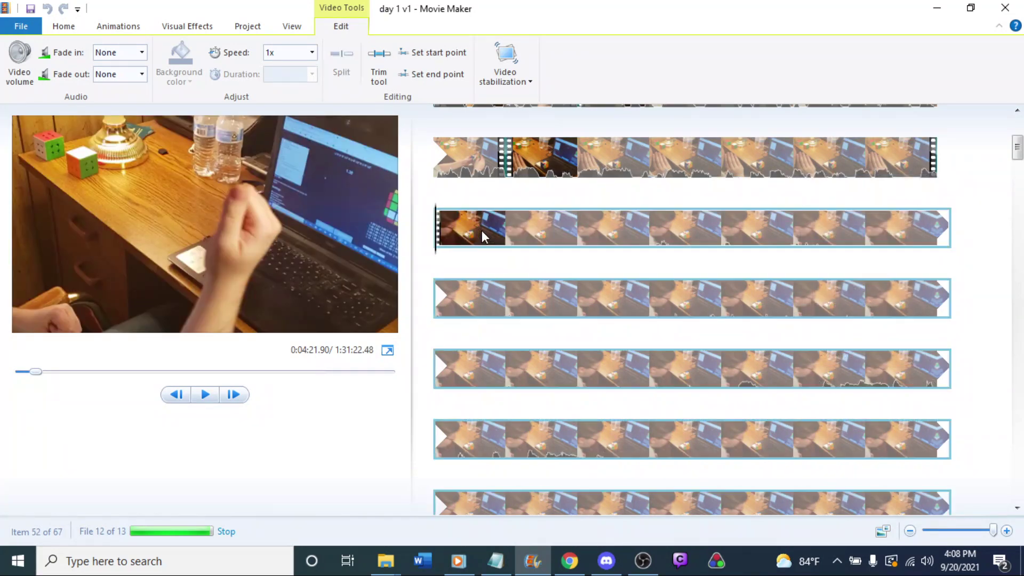
Replay the end of the fist gesture across the 0:04:21.90 cut to check the transition.
click(891, 171)
key(space)
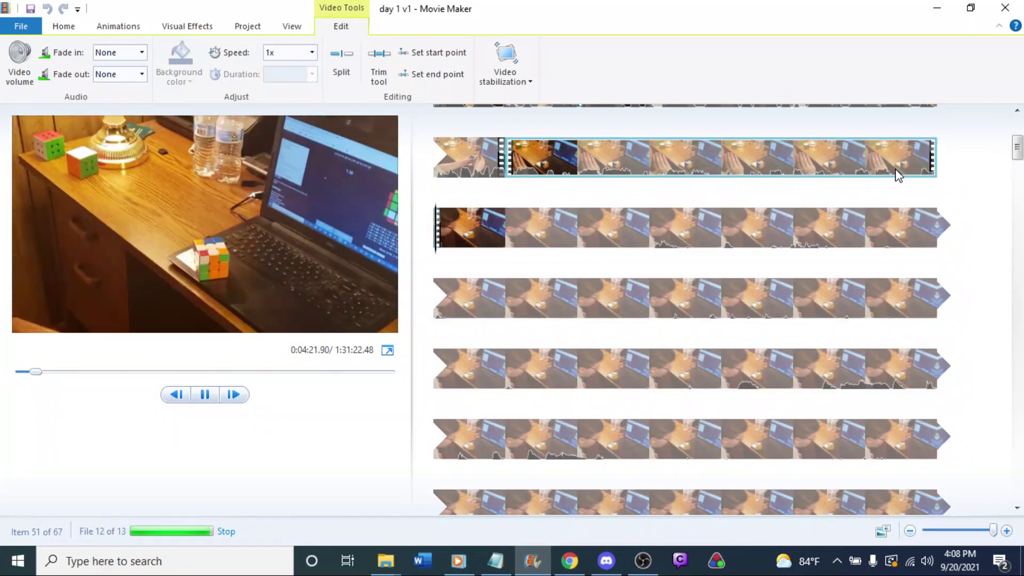
click(817, 159)
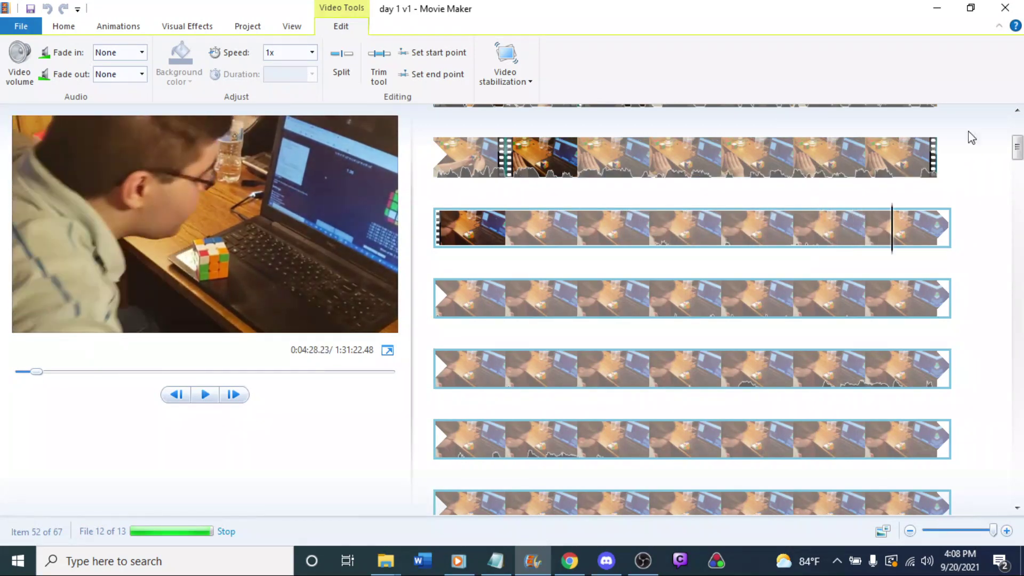
click(892, 172)
key(space)
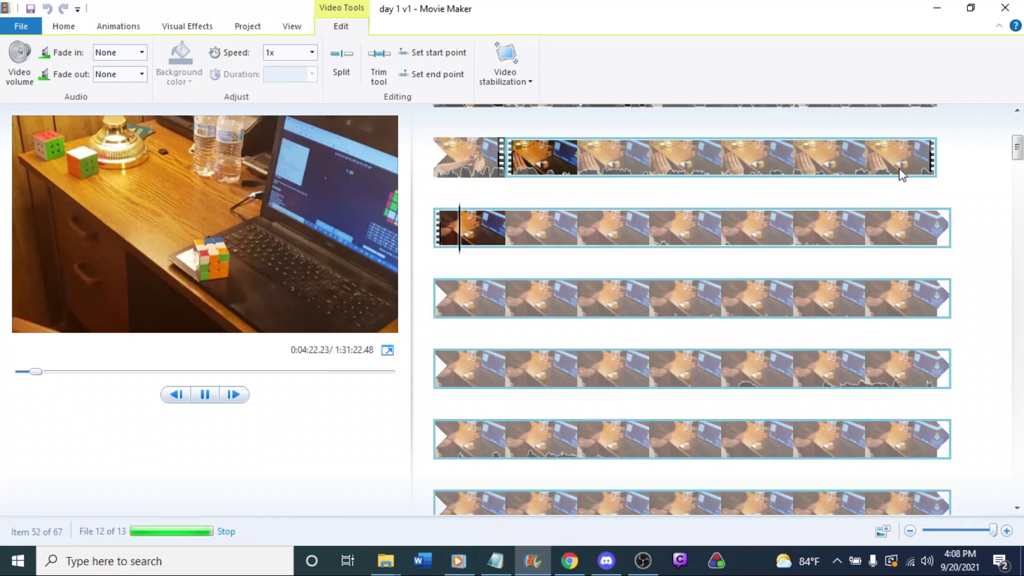
Split the fist-gesture clip at 0:04:21.80 and remove the short piece between the split and the next clip.
click(932, 188)
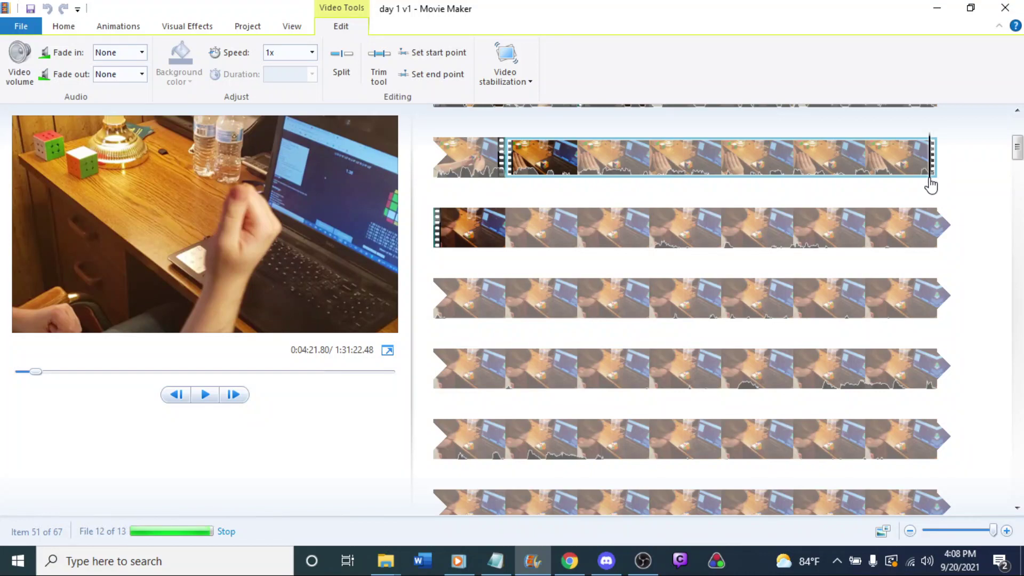
right_click(931, 185)
click(846, 325)
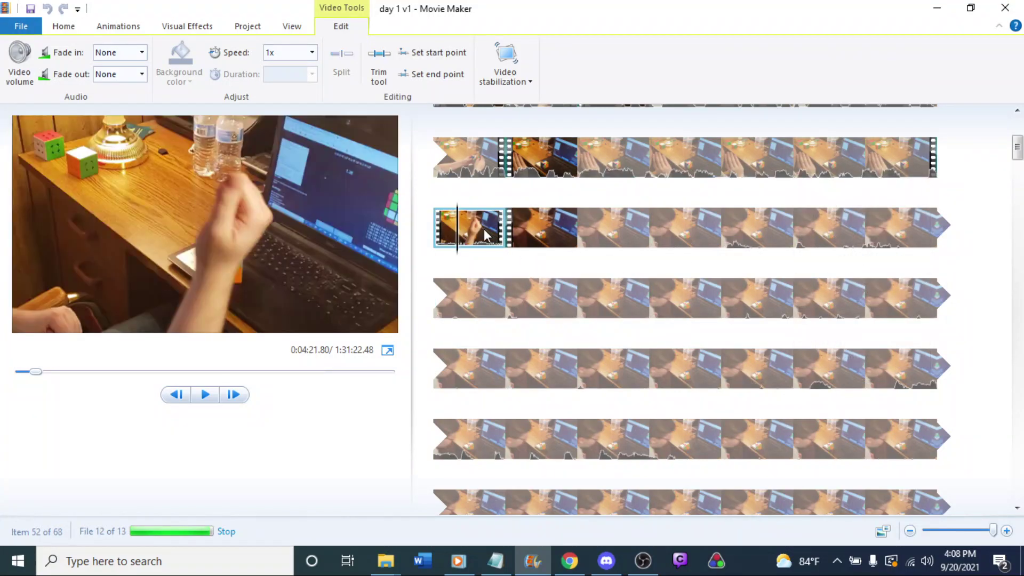
key(Delete)
Replay the footage across the 0:04:21.80 cut to check the tightened transition.
click(868, 160)
key(space)
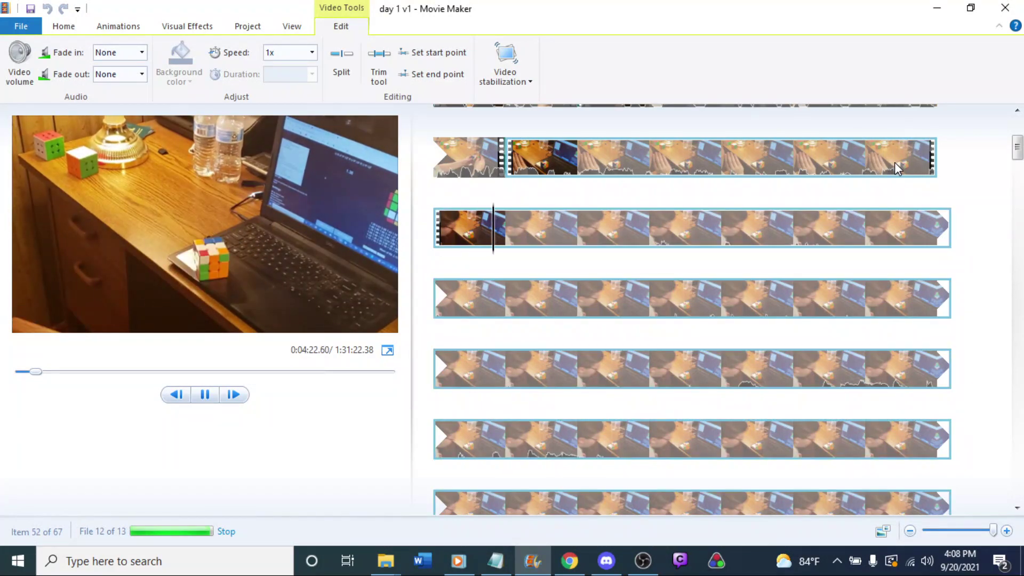
key(space)
key(space)
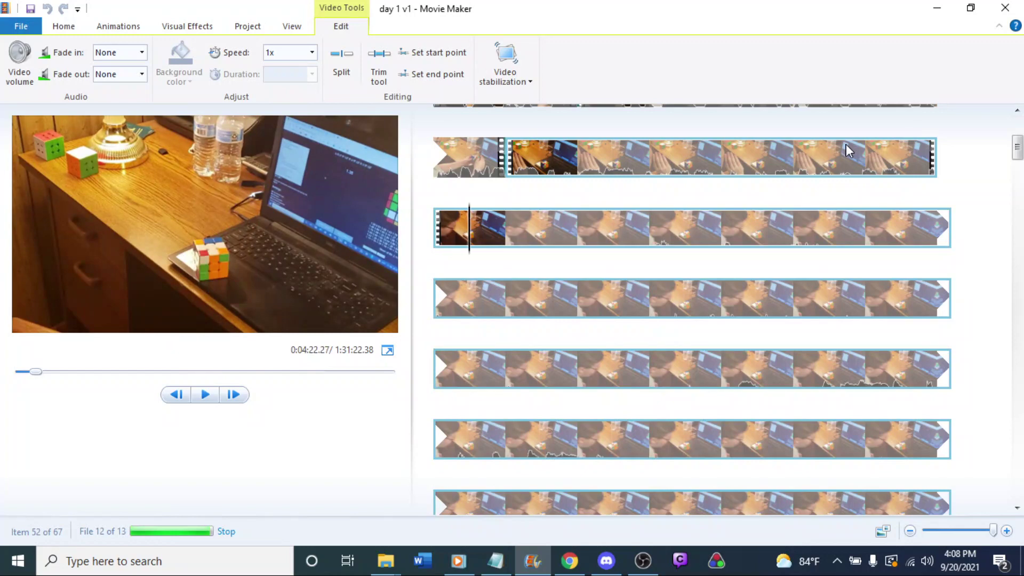
Play the footage after the cut to about 0:04:57 and recheck passages between 0:04:23 and 0:04:44.
key(space)
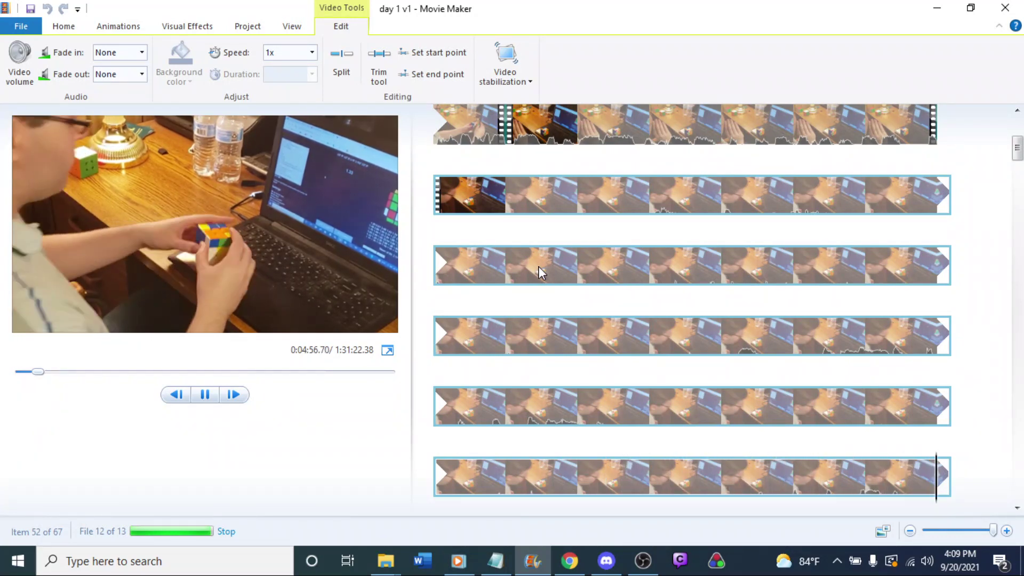
key(space)
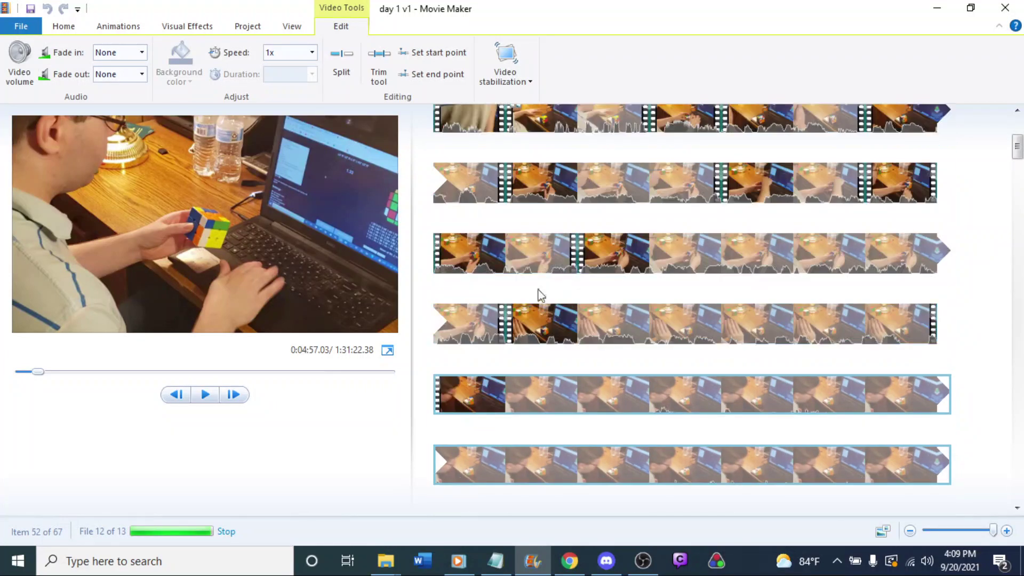
click(509, 406)
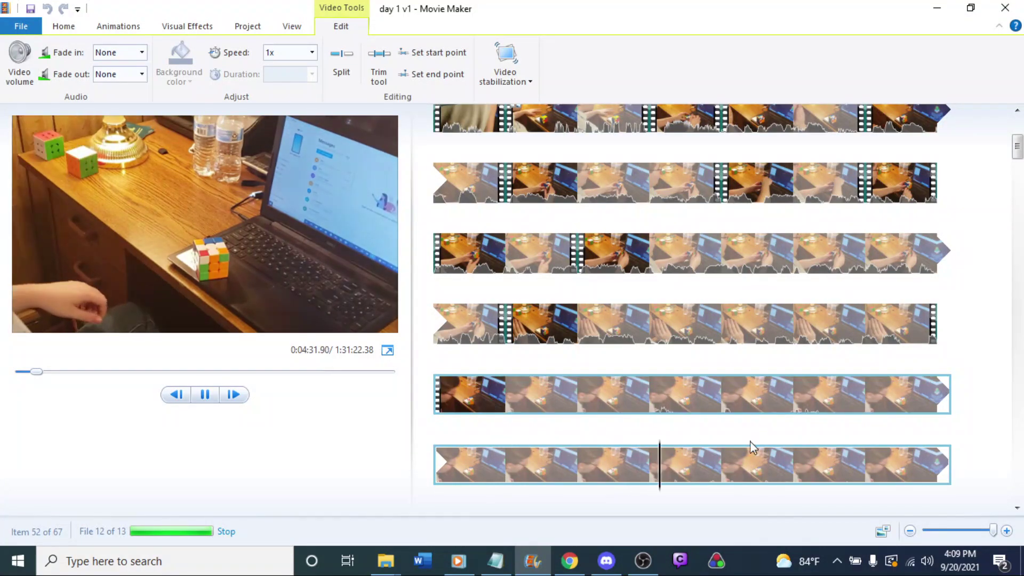
scroll(750, 446, down, 1)
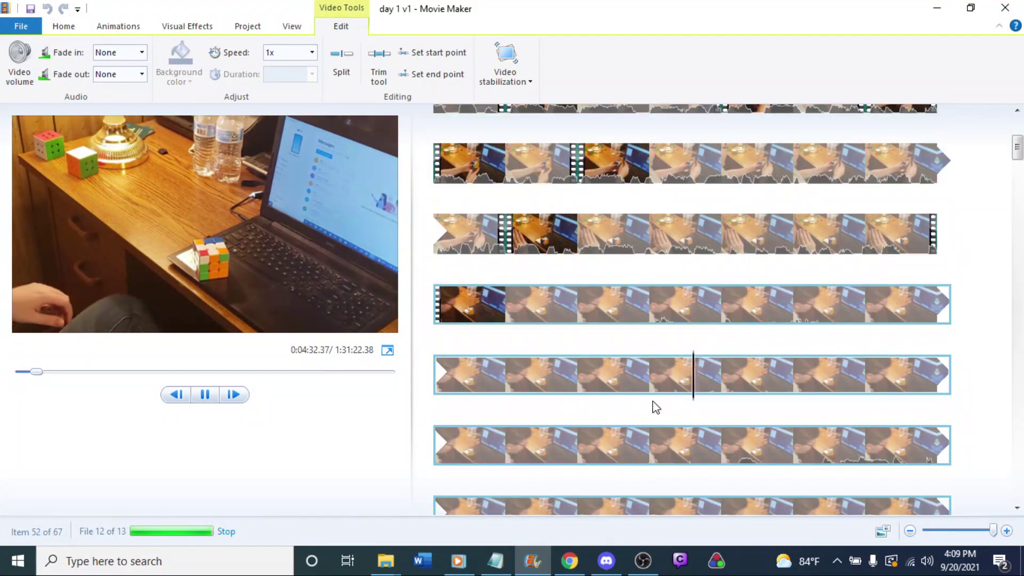
click(651, 458)
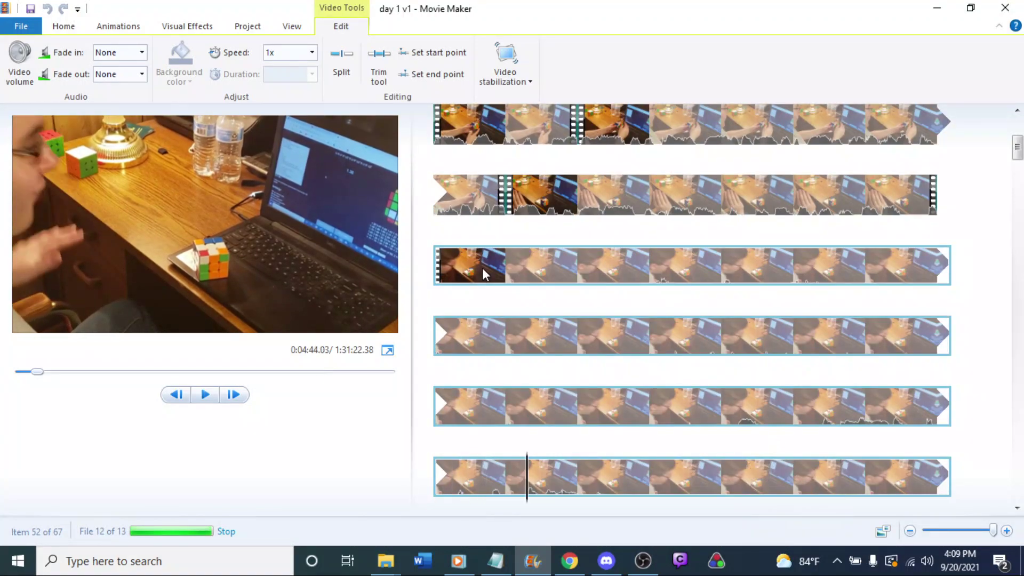
click(483, 268)
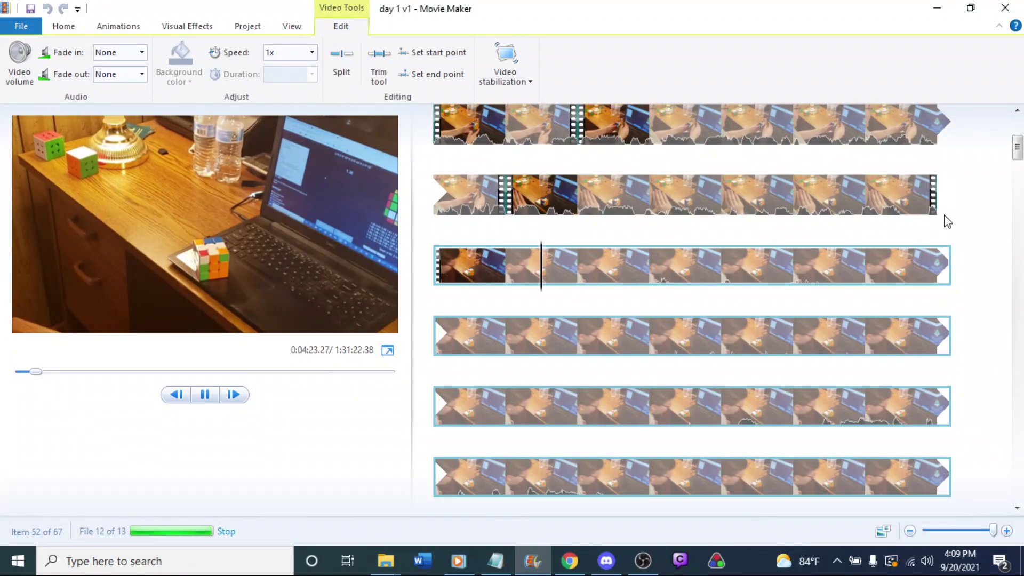
click(861, 208)
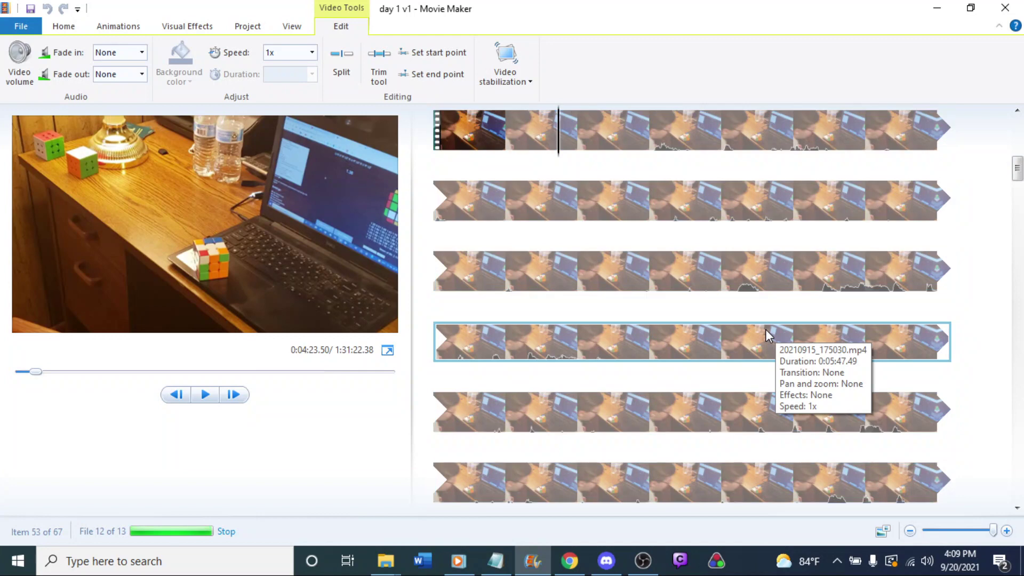
Review the end of the long cube-solving clip from about 0:09:50 to its boundary at 0:10:09.30.
click(641, 332)
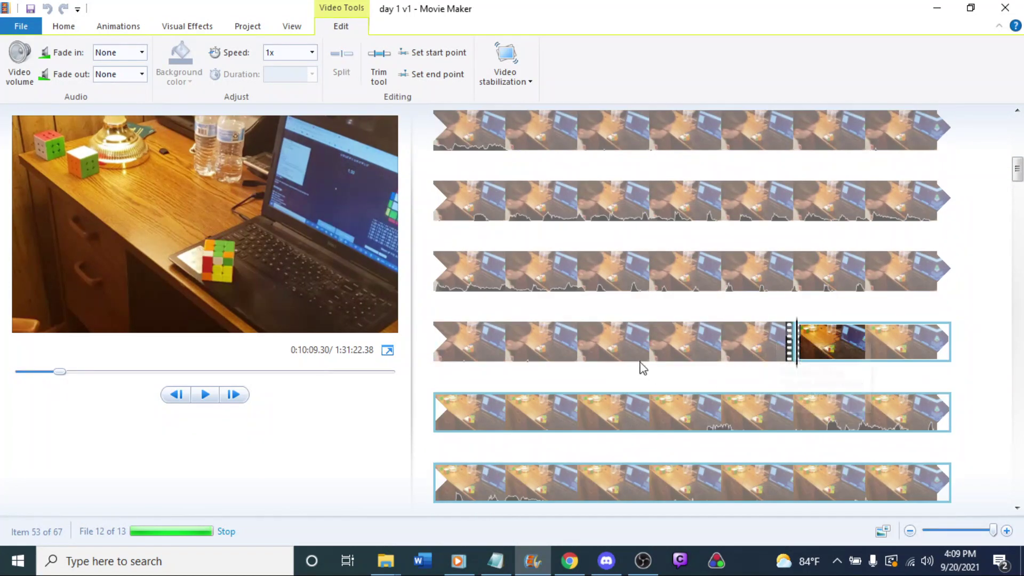
key(Up)
key(Up)
key(Up)
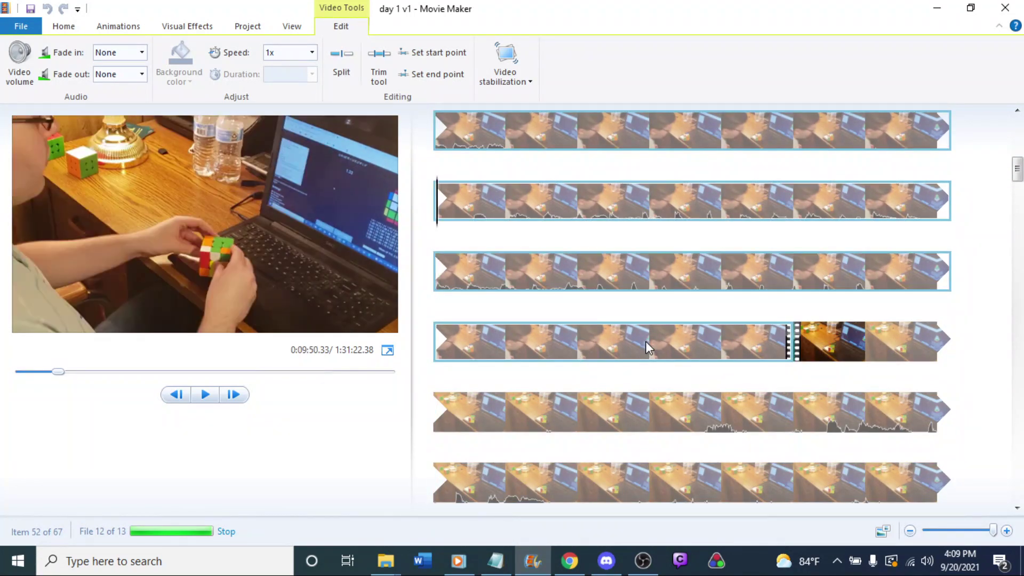
key(Up)
key(Up)
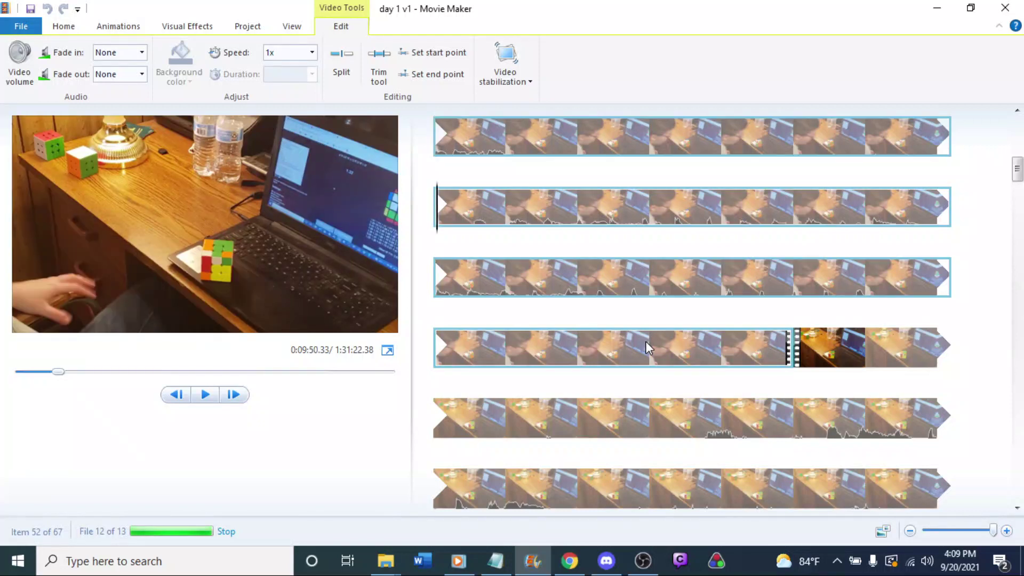
key(space)
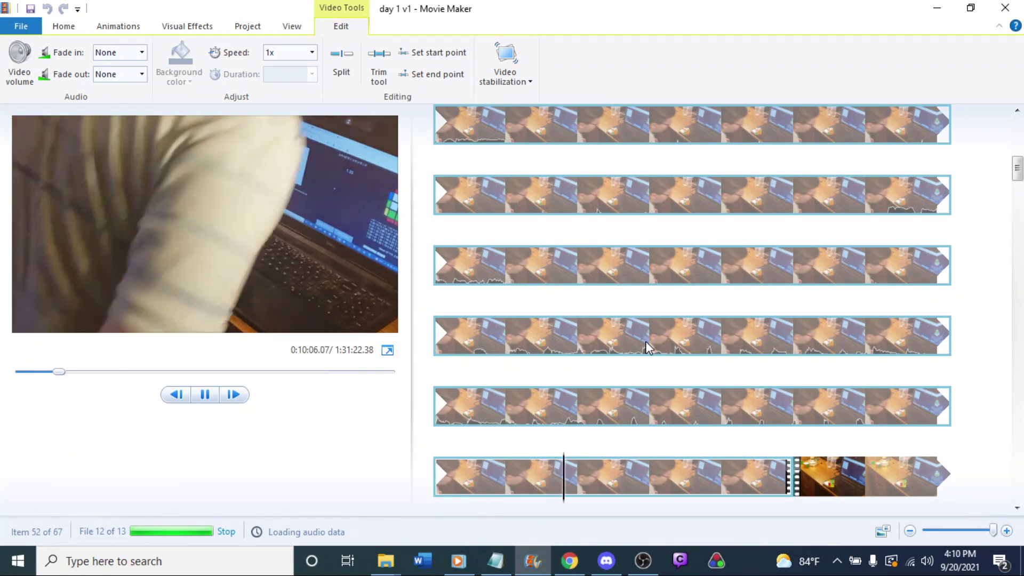
click(632, 424)
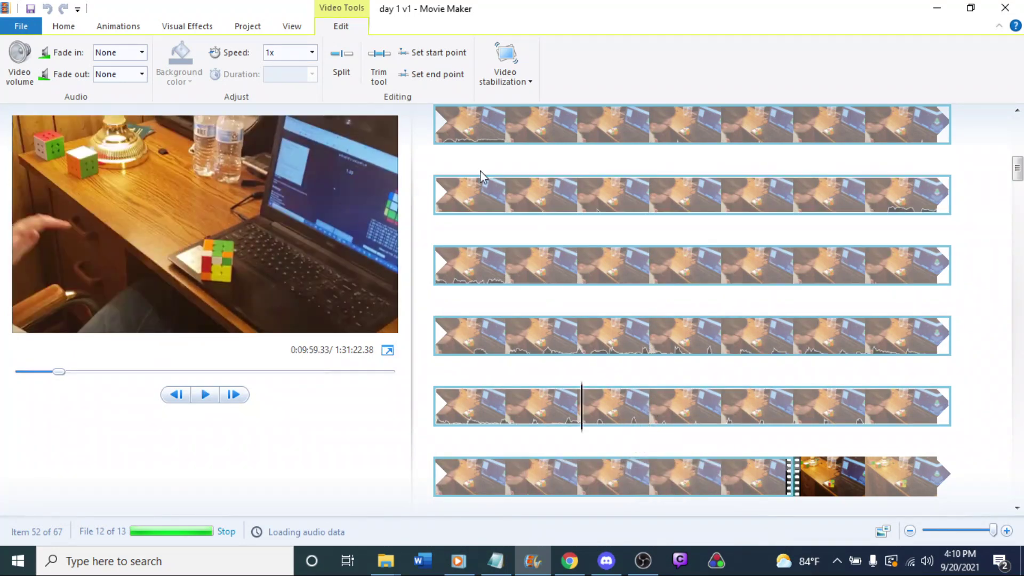
Set the long cube-solving clip's speed to 64x and start playback just before it to check the result.
click(311, 53)
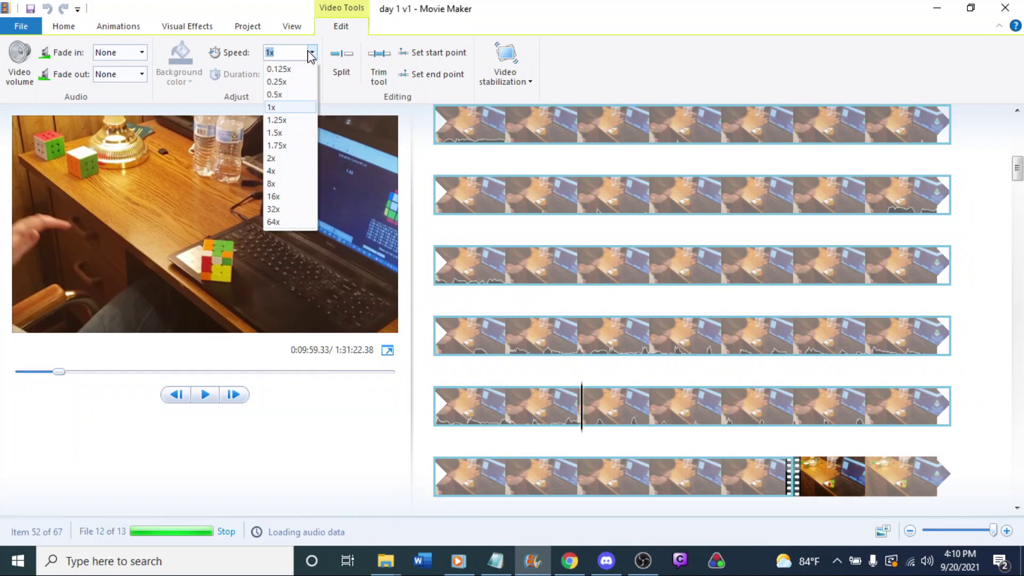
click(300, 221)
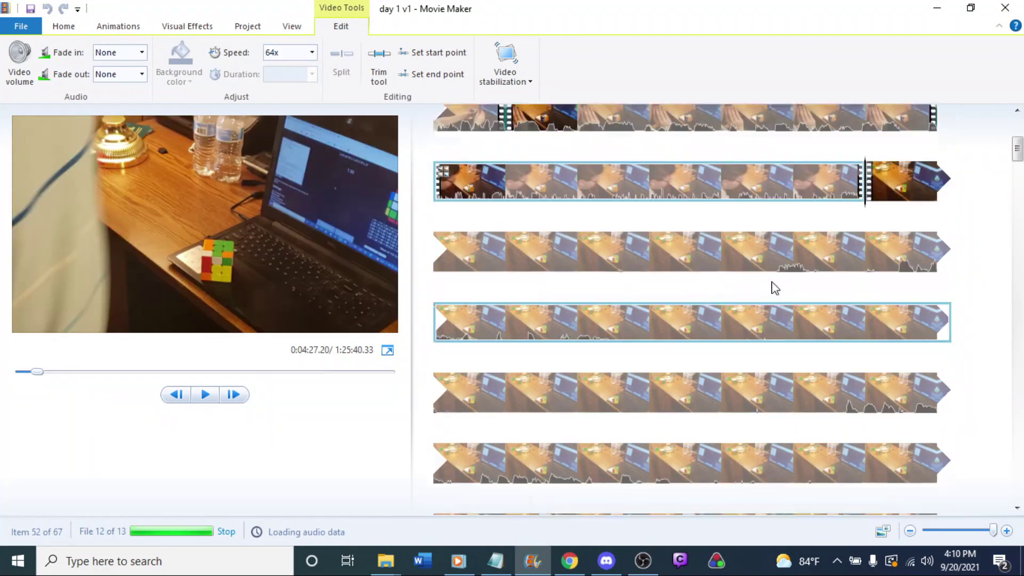
click(868, 224)
key(space)
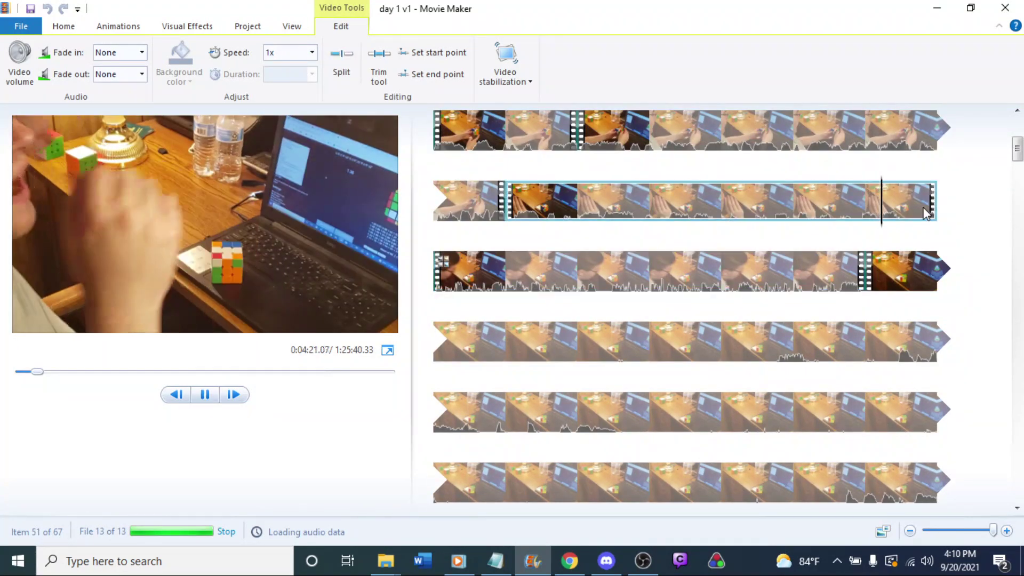
Play the clip after the sped-up segment and pause at 0:04:38.17.
click(900, 278)
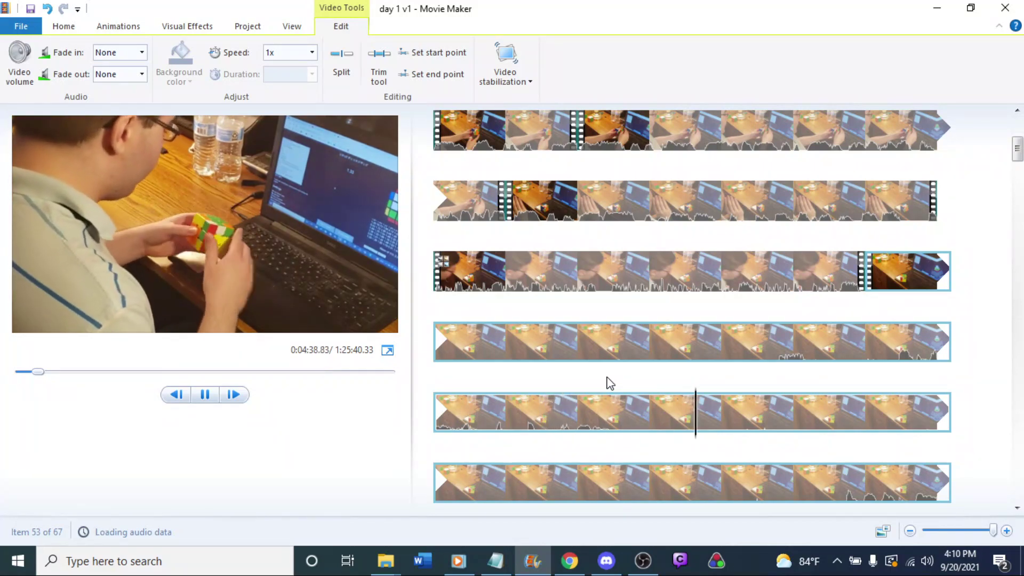
click(570, 414)
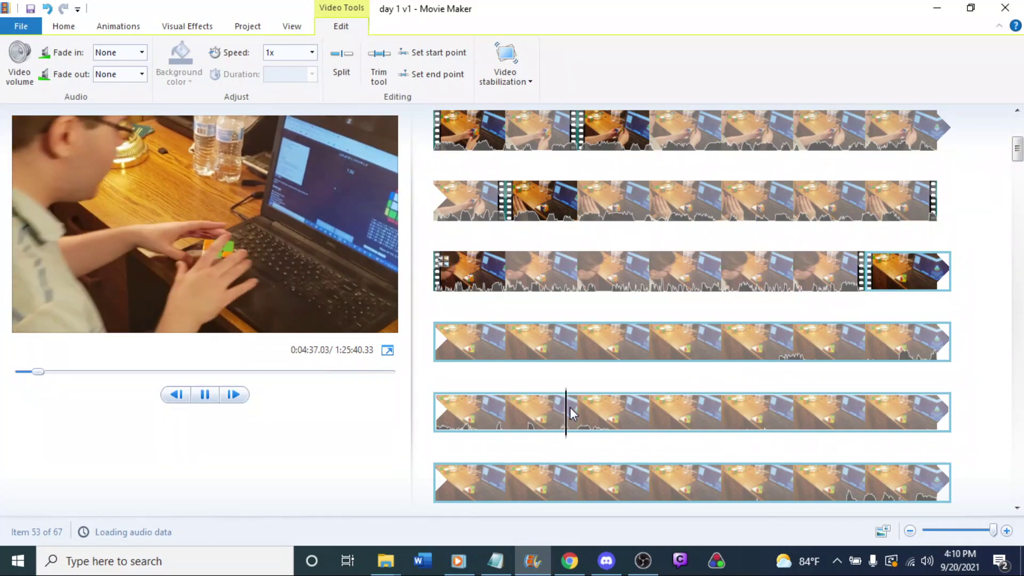
key(space)
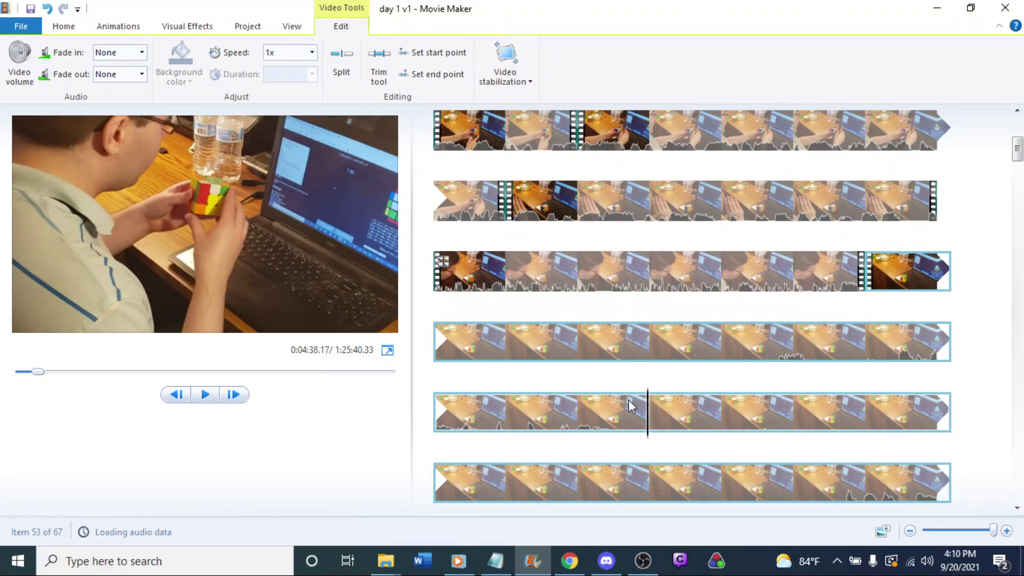
Play the last part of the 20210915_175624.mp4 clip from before 0:06:55 towards its boundary at 0:07:17.07.
scroll(629, 405, down, 3)
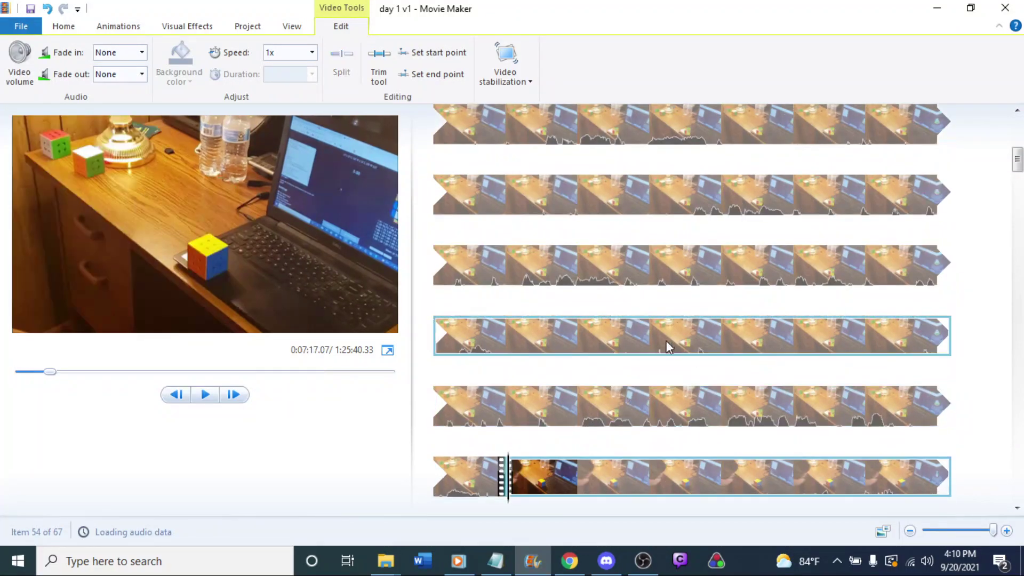
click(505, 420)
key(Up)
key(Up)
key(Up)
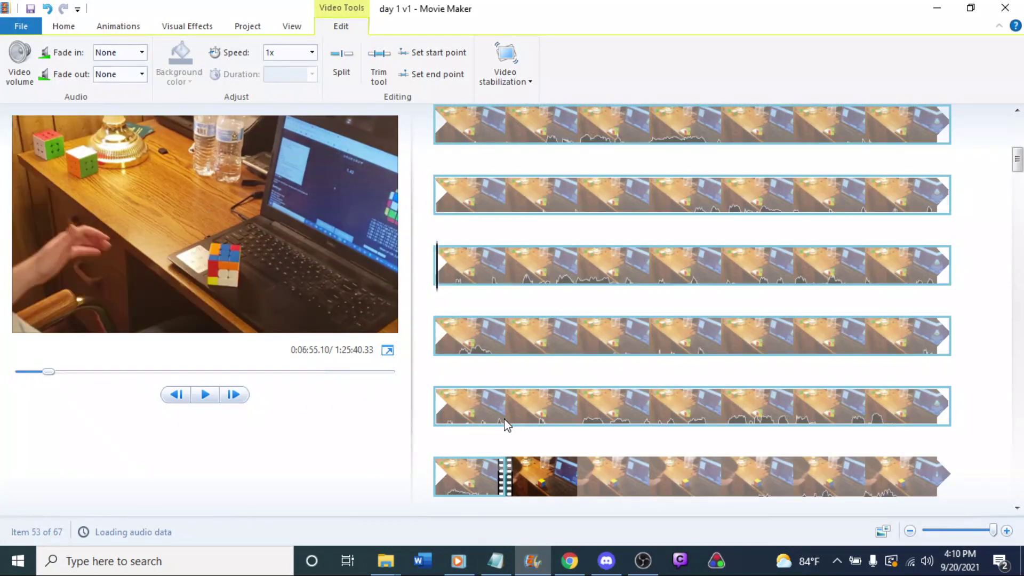
key(Up)
key(Up)
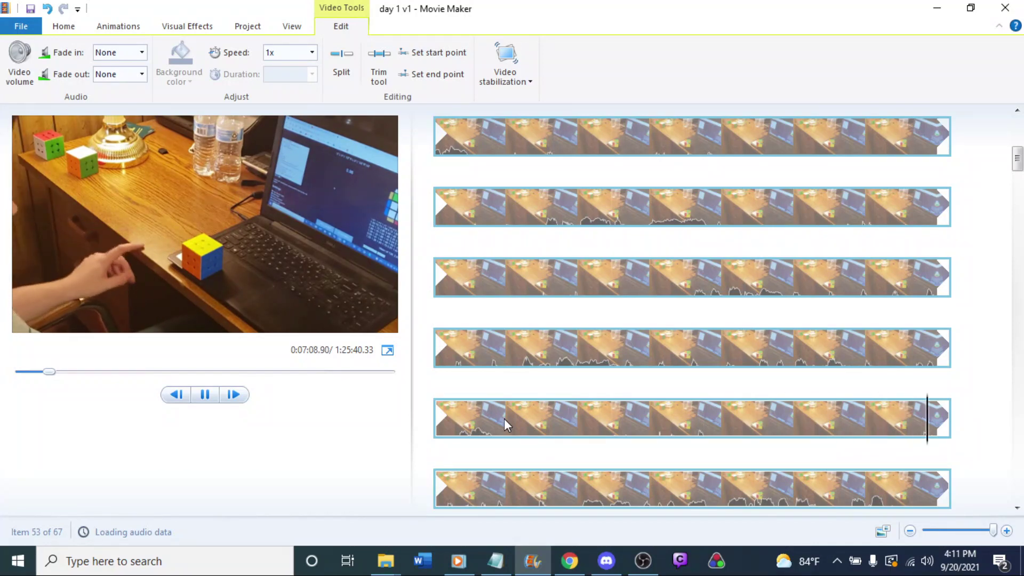
Recheck the end of the 20210915_175624.mp4 clip in passages between about 0:07:03 and 0:07:15.
scroll(505, 425, down, 4)
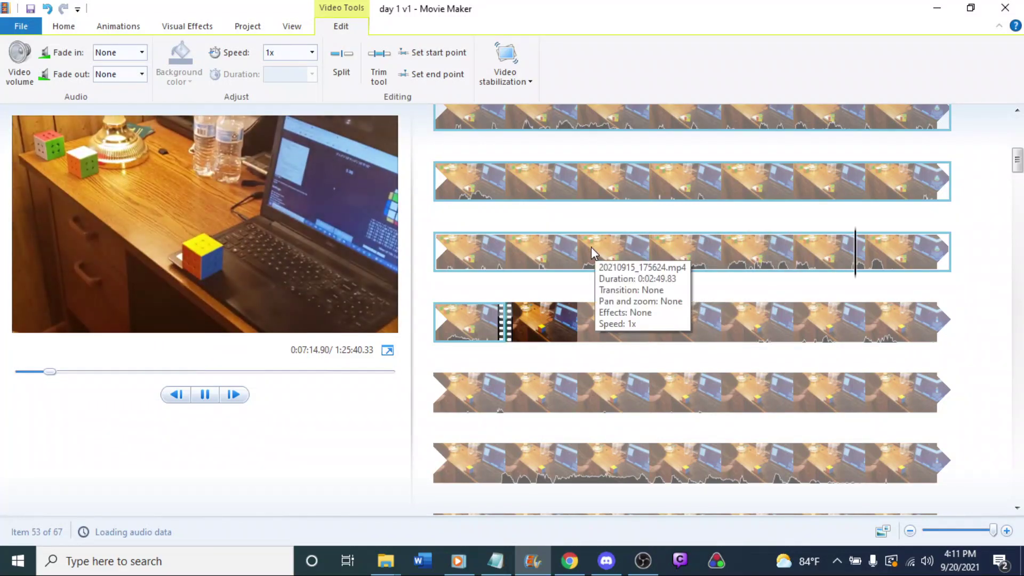
click(581, 173)
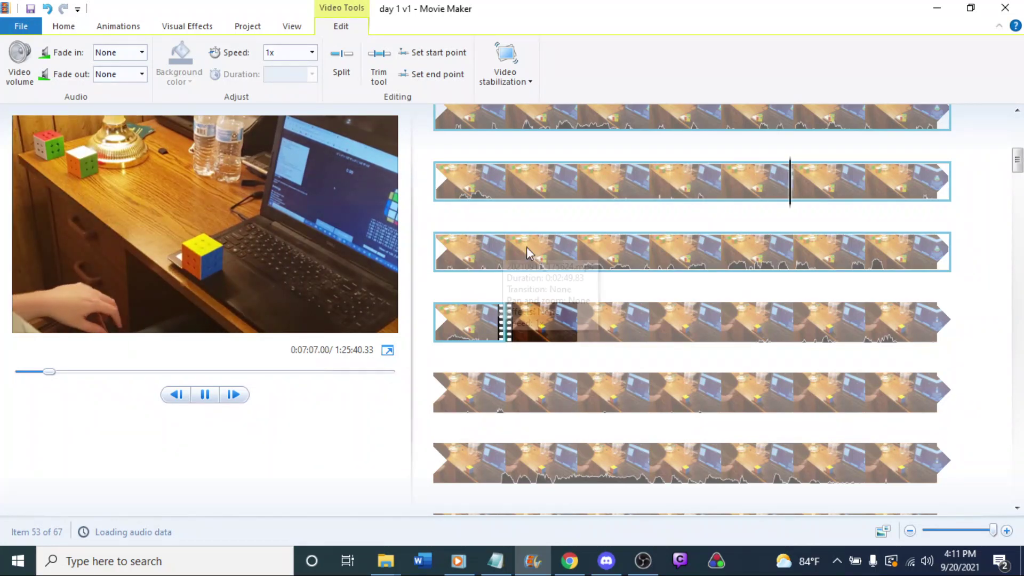
scroll(576, 256, up, 3)
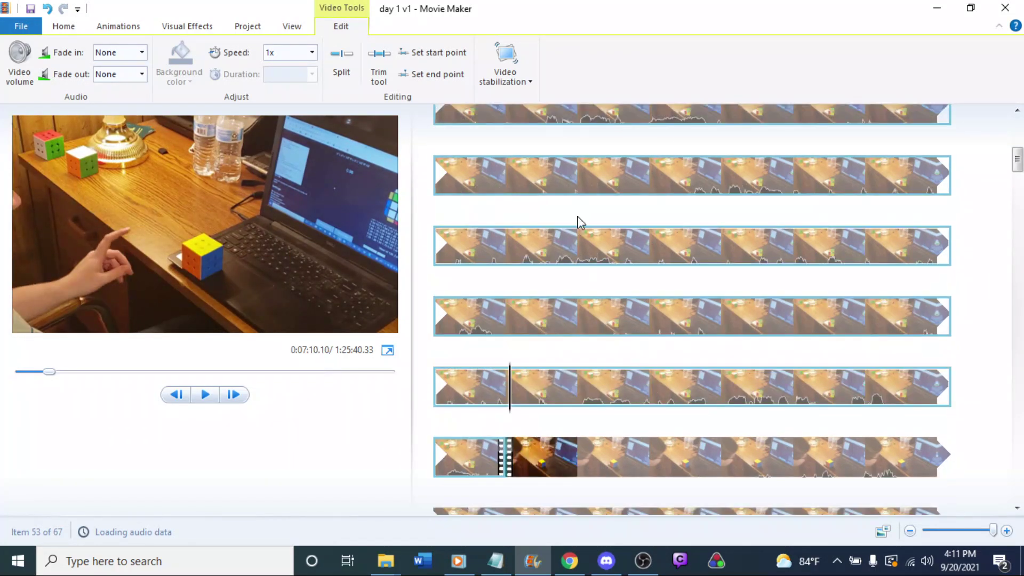
click(581, 189)
key(space)
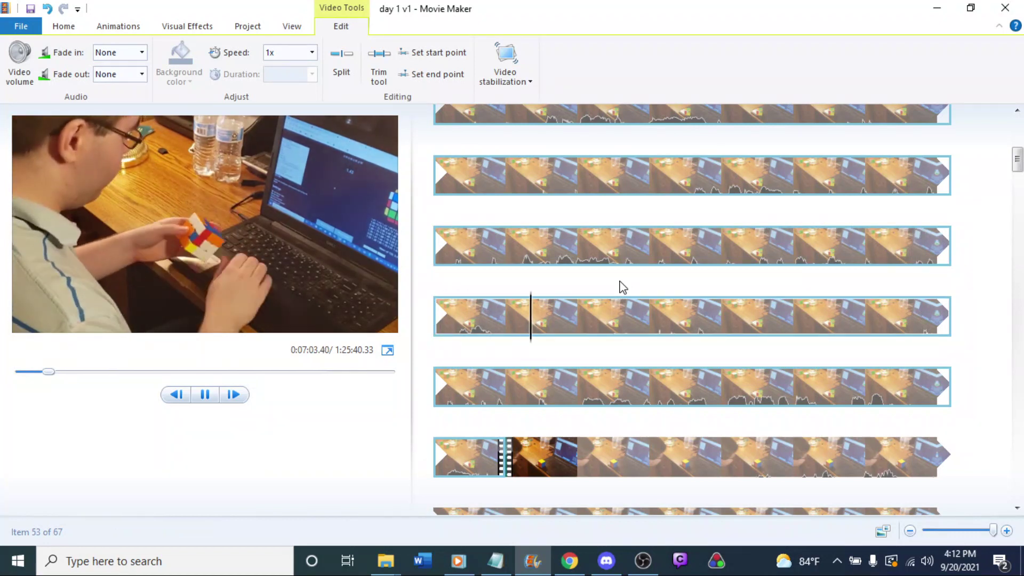
key(space)
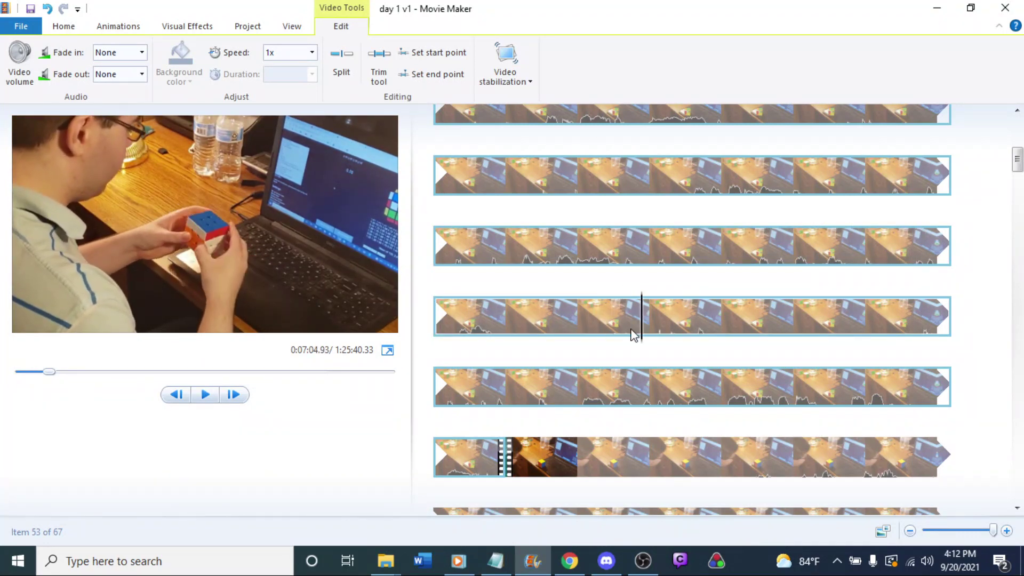
Set the speed of the whole 20210915_175624.mp4 clip to 64x.
click(510, 379)
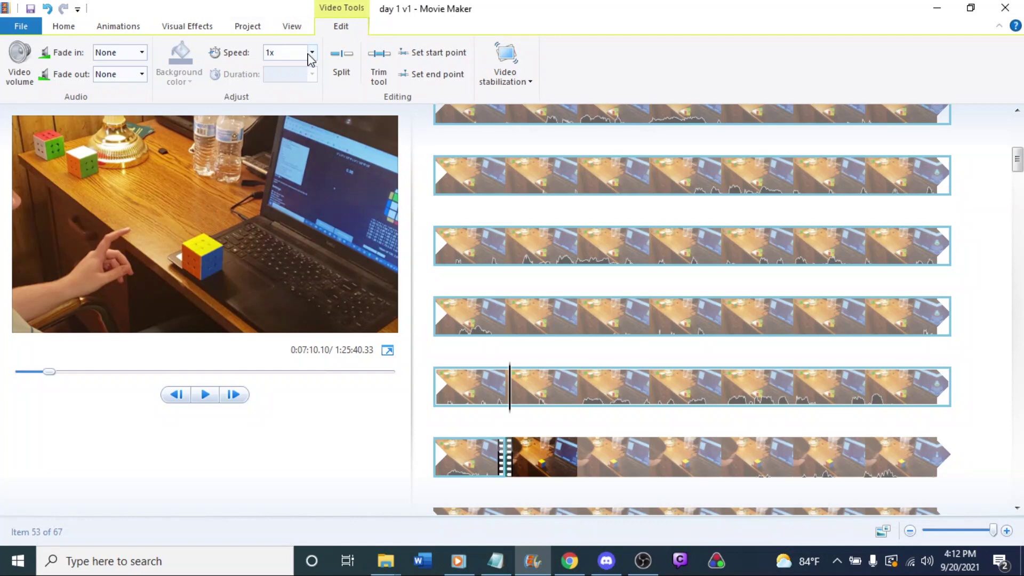
click(310, 54)
click(281, 225)
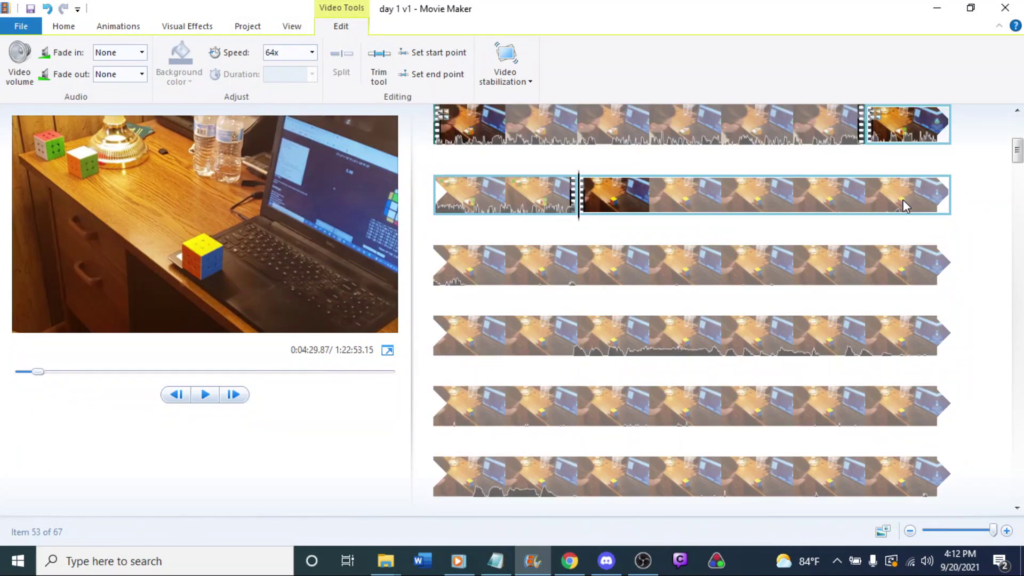
scroll(876, 191, up, 1)
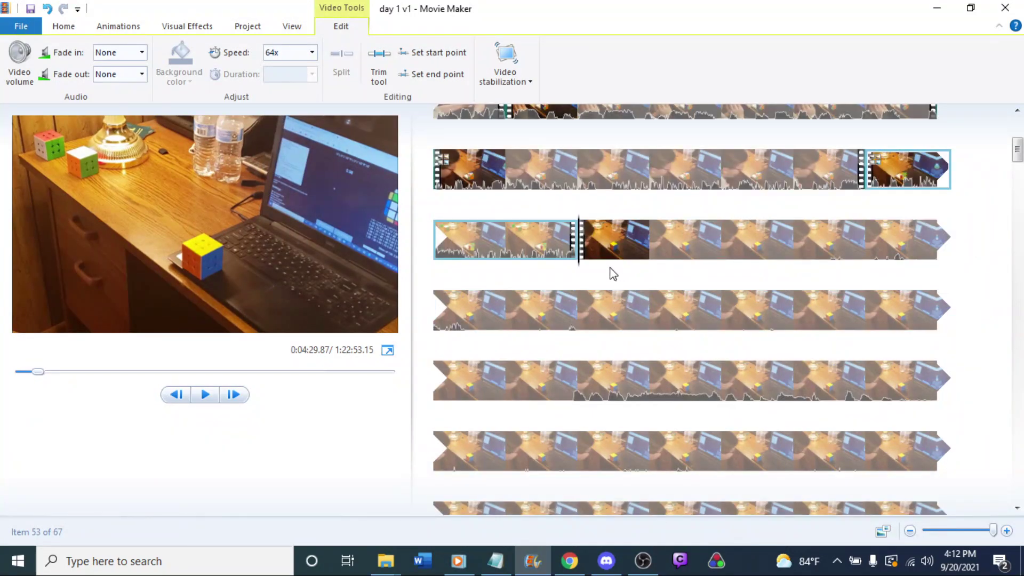
Inspect the end of the 20210915_175919.mp4 clip, going back from 0:18:29.20 to about 0:17:12.
click(593, 236)
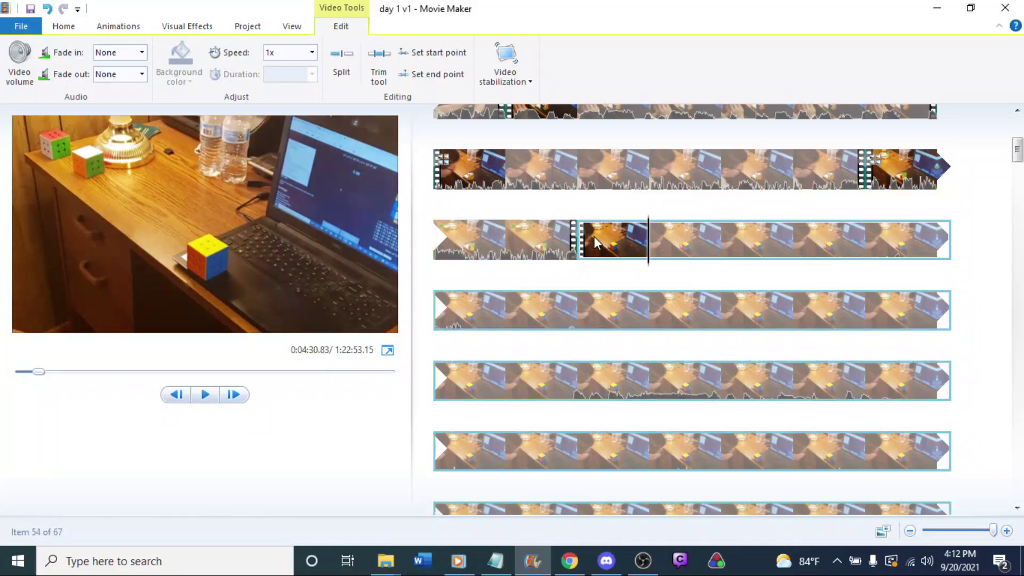
key(Right)
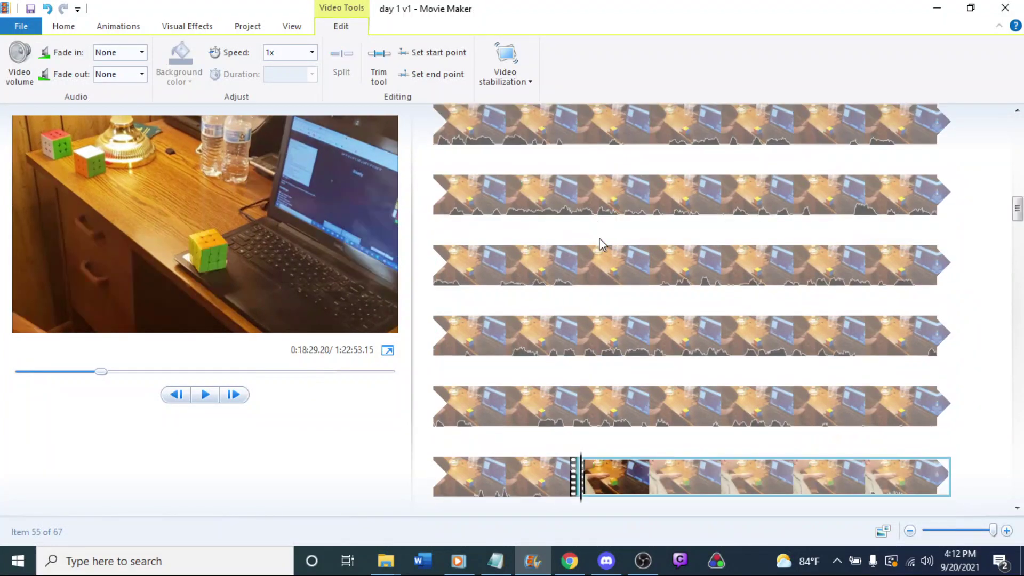
click(513, 470)
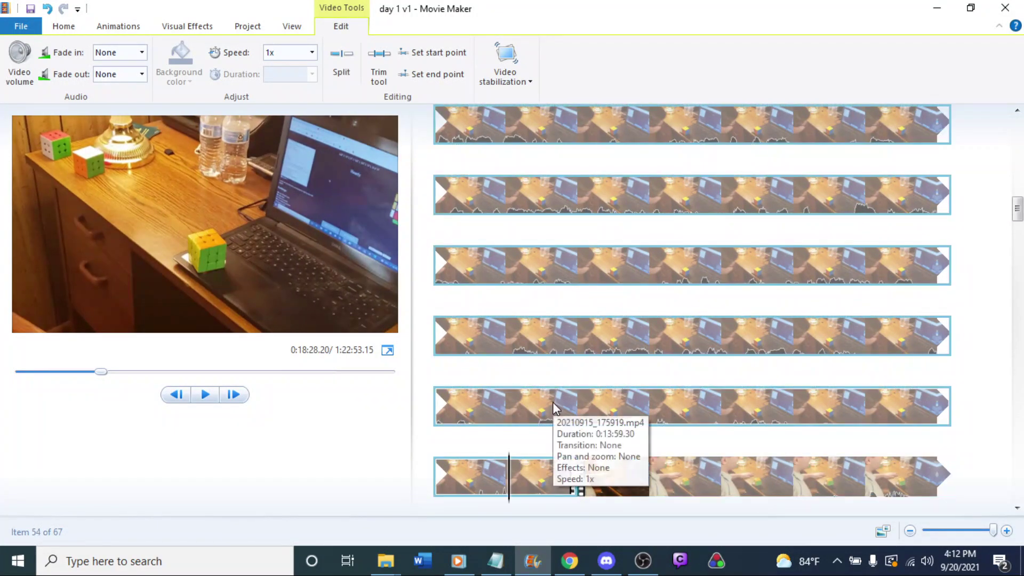
key(Up)
key(Up)
key(Up)
key(Up)
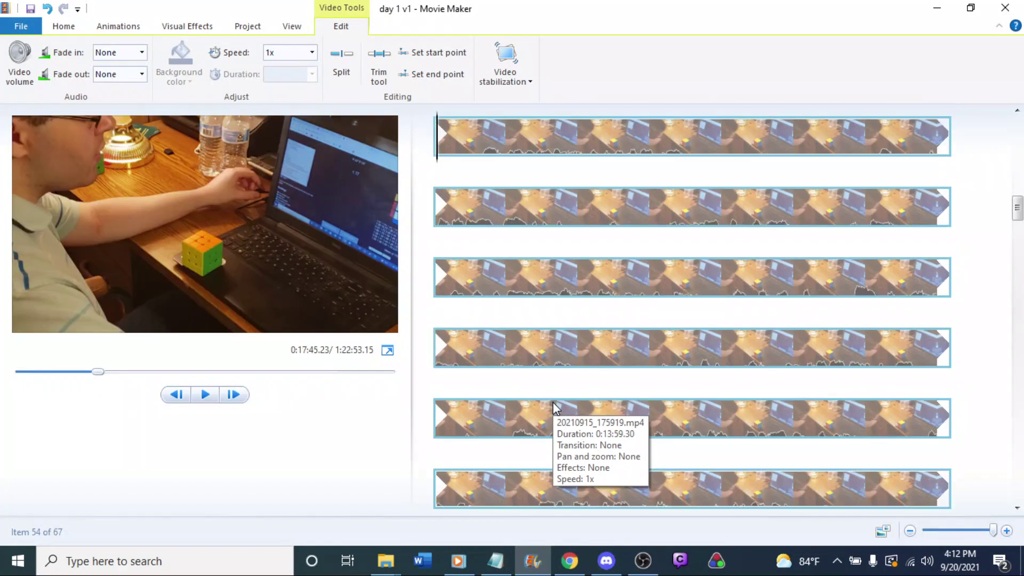
key(Up)
key(space)
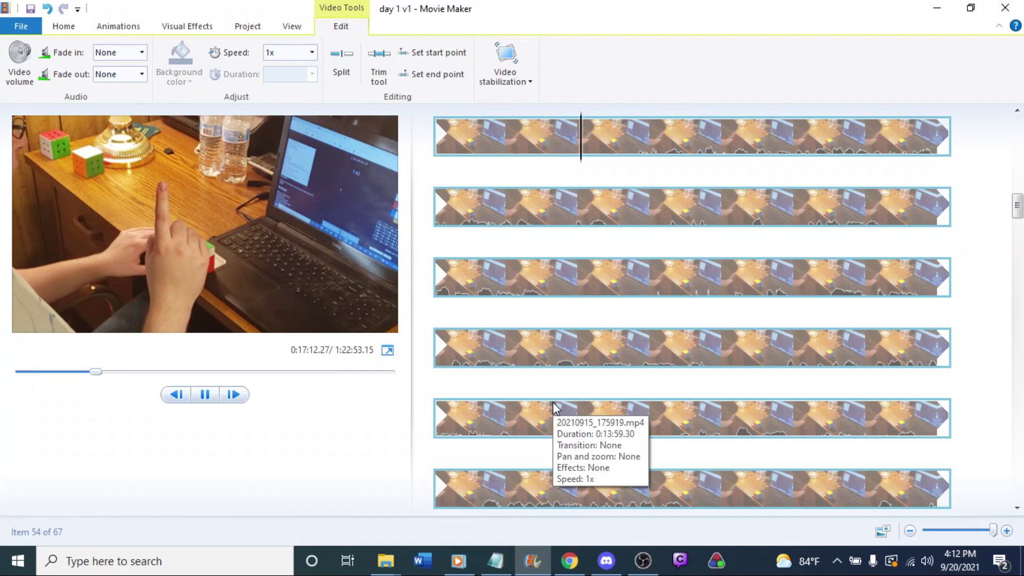
Sample earlier passages of the 20210915_175919.mp4 clip between about 0:16:56 and 0:16:28, playing on to about 0:17:08.
key(Up)
key(space)
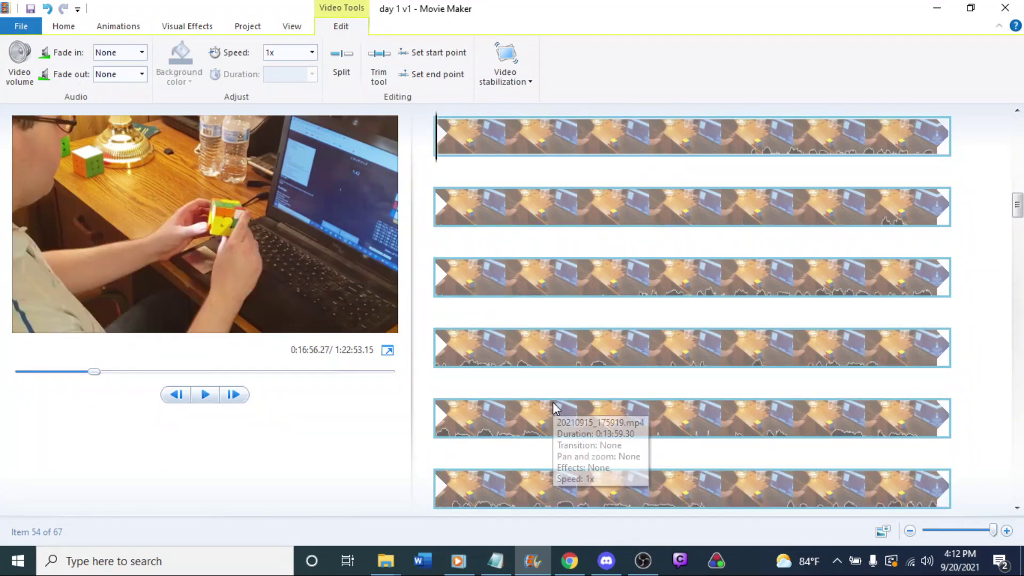
key(Up)
key(space)
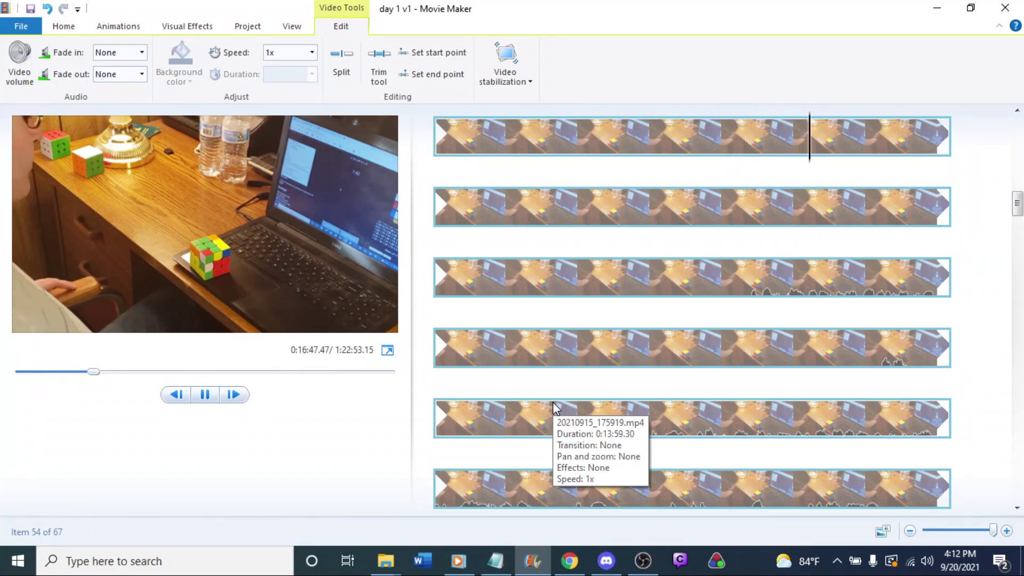
key(ctrl+z)
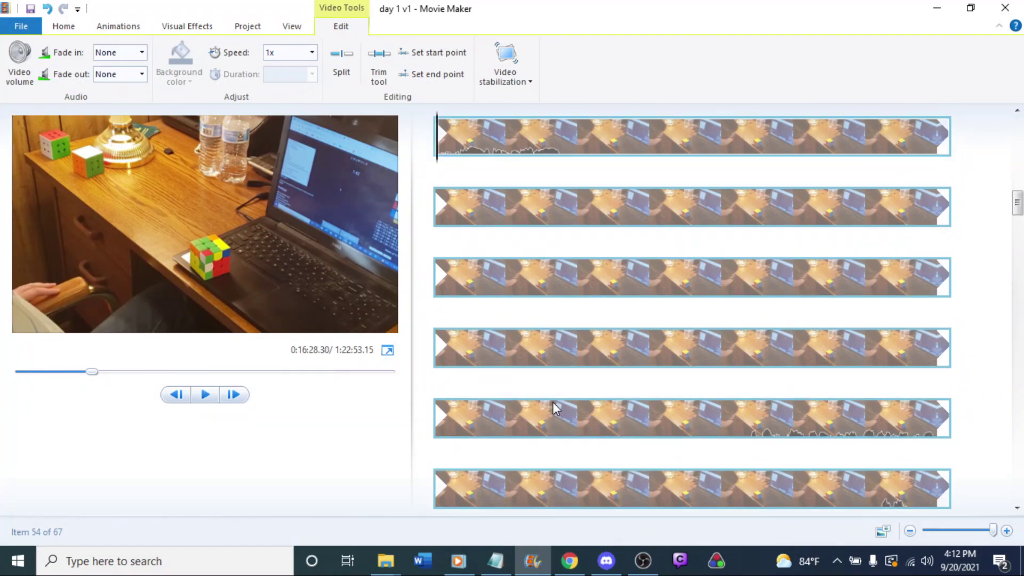
key(ctrl+z)
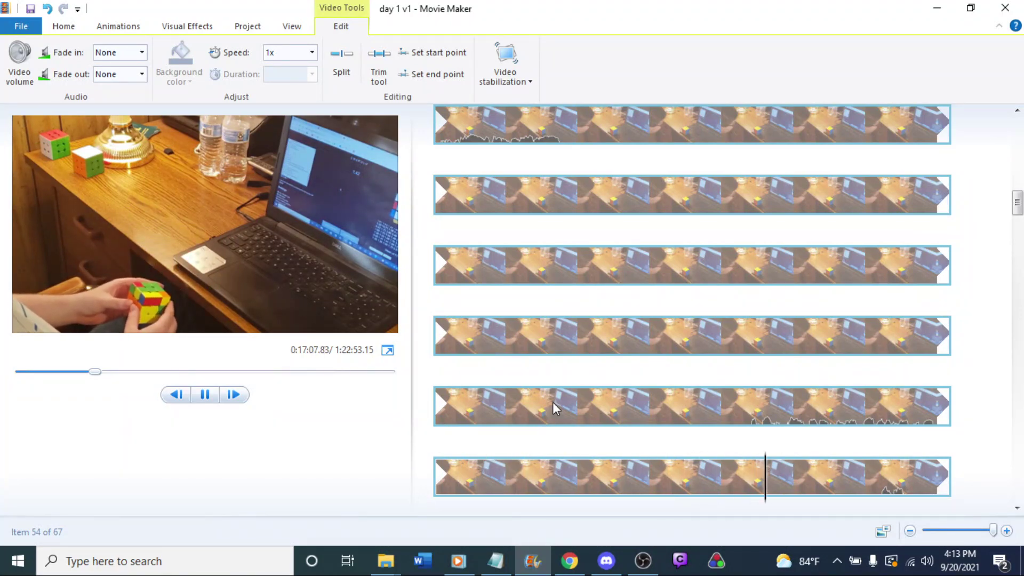
Go further back in the 20210915_175919.mp4 clip to about 0:15:11 and play it through to about 0:16:03.
key(space)
scroll(613, 363, up, 5)
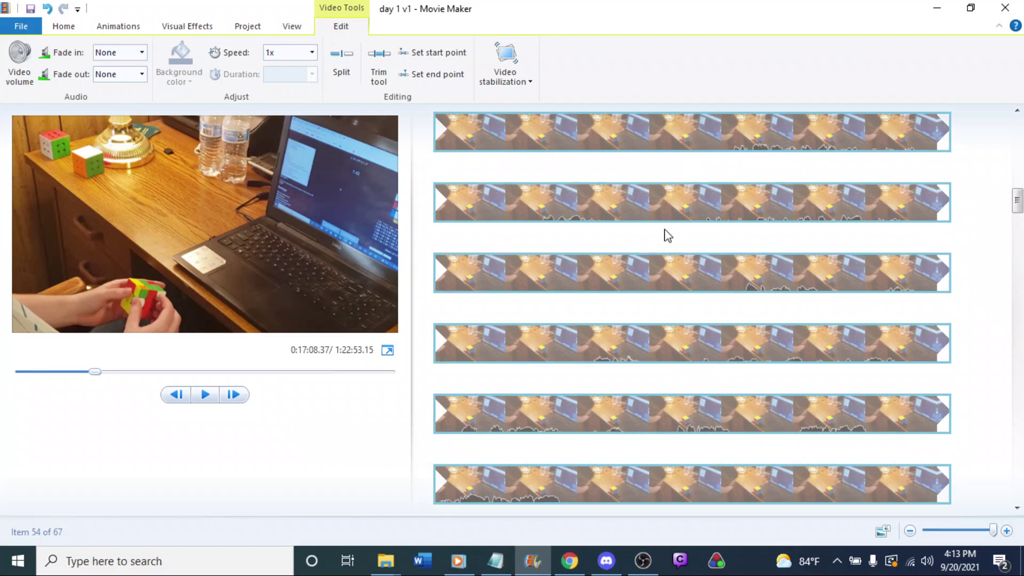
click(659, 206)
key(space)
scroll(670, 204, up, 1)
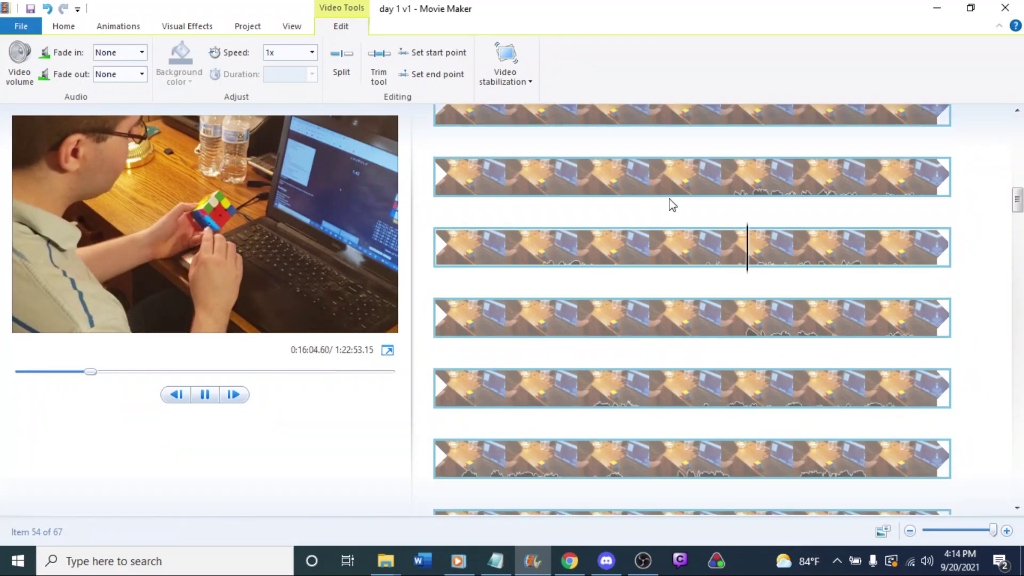
click(670, 204)
scroll(670, 204, up, 1)
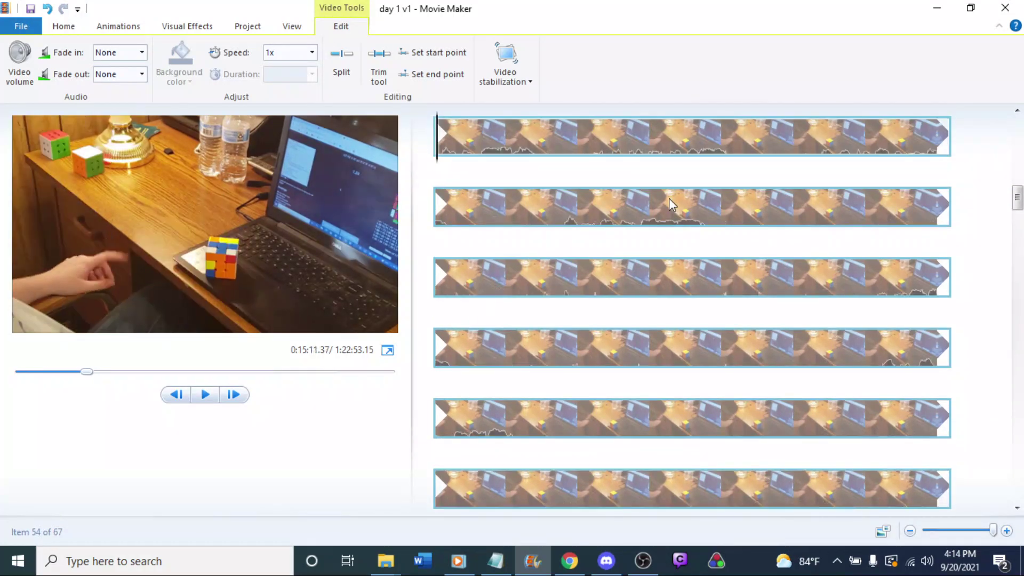
scroll(669, 197, up, 3)
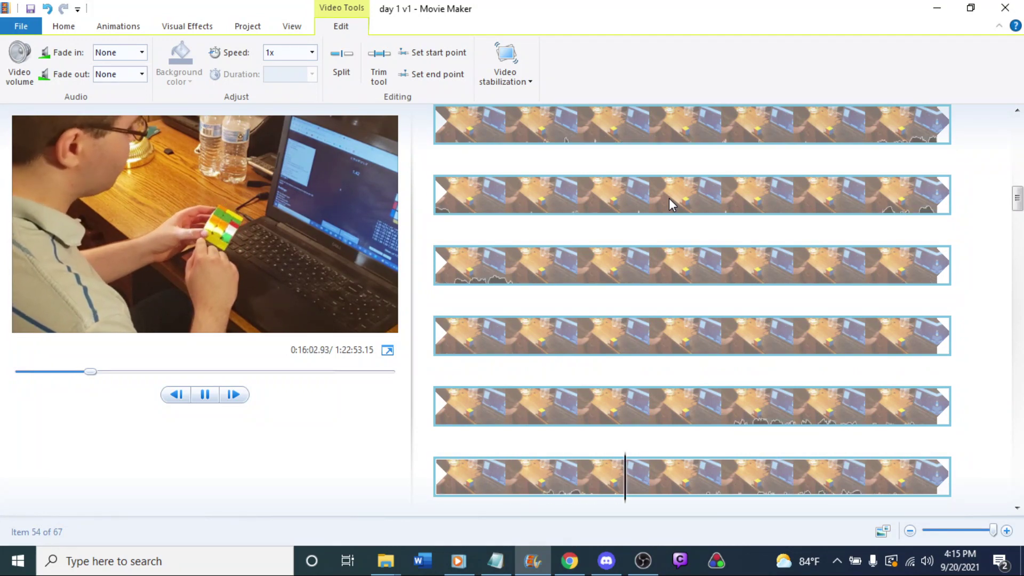
Pinpoint the start of the cube-handling passage to keep and split the 20210915_175919.mp4 clip at 0:15:55.77.
click(632, 350)
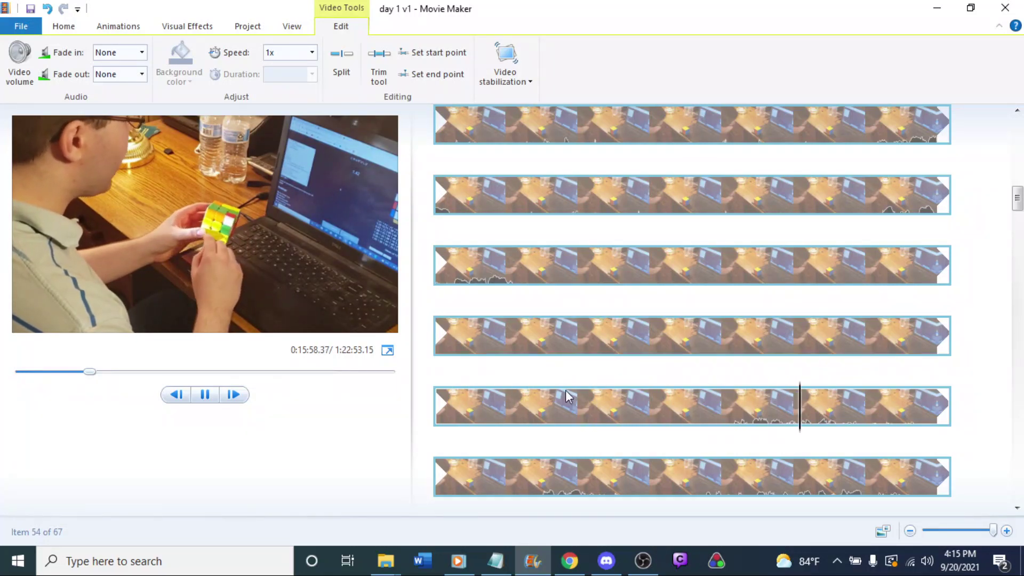
click(598, 413)
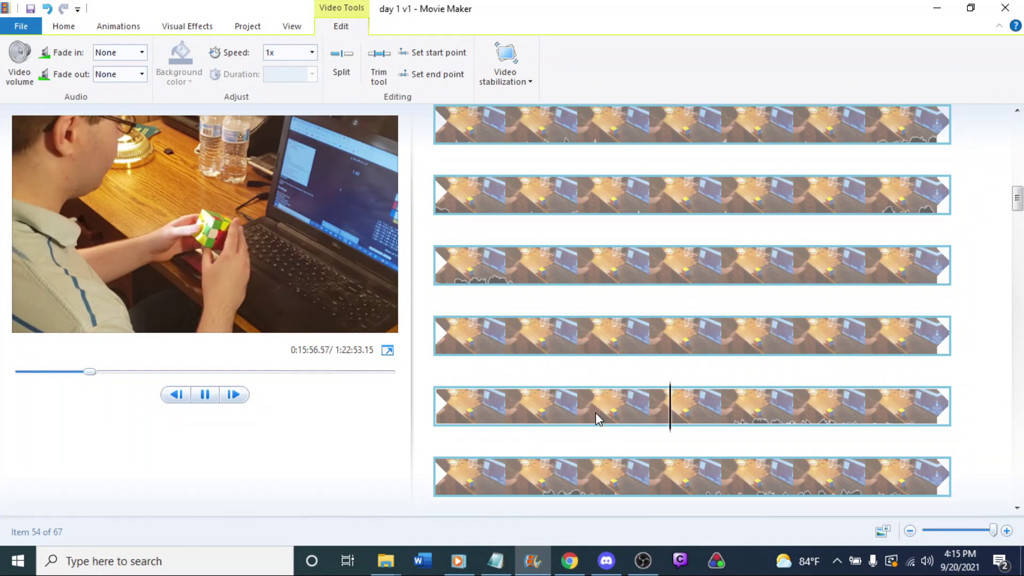
click(587, 401)
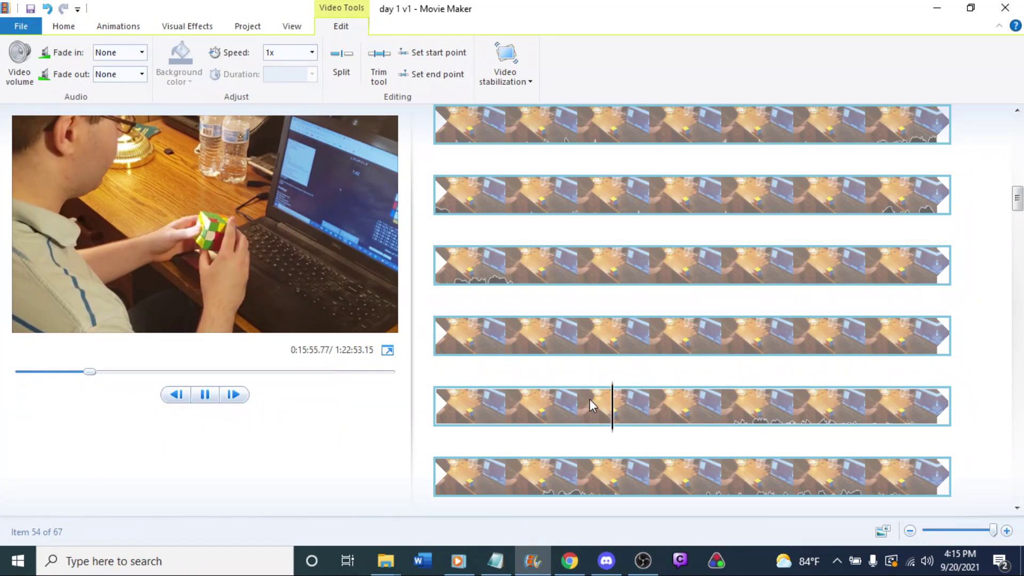
click(590, 400)
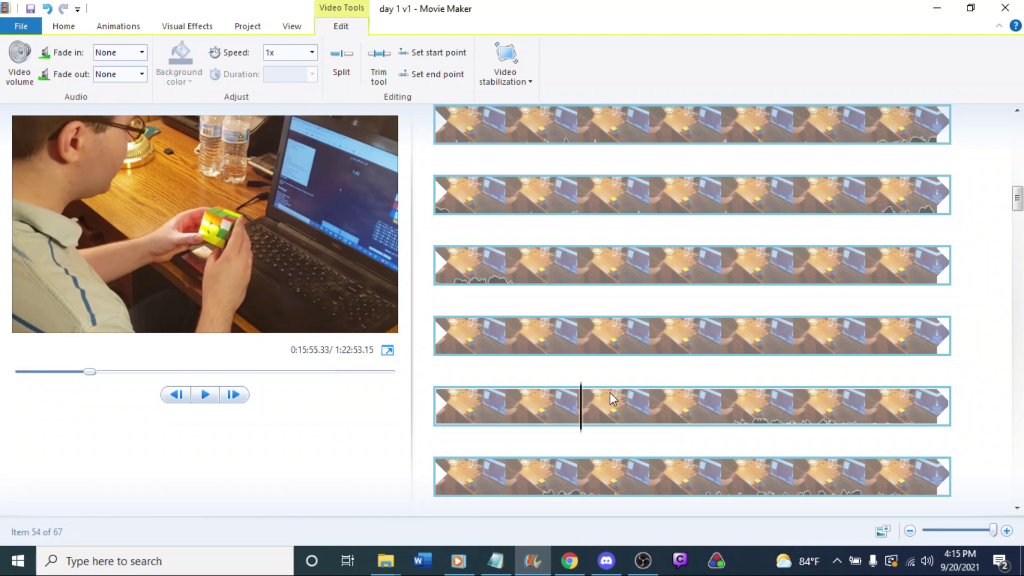
right_click(614, 422)
click(651, 371)
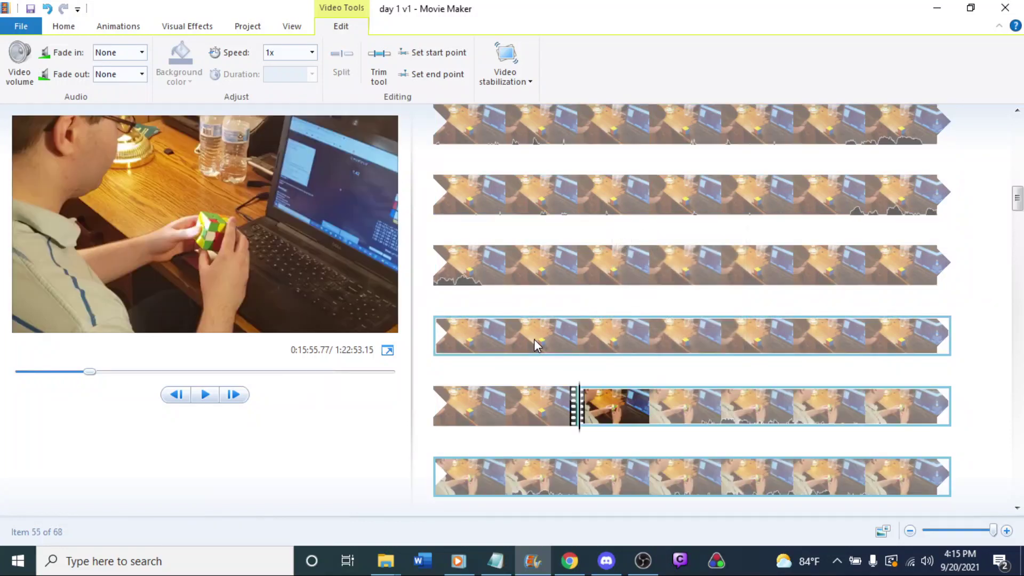
Set the speed of the clip part before the new split to 64x.
click(510, 336)
click(312, 52)
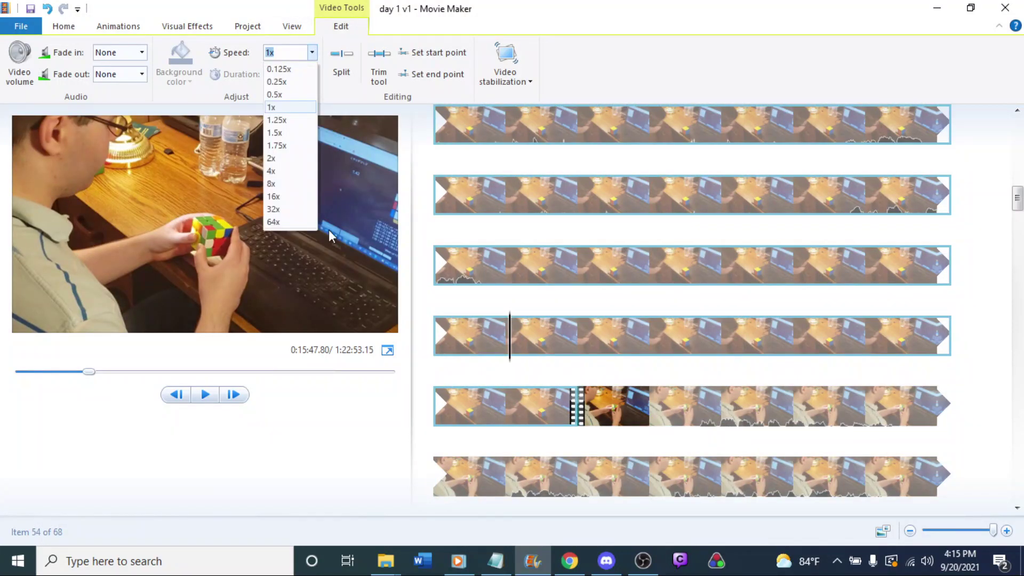
click(273, 222)
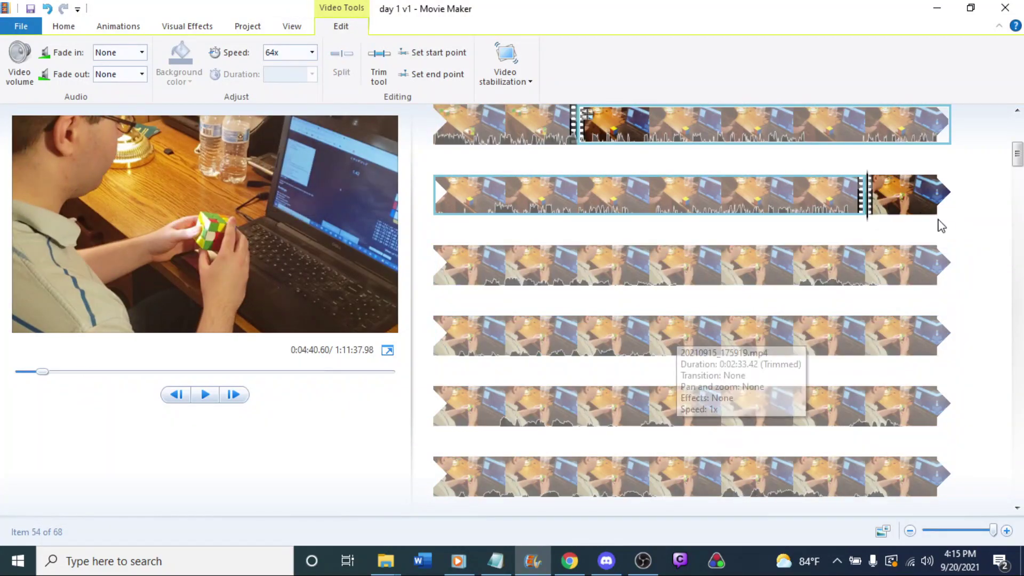
Play and replay the footage after the sped-up part from about 0:04:41 and pause at 0:04:45.17.
key(space)
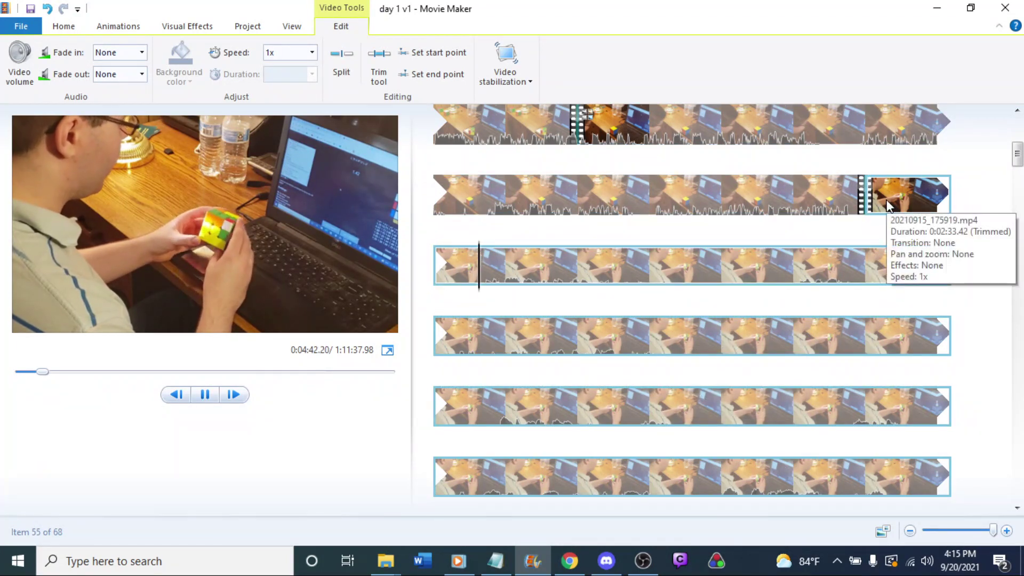
click(887, 203)
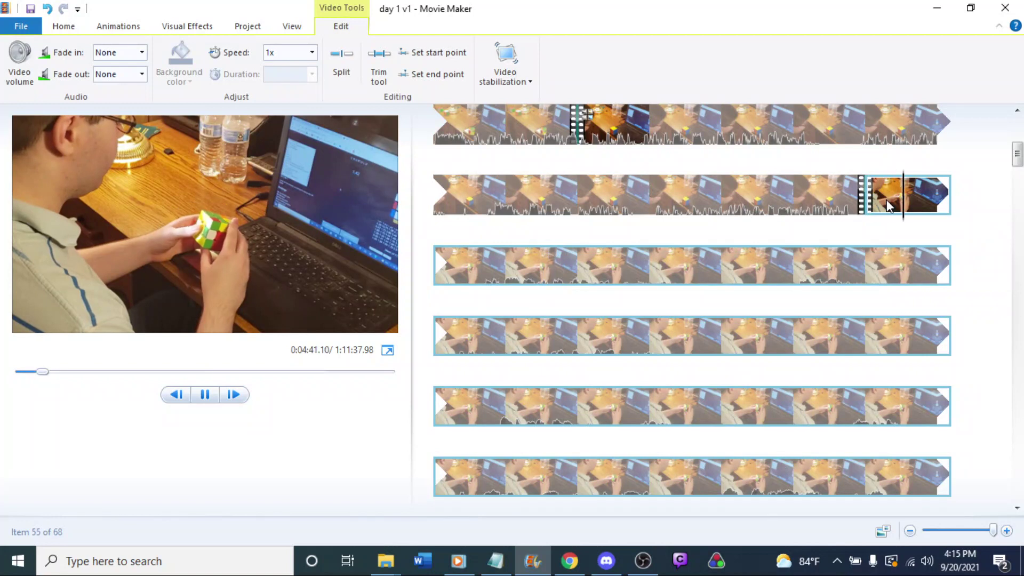
click(887, 203)
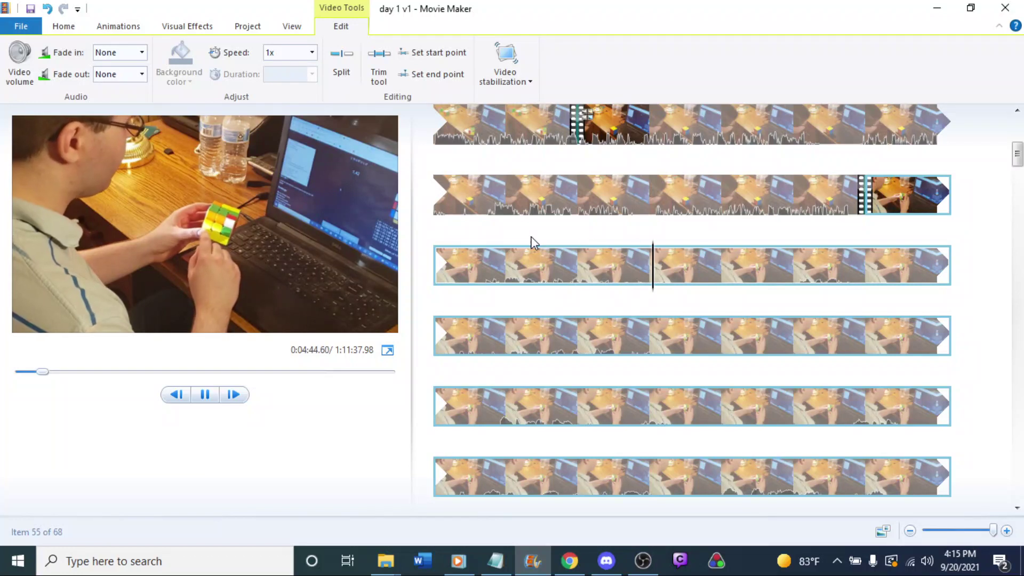
click(642, 278)
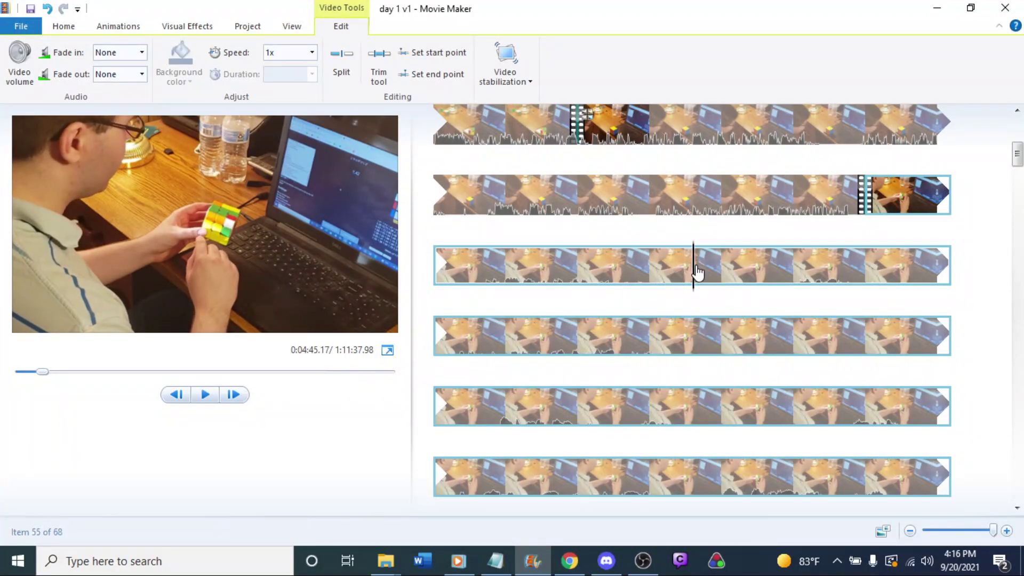
Split the 20210915_175919.mp4 clip at 0:04:45.17 and play on to about 0:04:48 to locate the end of the pause.
right_click(698, 272)
click(734, 415)
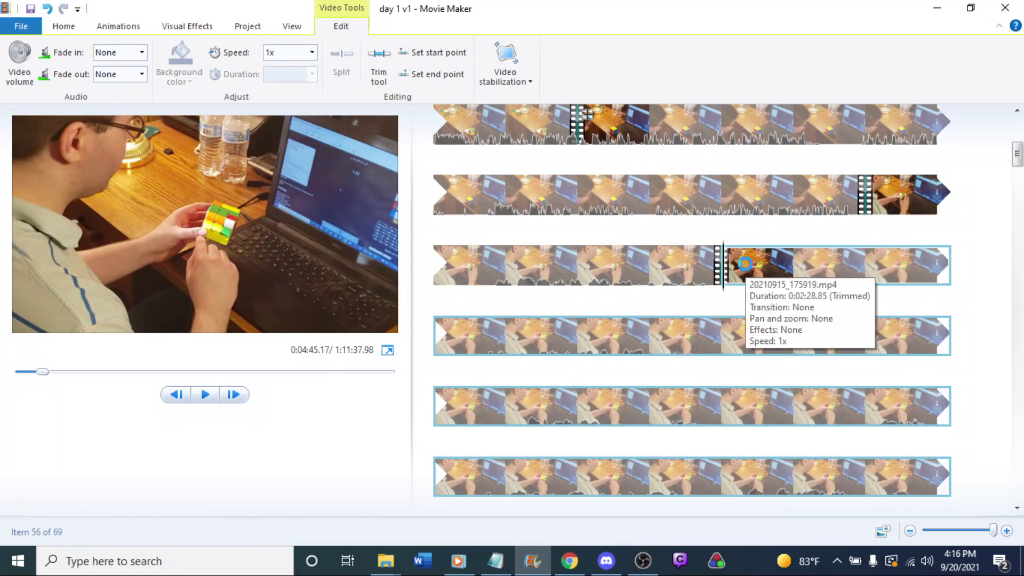
key(space)
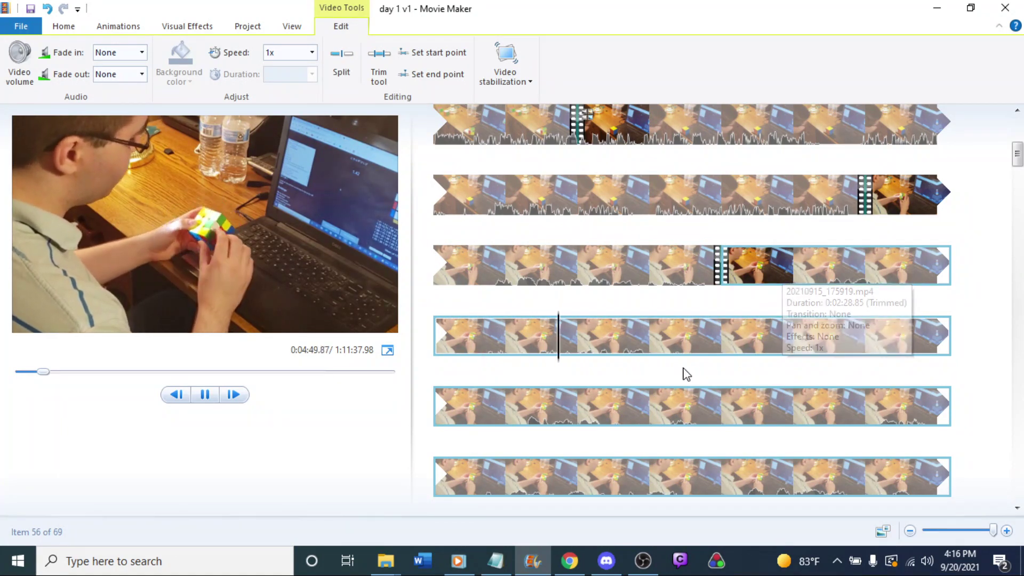
click(560, 328)
click(448, 337)
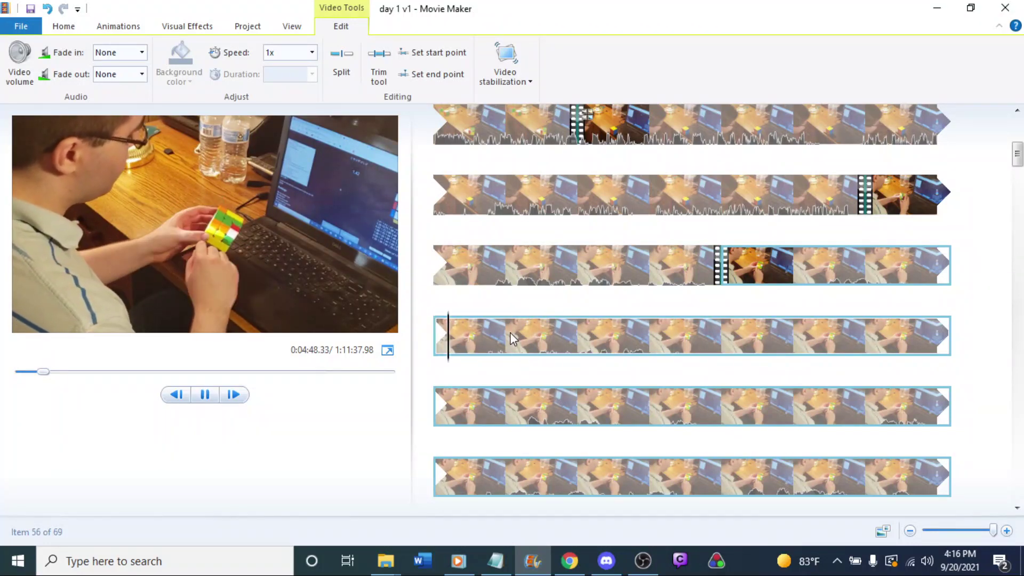
key(space)
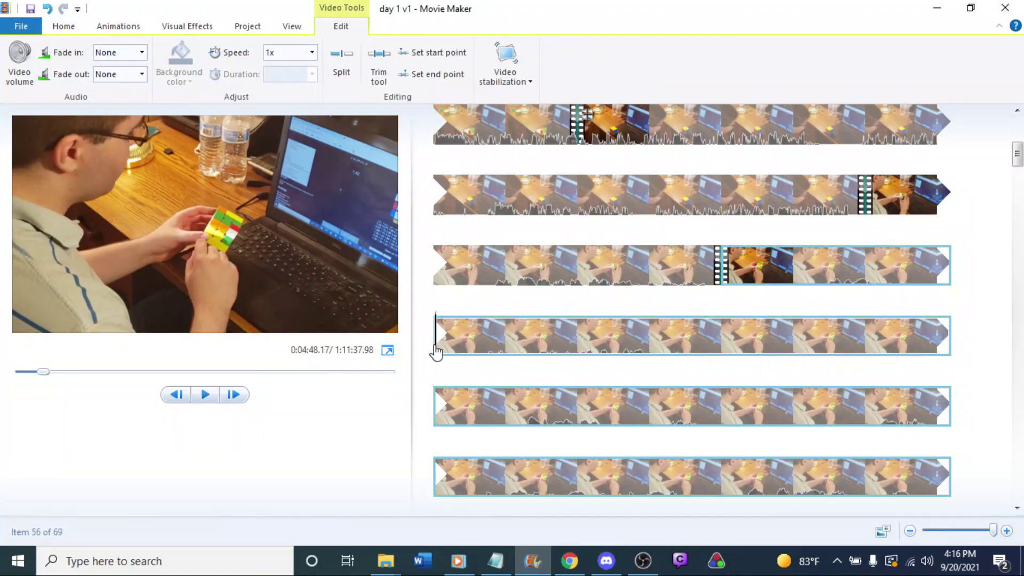
Split the clip at 0:04:48.83 and delete the part between 0:04:45.17 and that point.
click(485, 352)
right_click(484, 347)
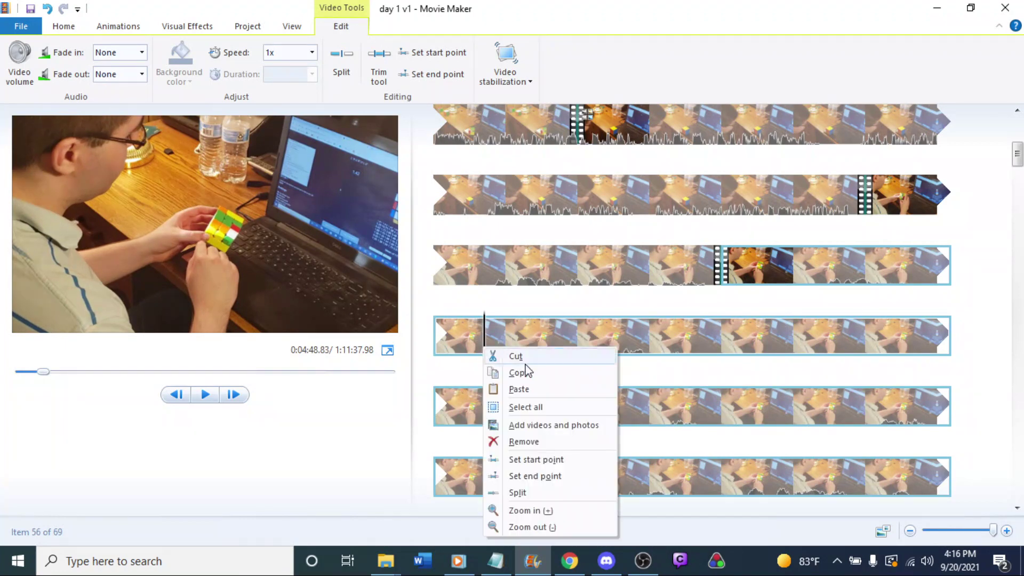
click(529, 493)
key(Delete)
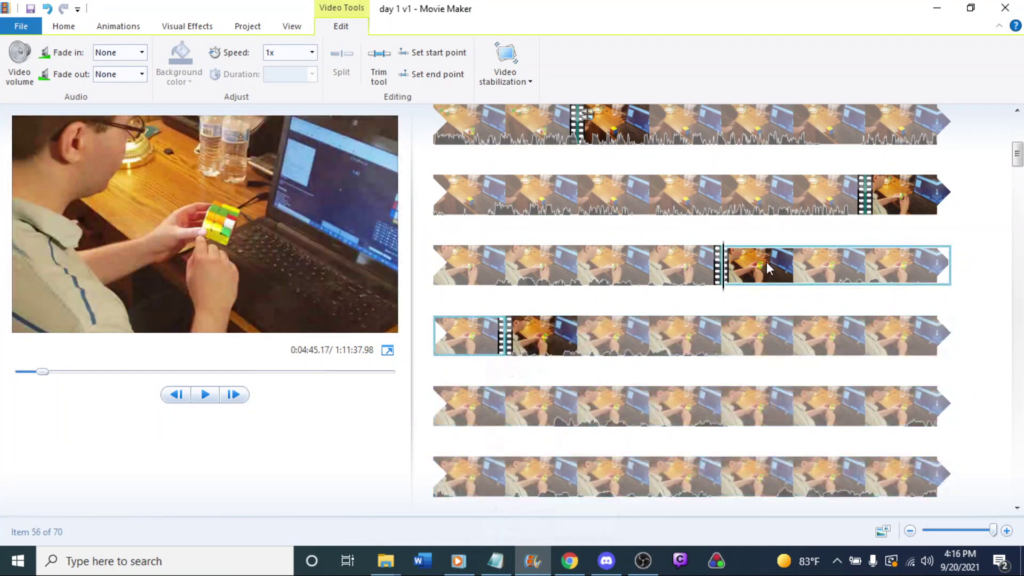
Replay the footage around the new join and split the clip at 0:04:48.20.
click(653, 265)
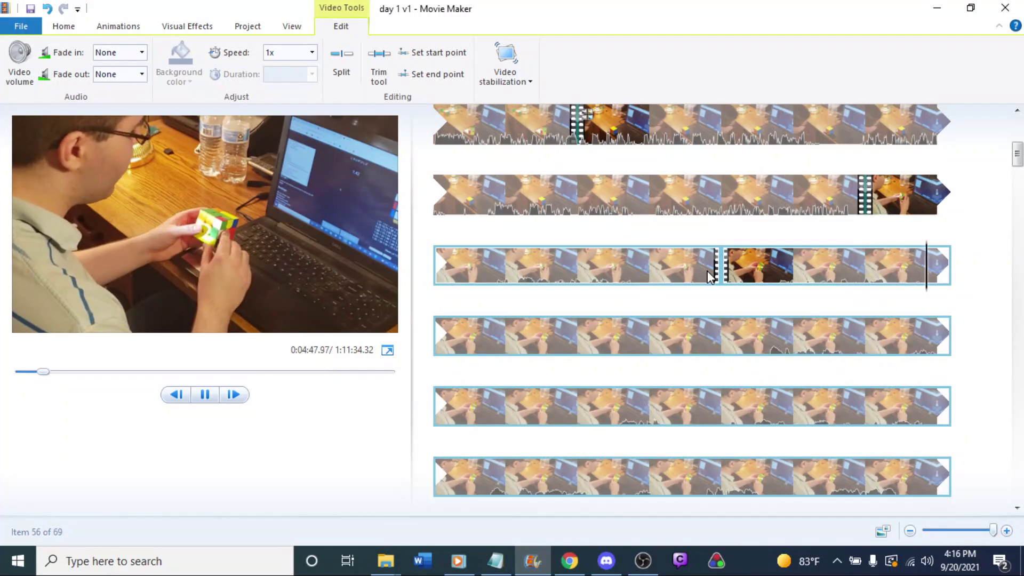
click(869, 265)
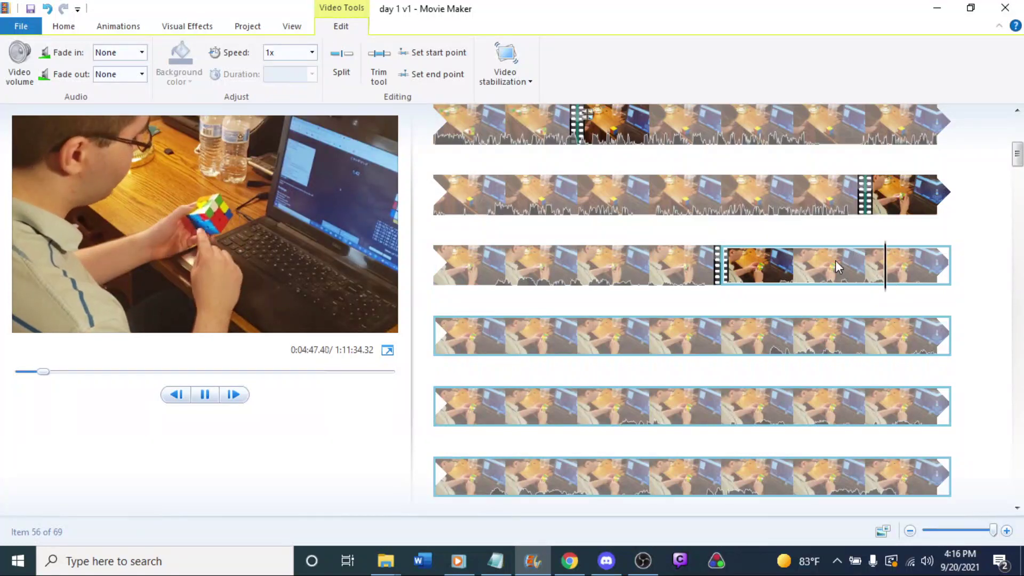
right_click(441, 346)
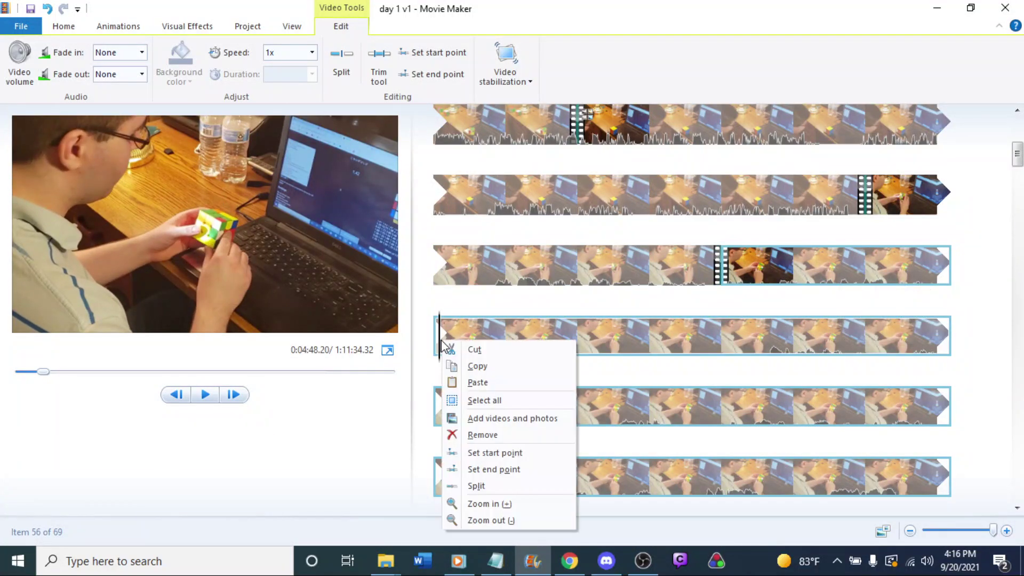
click(476, 486)
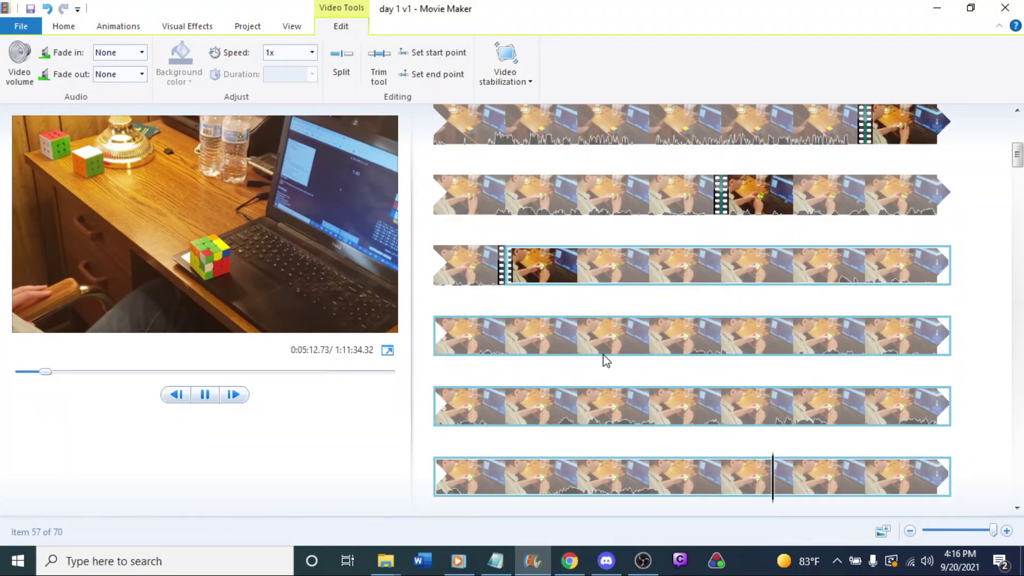
Play and replay the footage between about 0:04:58 and 0:05:06 to find where the next stretch to cut ends.
click(750, 327)
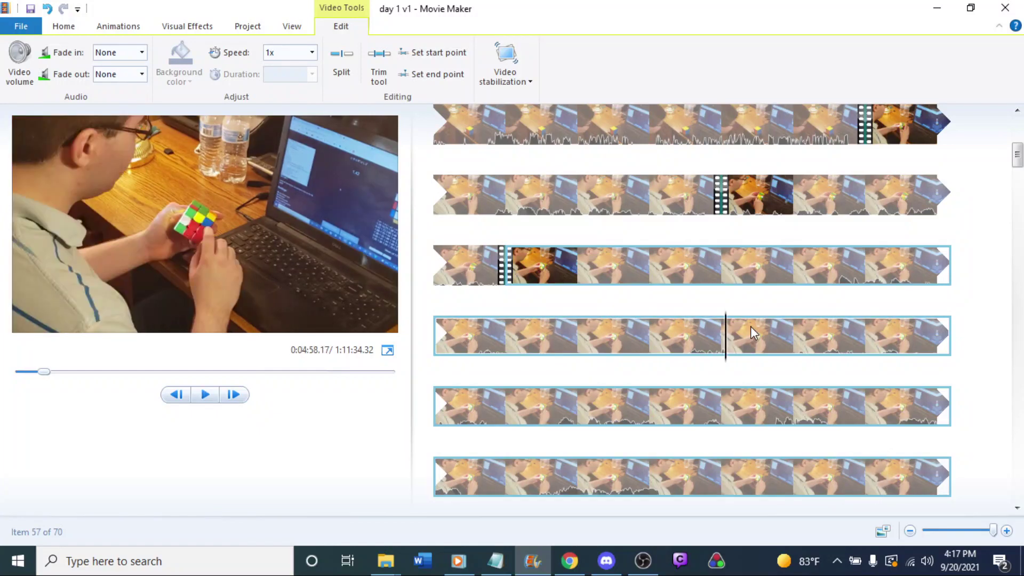
click(745, 420)
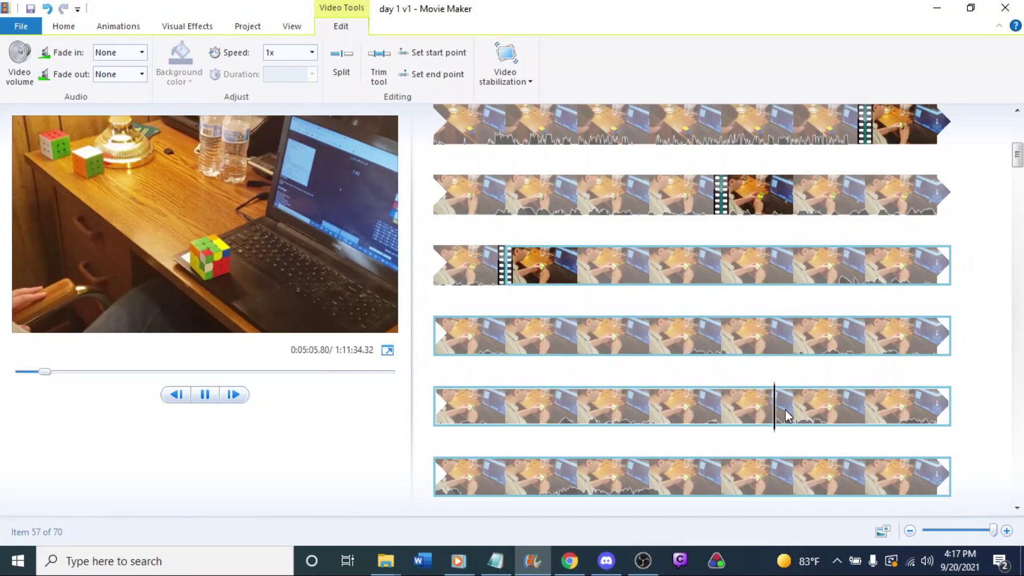
click(587, 408)
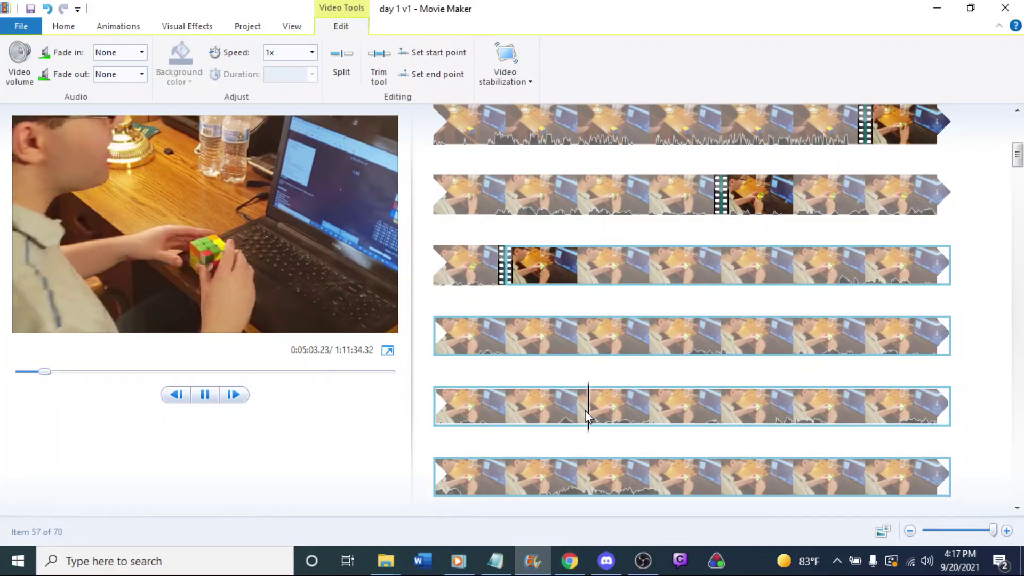
click(496, 397)
click(896, 327)
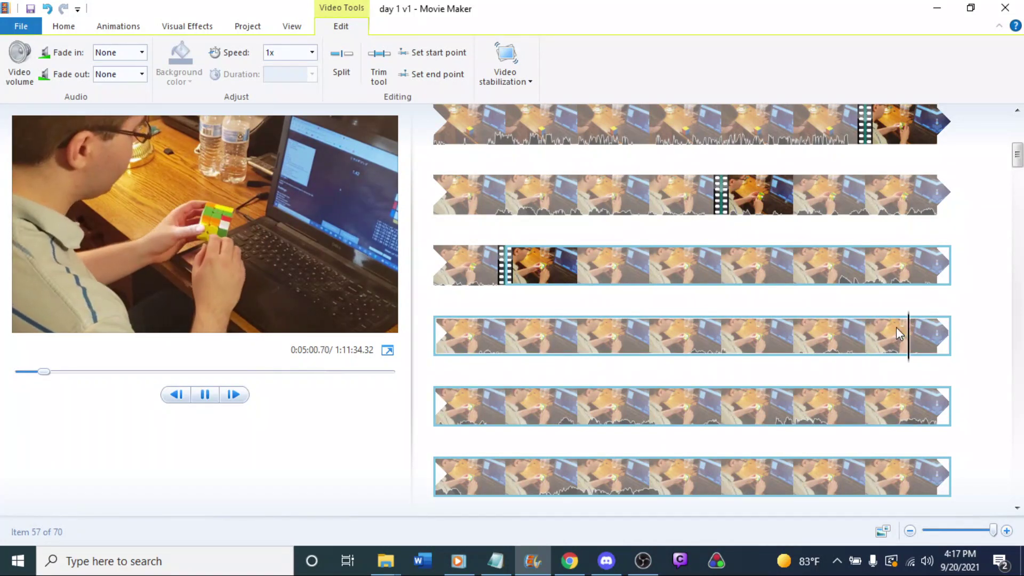
click(773, 354)
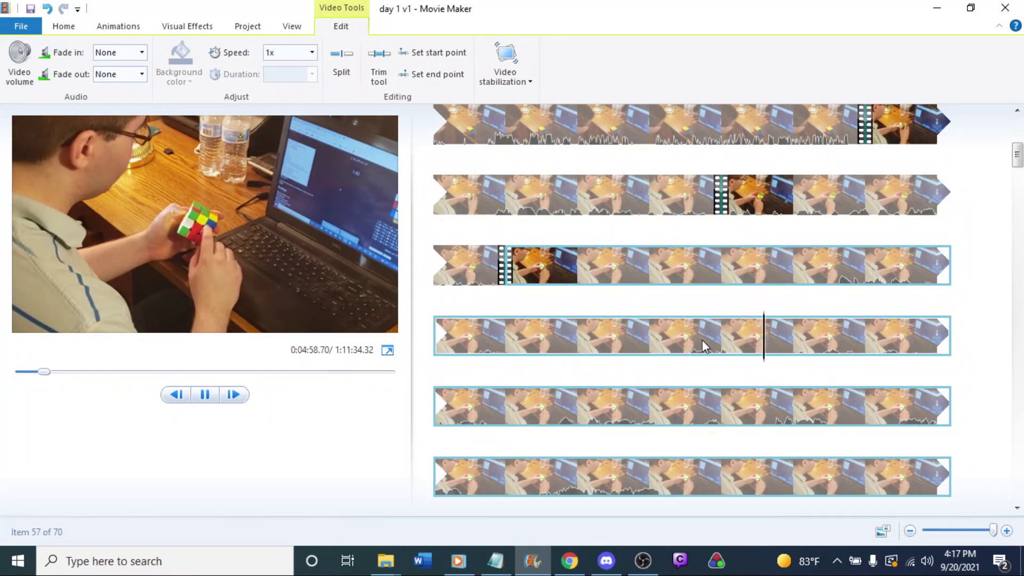
click(806, 340)
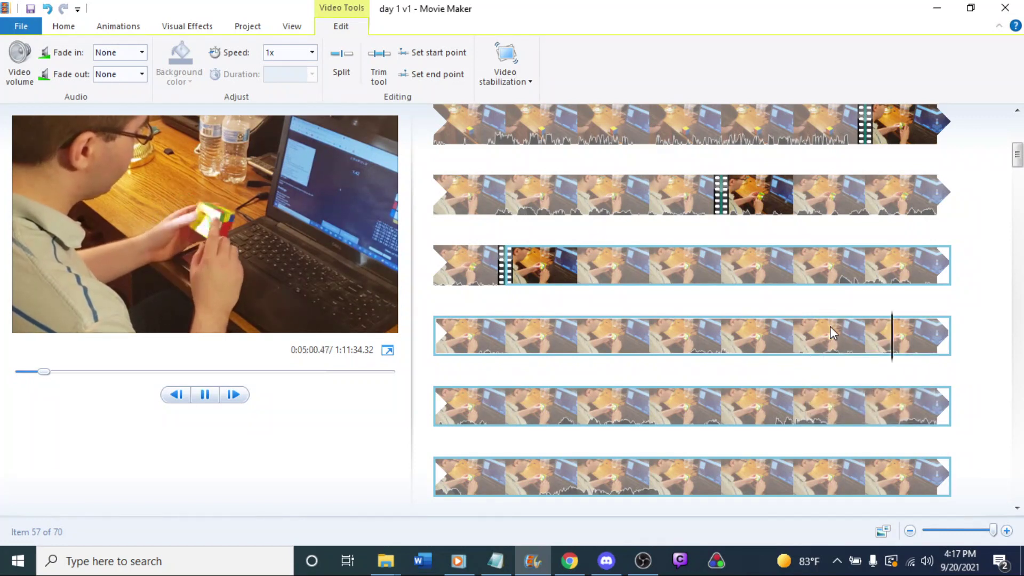
click(801, 334)
click(790, 350)
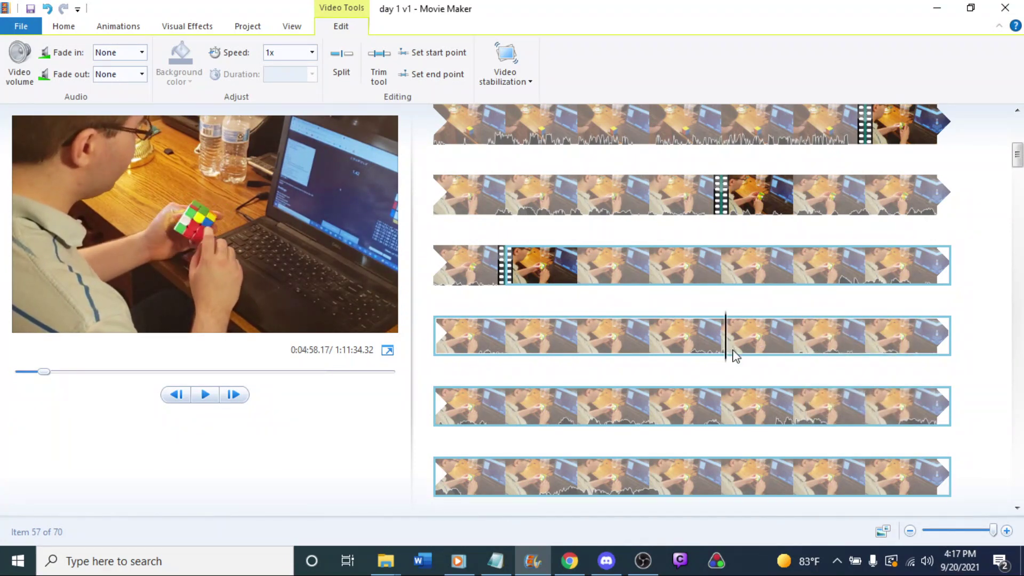
Split the clip at 0:04:59.17 and delete the part between 0:04:48.20 and that point.
click(798, 347)
right_click(798, 346)
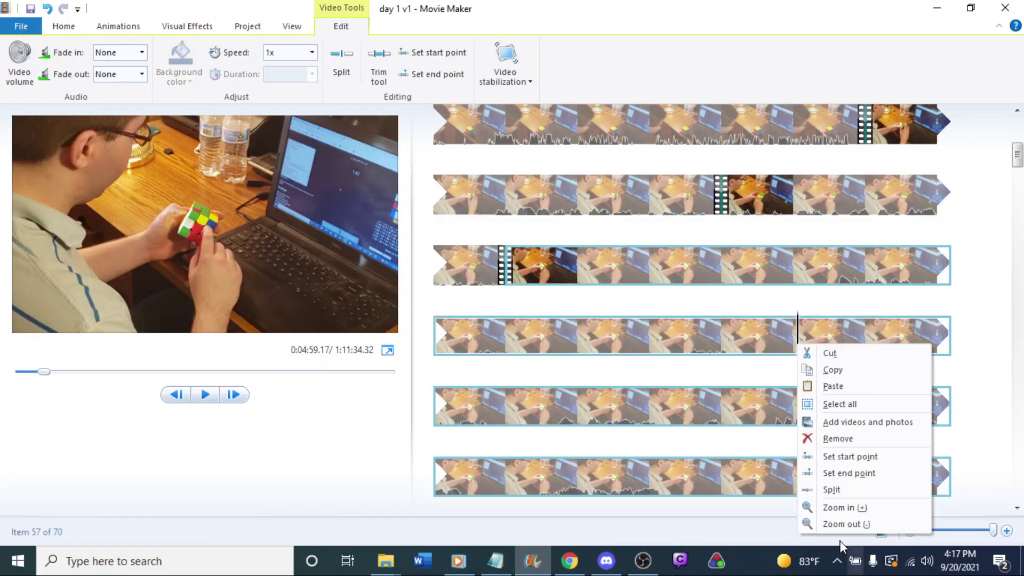
click(838, 494)
click(614, 336)
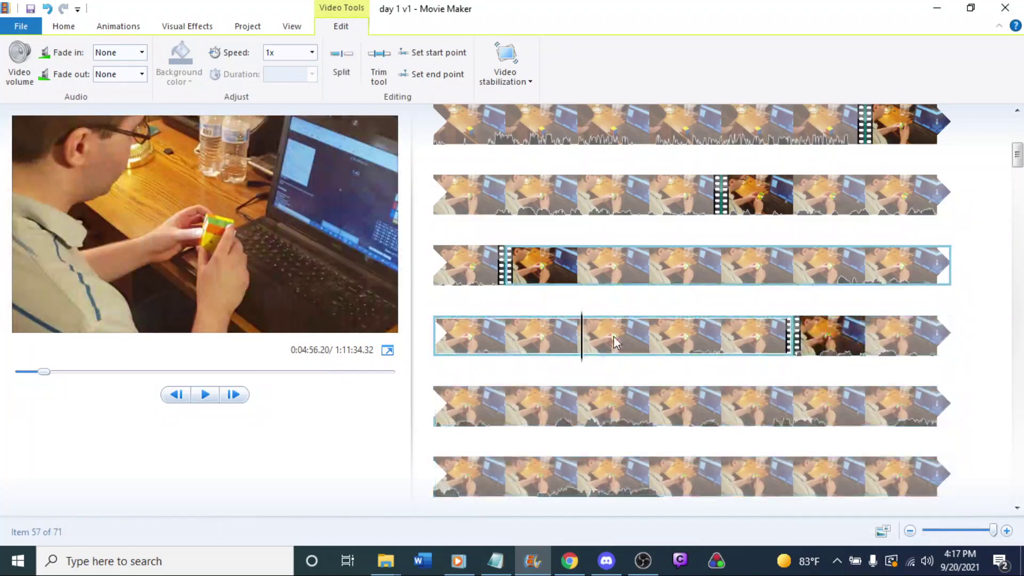
key(Delete)
Play across the latest joins from about 0:04:46 and split the clip at 0:04:51.07.
click(799, 194)
key(space)
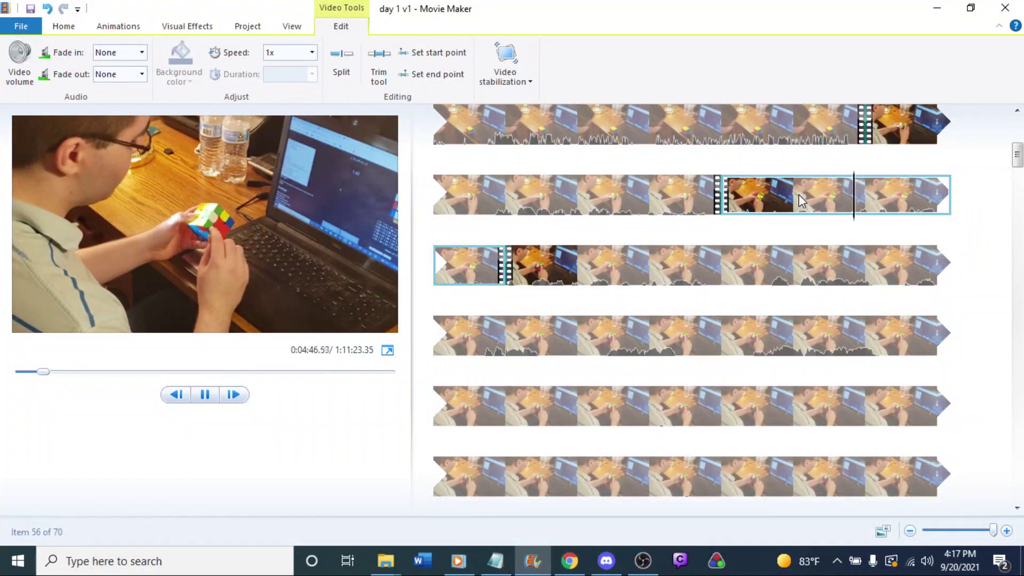
key(space)
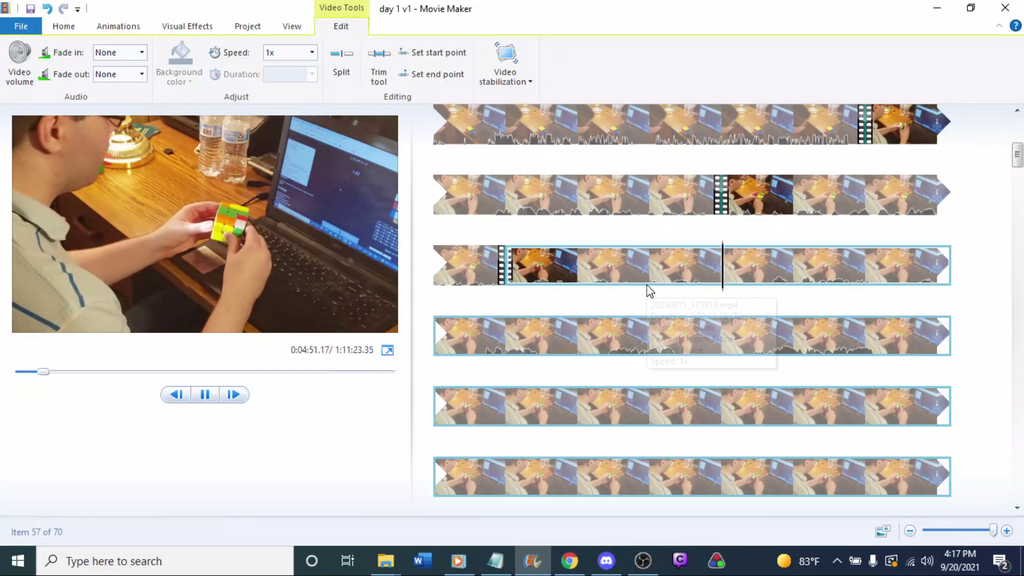
click(692, 268)
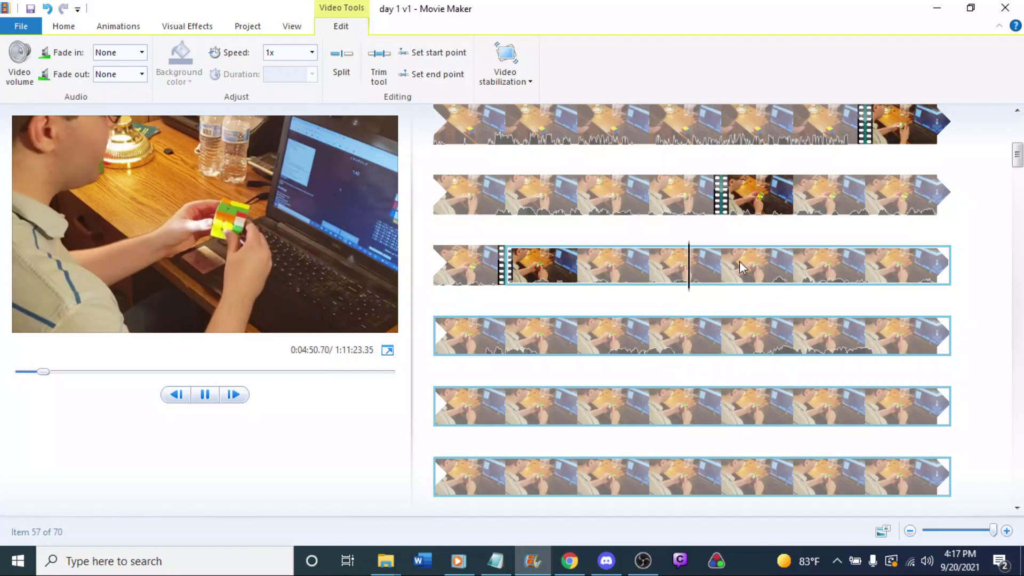
key(space)
right_click(715, 269)
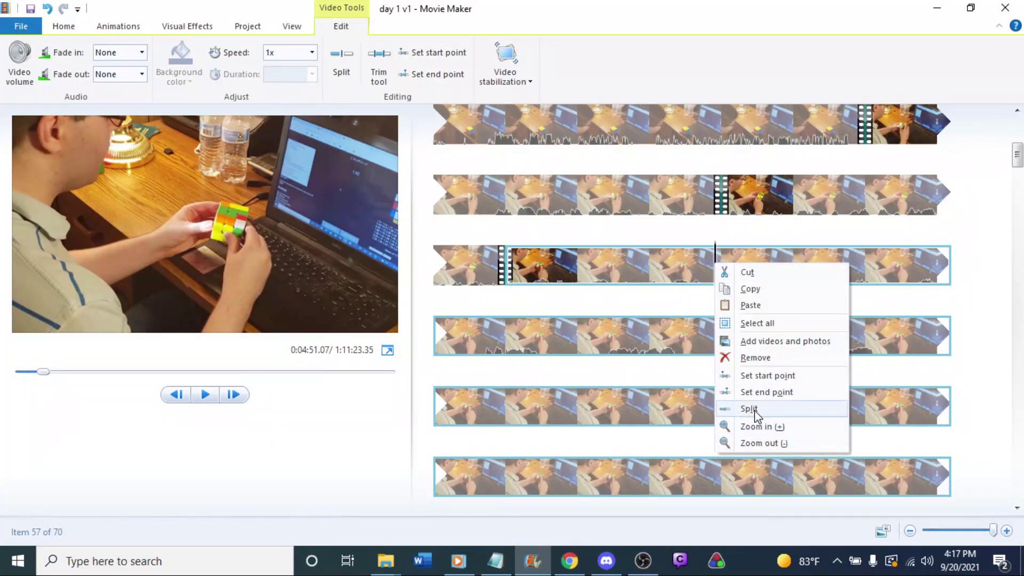
click(737, 408)
Play on briefly, split the clip at 0:04:51.83 and delete the short part between 0:04:51.07 and that point.
key(space)
key(space)
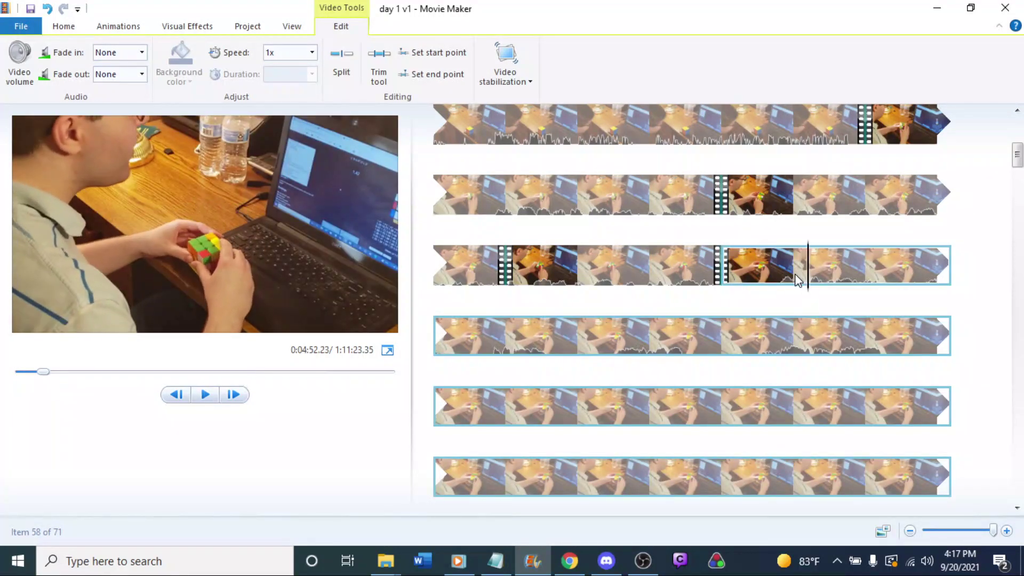
click(779, 283)
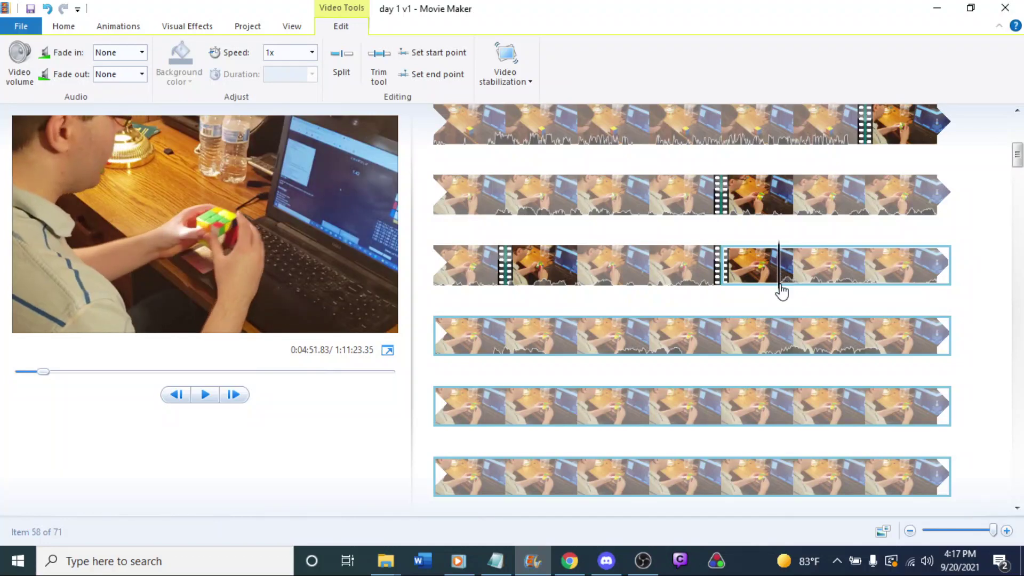
right_click(780, 288)
click(821, 434)
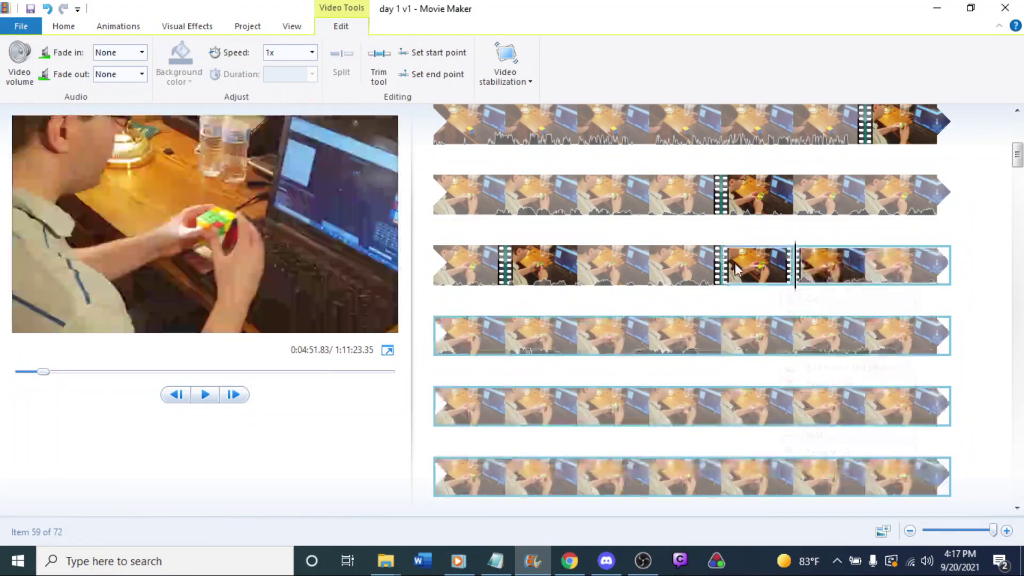
click(736, 268)
key(Delete)
Review the recent cuts and play the remaining footage through to about 0:05:08, checking for the next uneventful stretch.
key(space)
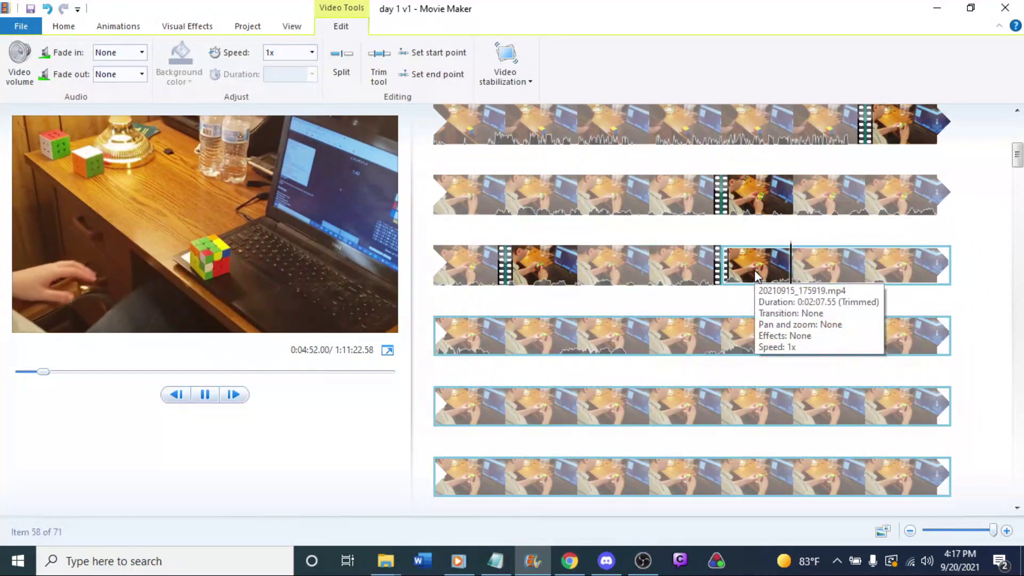
click(830, 267)
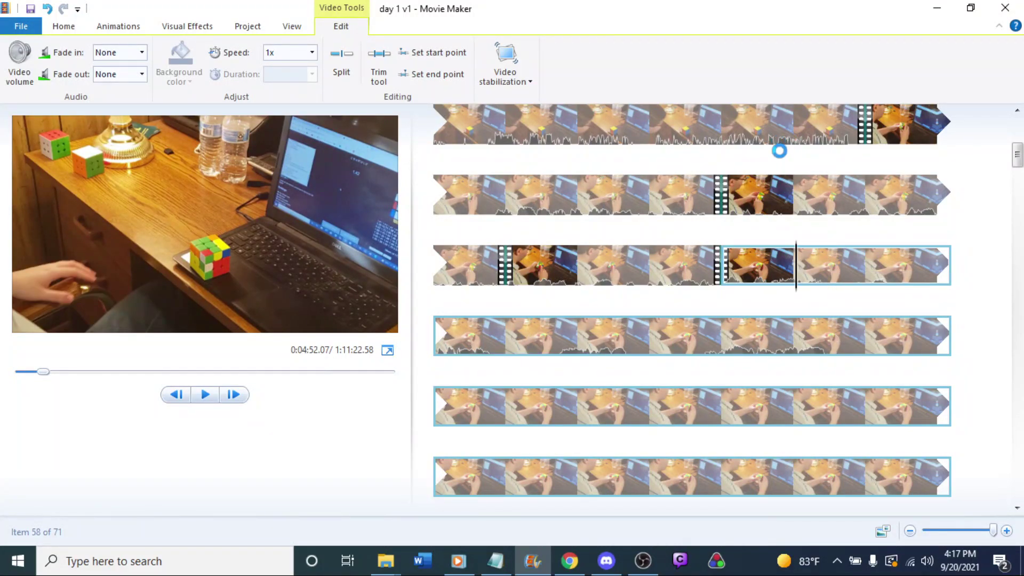
scroll(776, 162, up, 2)
click(798, 217)
key(space)
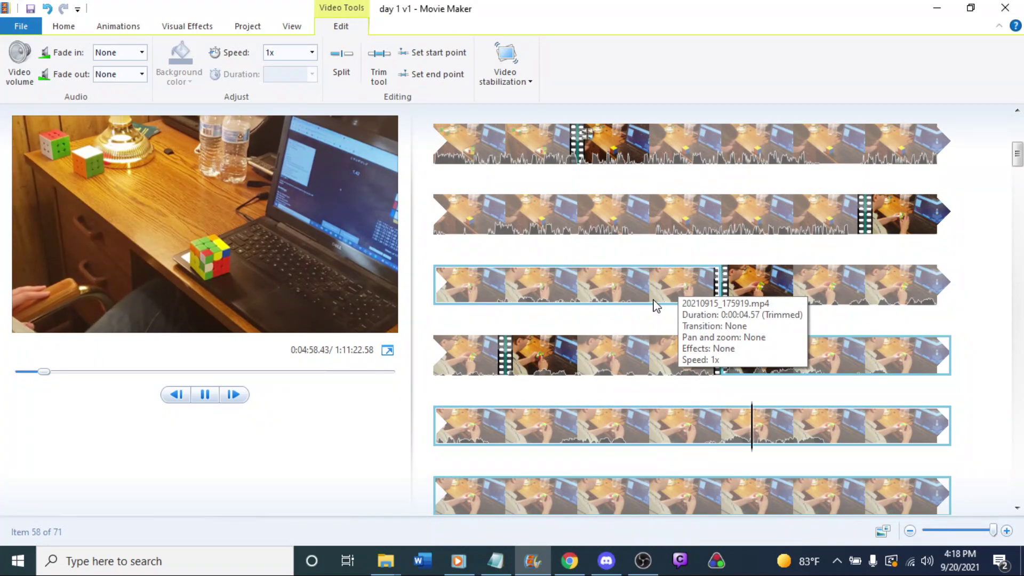
scroll(656, 305, down, 3)
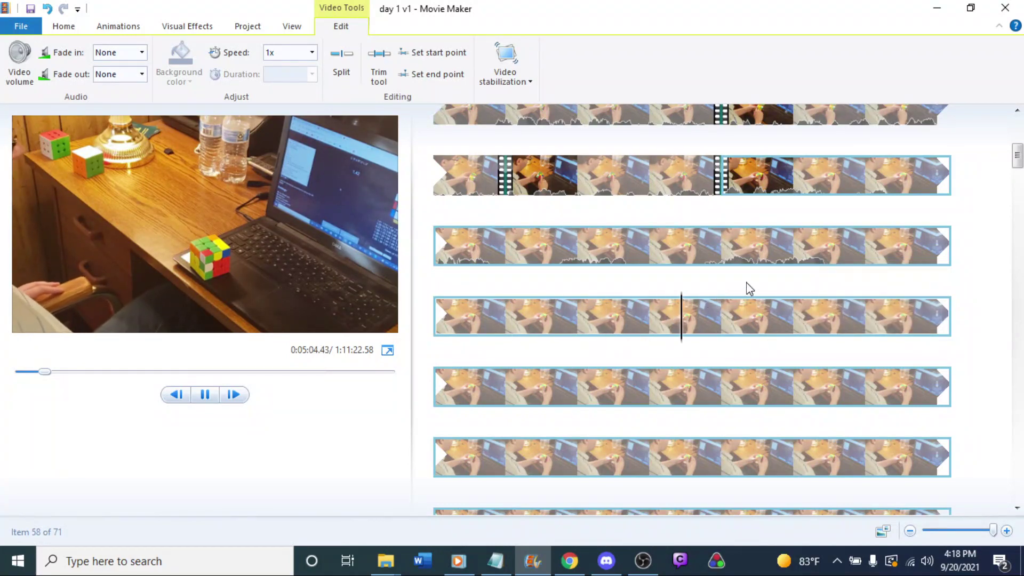
scroll(750, 288, down, 5)
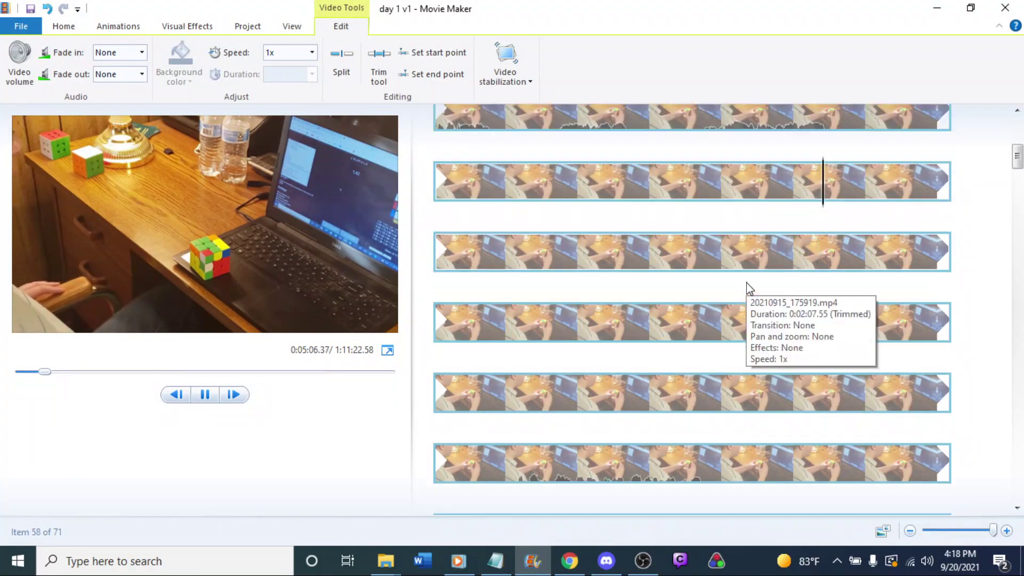
scroll(749, 288, up, 5)
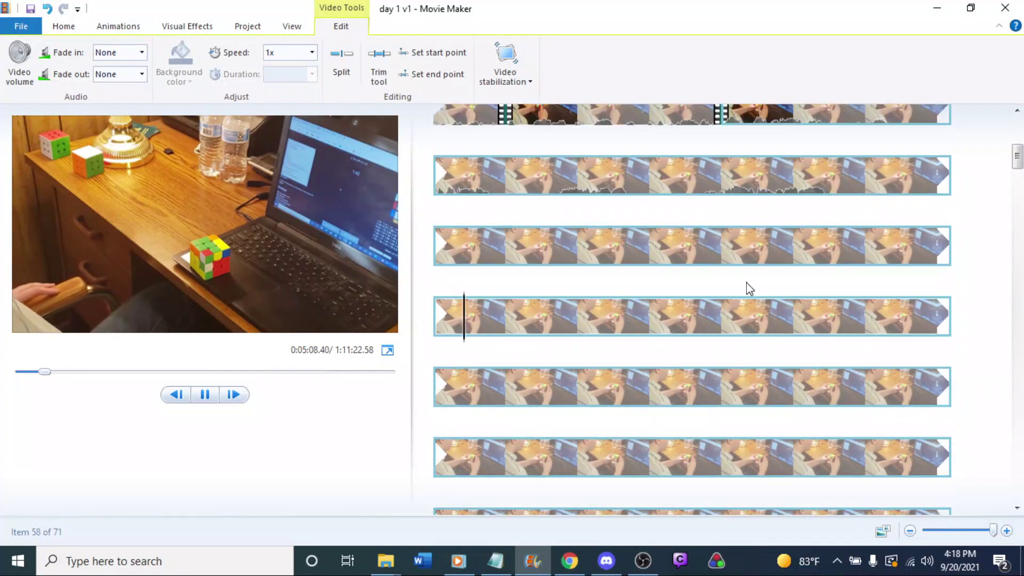
Replay the clip between about 0:04:51 and 0:04:53 to locate where the next pause begins.
click(864, 239)
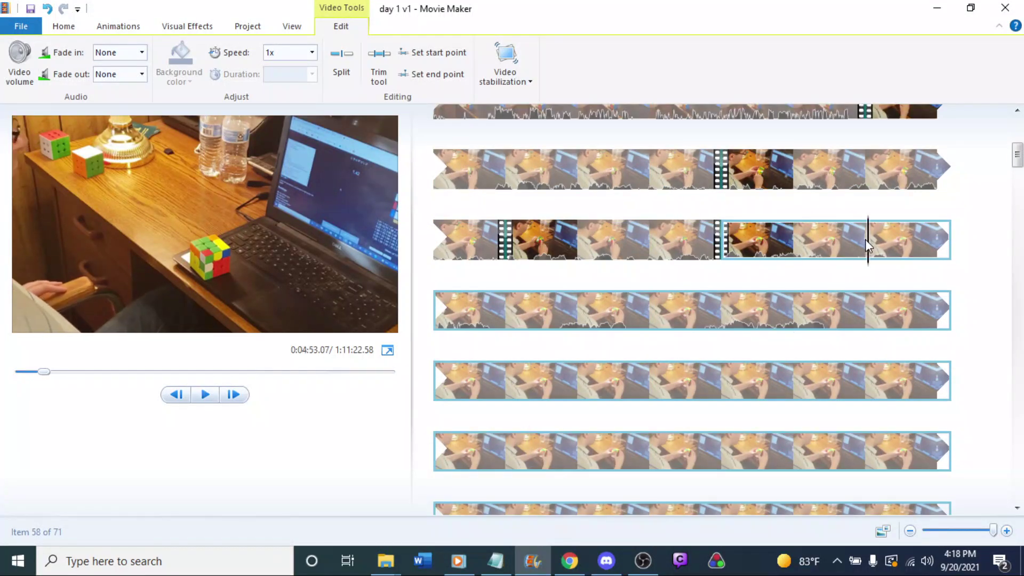
click(824, 244)
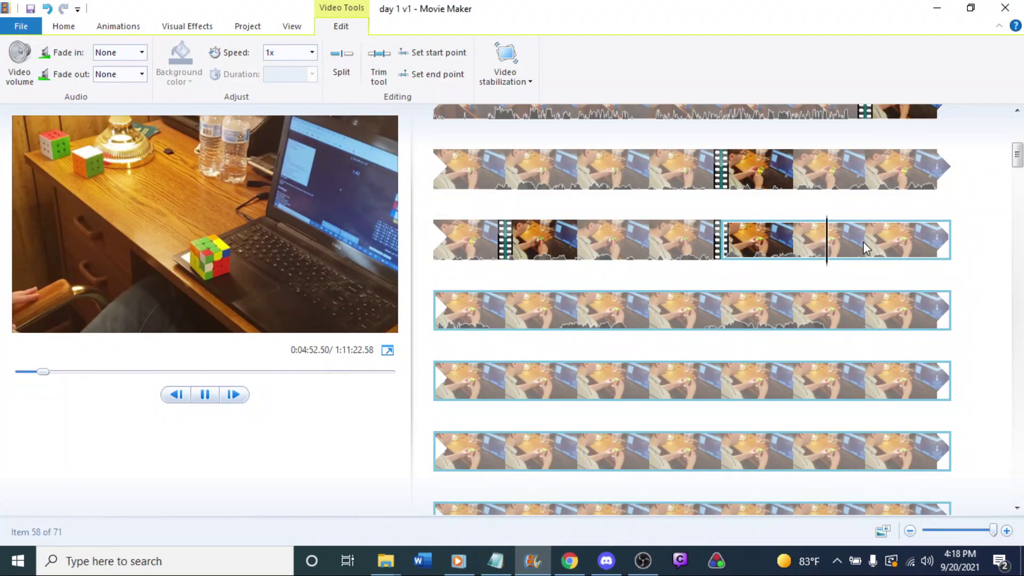
click(736, 241)
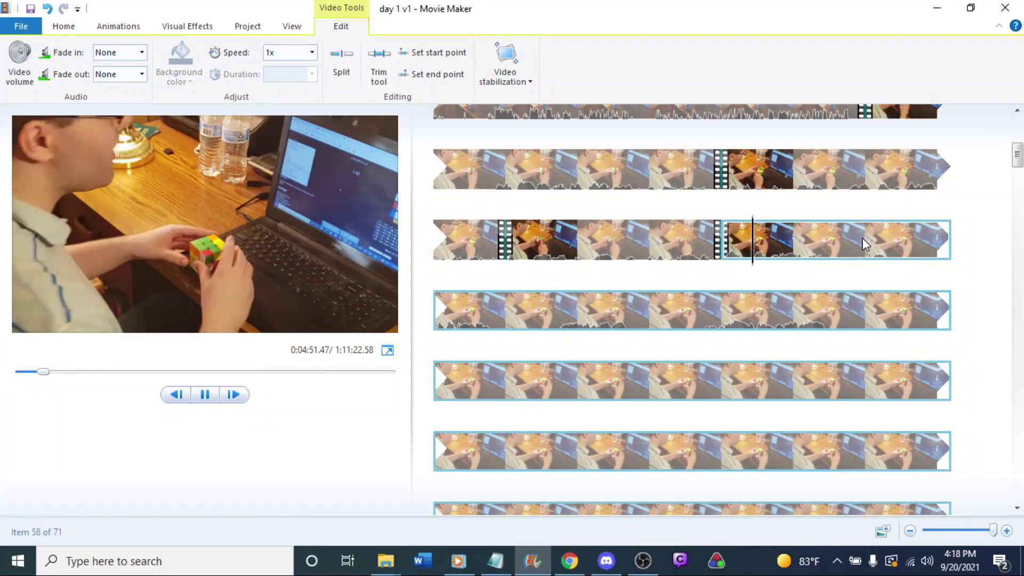
click(827, 255)
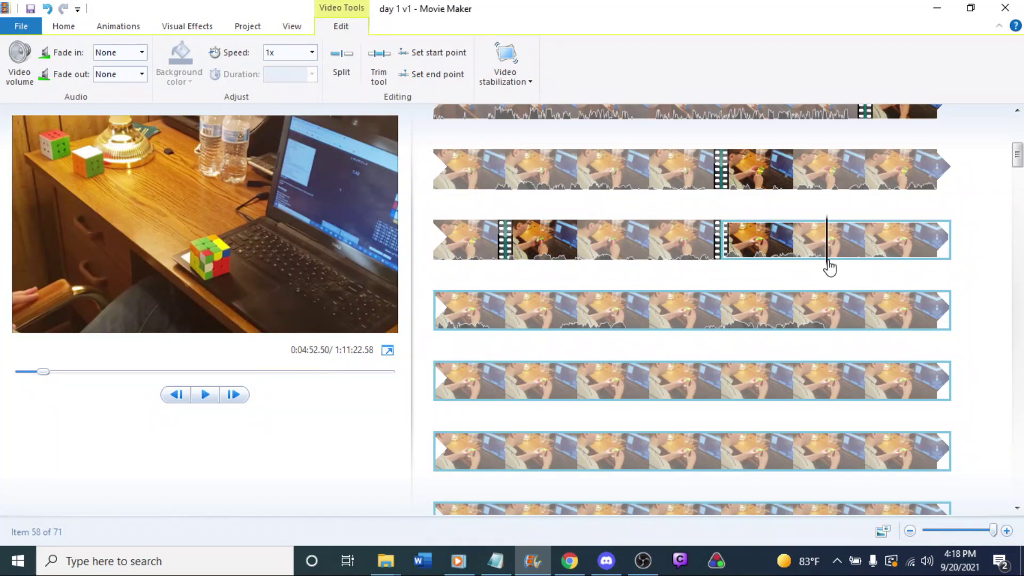
right_click(829, 267)
click(883, 389)
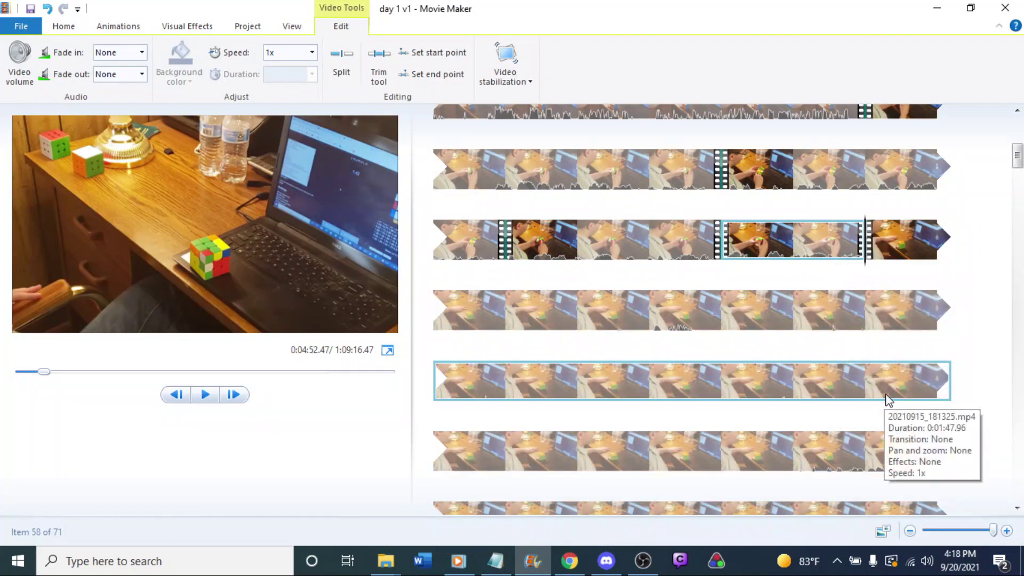
key(ctrl+z)
Split the clip at 0:04:52.53, at the start of the pause.
key(space)
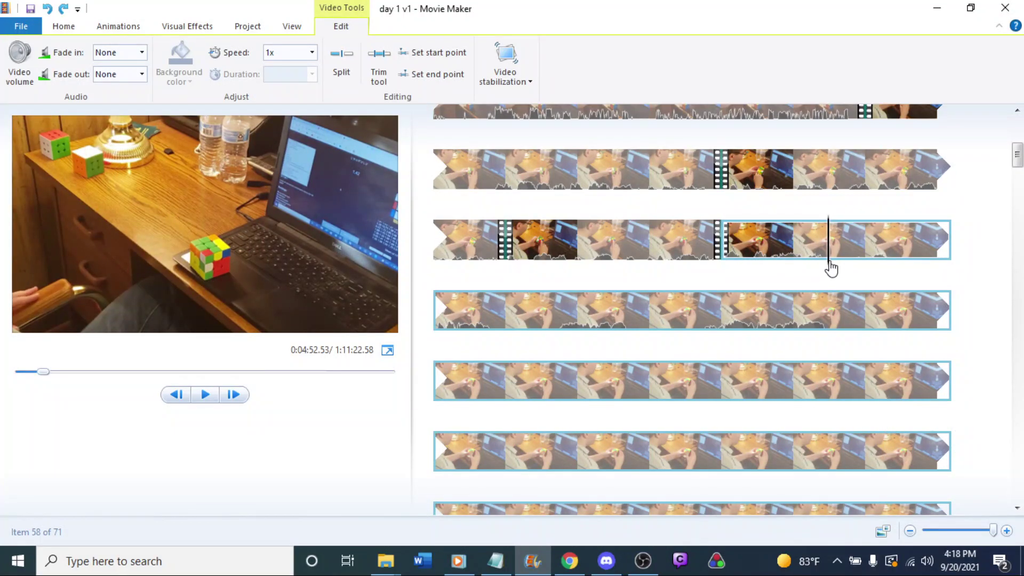
right_click(832, 266)
click(883, 406)
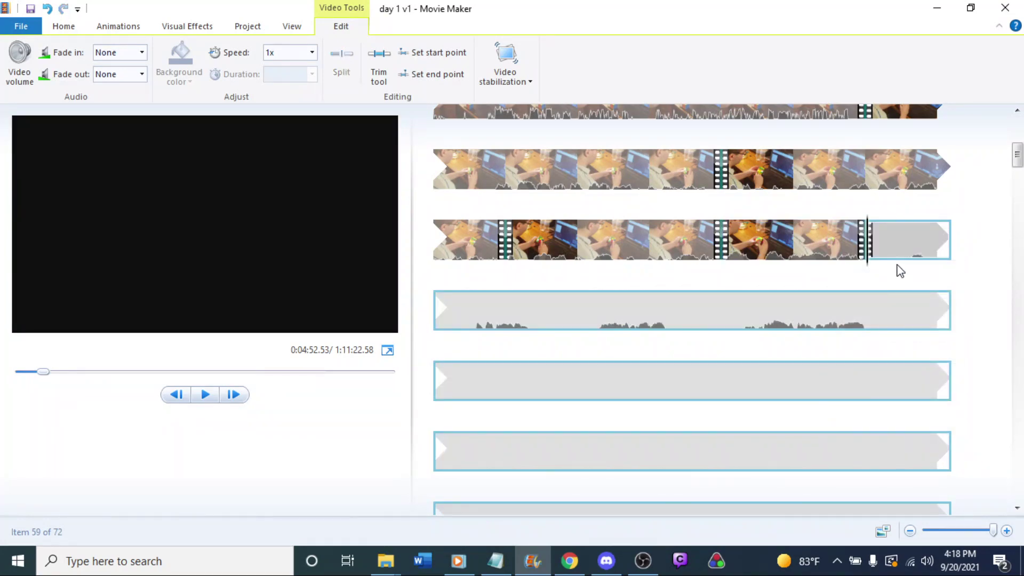
Play on briefly, split the clip at 0:04:52.87 and delete the short part between 0:04:52.53 and that point.
key(space)
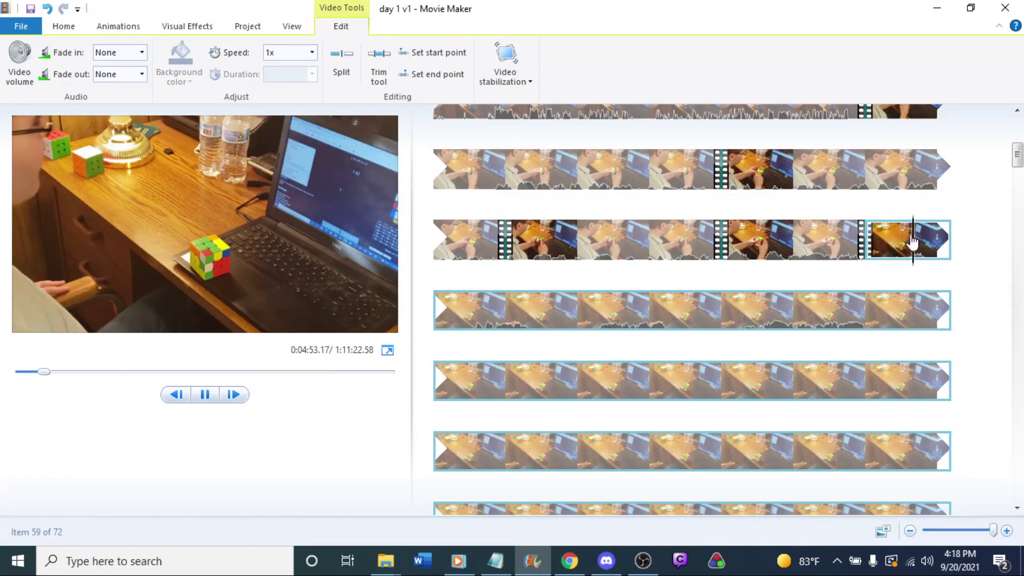
click(894, 242)
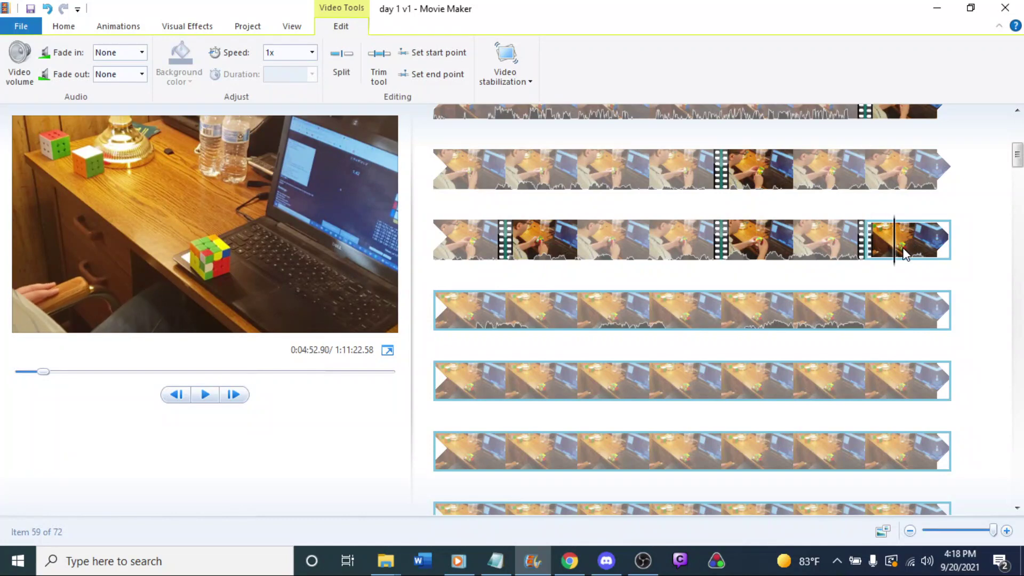
click(890, 264)
right_click(892, 267)
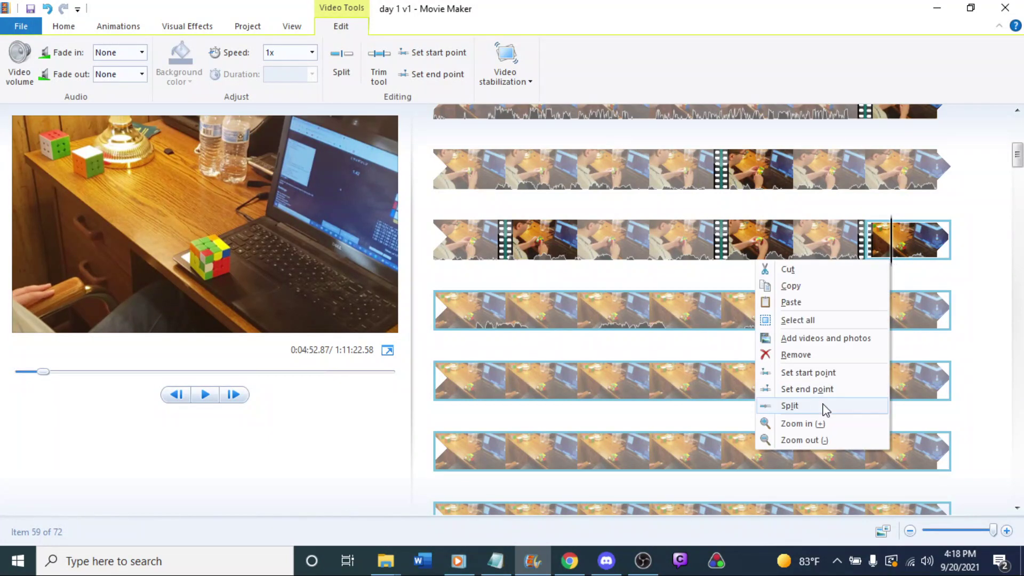
click(823, 407)
key(Delete)
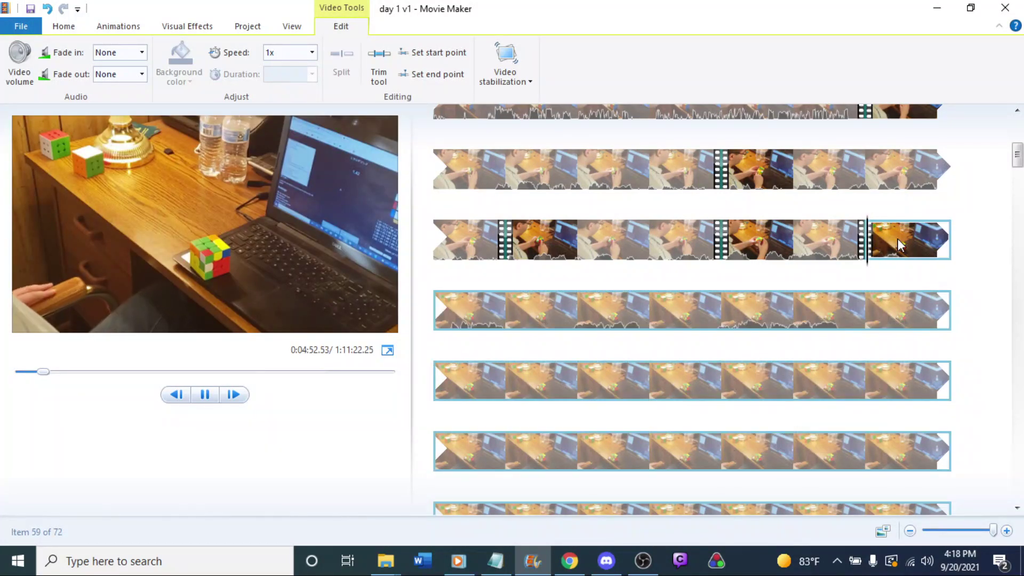
Play across the new join and split the clip at 0:04:53.30.
key(space)
key(space)
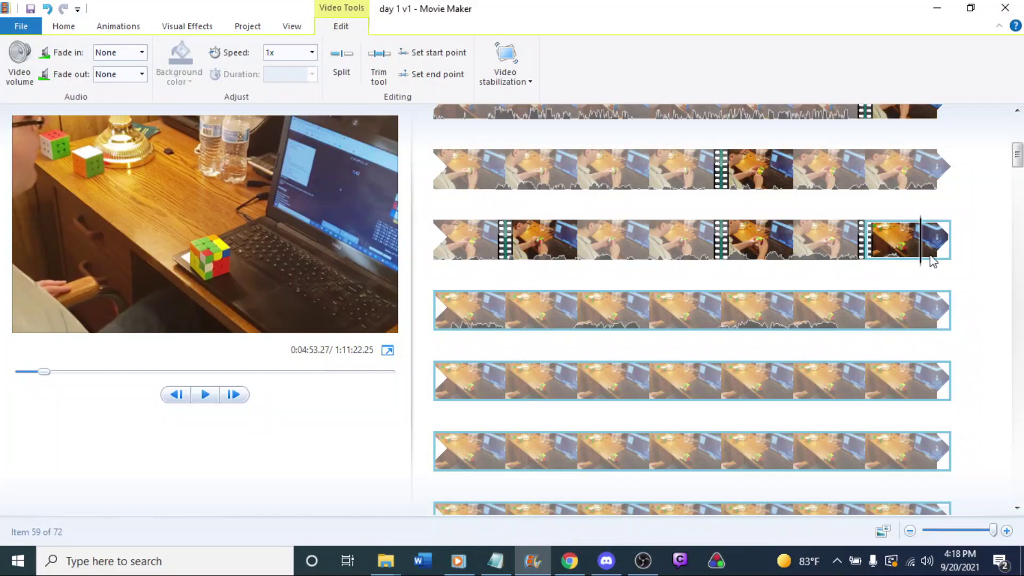
right_click(924, 260)
click(824, 398)
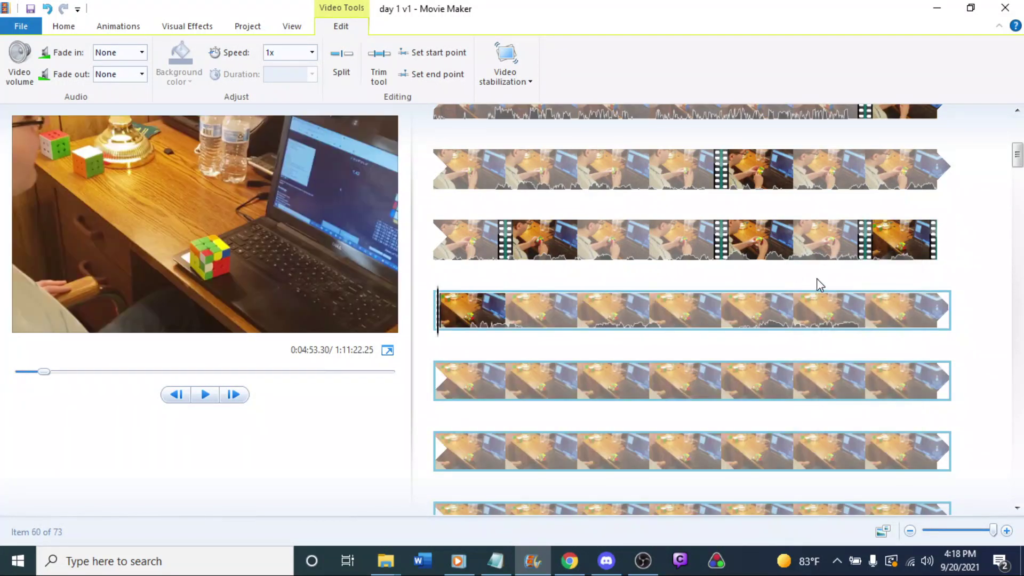
Split the clip at 0:04:53.70 and delete the short part between 0:04:53.30 and that point.
key(space)
click(453, 313)
drag(439, 327, 468, 342)
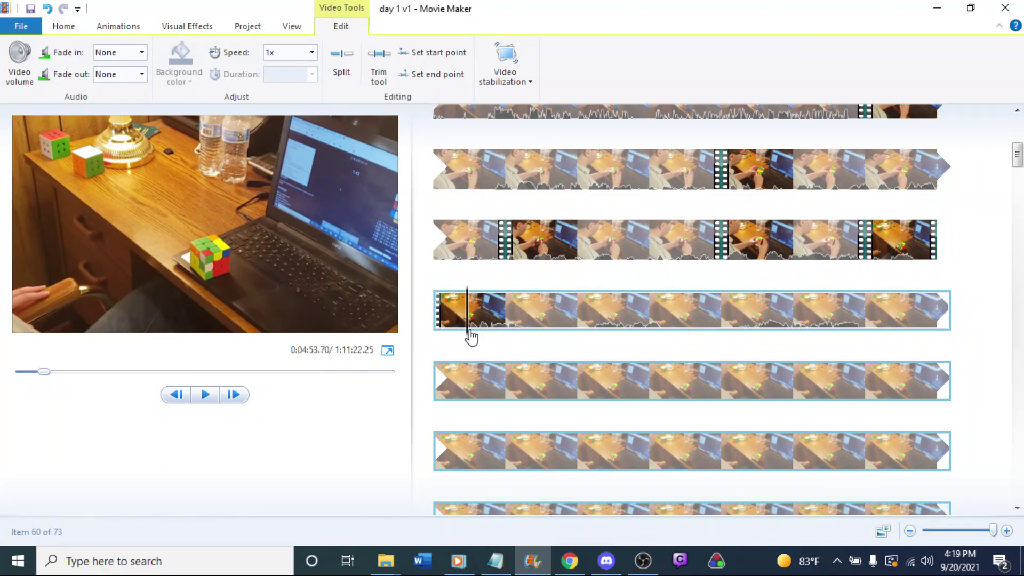
right_click(468, 331)
click(503, 476)
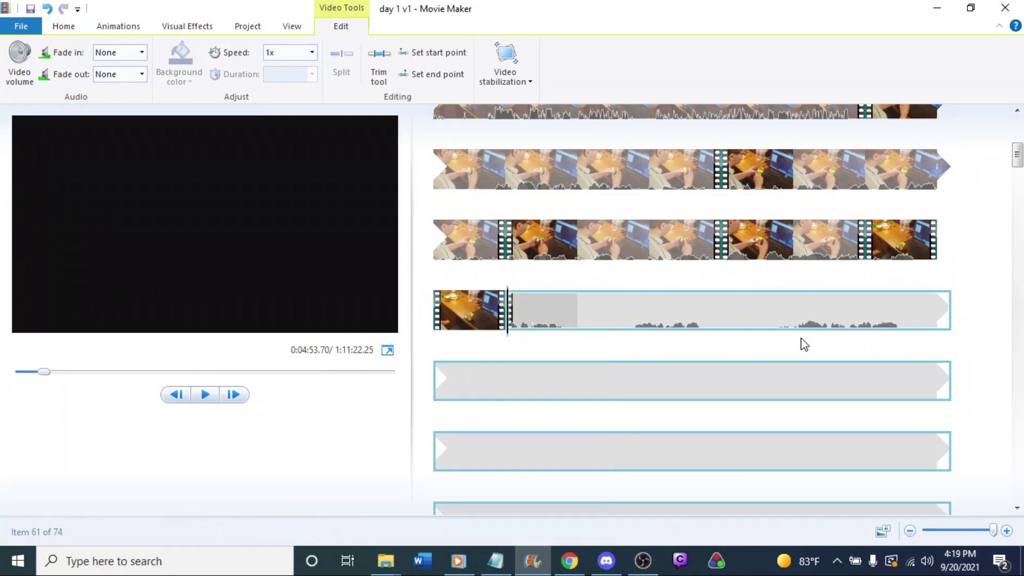
key(ctrl+z)
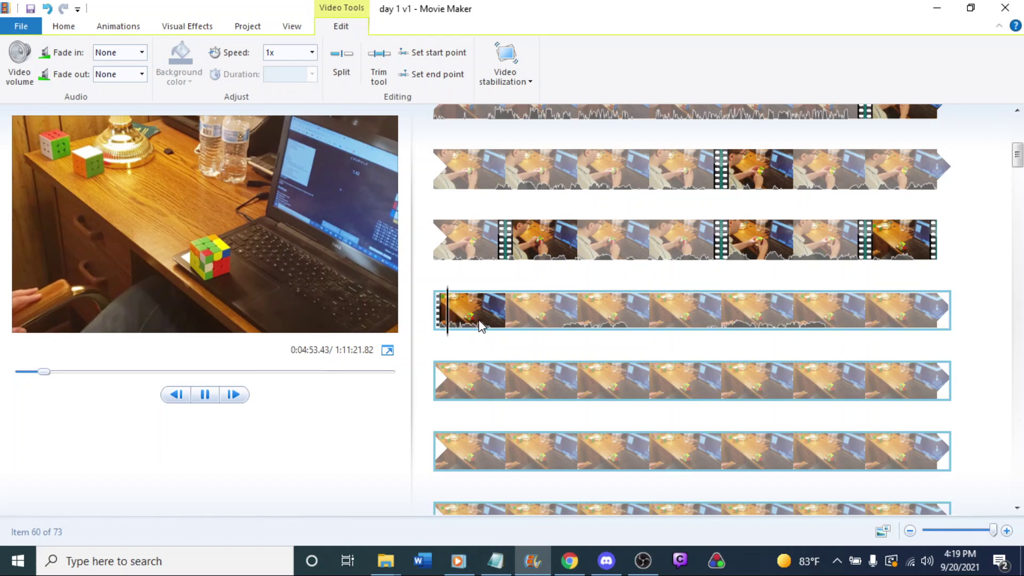
Play the footage after the last cut and split the clip at 0:04:54.13.
click(485, 303)
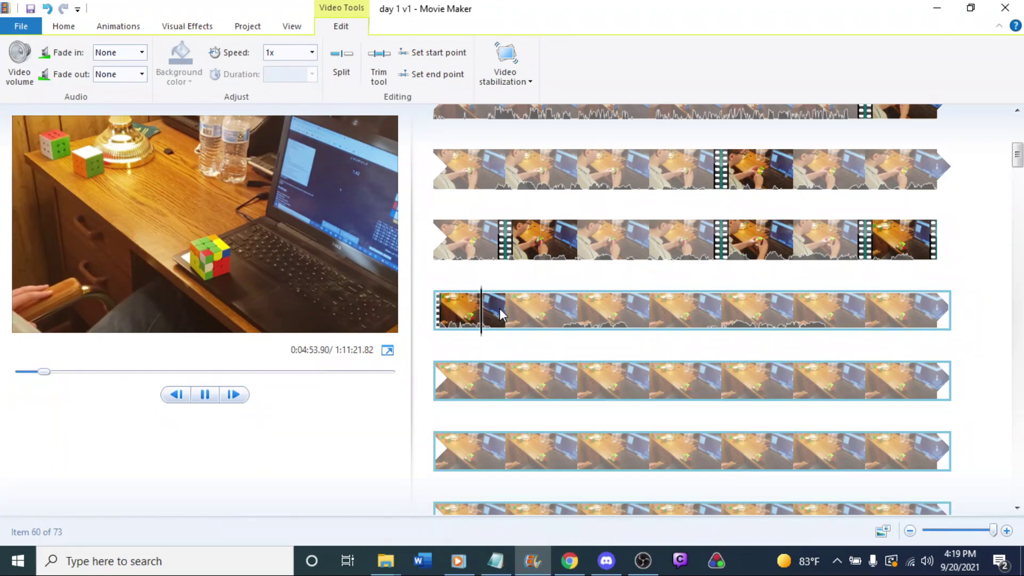
right_click(502, 332)
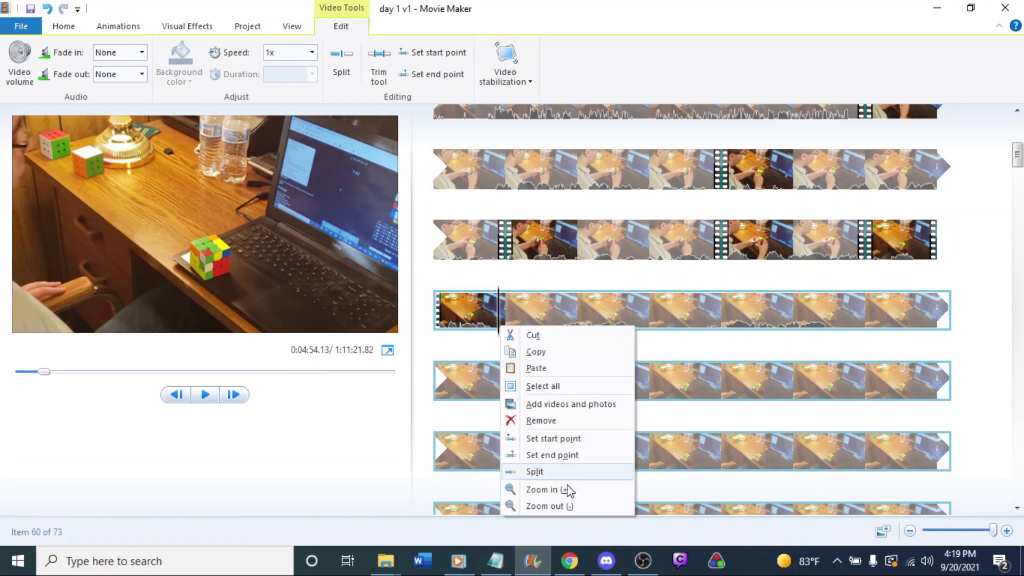
click(551, 476)
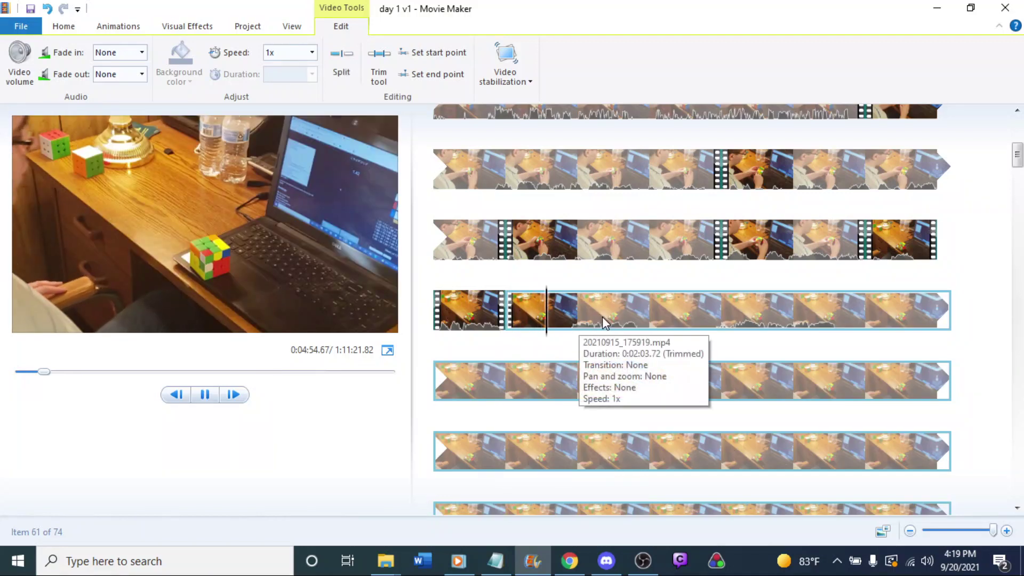
Split the clip at 0:04:54.93 and delete the part between 0:04:54.13 and that point.
click(564, 335)
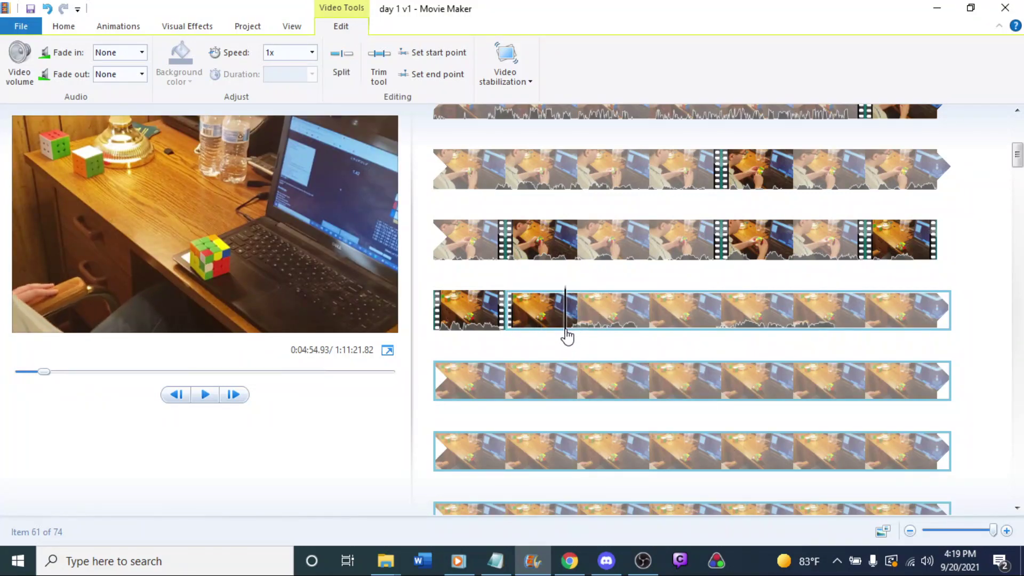
right_click(567, 336)
click(608, 475)
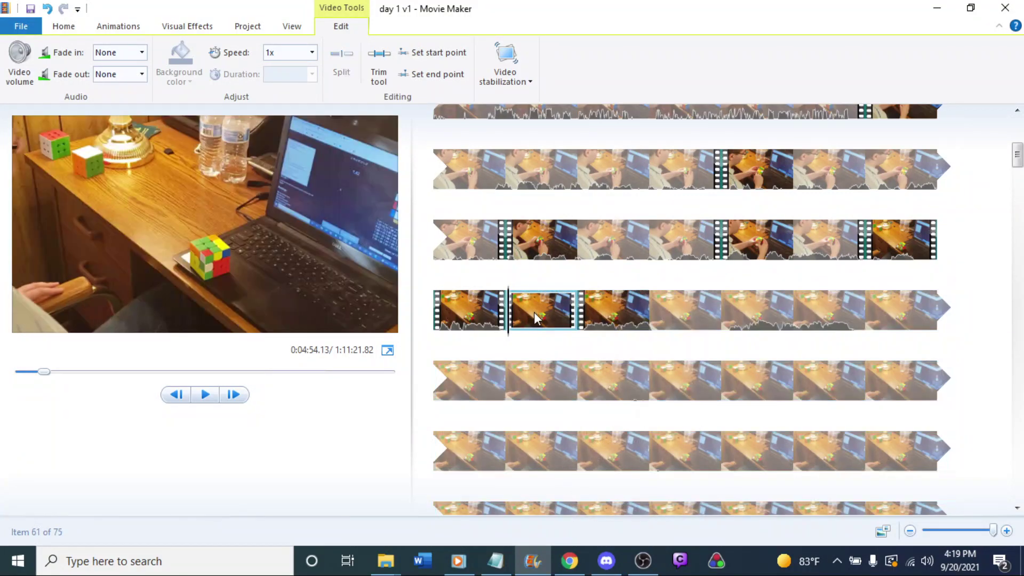
key(Delete)
Replay the latest join from about 0:04:53 and split the following clip at 0:04:55.30.
ctrl+click(485, 303)
key(space)
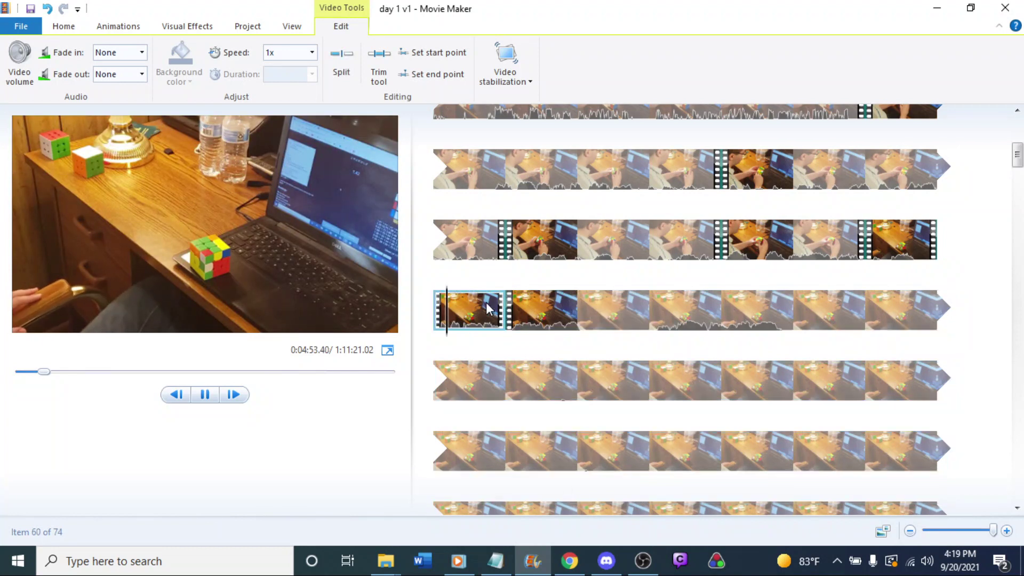
ctrl+click(486, 302)
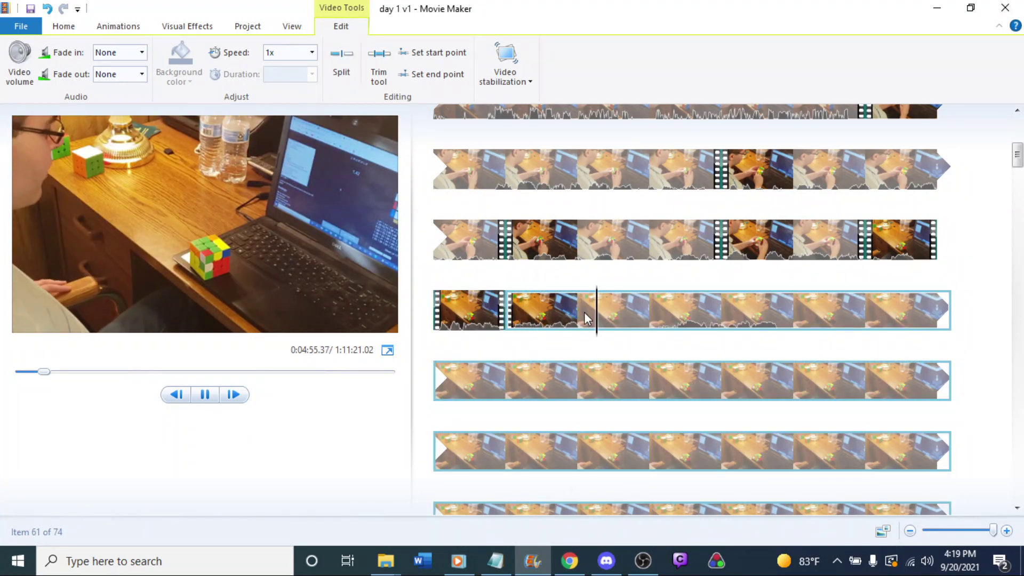
click(598, 326)
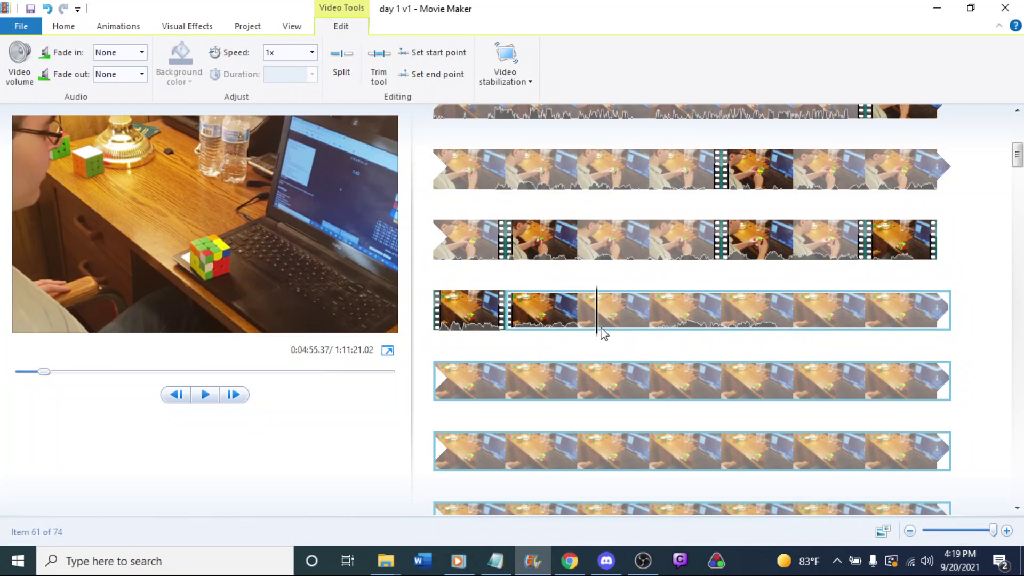
right_click(595, 331)
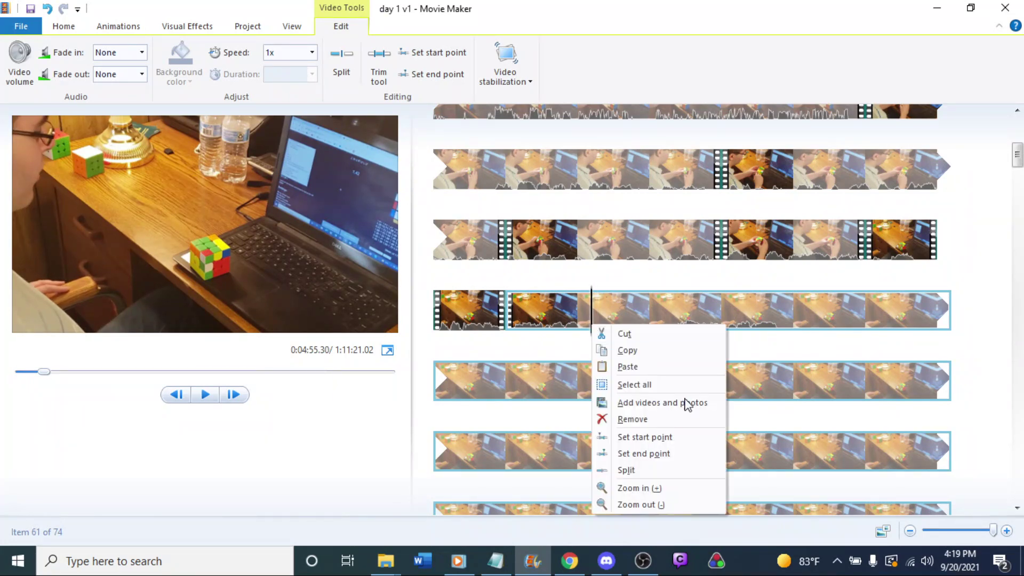
click(686, 470)
Play on briefly, split the clip at 0:04:56.07 and delete the part between 0:04:55.30 and that point.
key(space)
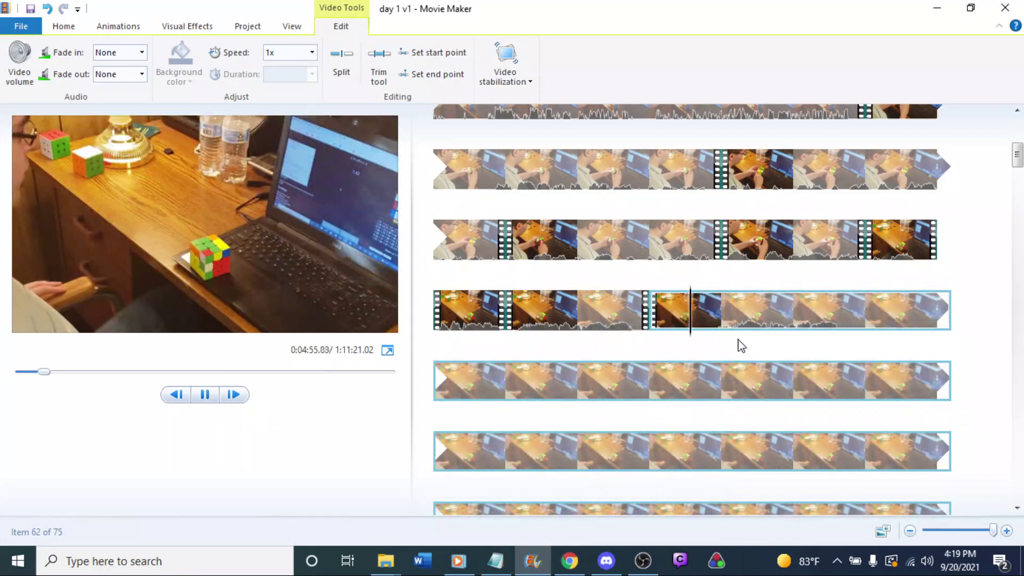
right_click(705, 333)
click(733, 469)
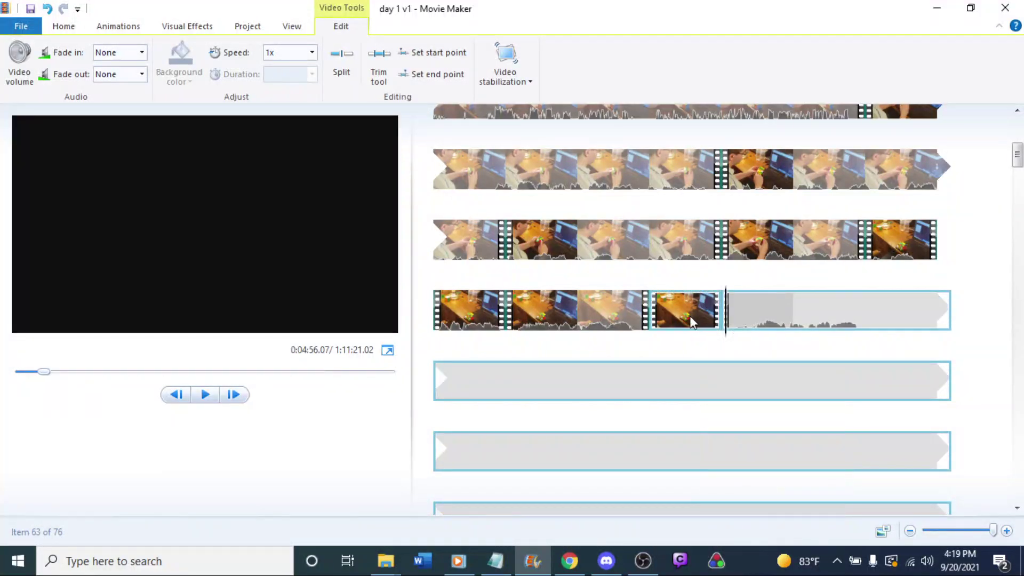
key(ctrl+z)
Review the recent cuts up to about 0:04:57, replaying the joins to check for the next pause.
click(455, 316)
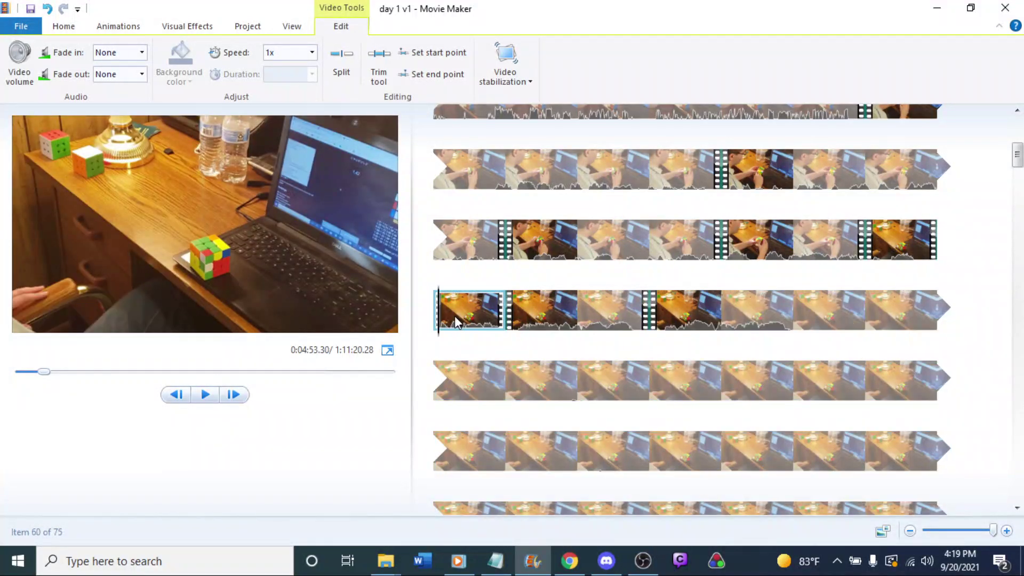
key(space)
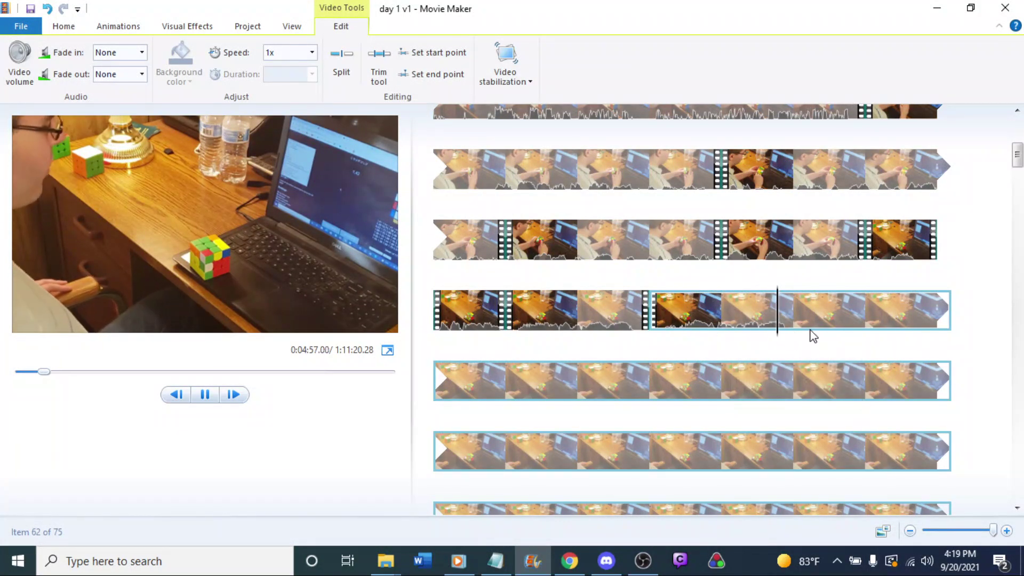
click(724, 309)
key(space)
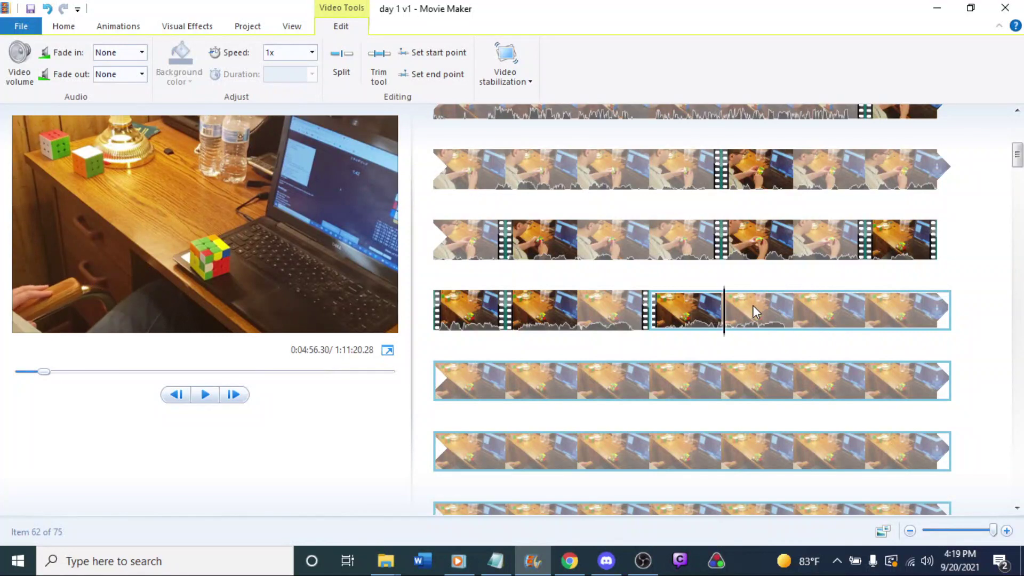
click(806, 241)
key(space)
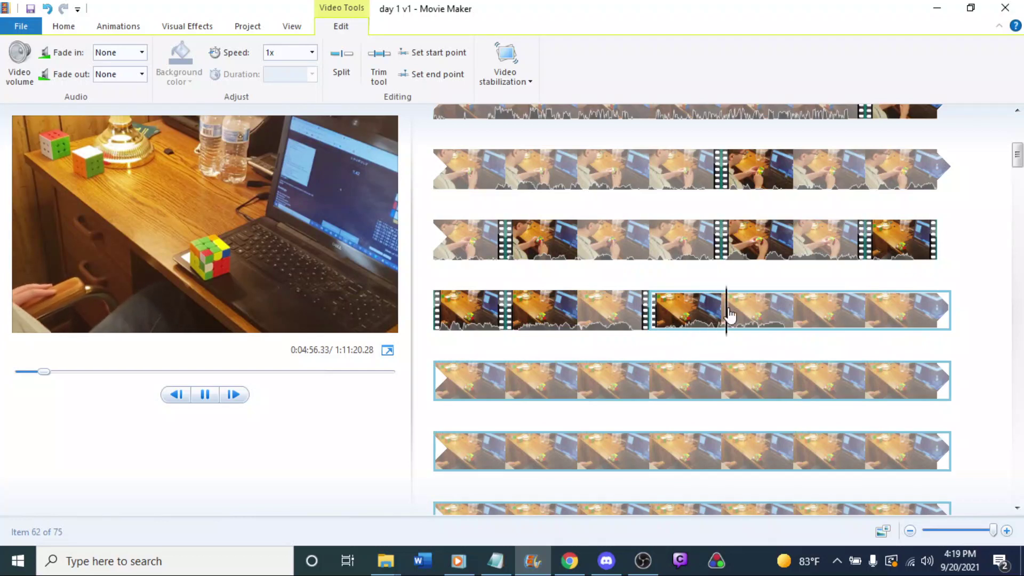
key(space)
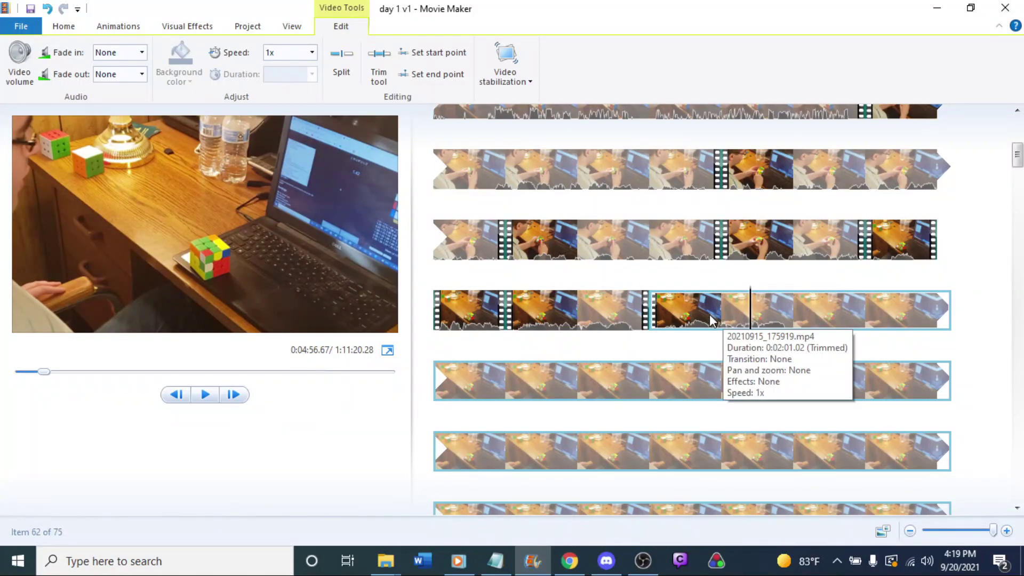
key(space)
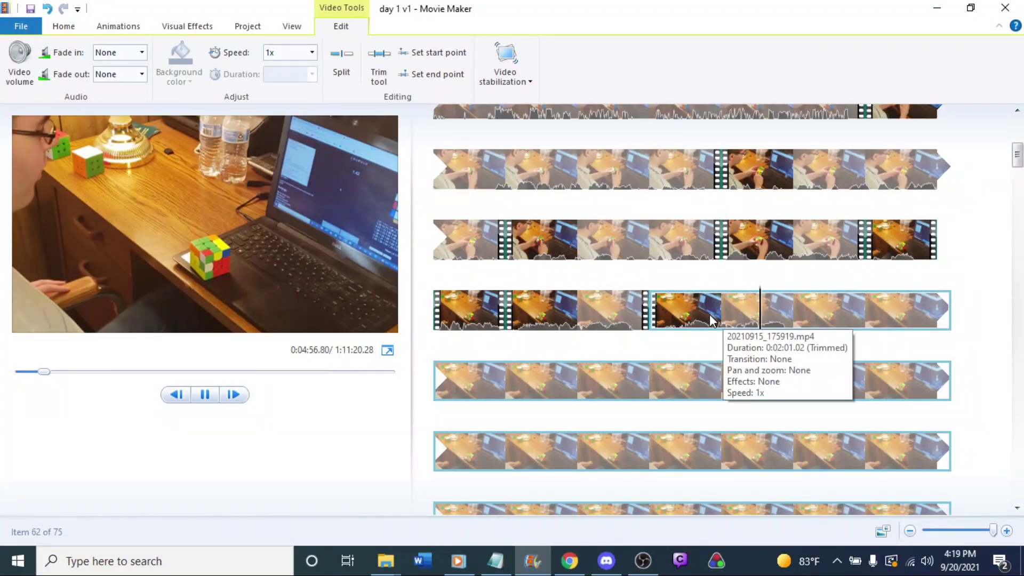
Play on briefly from the latest join and split the long clip at 0:04:57.63.
click(723, 309)
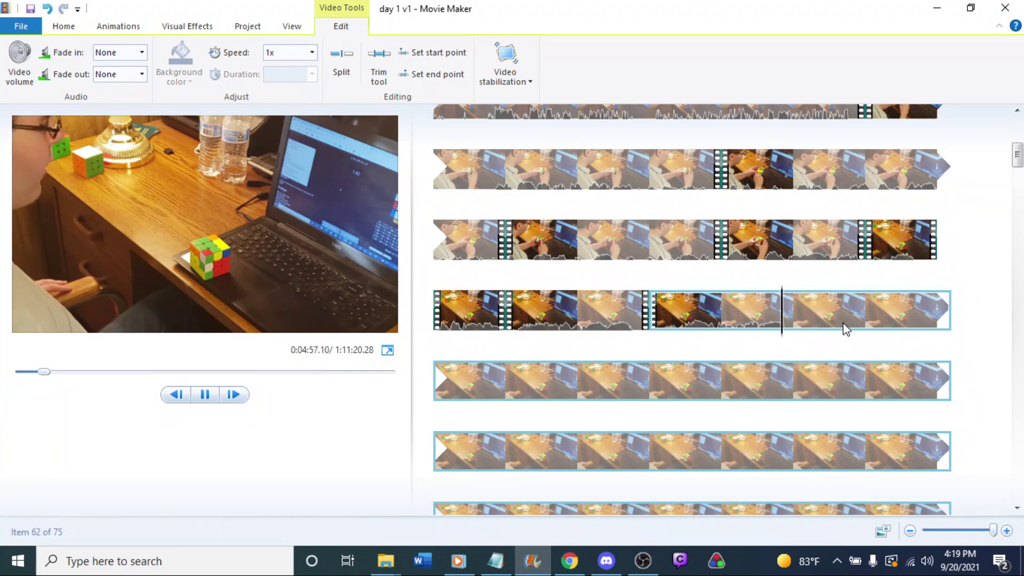
right_click(828, 317)
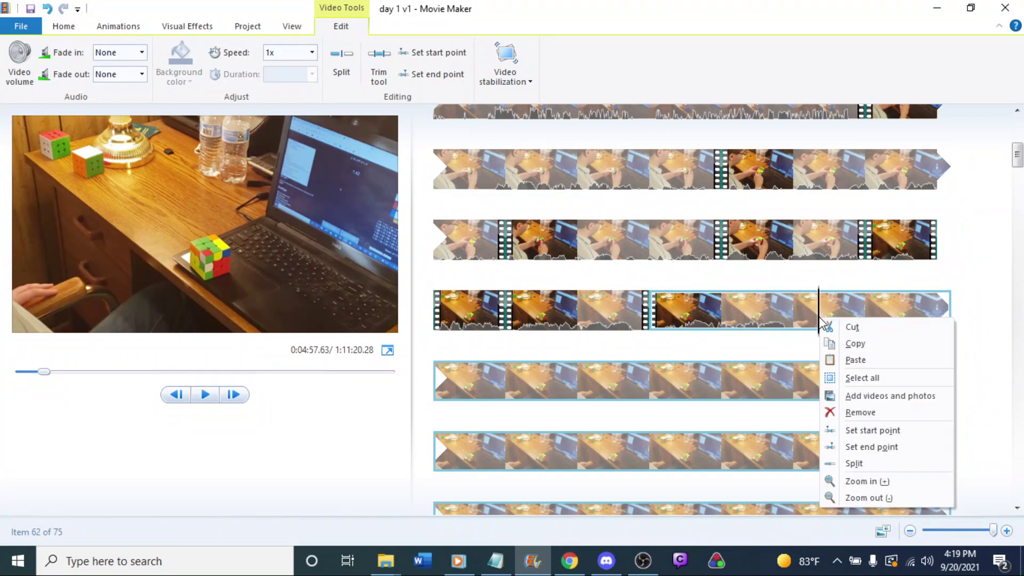
click(859, 468)
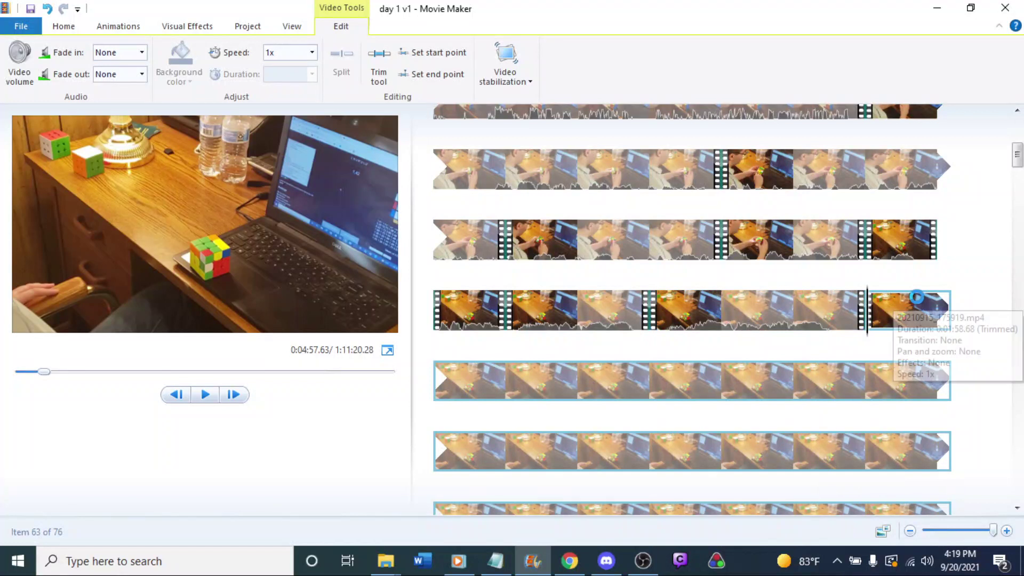
Replay the recent joins between about 0:04:50 and 0:04:59 to check how the cuts flow.
click(653, 241)
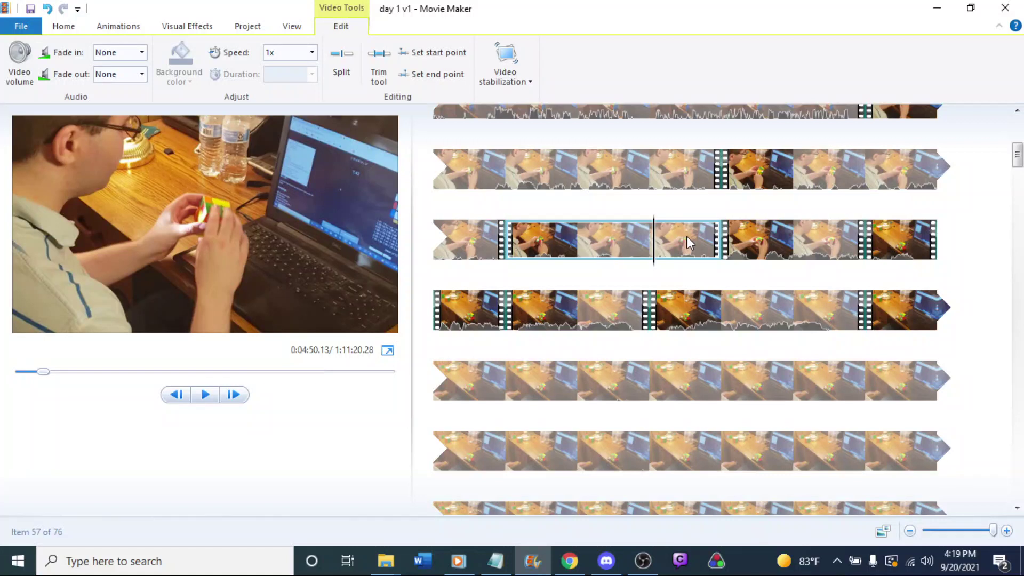
key(space)
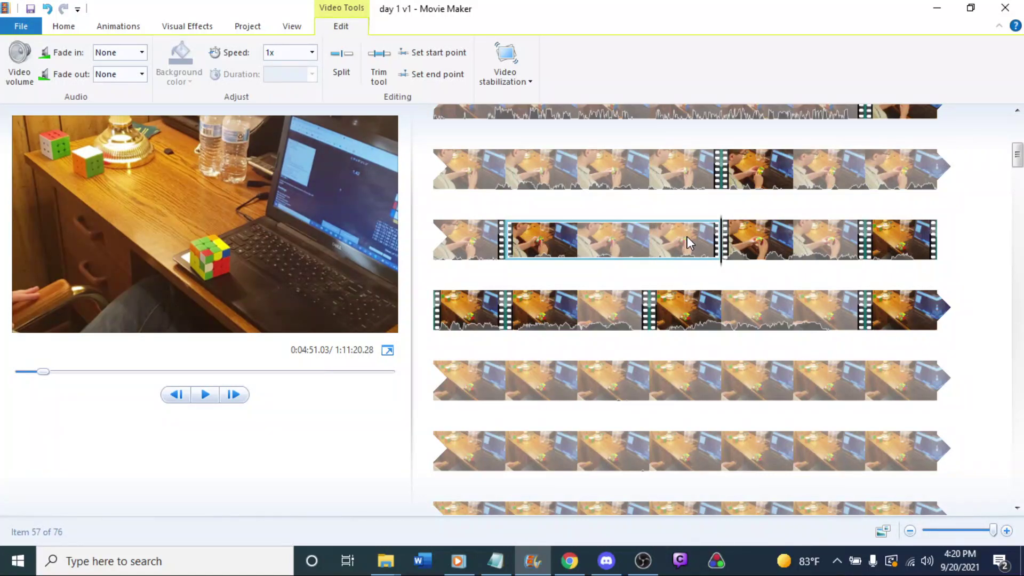
key(space)
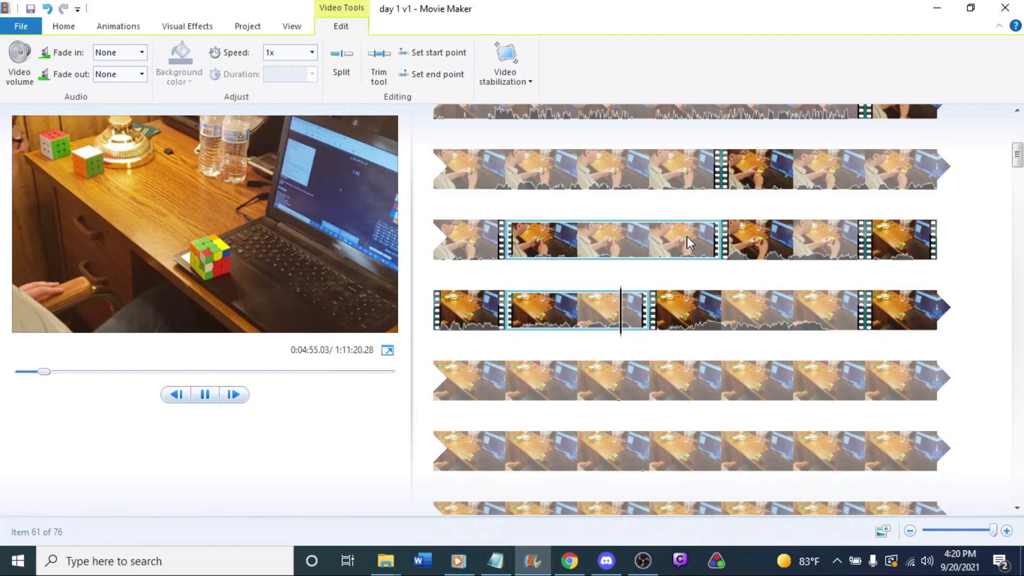
key(space)
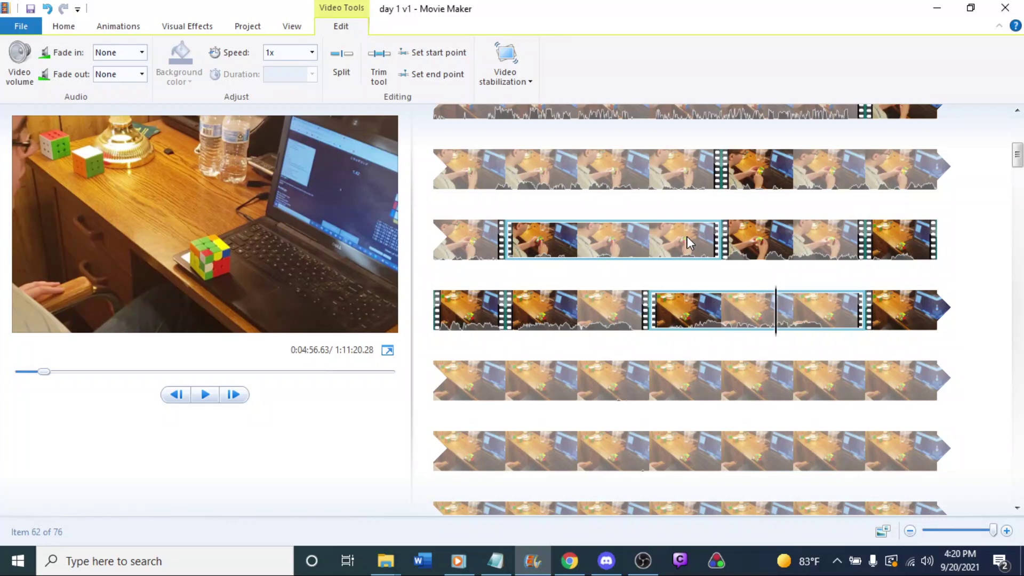
click(513, 311)
key(space)
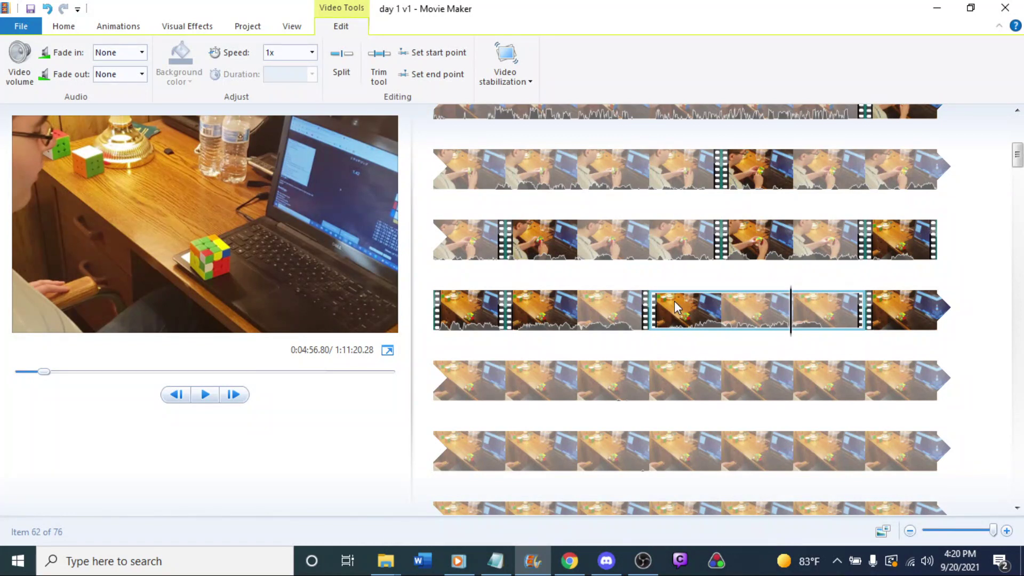
click(633, 311)
key(space)
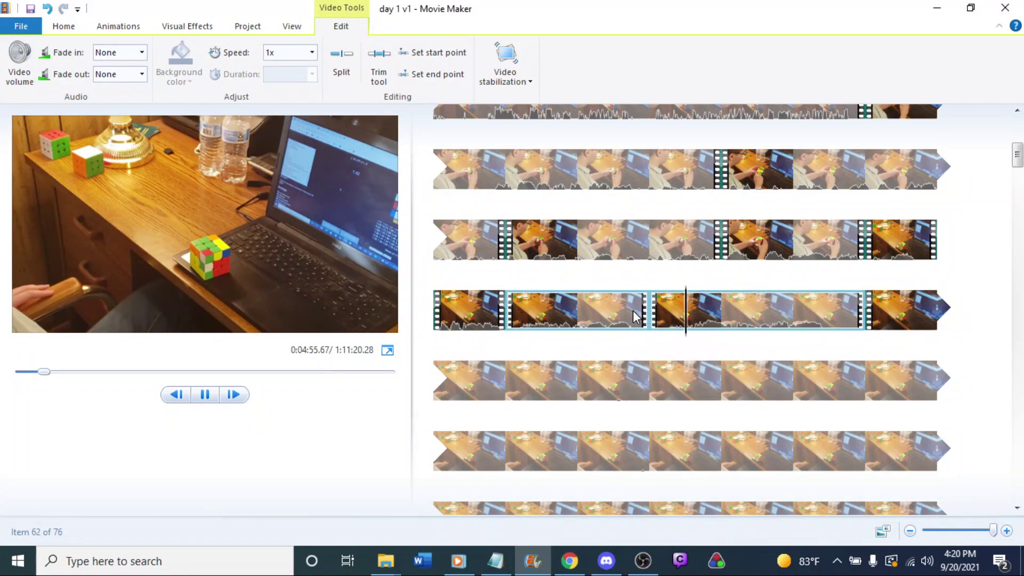
click(629, 308)
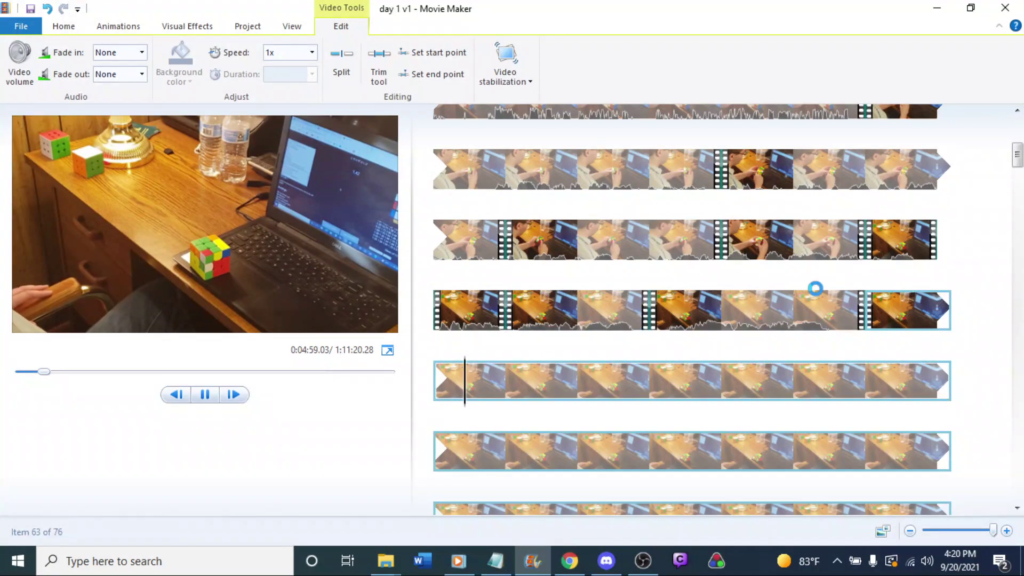
Find where the audio resumes, split the clip at 0:05:27.73 and delete the part between 0:04:57.63 and that point.
scroll(681, 327, down, 10)
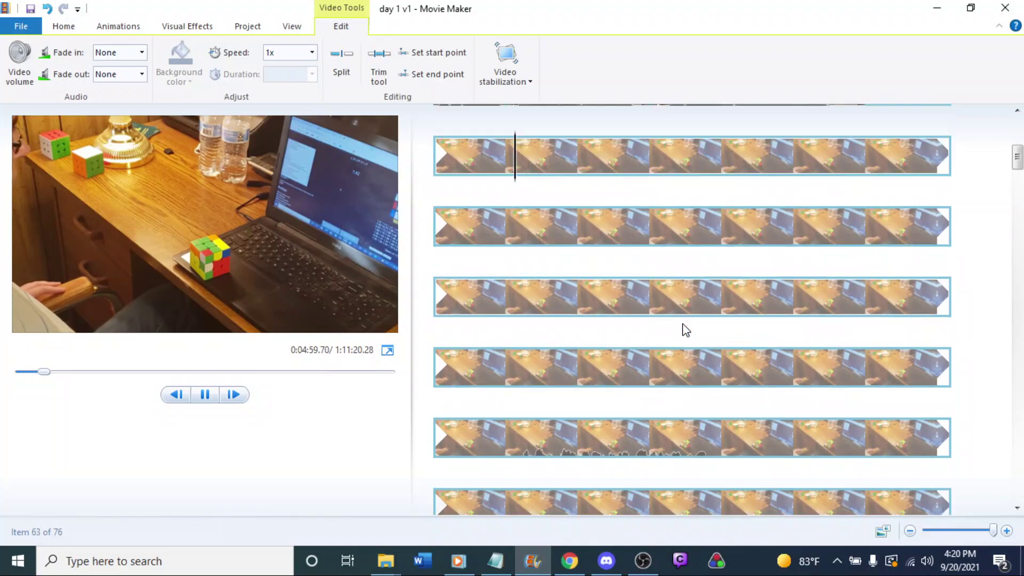
scroll(640, 333, up, 2)
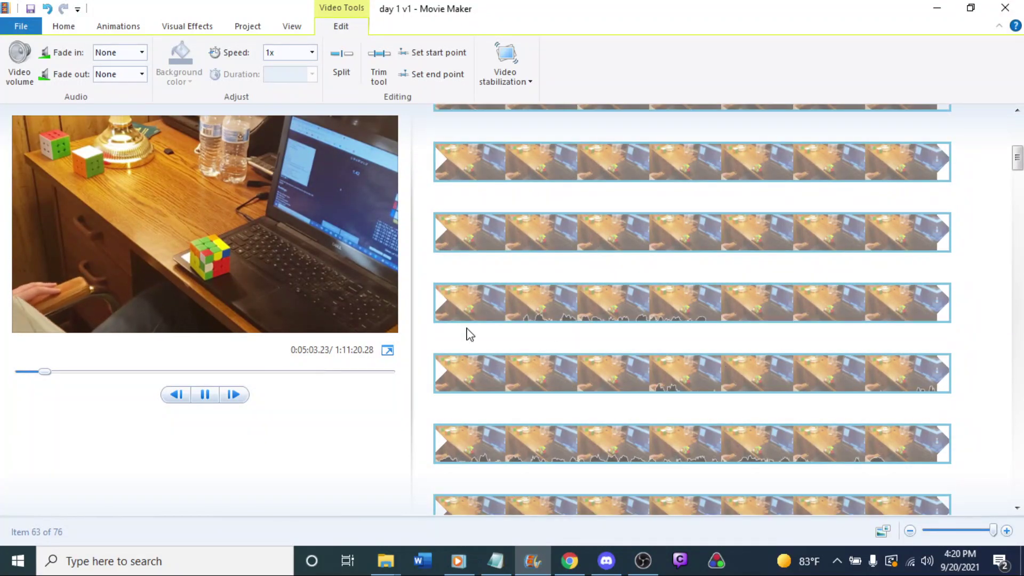
click(502, 313)
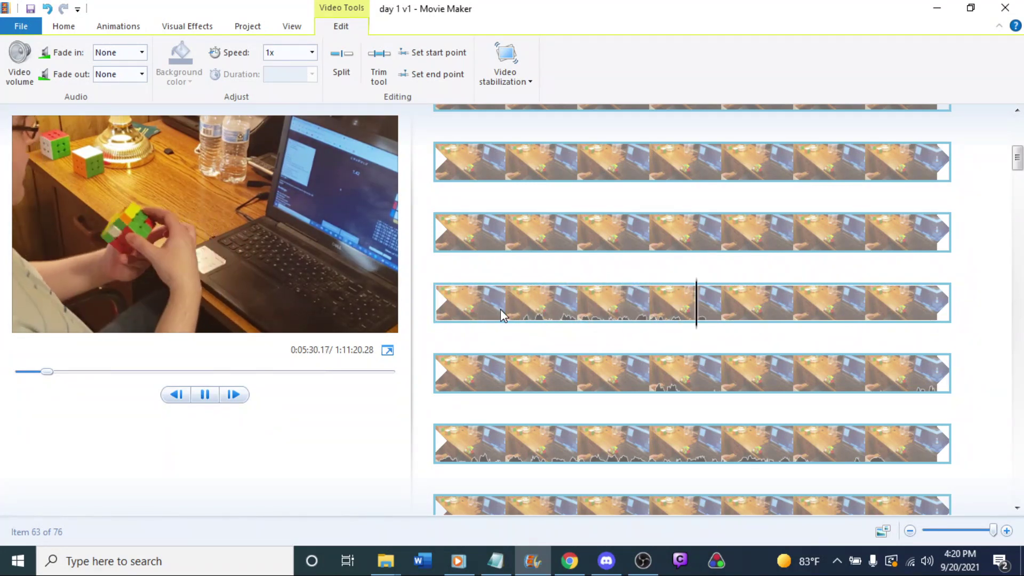
click(540, 298)
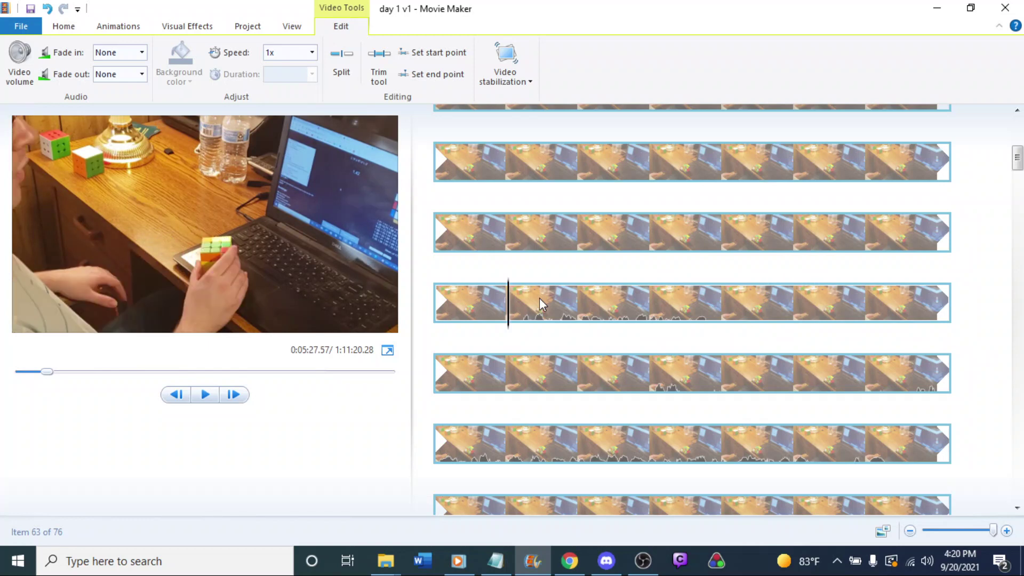
key(space)
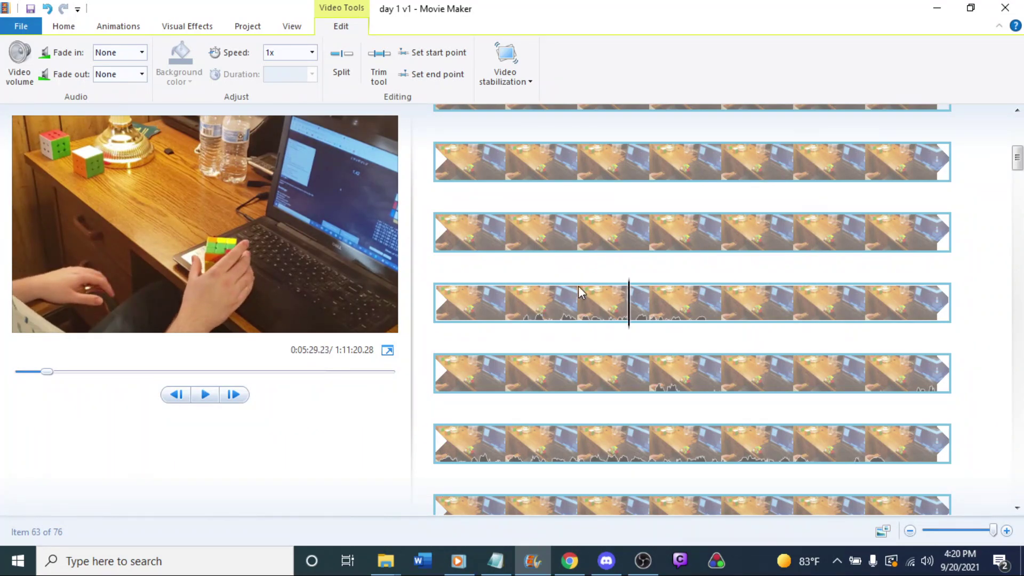
click(533, 314)
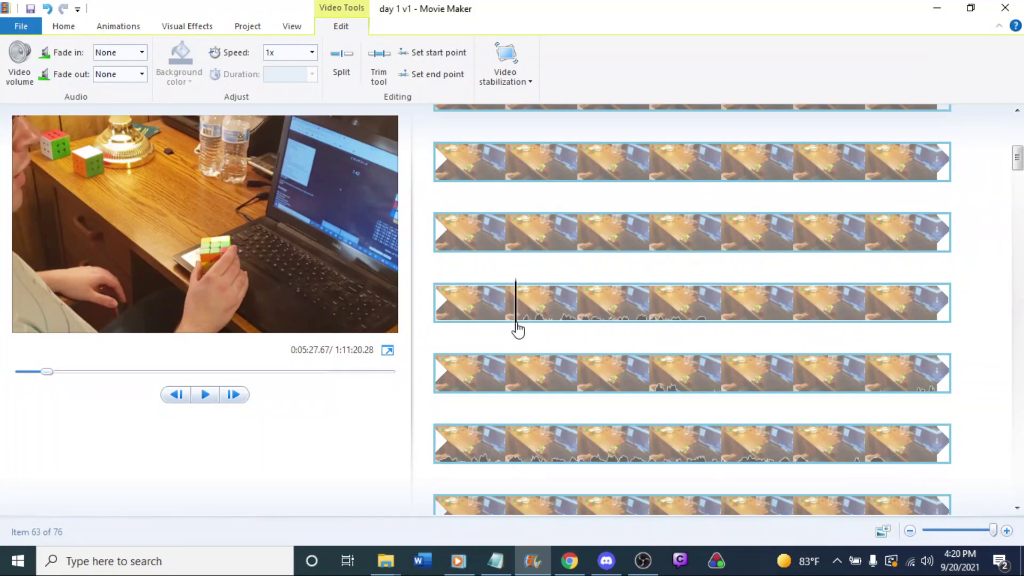
drag(520, 329, 521, 331)
right_click(521, 330)
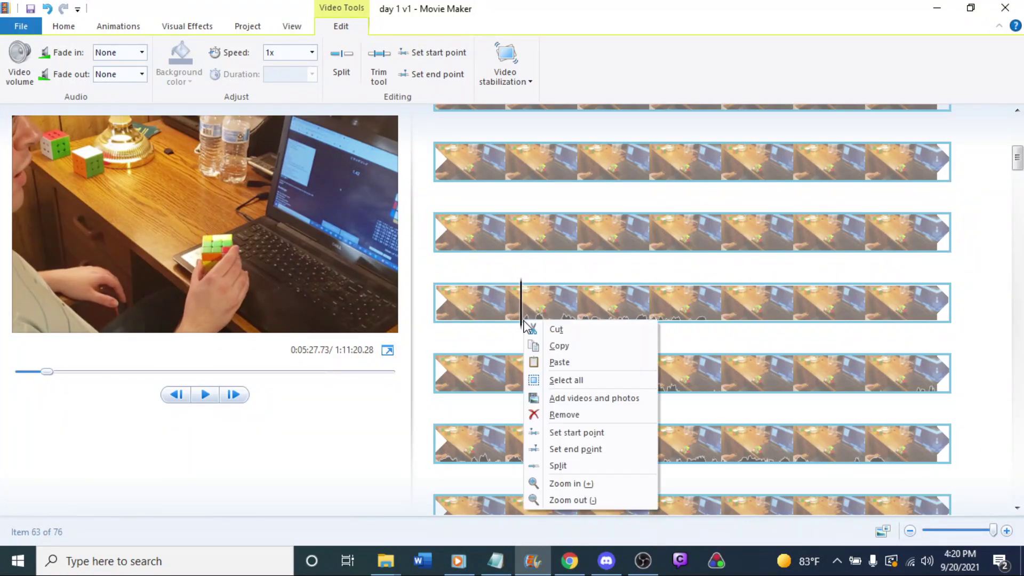
click(576, 472)
key(Delete)
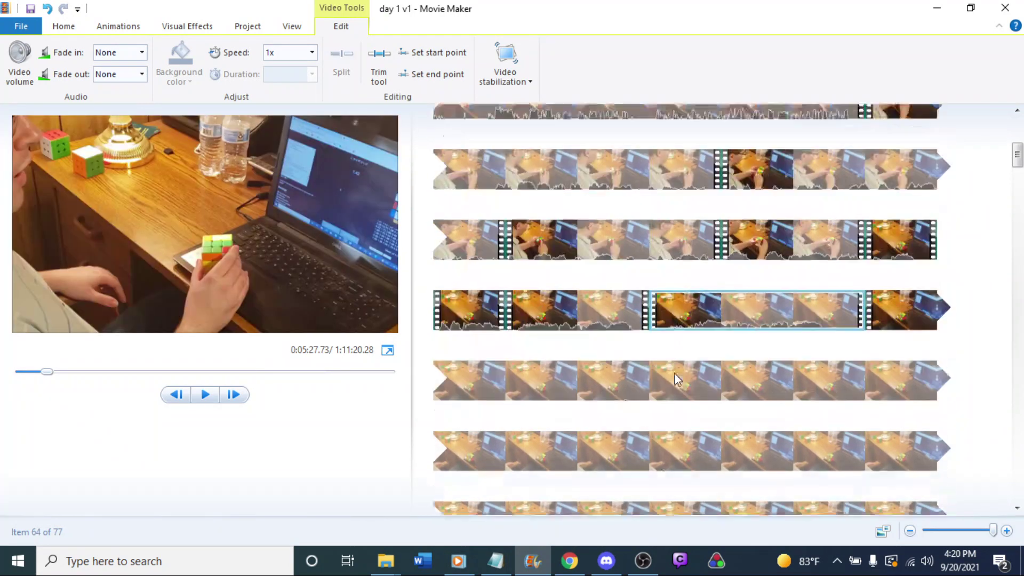
Play on past the new join and split the clip at 0:05:00.50.
key(space)
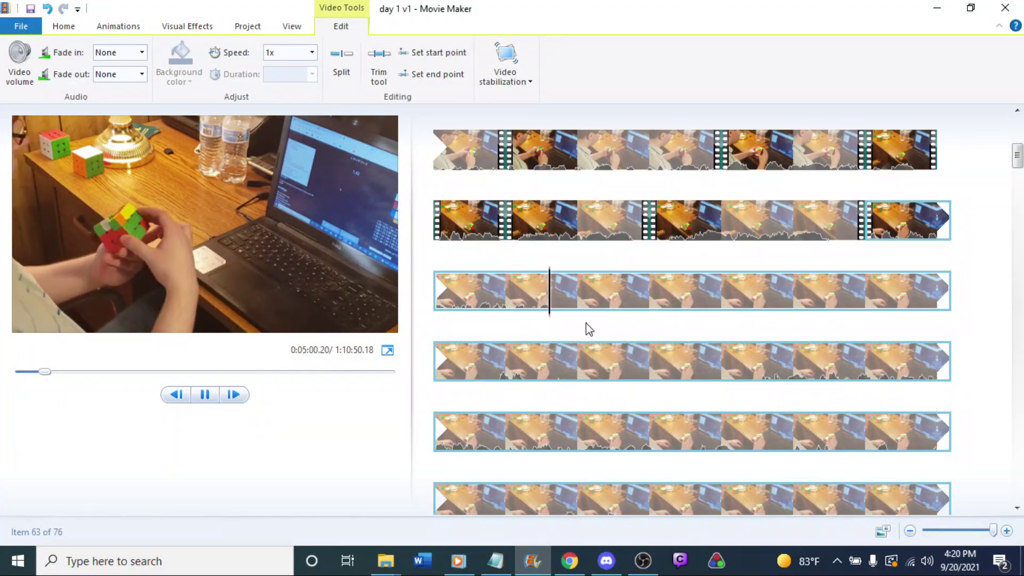
right_click(572, 307)
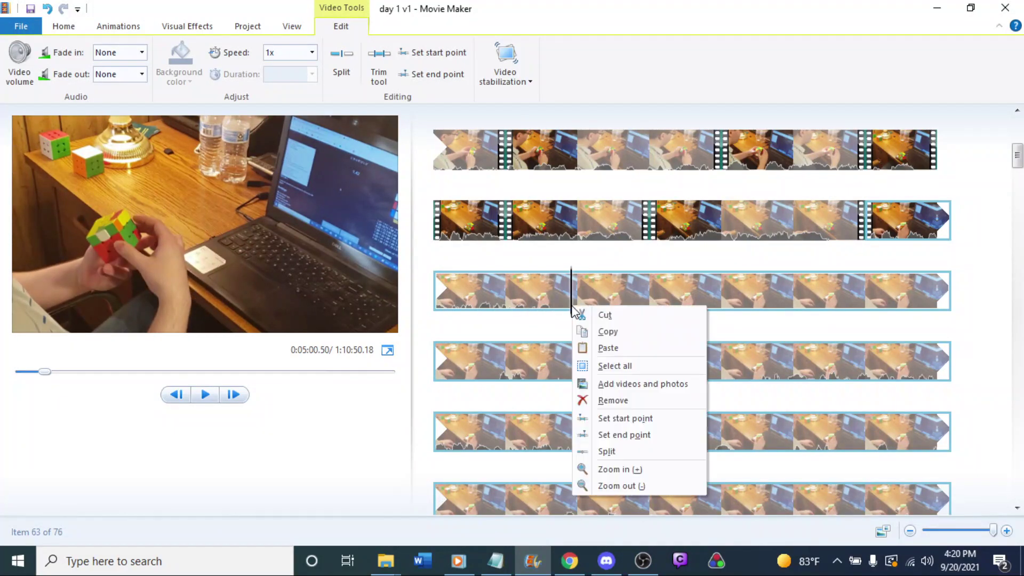
click(607, 451)
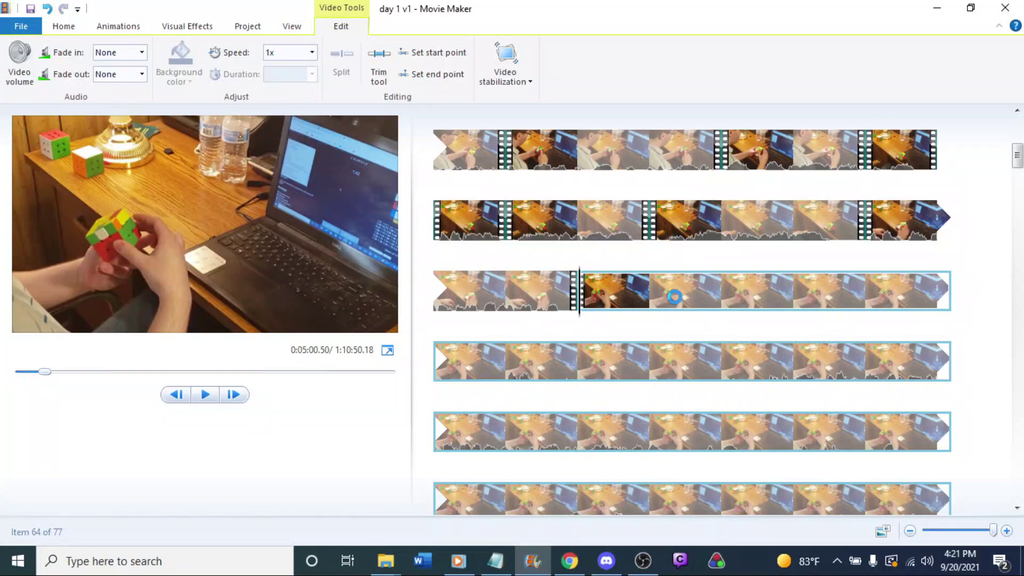
Locate the end of the pause, split the clip at 0:05:08.50 and delete the part between 0:05:00.50 and that point.
click(512, 368)
key(space)
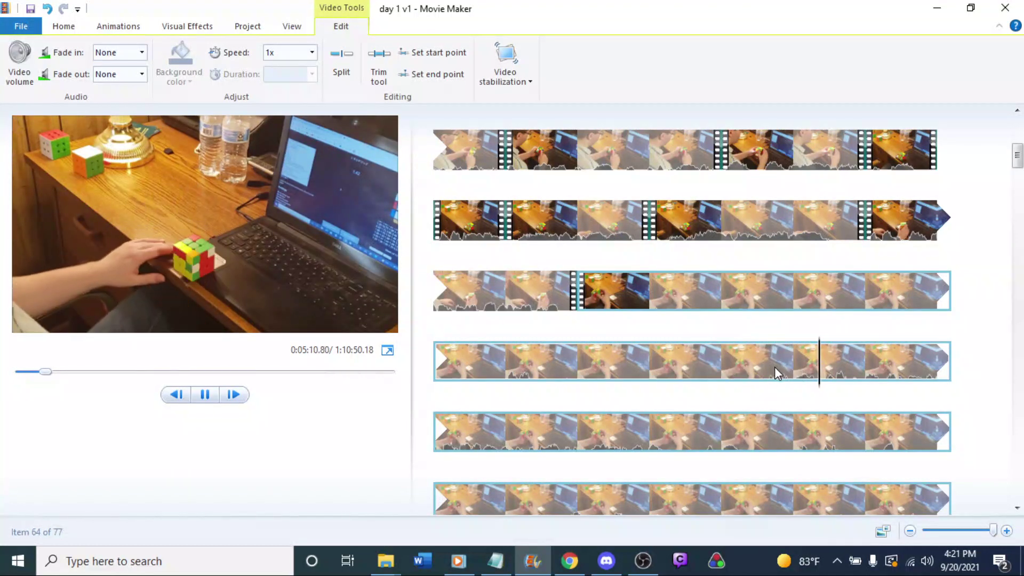
key(space)
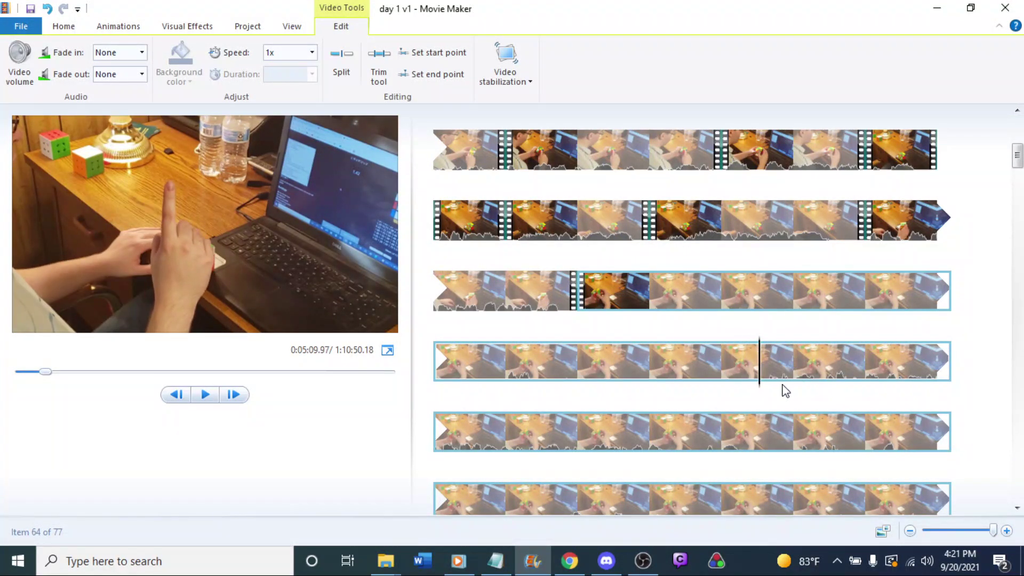
click(670, 351)
key(space)
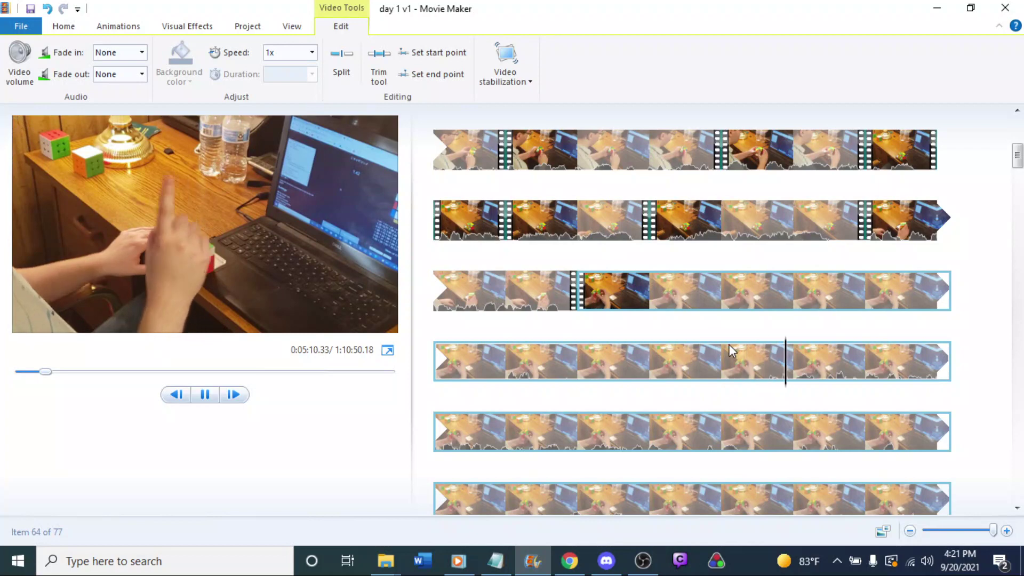
click(654, 353)
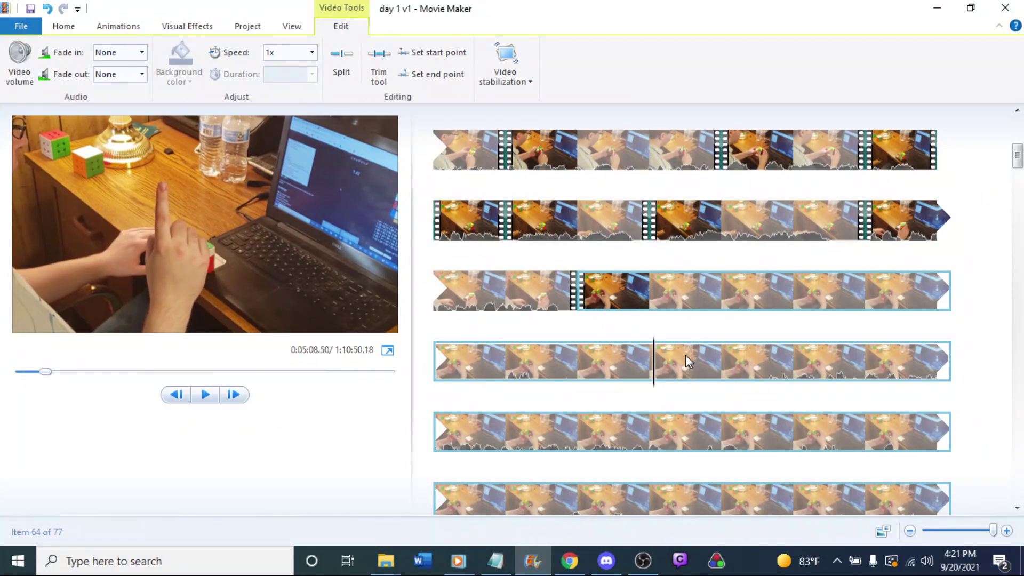
right_click(657, 360)
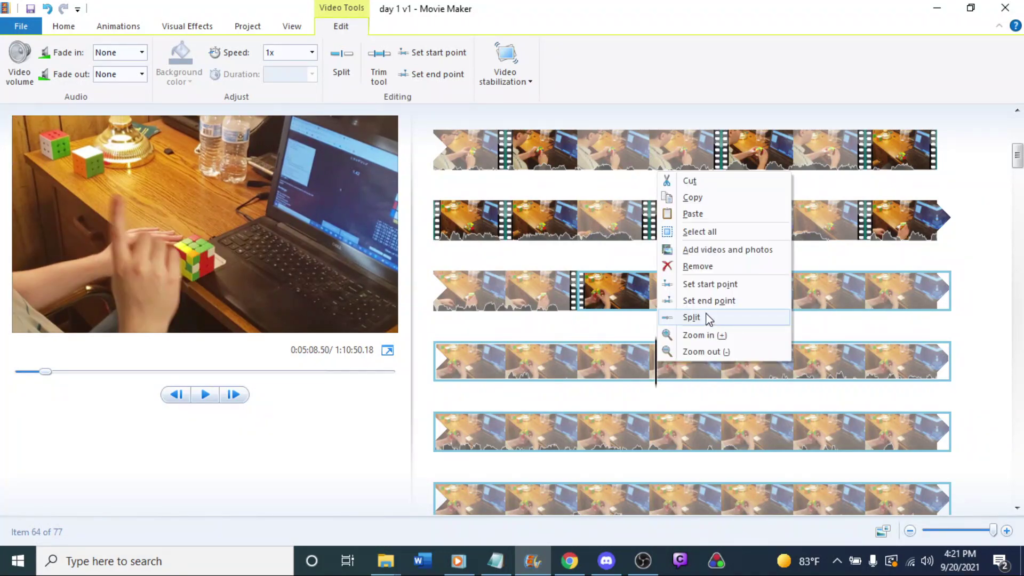
click(691, 317)
click(612, 361)
key(Delete)
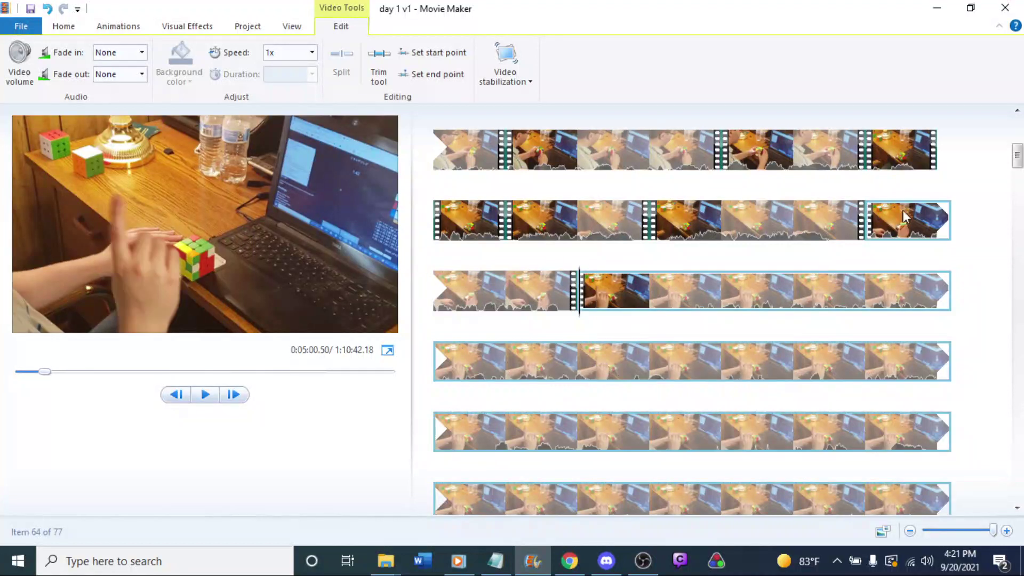
Replay the join near 0:04:57.63, split the clip before it at 0:04:57.43 and delete the short leftover piece between those points.
click(613, 205)
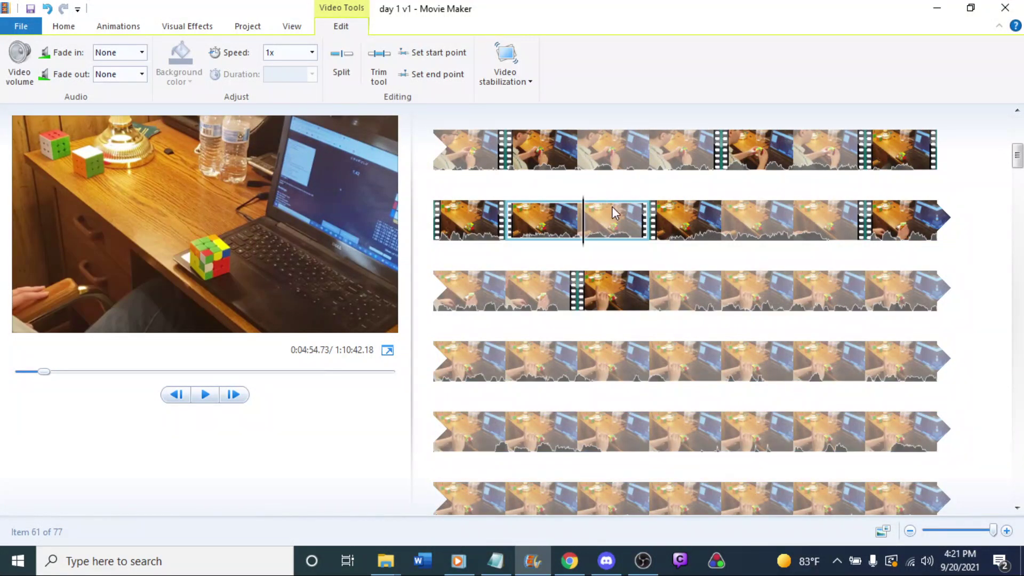
key(space)
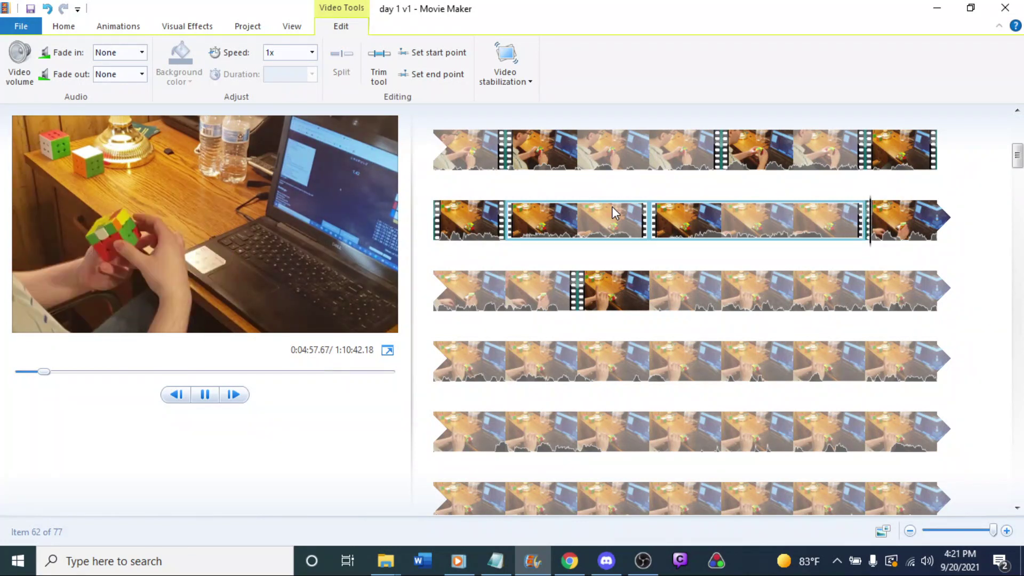
click(779, 219)
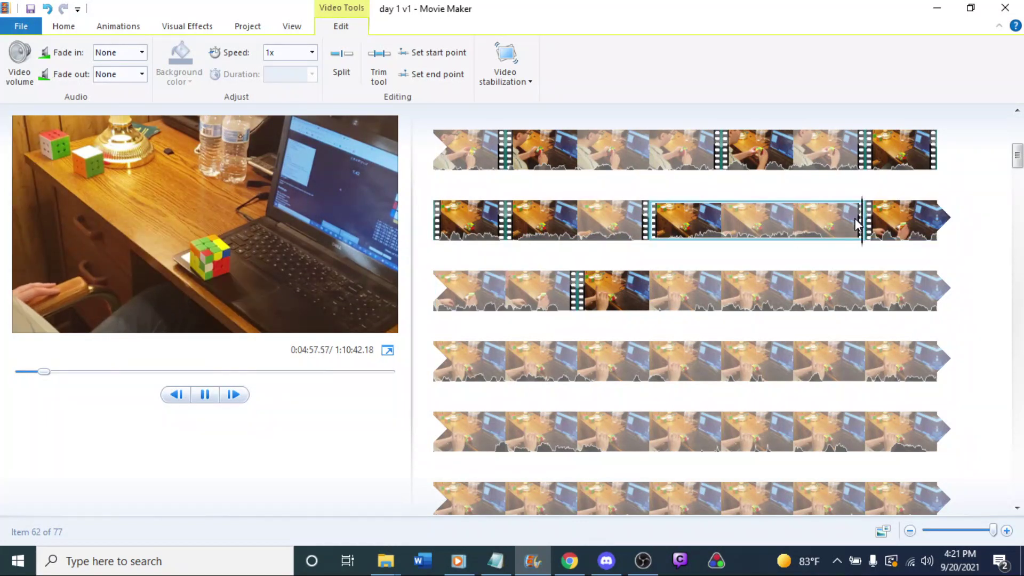
click(857, 223)
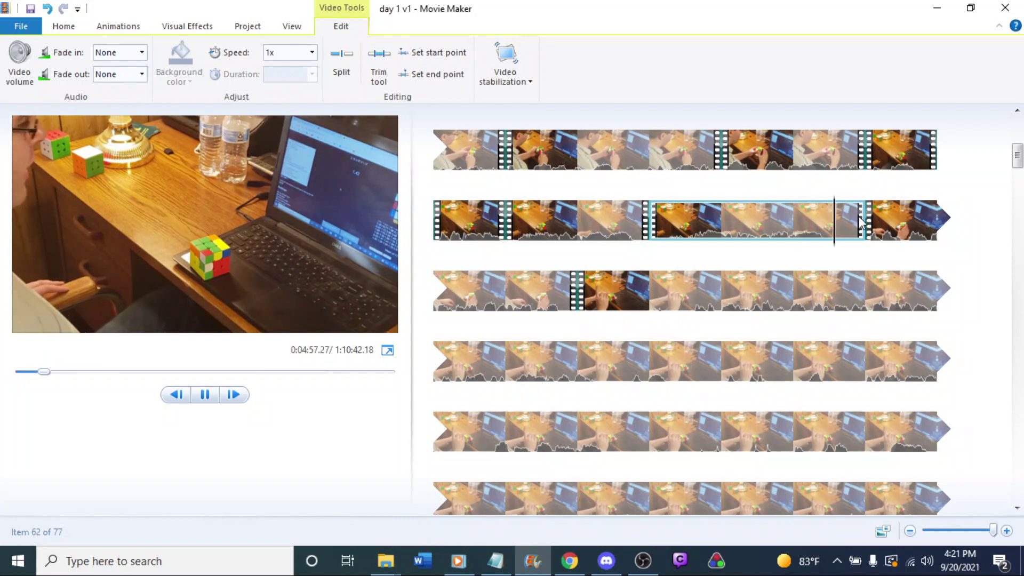
click(798, 226)
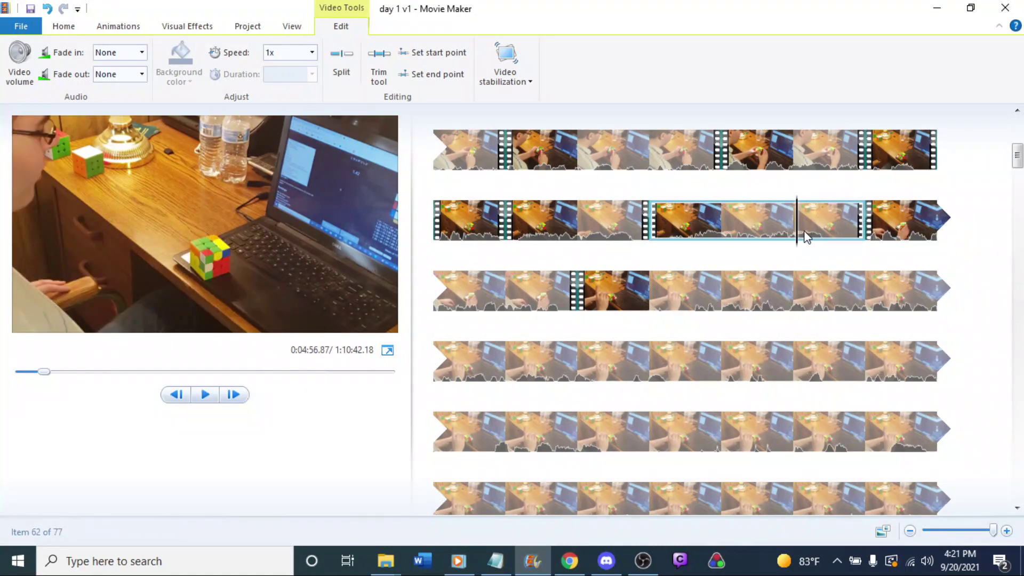
click(860, 240)
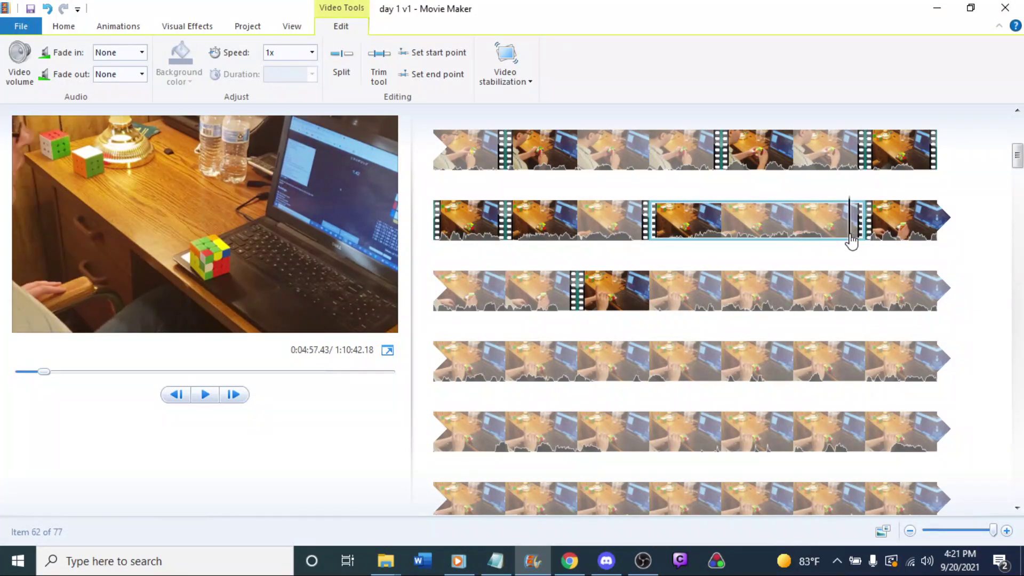
right_click(851, 241)
click(888, 379)
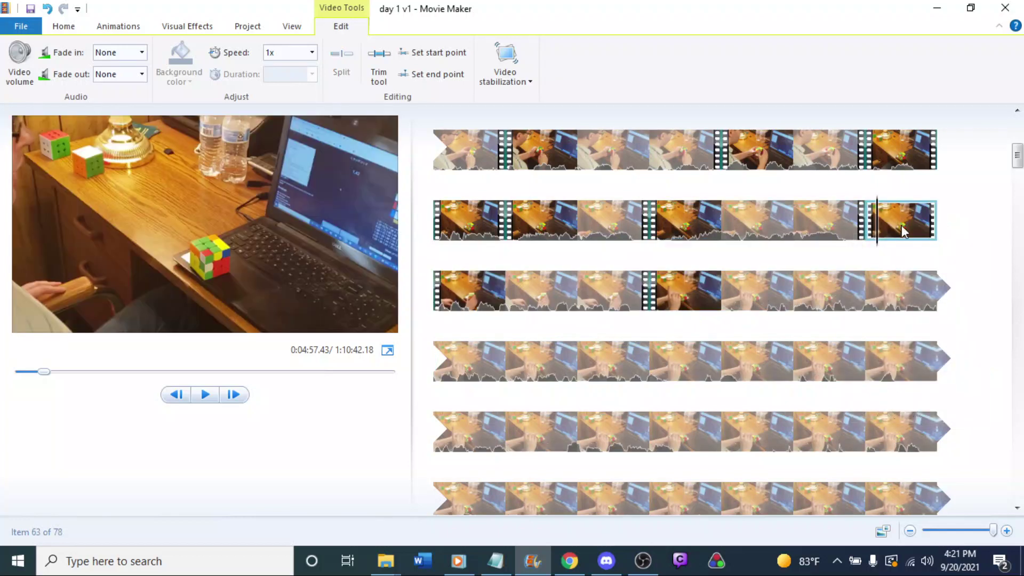
key(Delete)
click(835, 210)
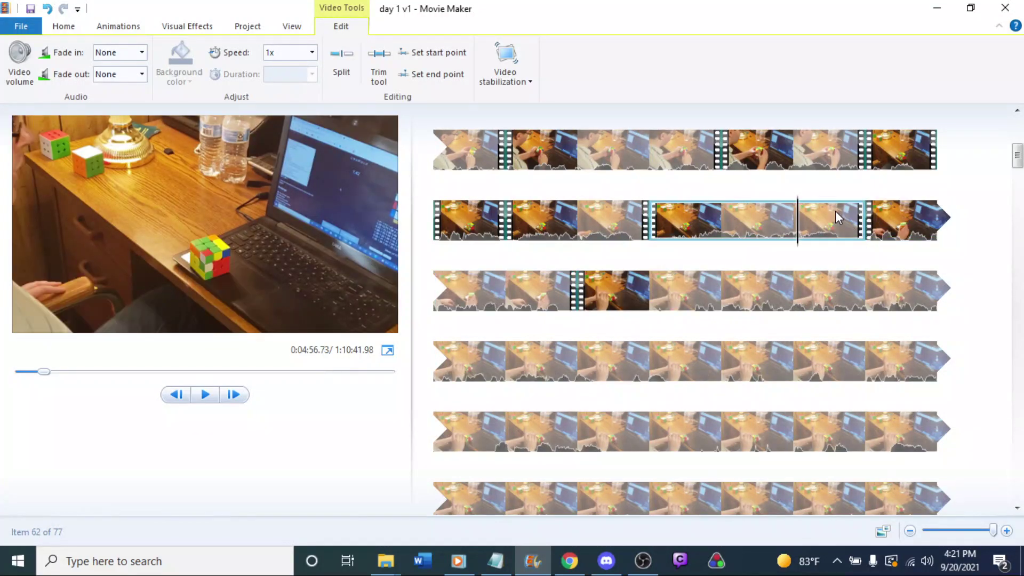
Play on to the next pause in the solving footage and split the clip at 0:05:07.53.
key(space)
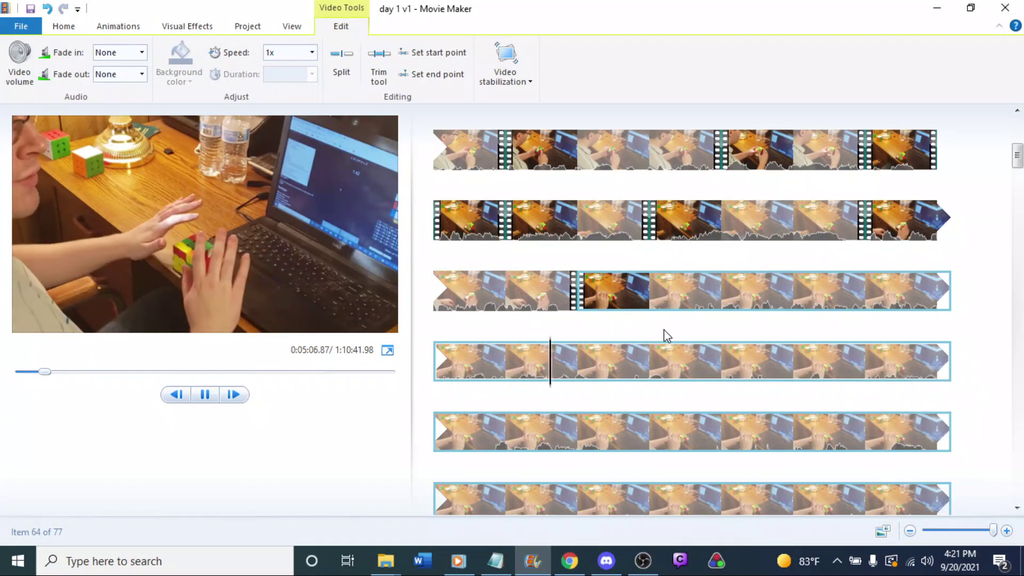
click(591, 360)
click(509, 358)
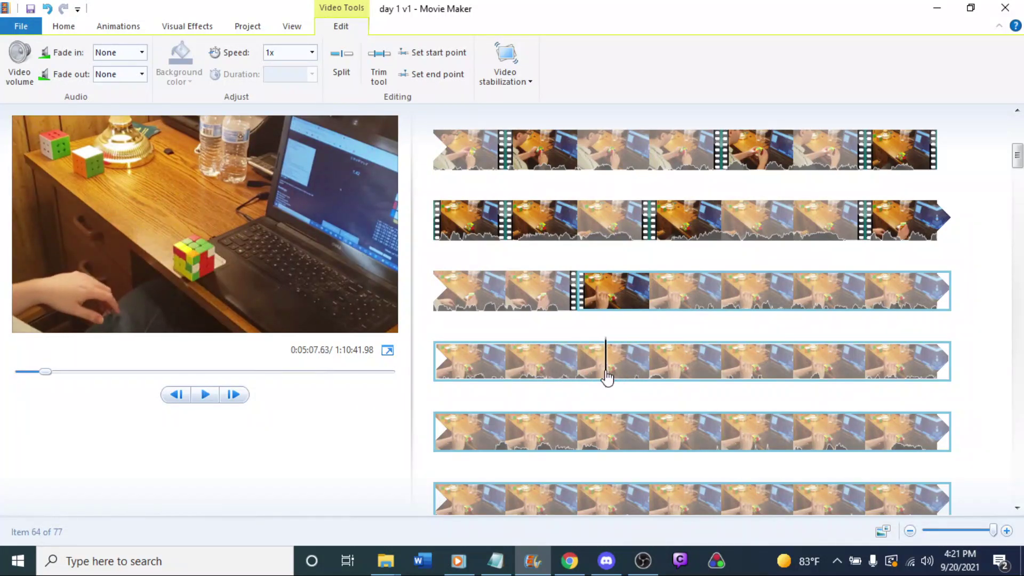
right_click(601, 373)
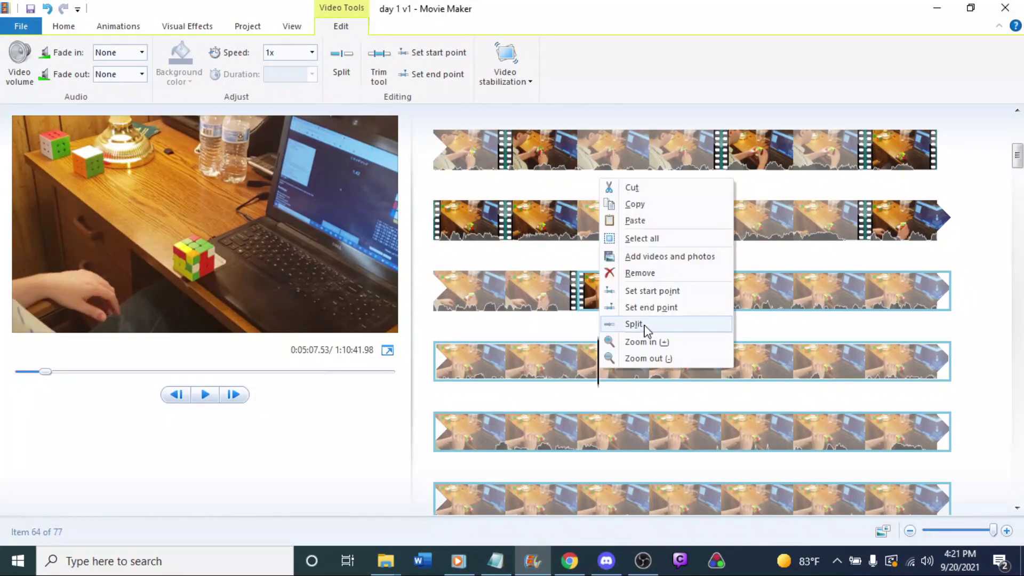
click(640, 323)
Replay the footage on both sides of the split at 0:05:07.53 to check the transition.
key(space)
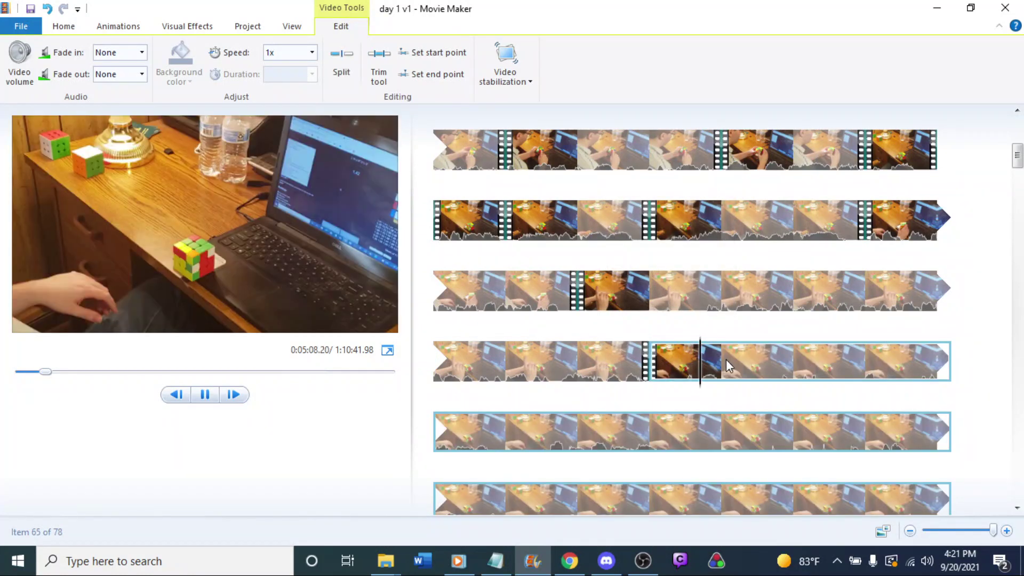
click(668, 361)
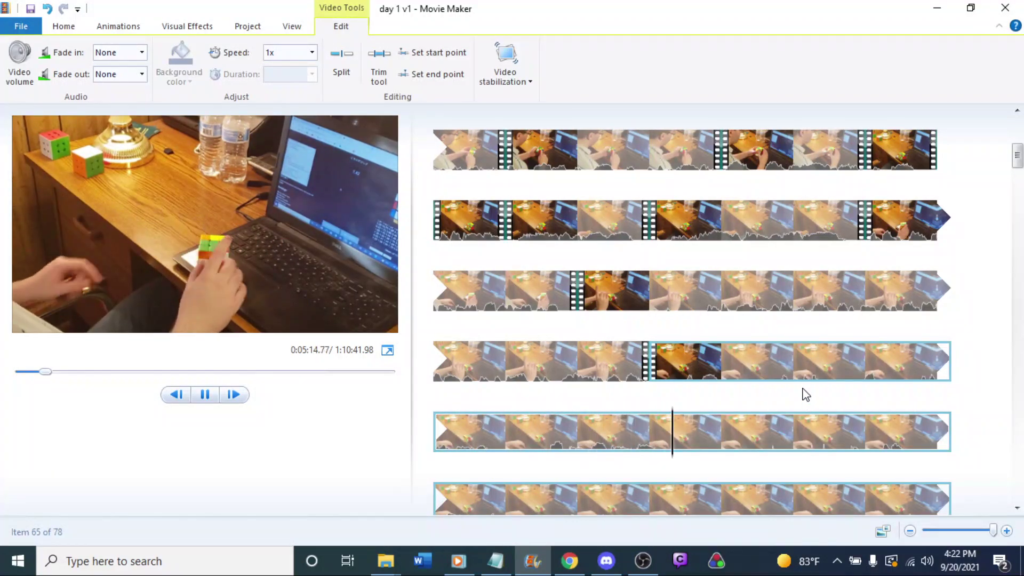
click(690, 366)
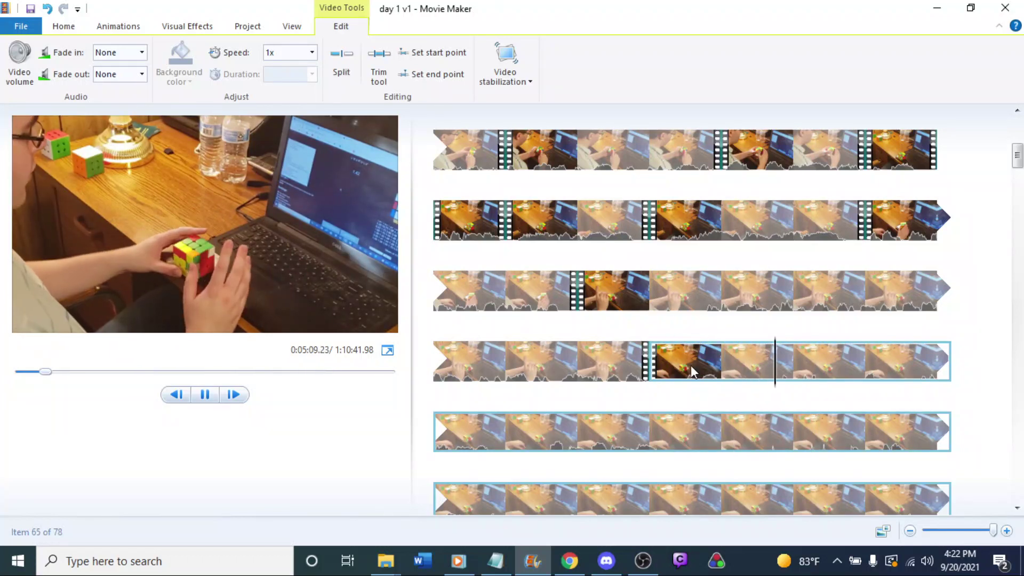
click(610, 367)
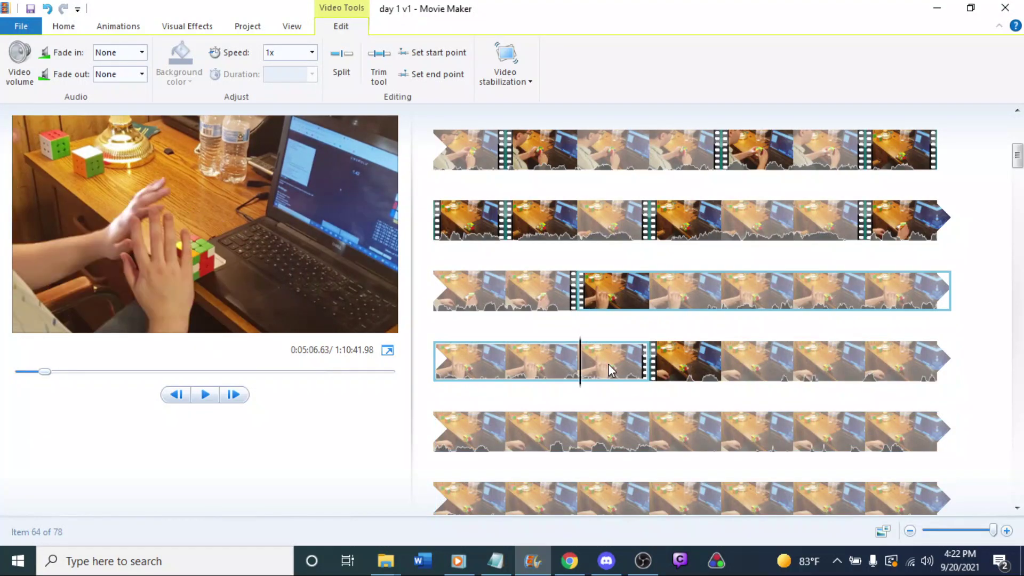
key(space)
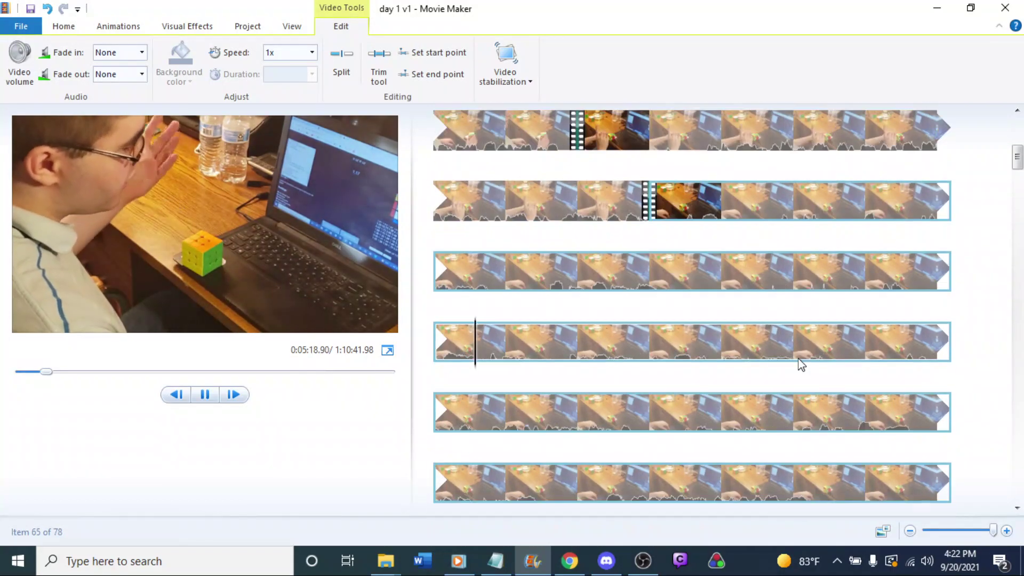
Pinpoint where the next pause begins by replaying the surrounding footage, and split the clip at 0:05:17.63.
click(868, 277)
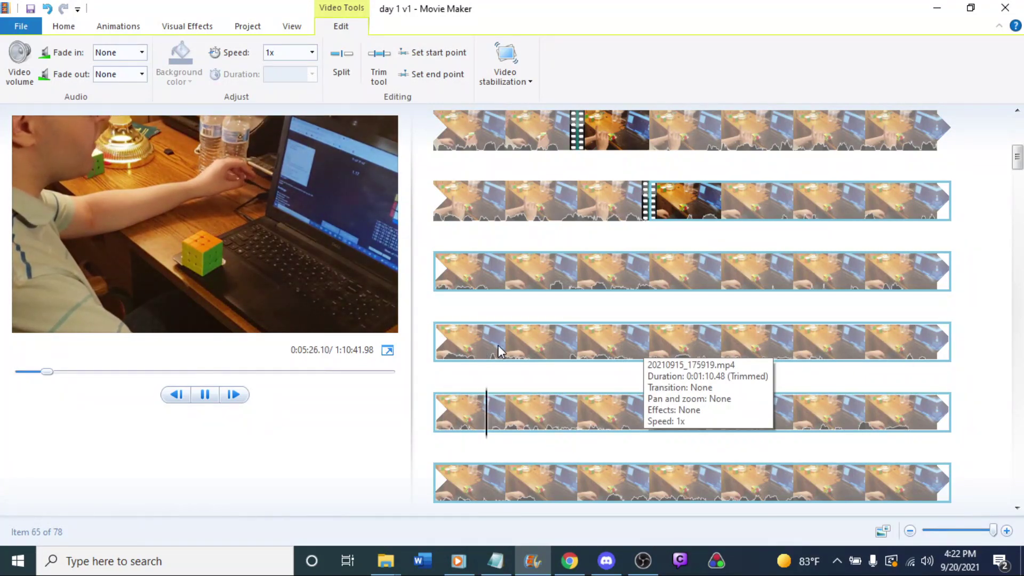
click(442, 341)
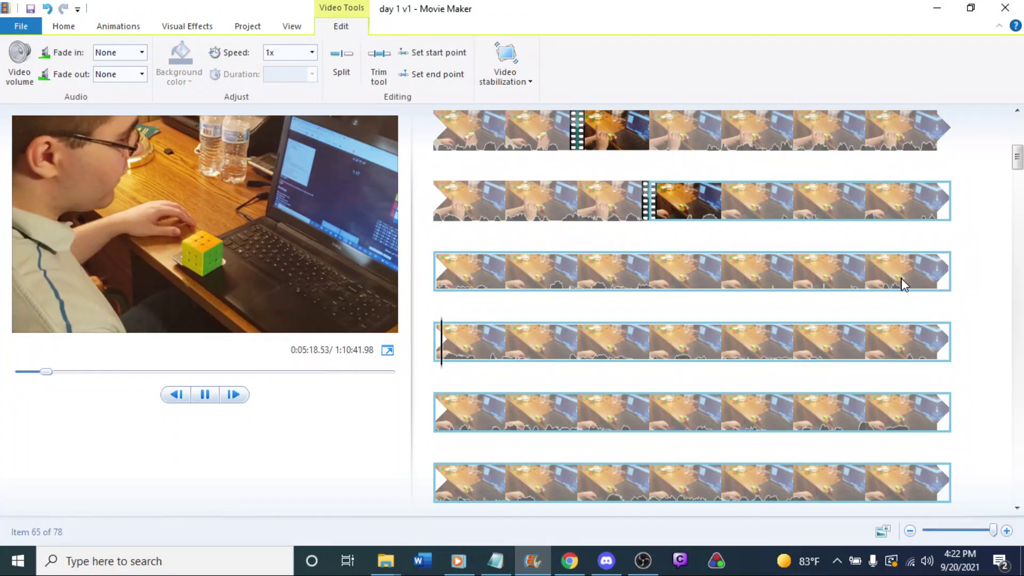
key(space)
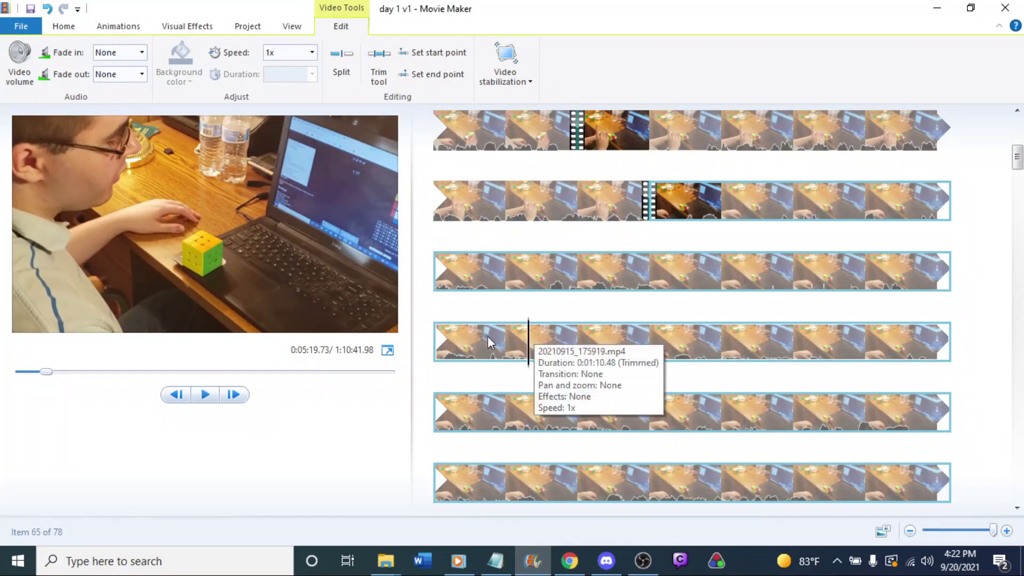
click(897, 276)
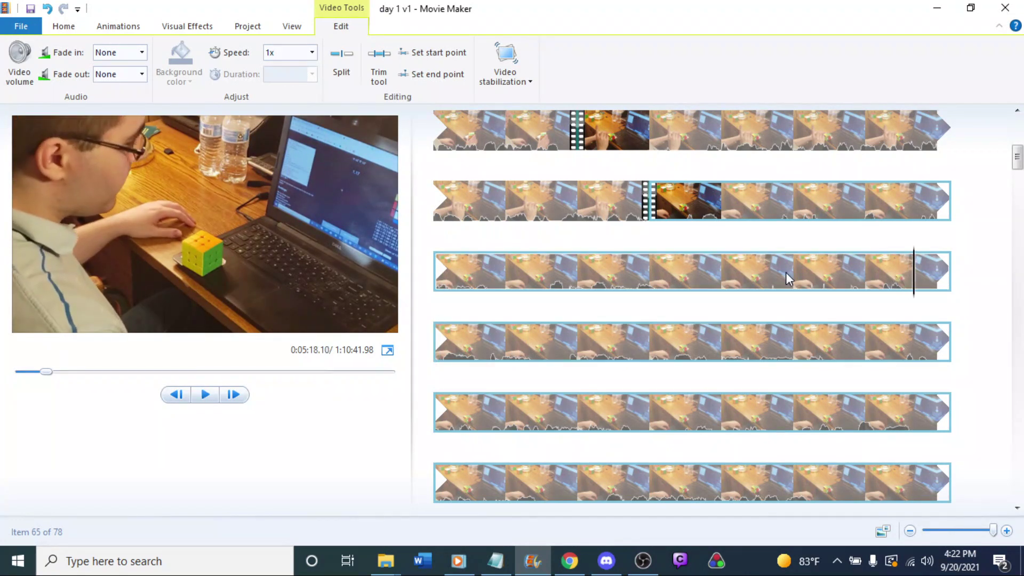
key(space)
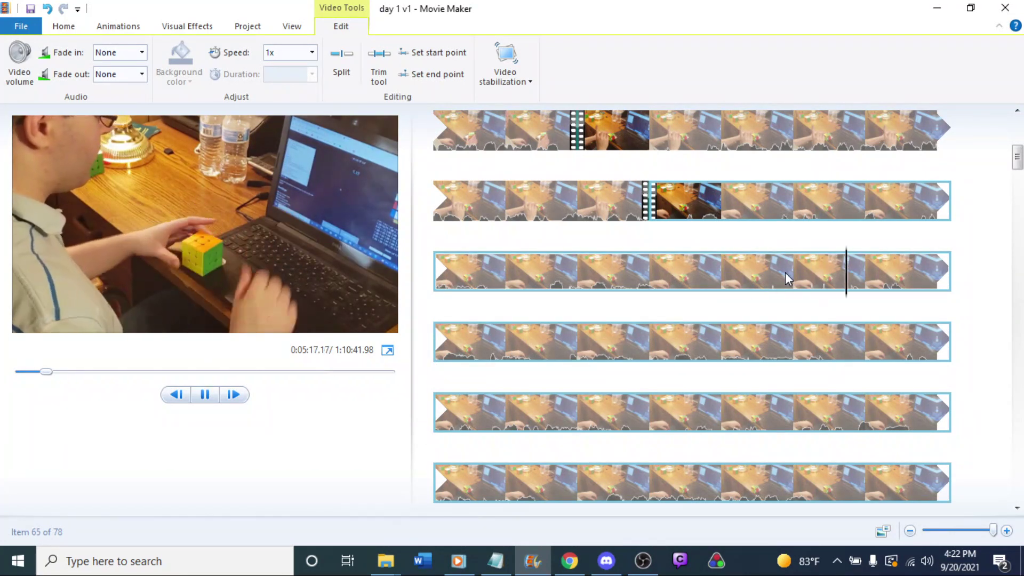
click(875, 276)
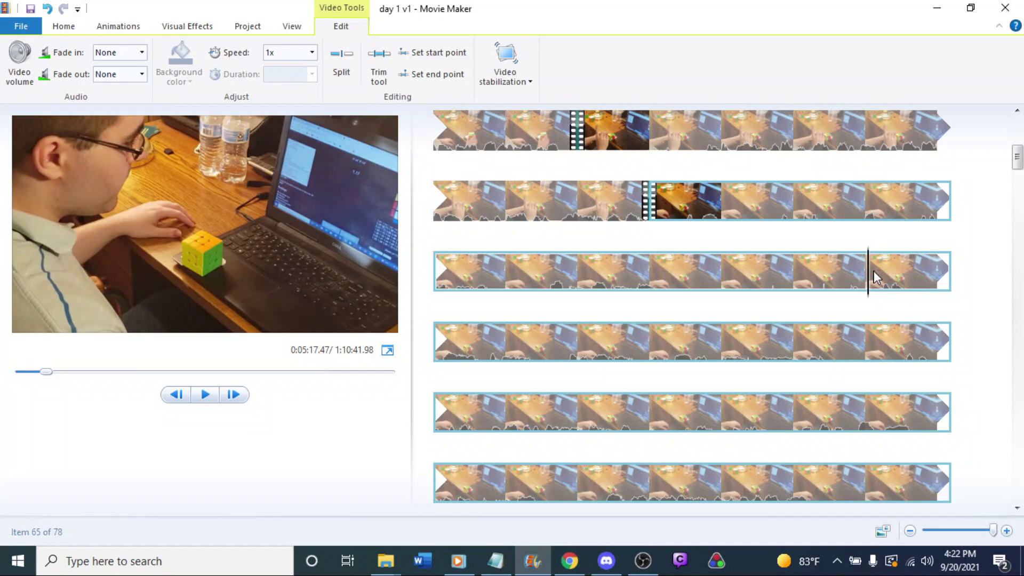
key(space)
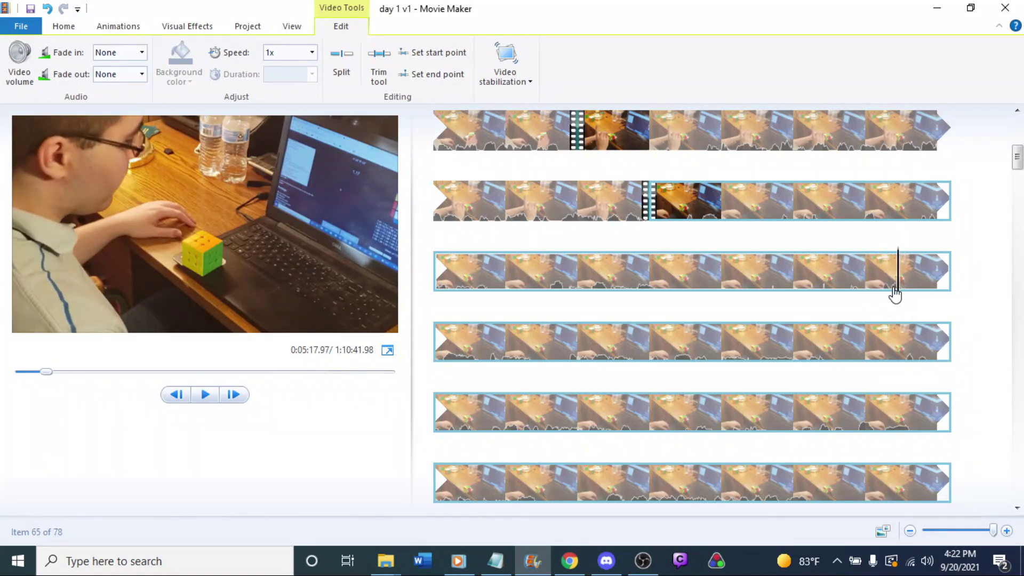
click(882, 294)
click(876, 293)
click(882, 294)
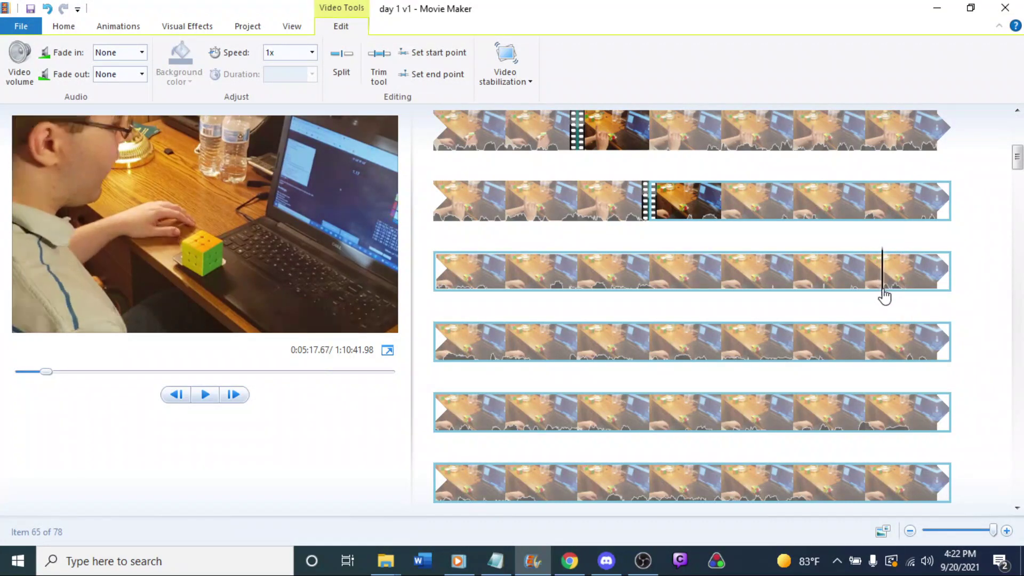
click(879, 295)
right_click(881, 295)
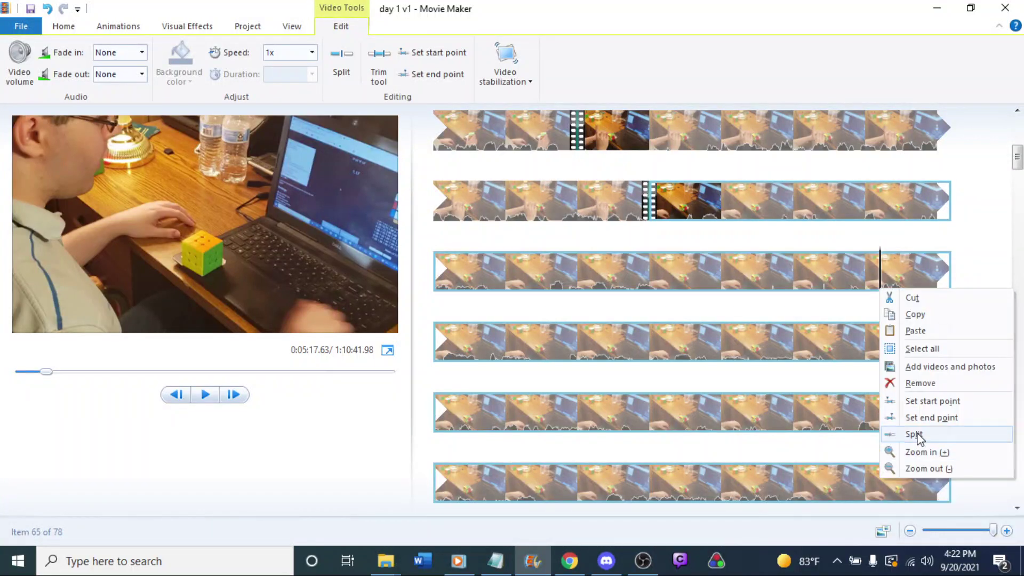
click(913, 433)
Locate the end of the pause and cut away the footage between 0:05:17.63 and 0:05:21.37.
key(space)
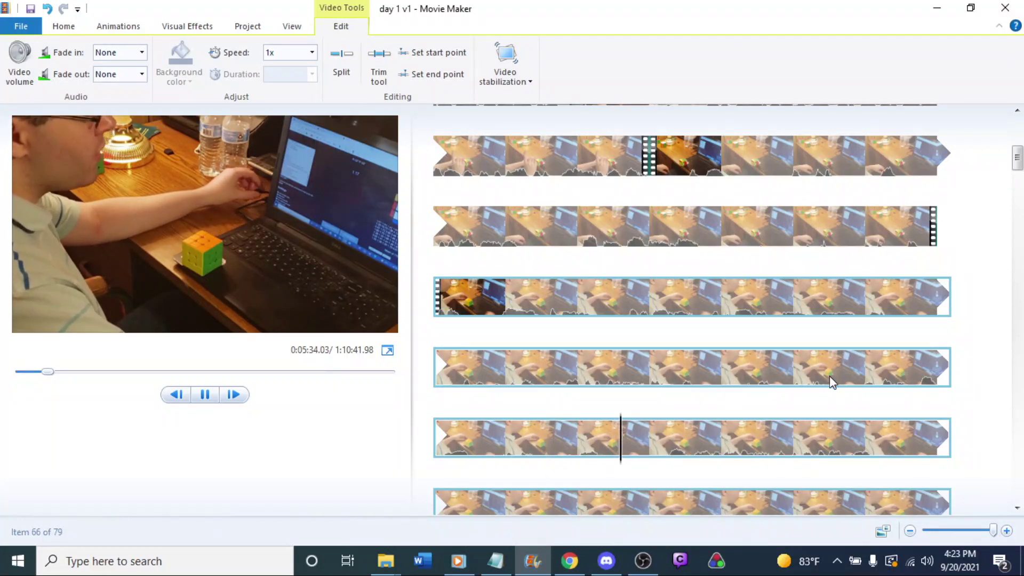
key(space)
click(728, 299)
key(space)
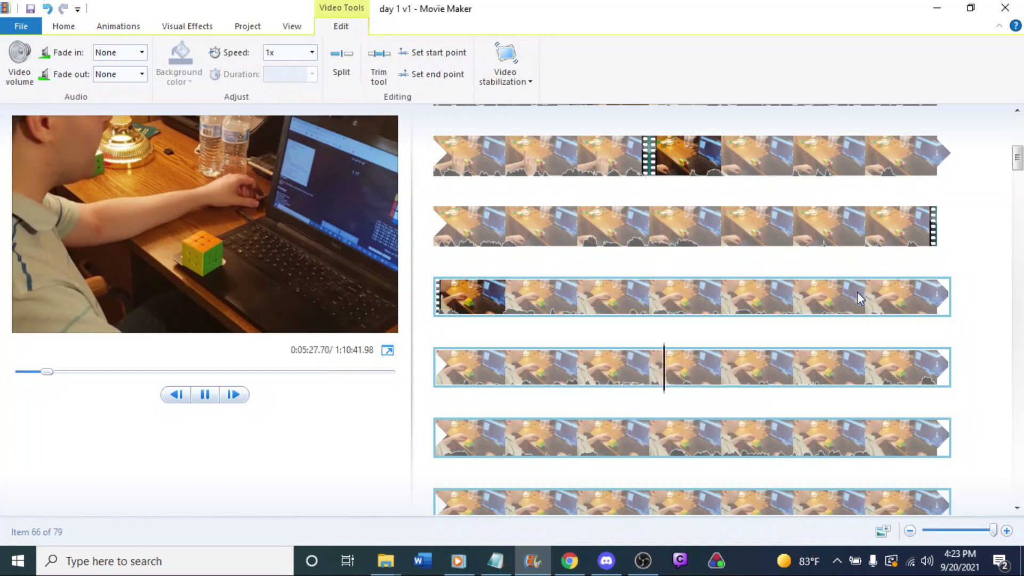
click(725, 290)
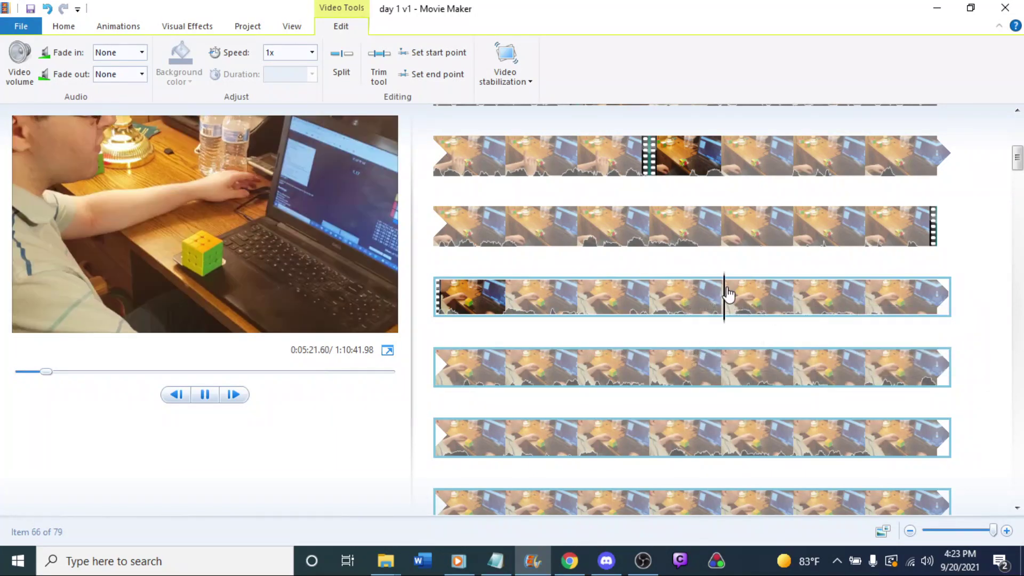
click(475, 296)
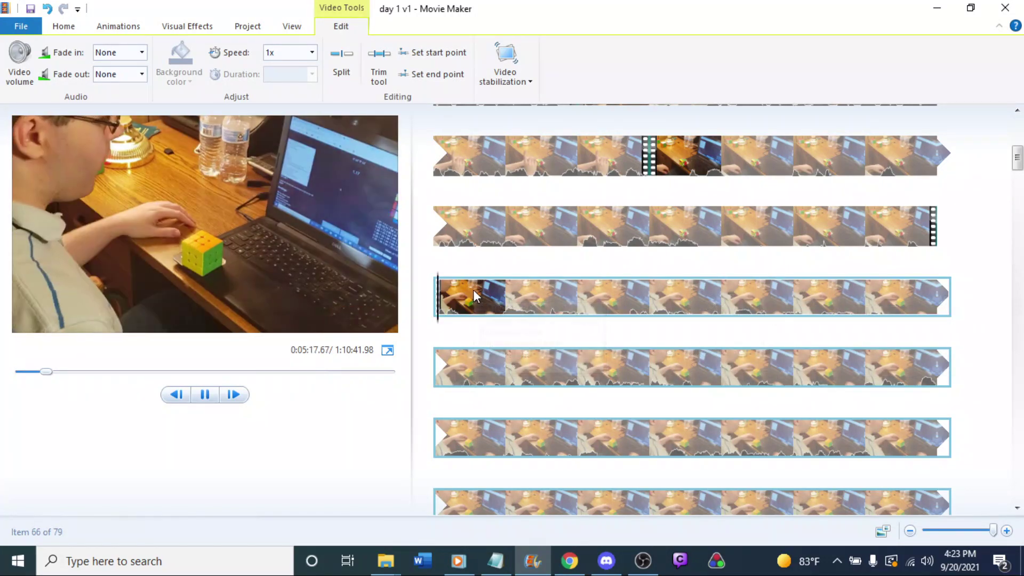
click(833, 291)
click(643, 296)
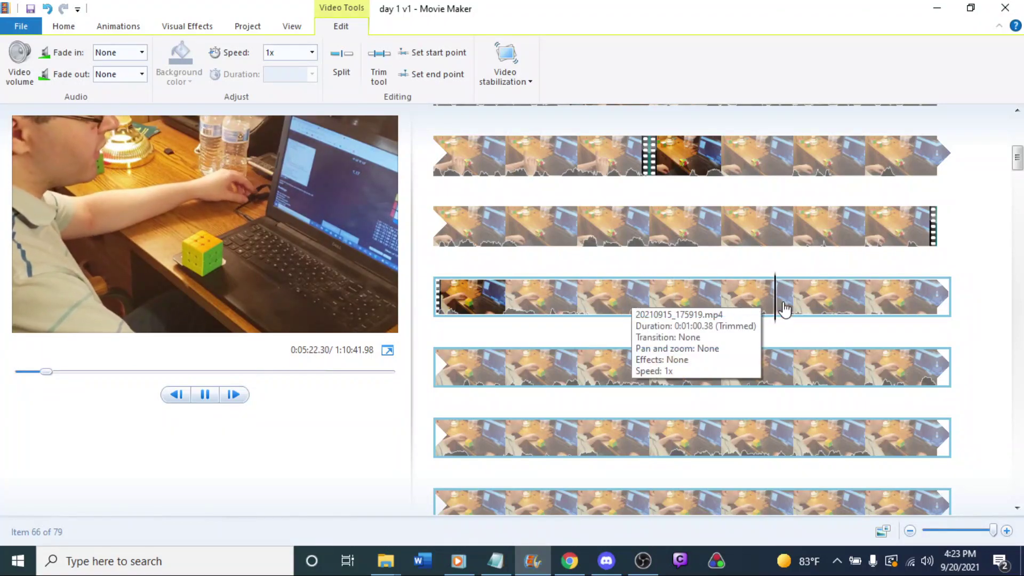
click(674, 302)
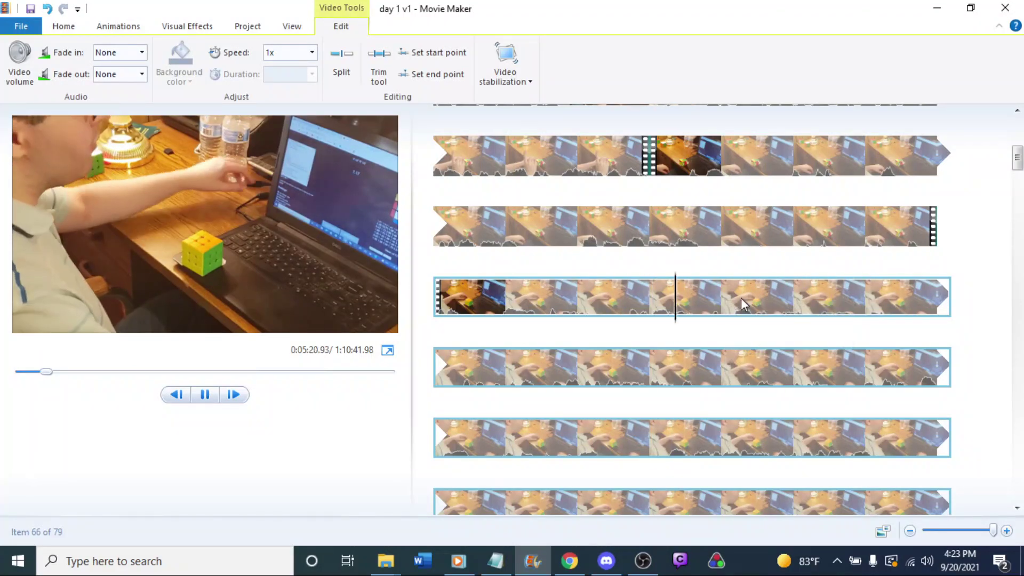
key(space)
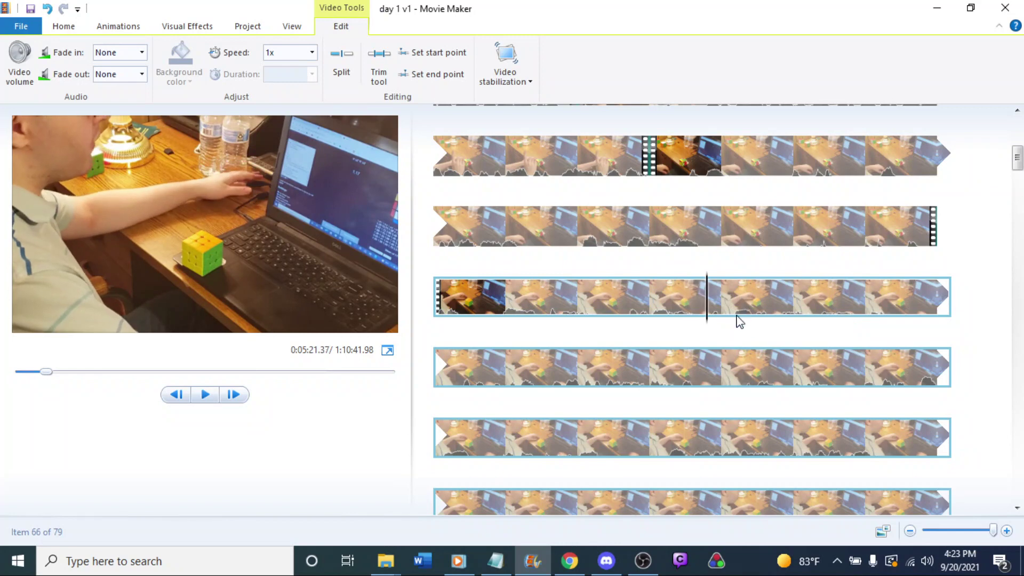
right_click(707, 314)
click(762, 472)
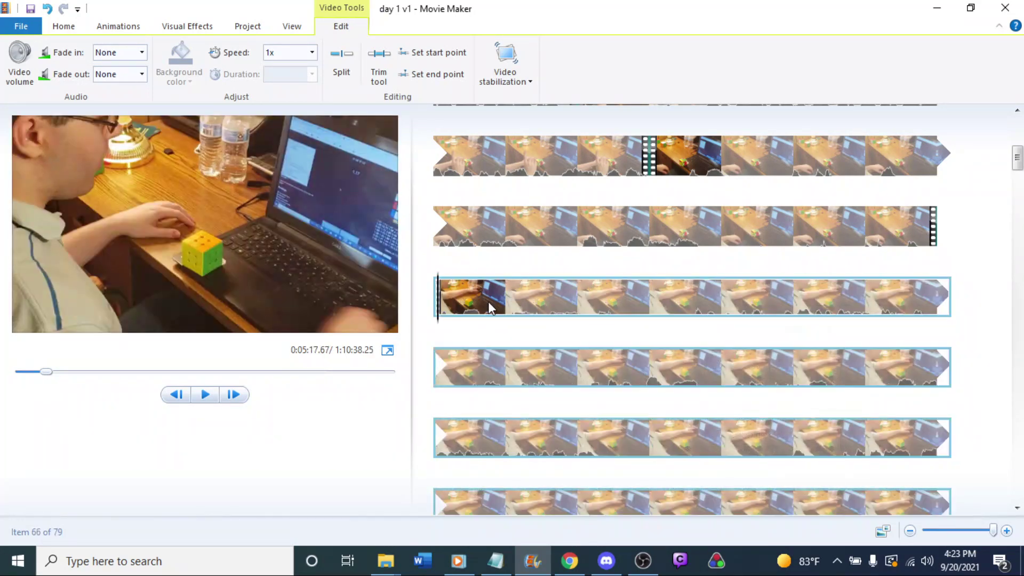
Split the clip at 0:05:20.20 and trim the start of the following clip to 0:05:21.10.
key(space)
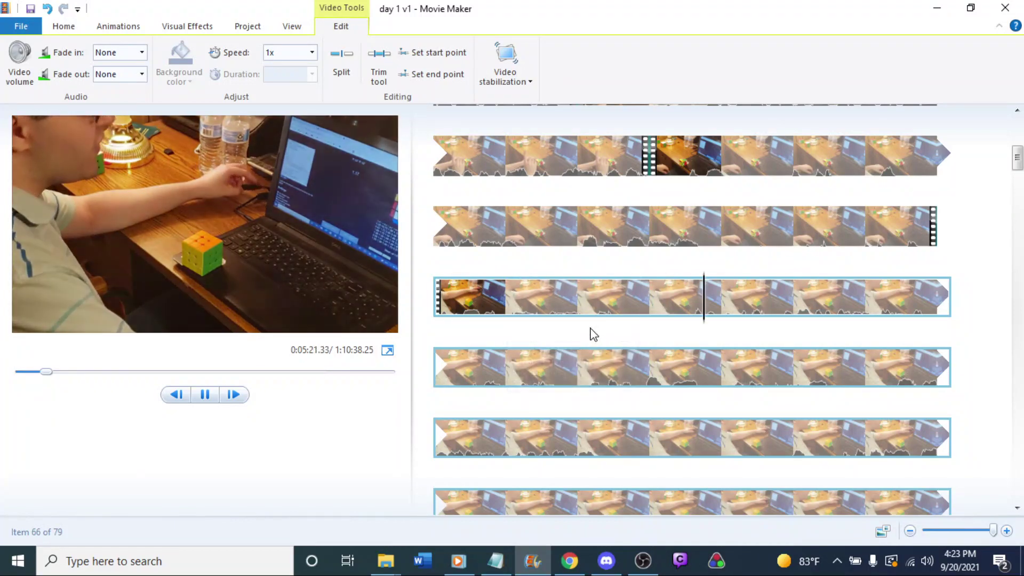
click(548, 291)
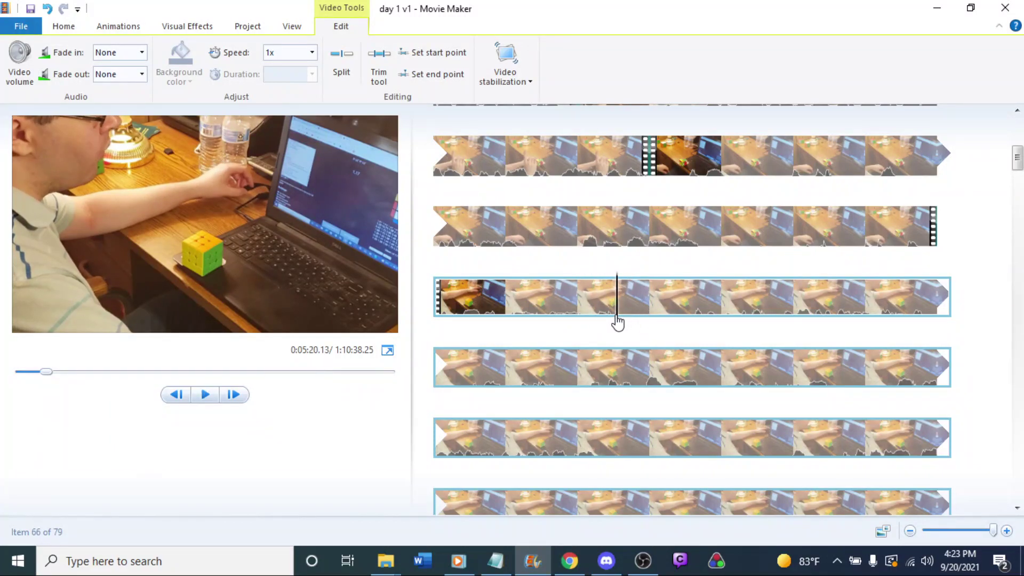
right_click(622, 322)
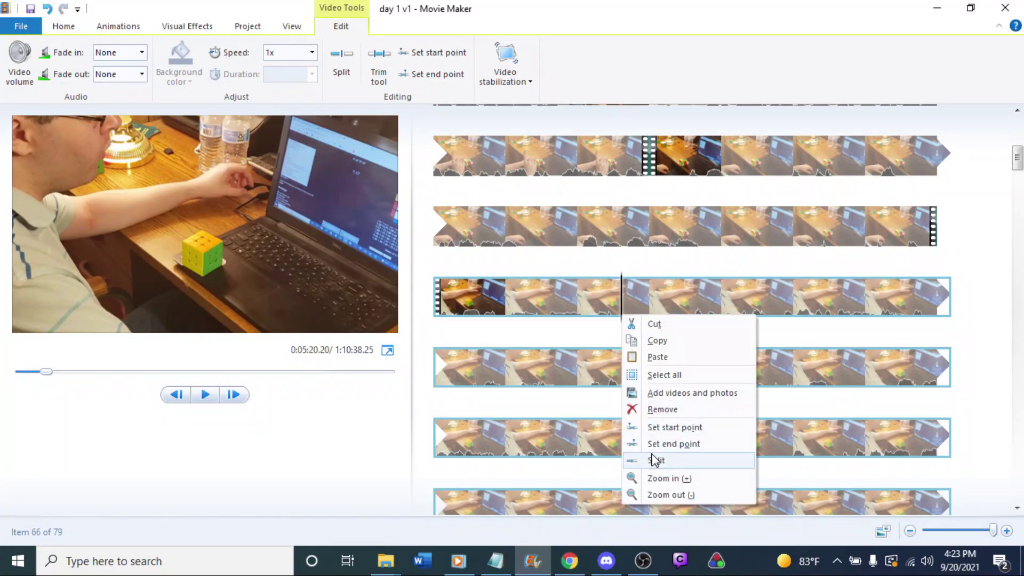
click(658, 458)
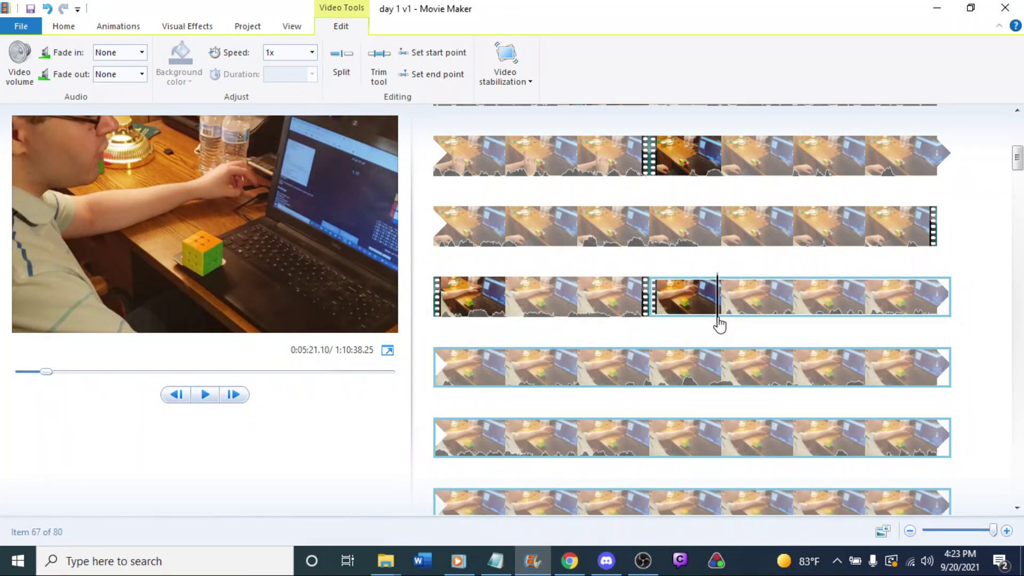
right_click(719, 324)
click(756, 426)
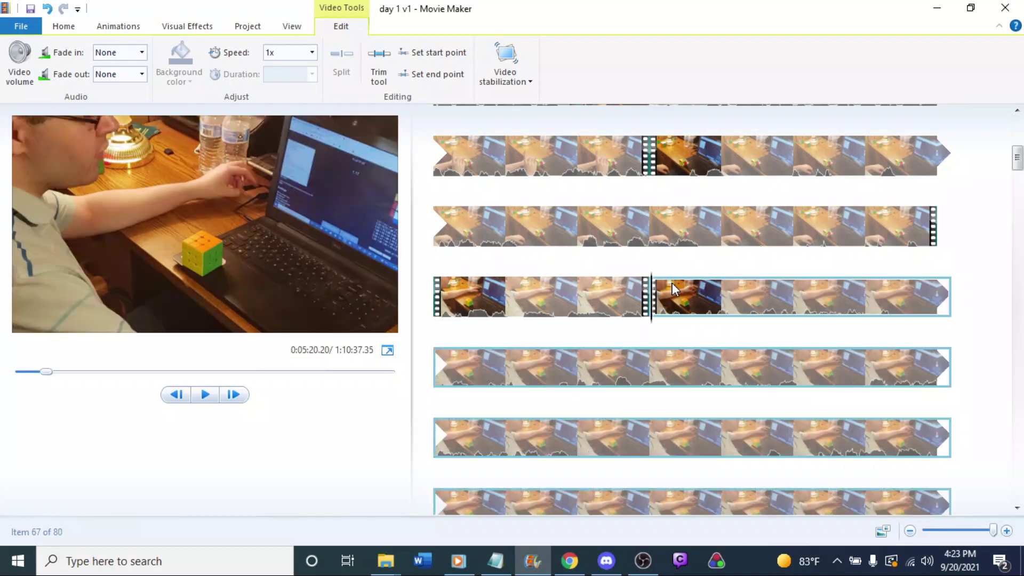
Play on past the new join at 0:05:20.20 and split the clip at 0:05:23.63.
key(space)
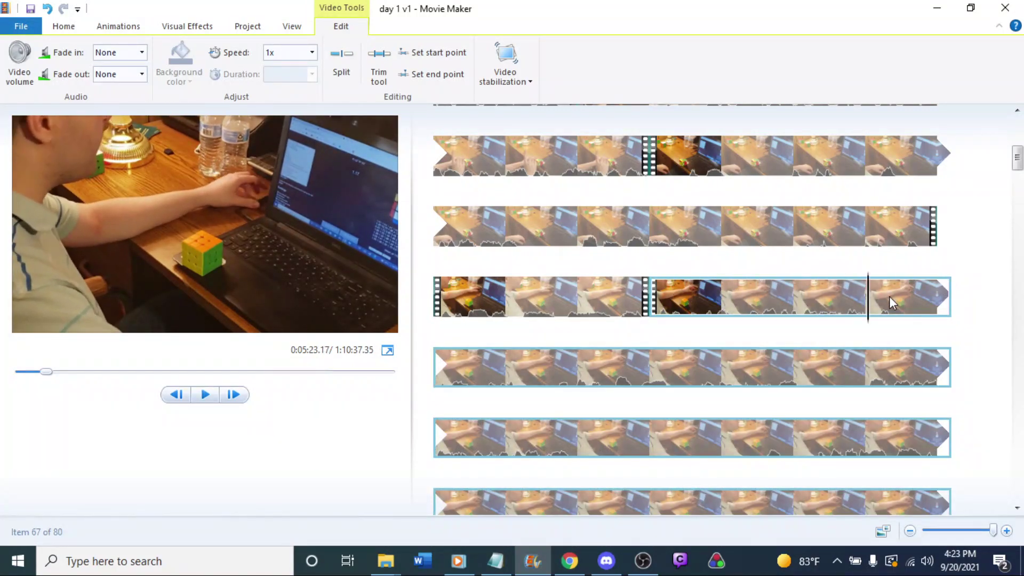
click(904, 295)
right_click(902, 318)
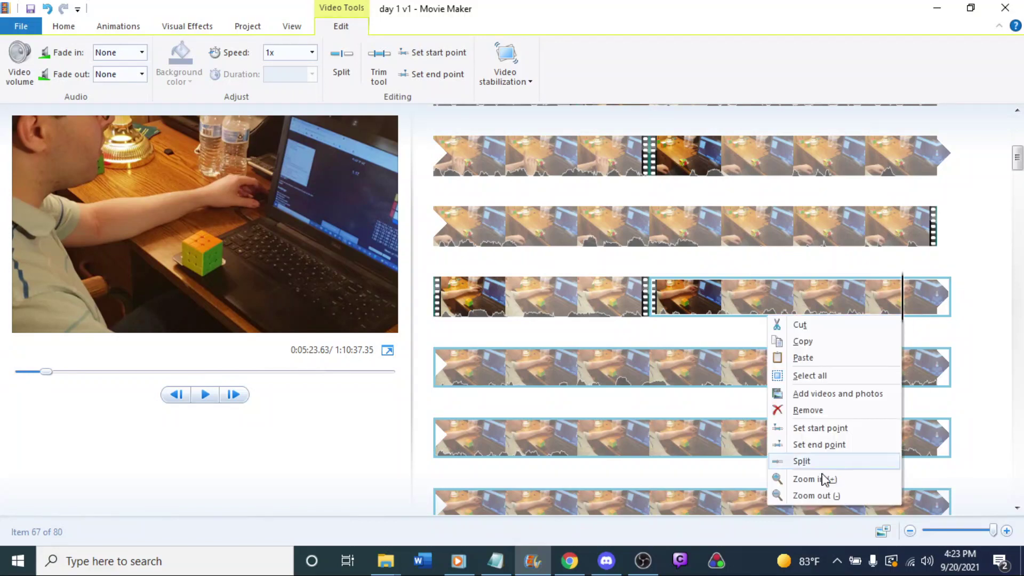
click(802, 461)
Find the end of the pause after 0:05:23.63, split there at 0:05:24.17 and delete the short piece between the two splits.
key(space)
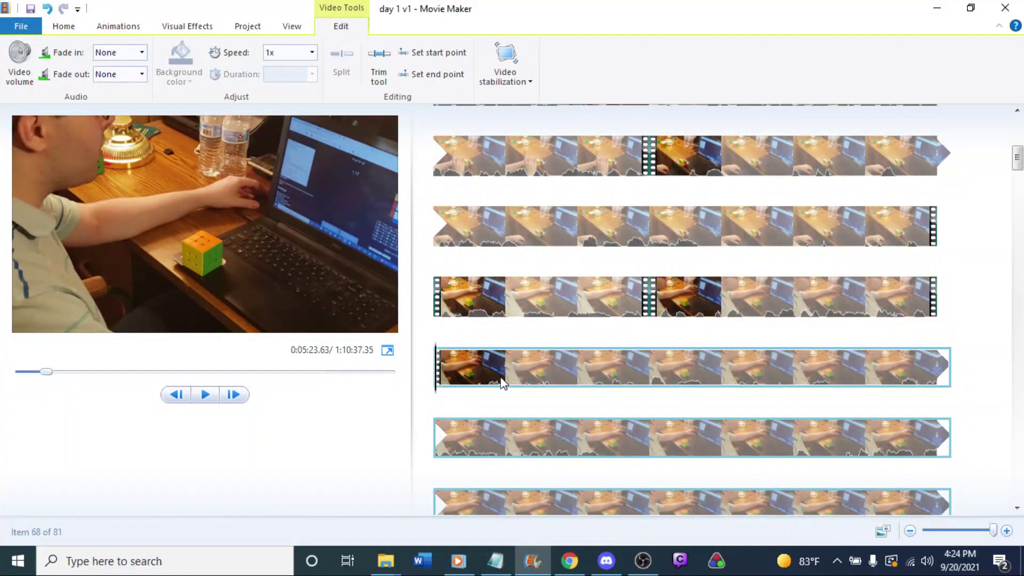
key(space)
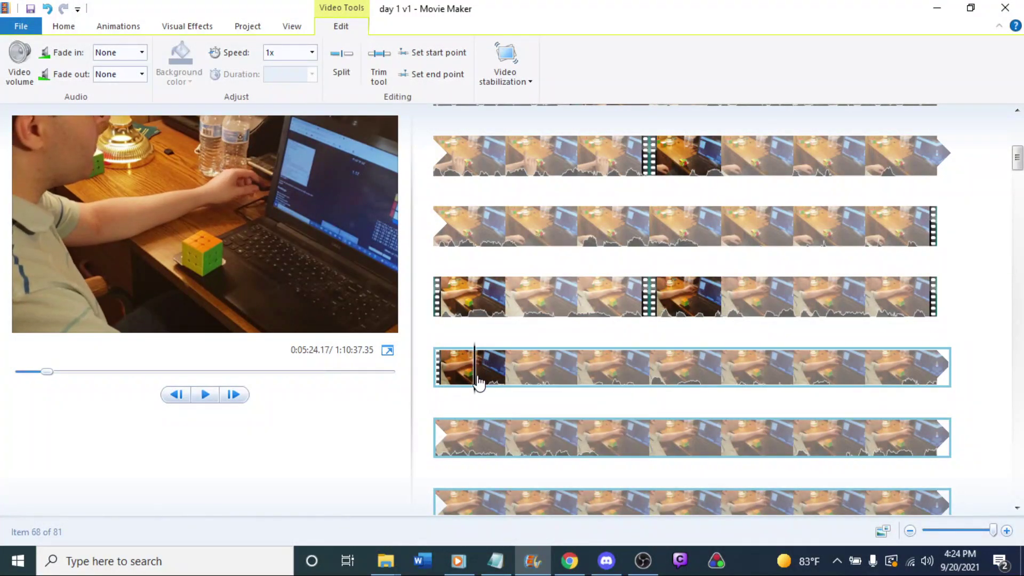
right_click(479, 383)
click(508, 331)
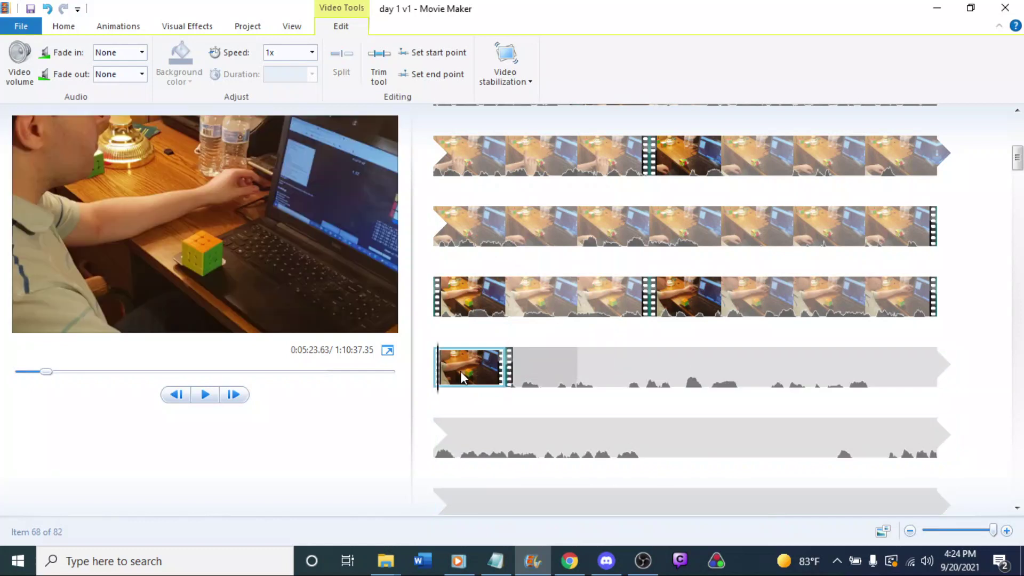
key(Delete)
Play on past the join at 0:05:23.63 and split the clip at 0:05:28.80 where the next pause begins.
key(space)
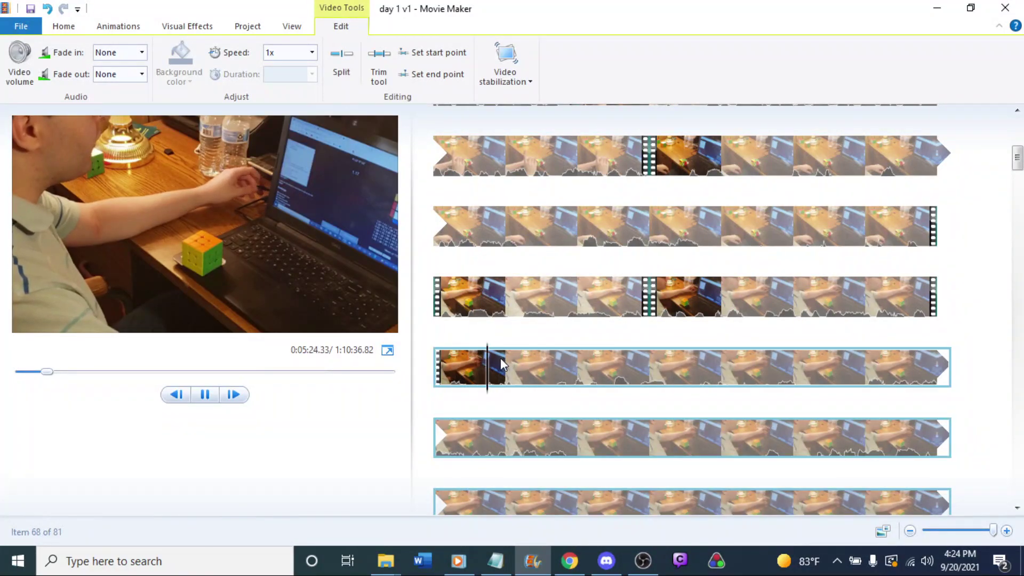
click(520, 362)
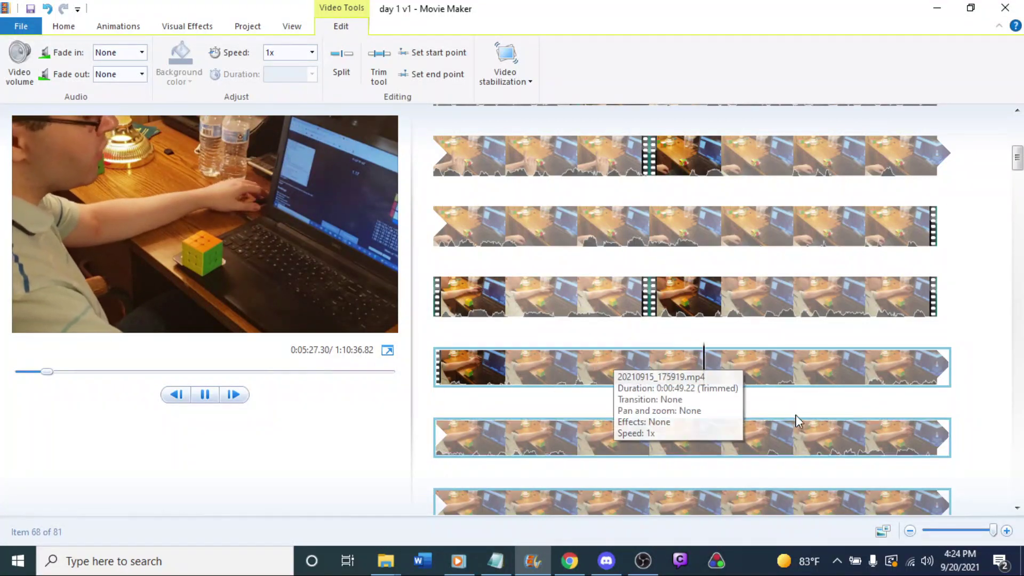
right_click(812, 382)
click(846, 336)
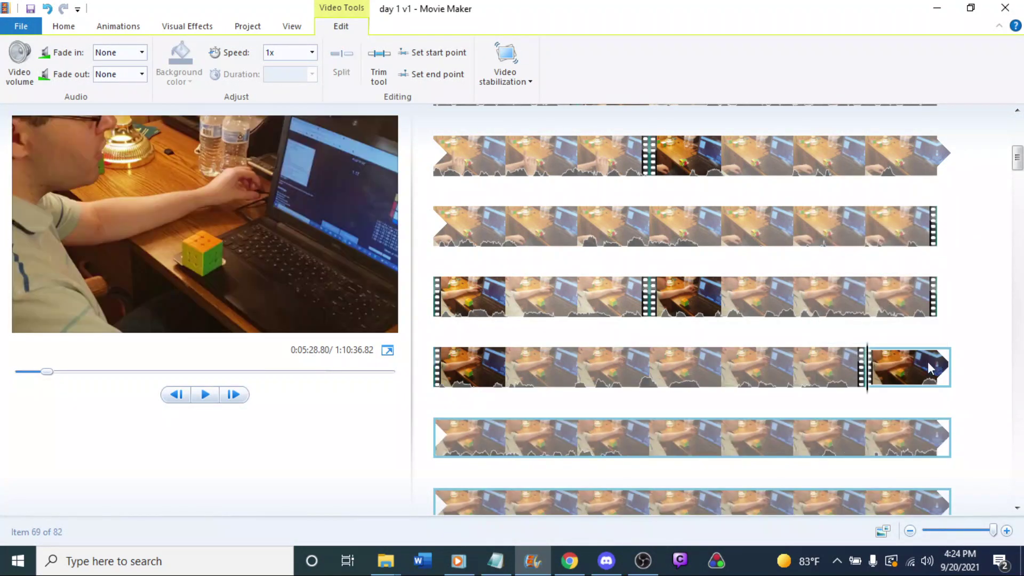
Find the end of this pause, split the clip at 0:05:29.50 and remove the footage from 0:05:28.80 up to that split.
key(space)
click(894, 368)
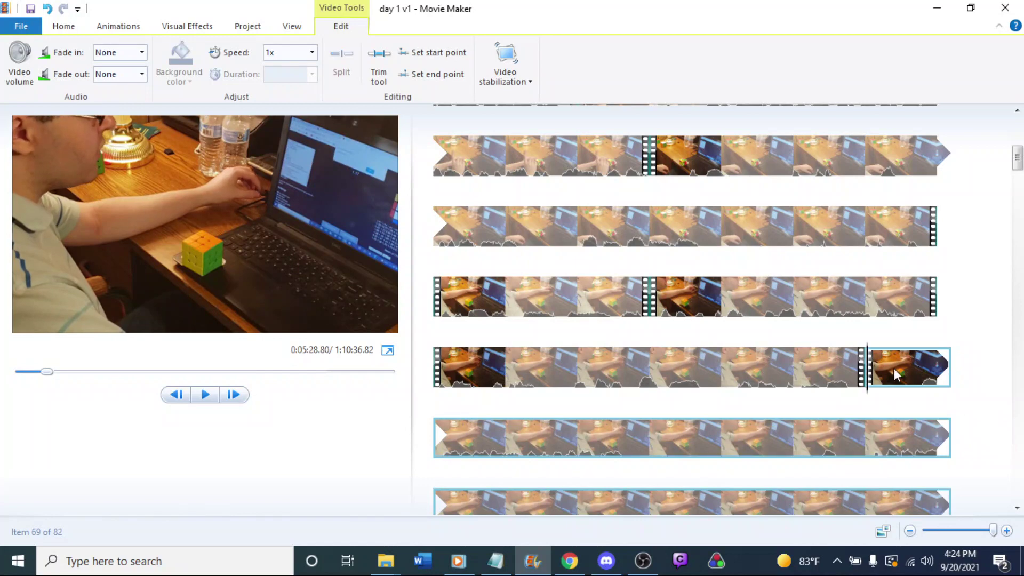
click(908, 382)
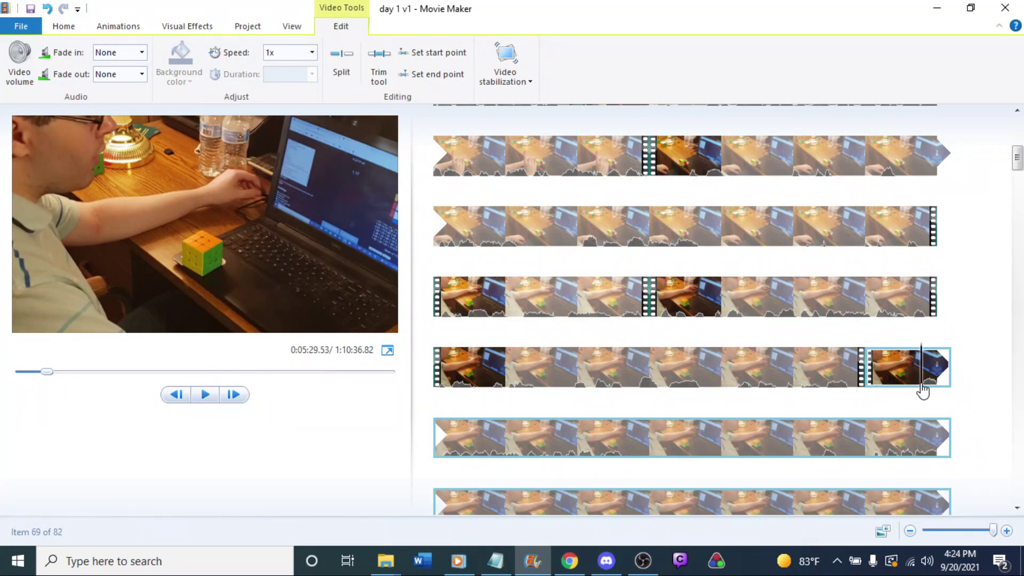
right_click(919, 390)
click(842, 337)
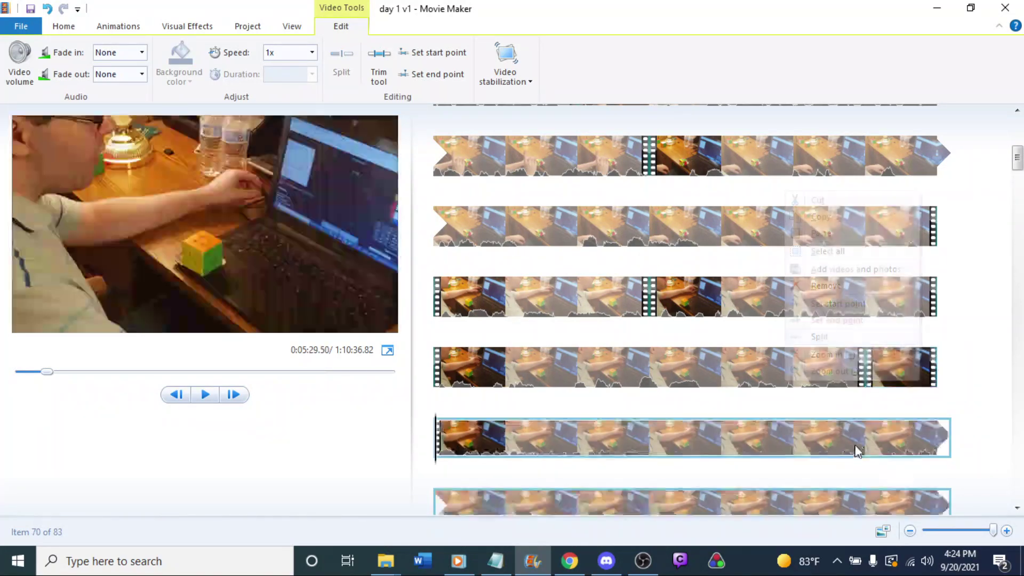
key(Delete)
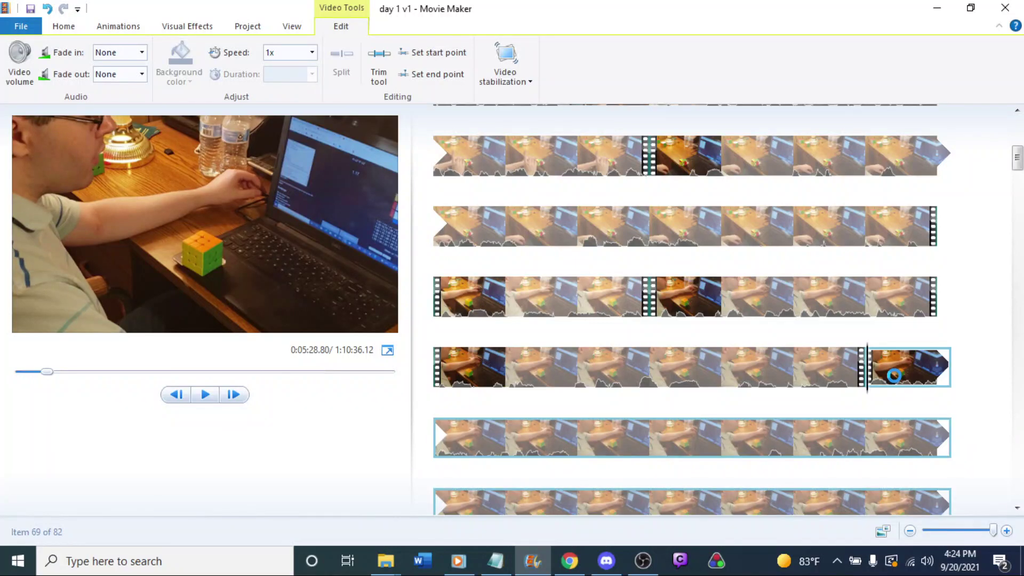
Go back to the 64x clip at 0:04:26.33 and play the edited footage from there to review the cuts.
scroll(886, 378, up, 5)
click(640, 226)
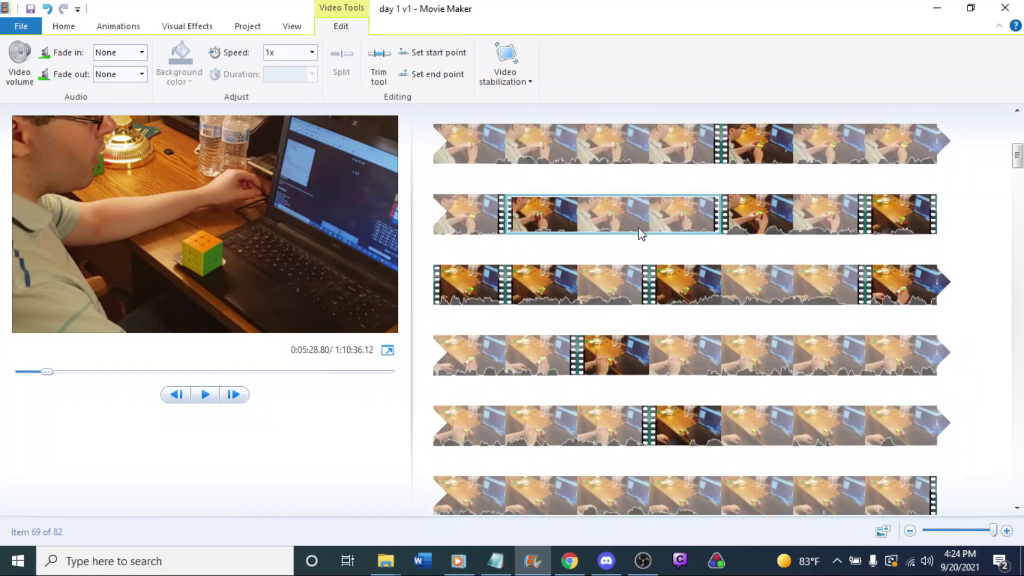
scroll(693, 251, up, 4)
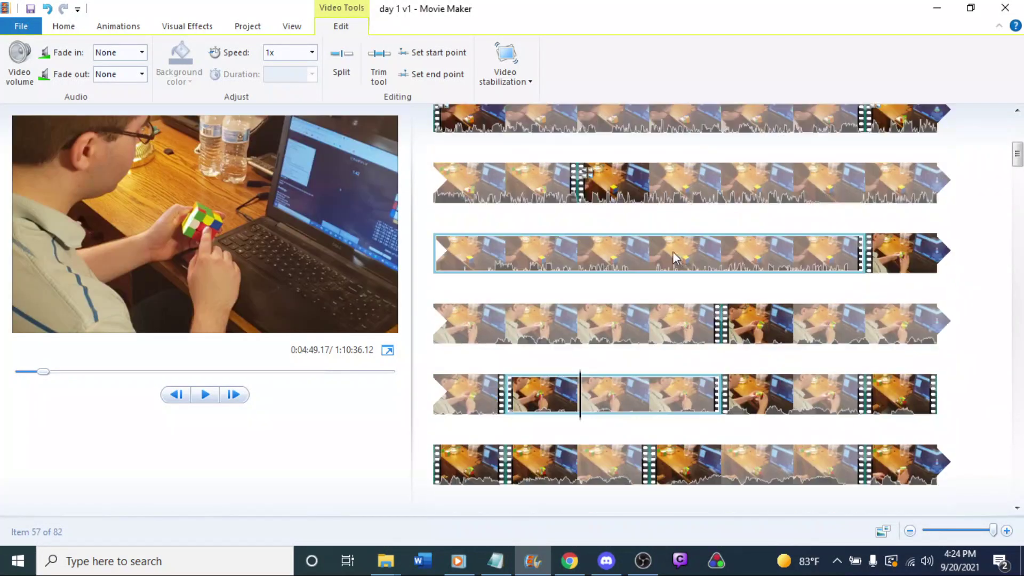
click(812, 248)
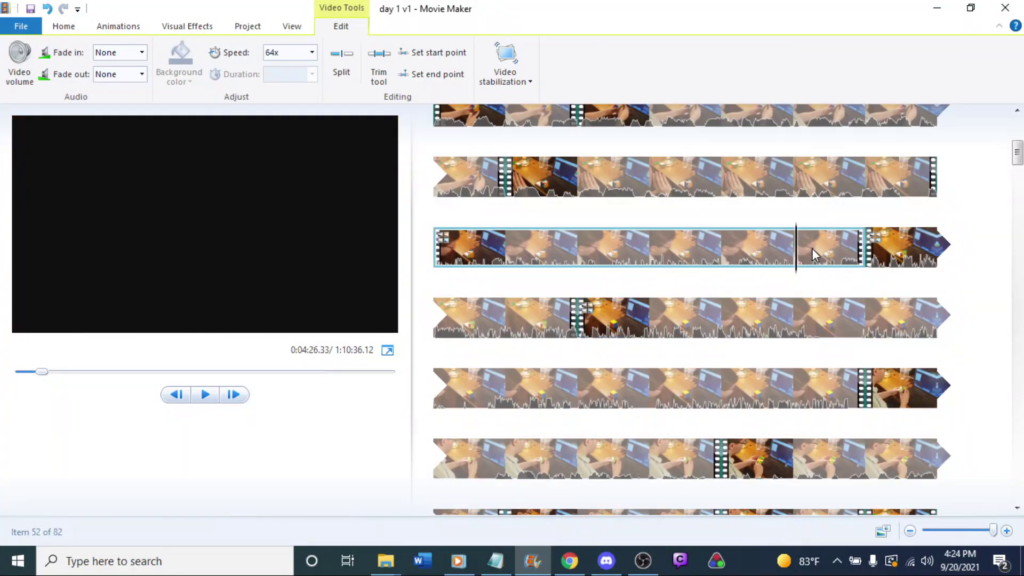
key(space)
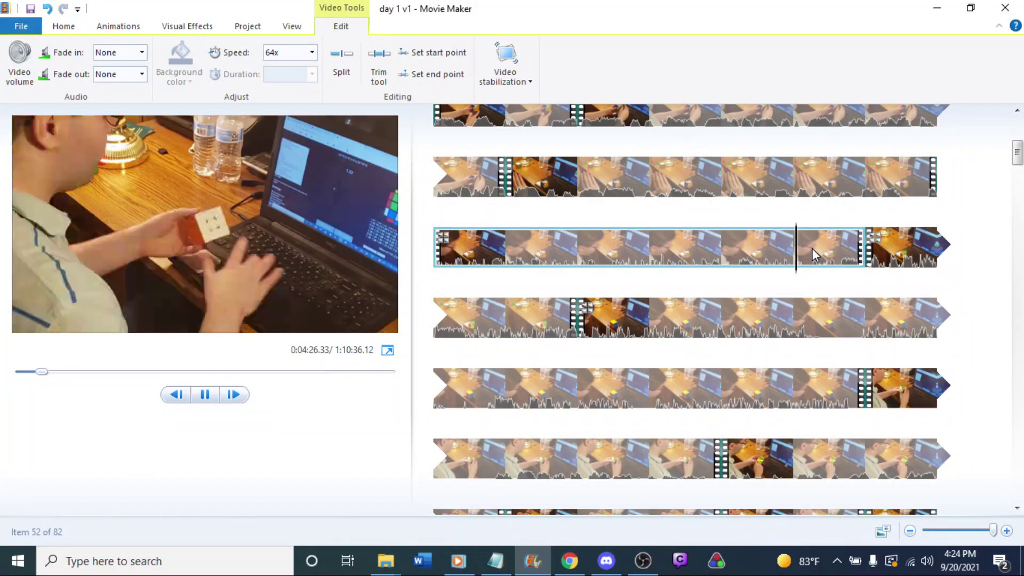
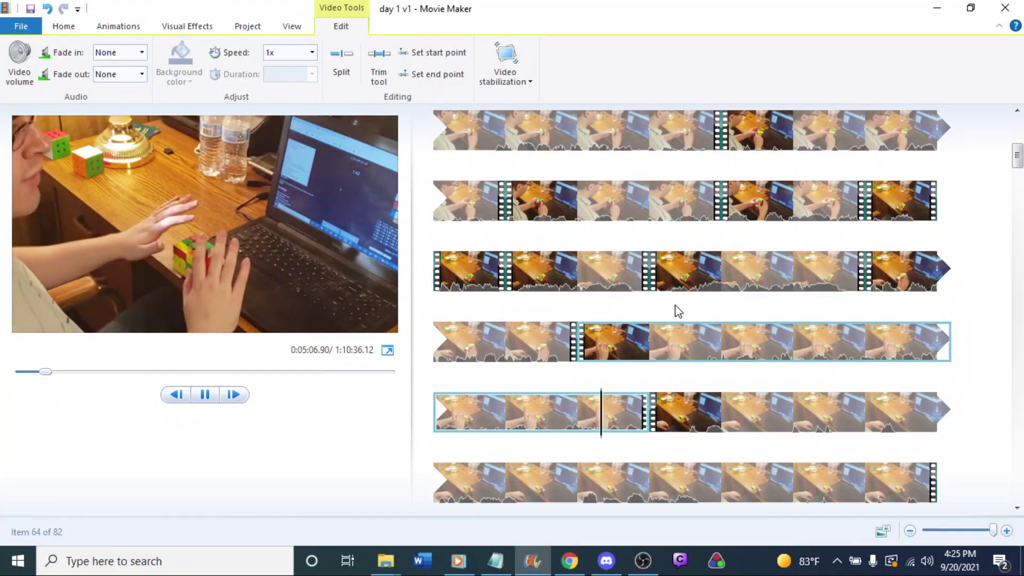
Replay the stretches from 0:05:06.63 and 0:05:13.97 to check the pacing and joins up to the latest cut.
scroll(677, 310, down, 2)
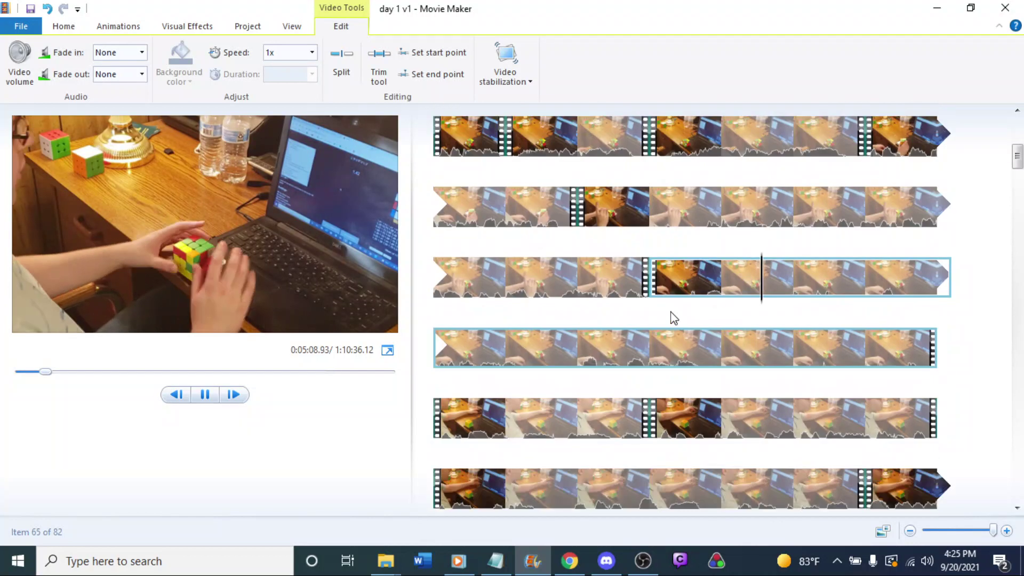
click(635, 299)
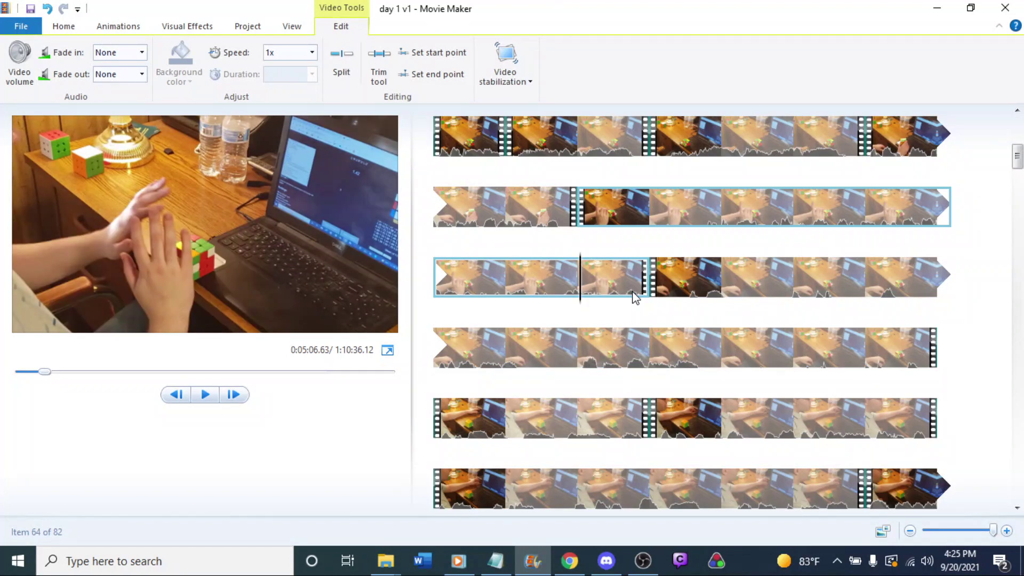
key(space)
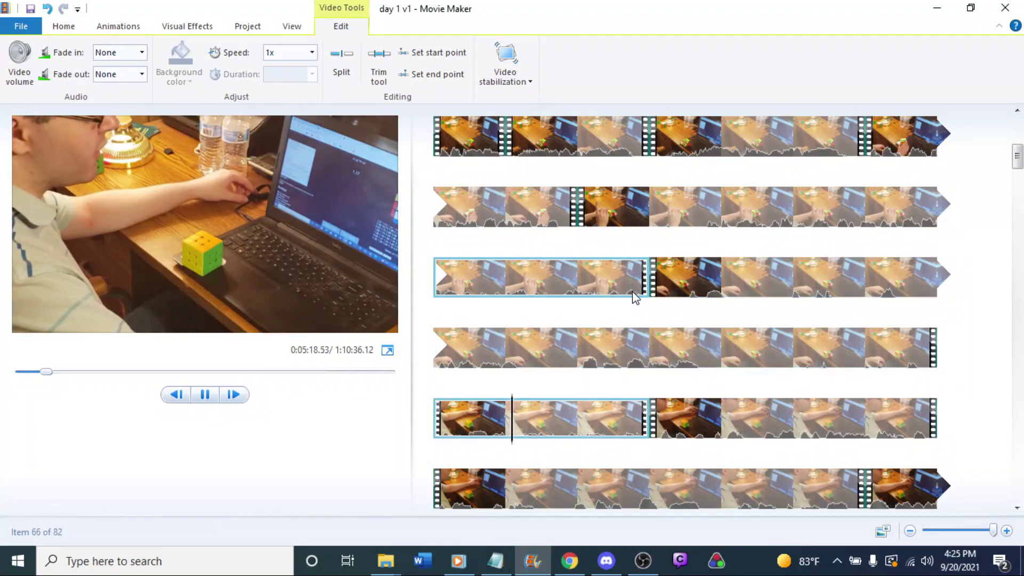
click(688, 341)
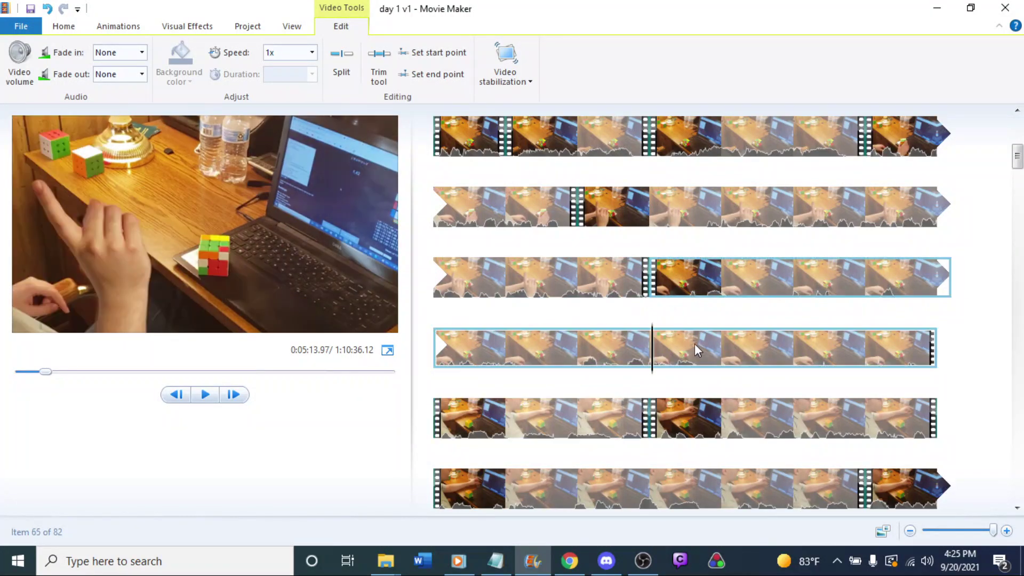
key(space)
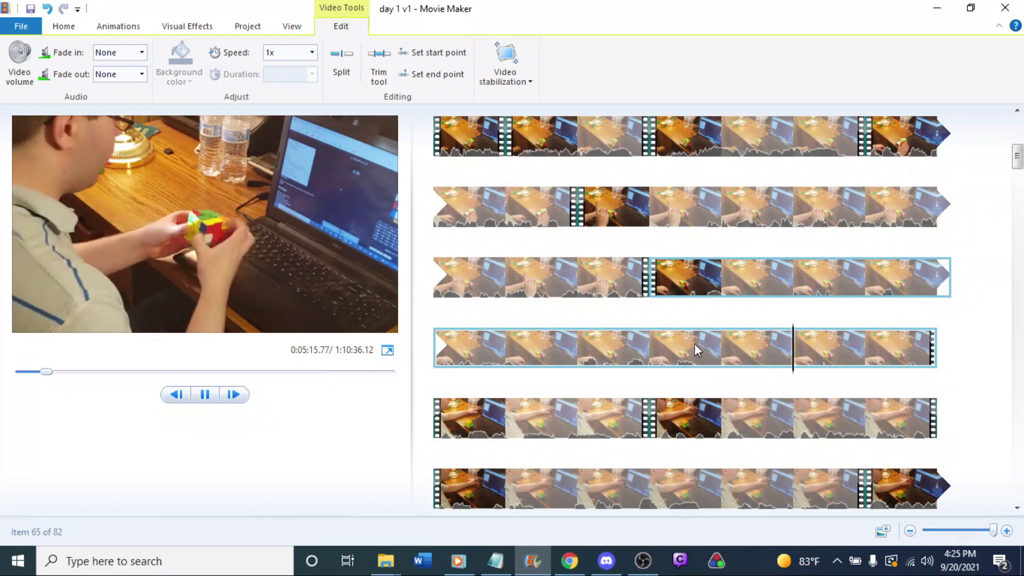
key(space)
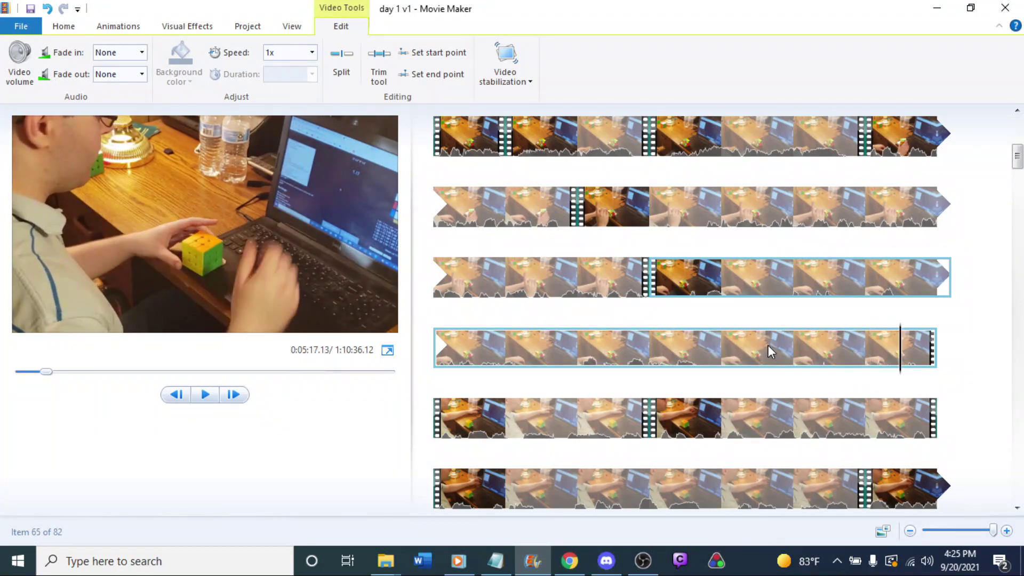
click(751, 343)
key(space)
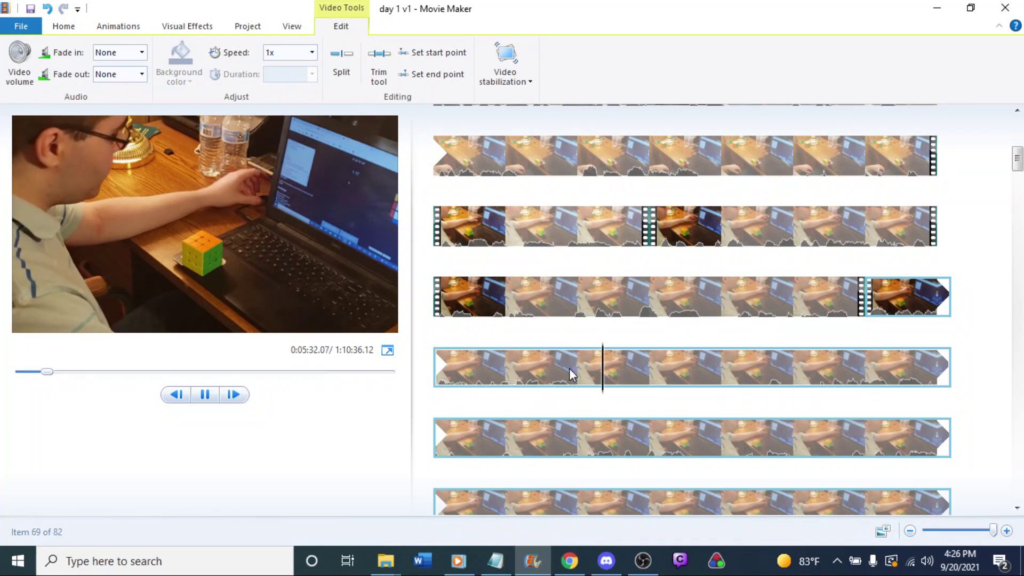
Return to the start of the next pause and split the clip at 0:05:31.73.
click(506, 367)
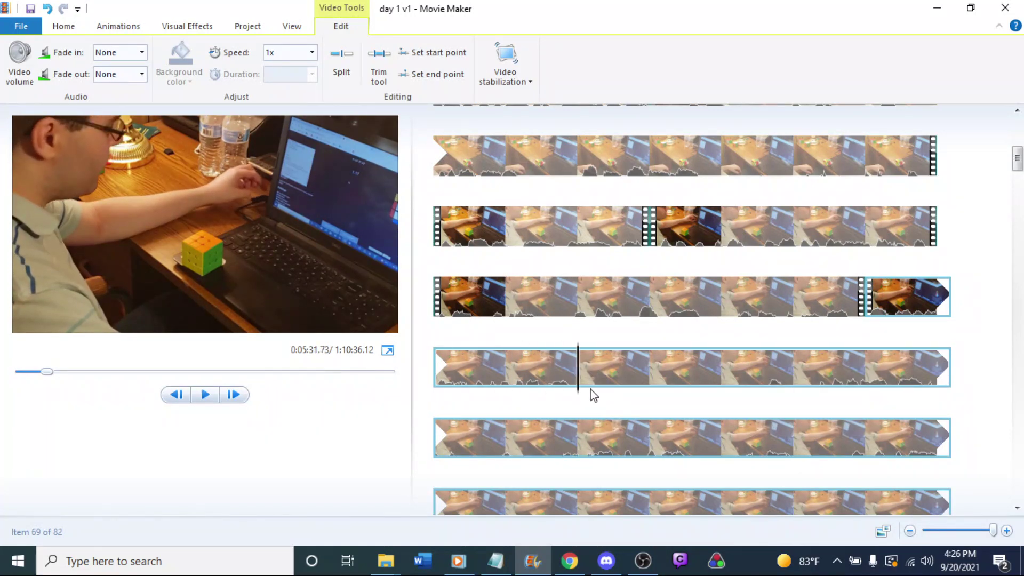
right_click(583, 384)
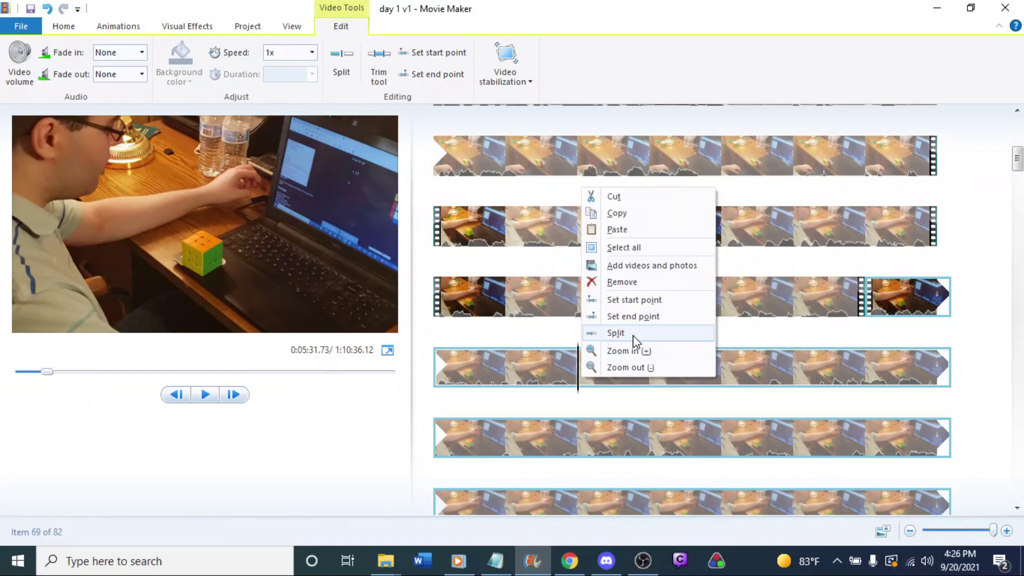
click(613, 334)
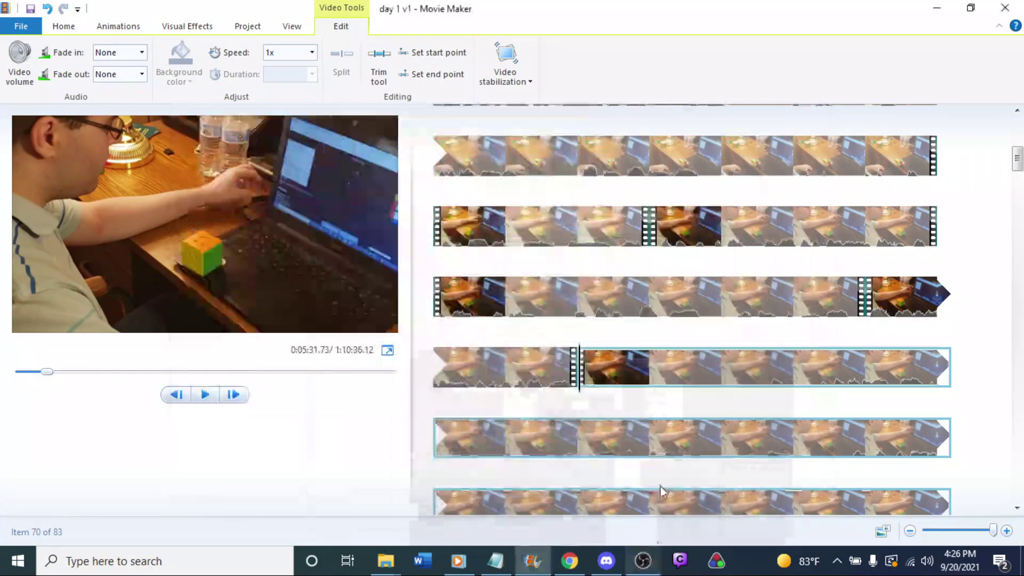
Locate the end of the pause, split the clip at 0:05:34.33 and delete the footage between 0:05:31.73 and that point.
key(space)
scroll(713, 377, down, 1)
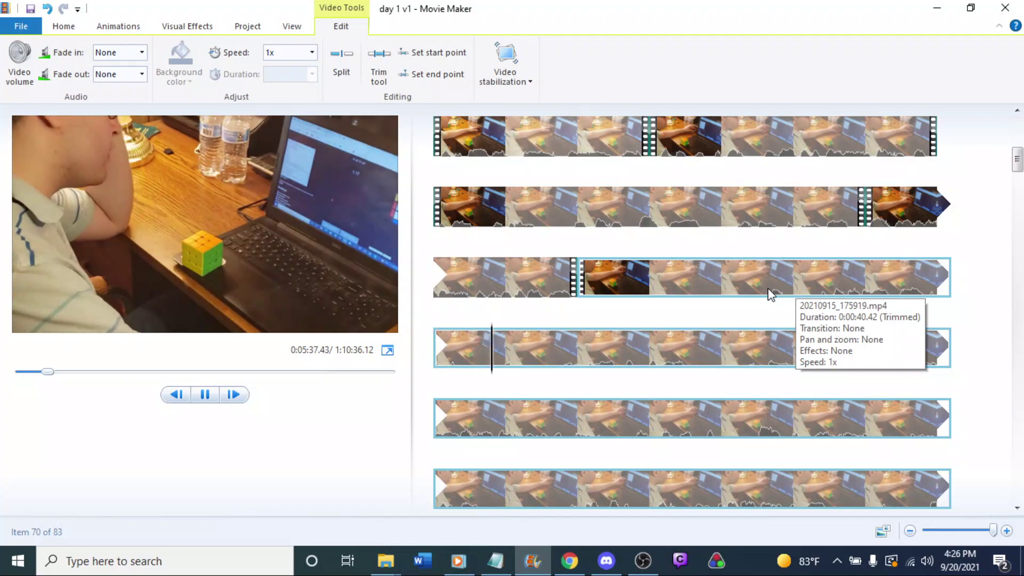
click(724, 288)
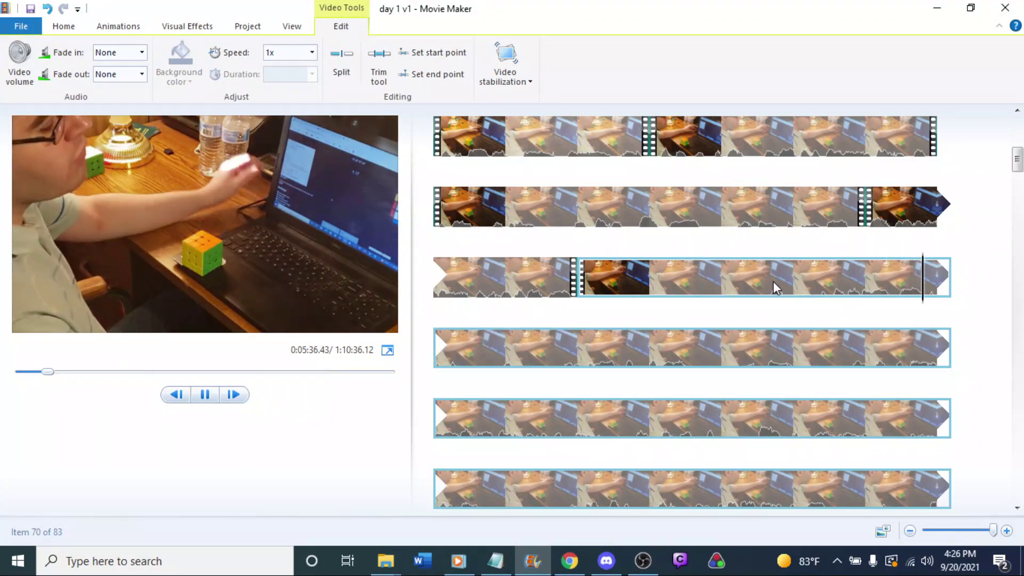
key(space)
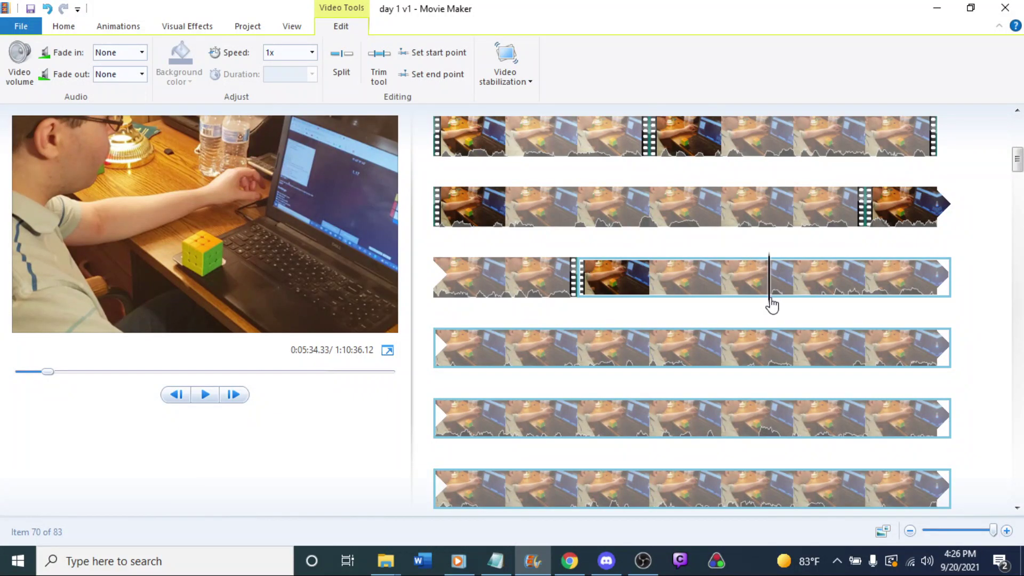
right_click(771, 305)
click(795, 443)
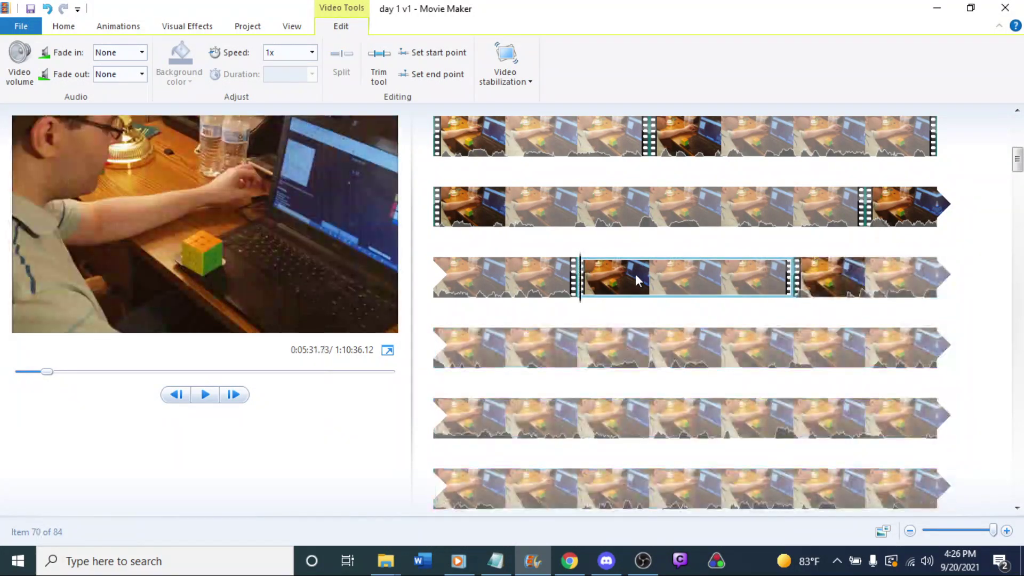
key(Delete)
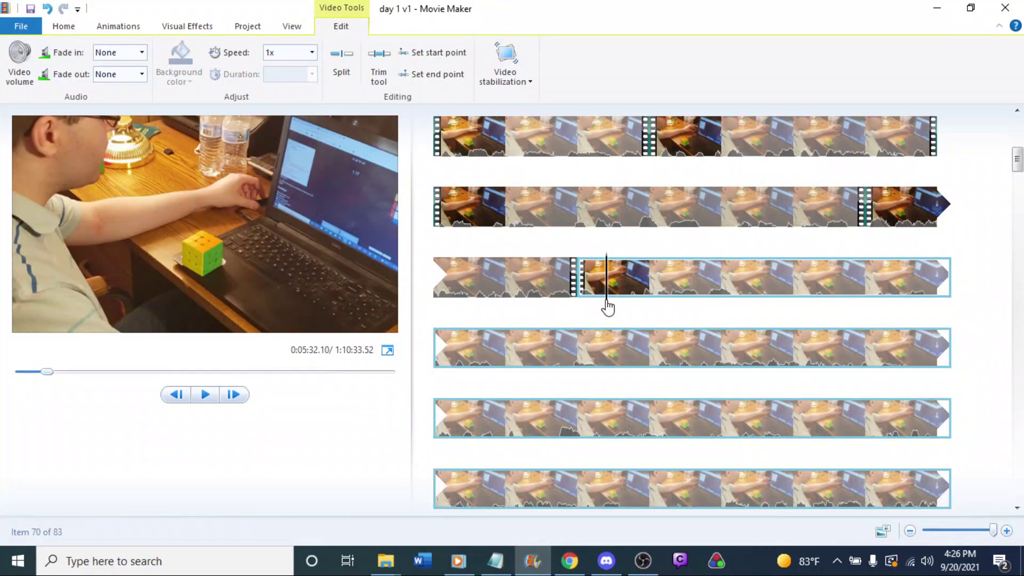
Play the footage around the new join at 0:05:31.73 to check the cut and look for the next pause.
key(space)
click(597, 274)
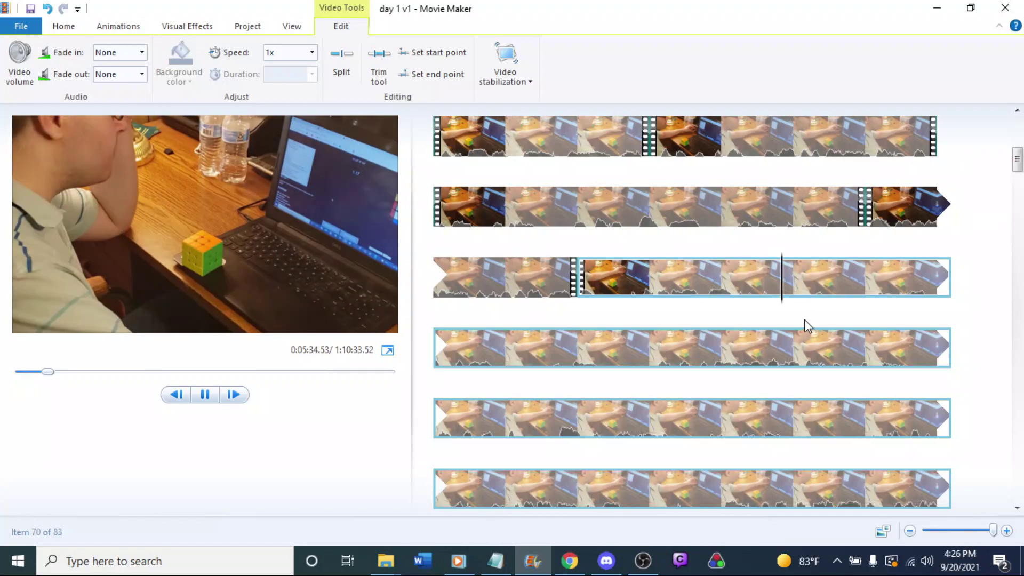
Play through the Rubik's cube clip to find the pause and split it at 0:05:37.63.
click(778, 280)
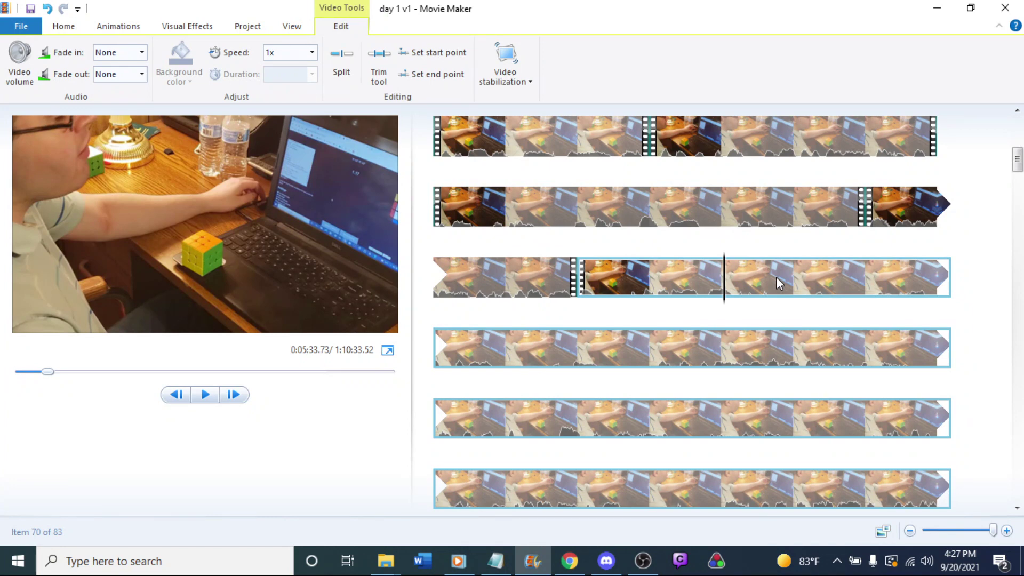
key(space)
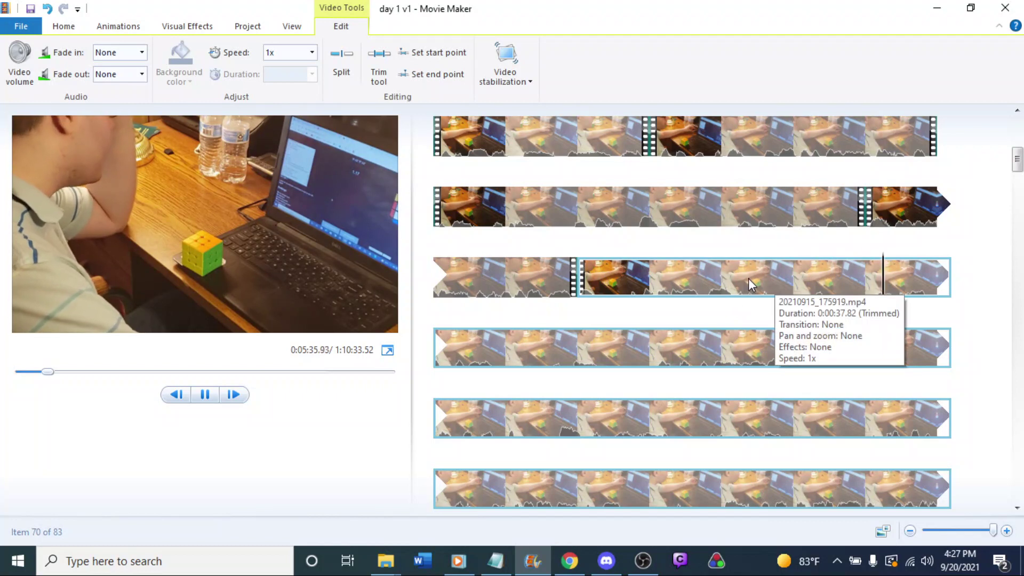
click(491, 351)
key(space)
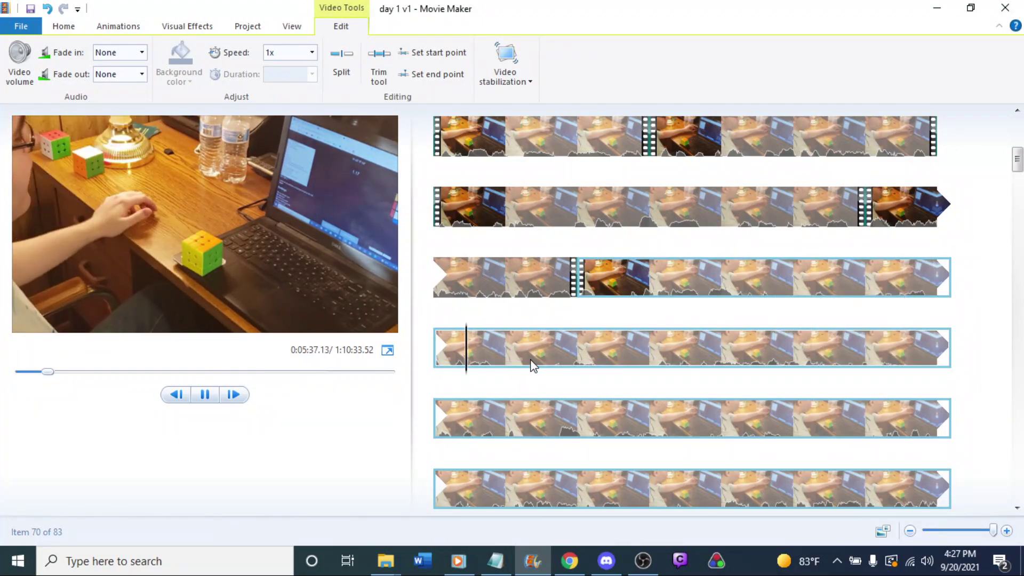
key(space)
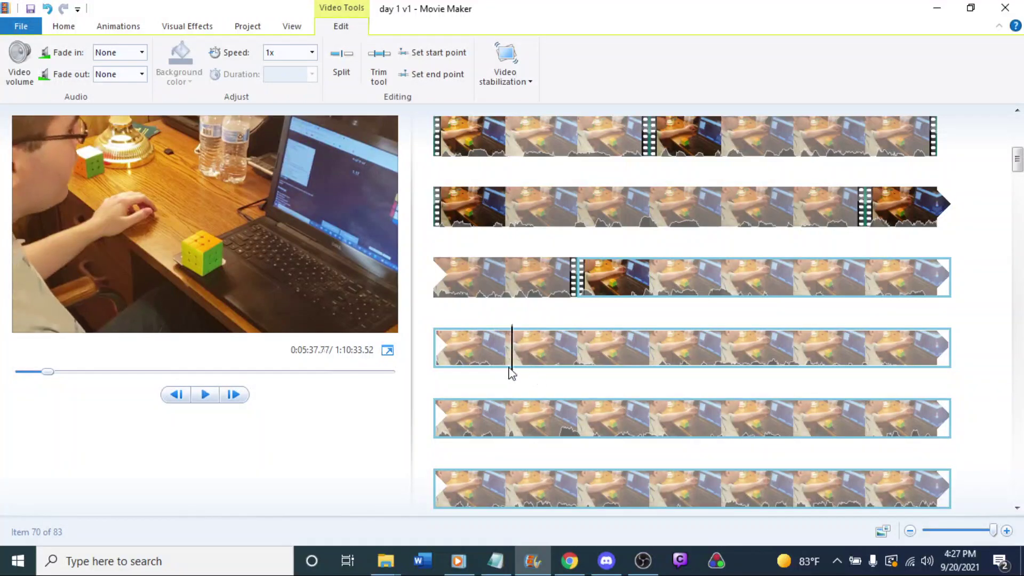
key(space)
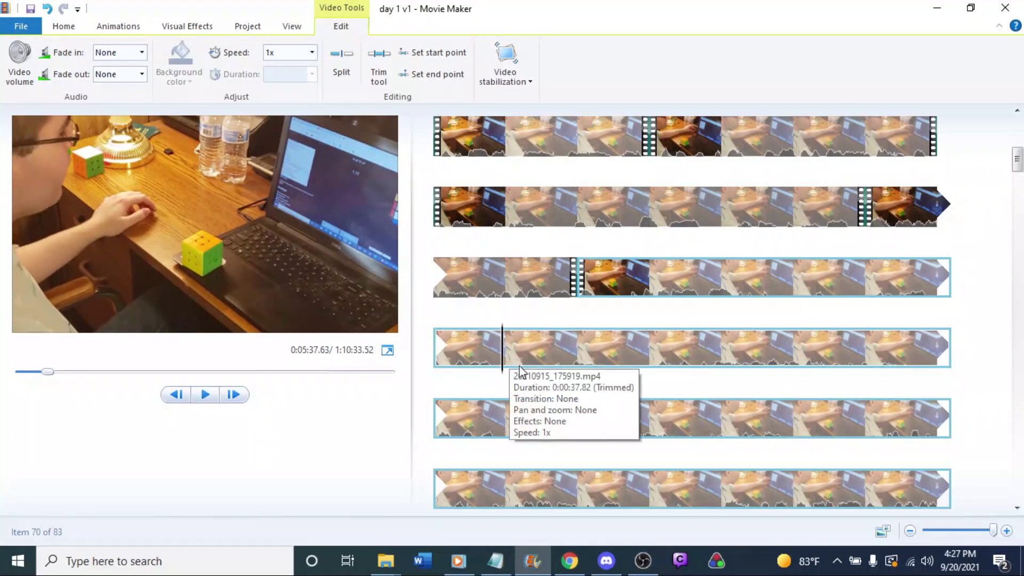
right_click(503, 366)
click(539, 320)
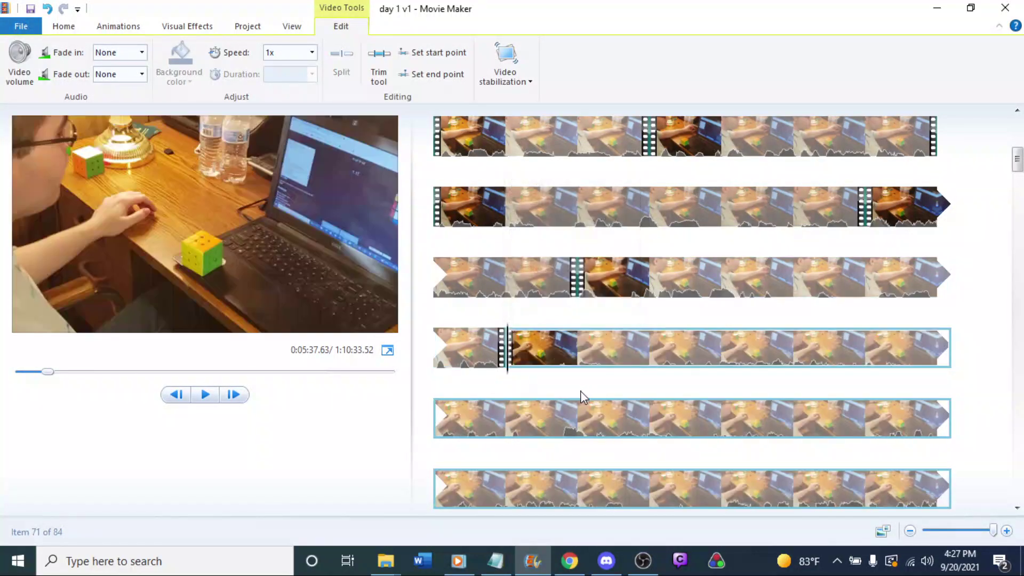
Split the clip at 0:05:38.27 and delete the short section between 0:05:37.63 and that point.
key(space)
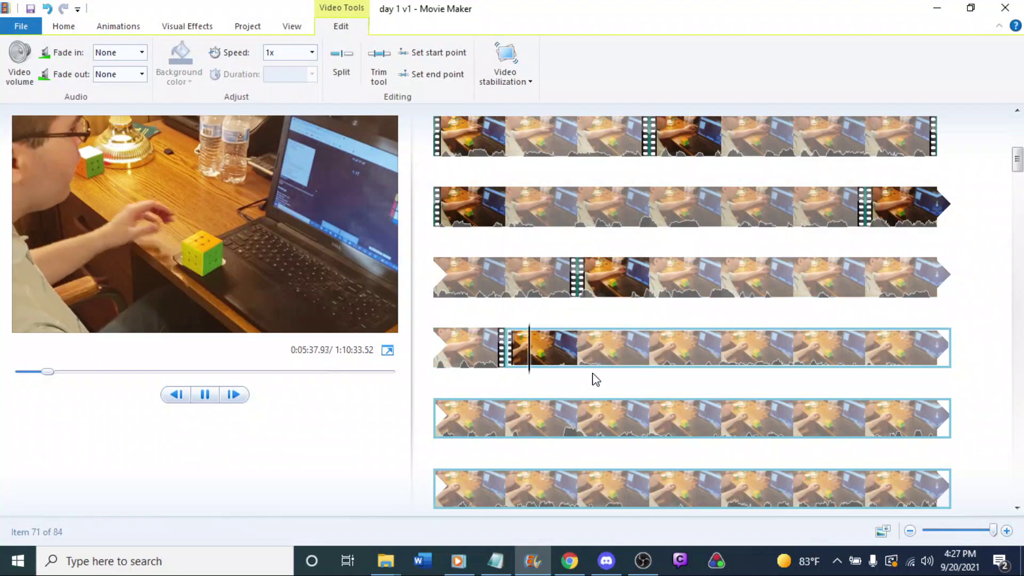
click(570, 356)
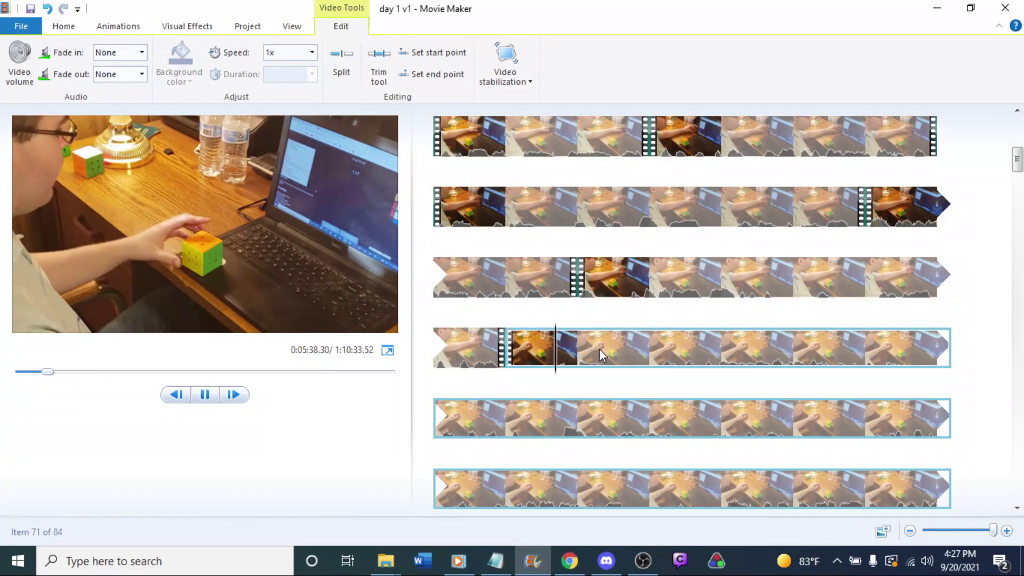
click(557, 349)
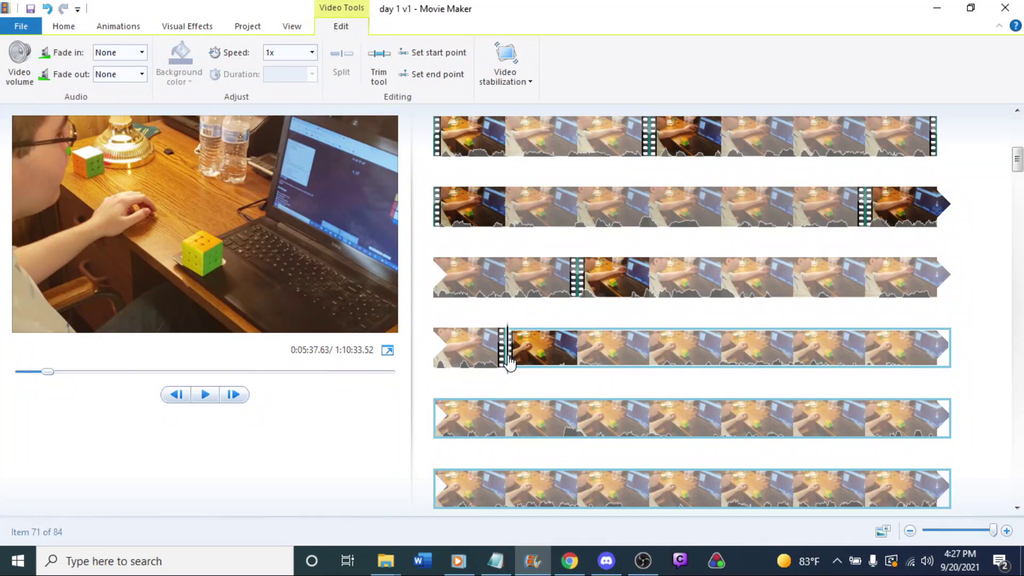
right_click(555, 367)
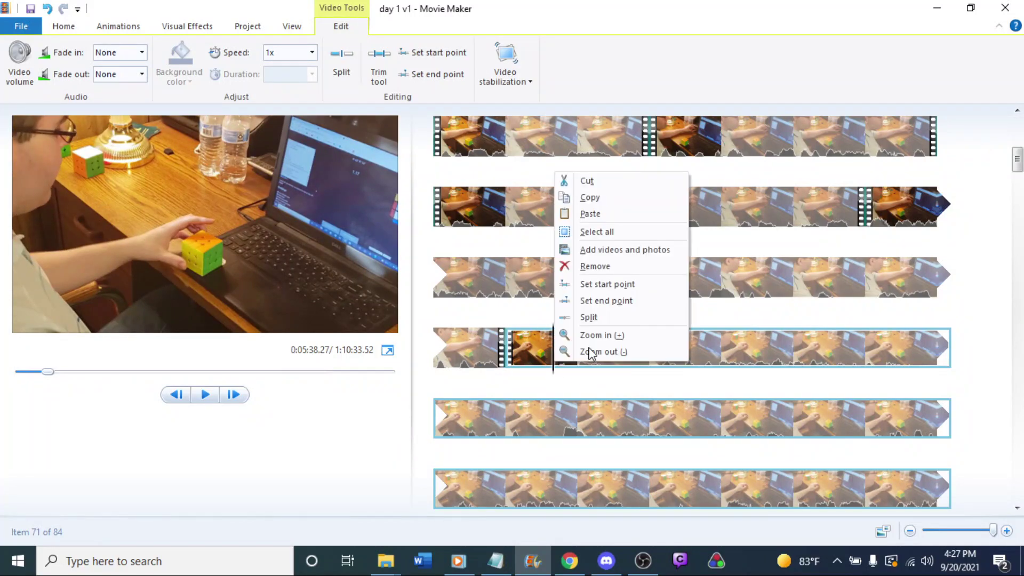
click(590, 318)
key(Delete)
Split the clip at 0:05:38.47 and 0:05:39.07 and remove the section between these two points.
key(space)
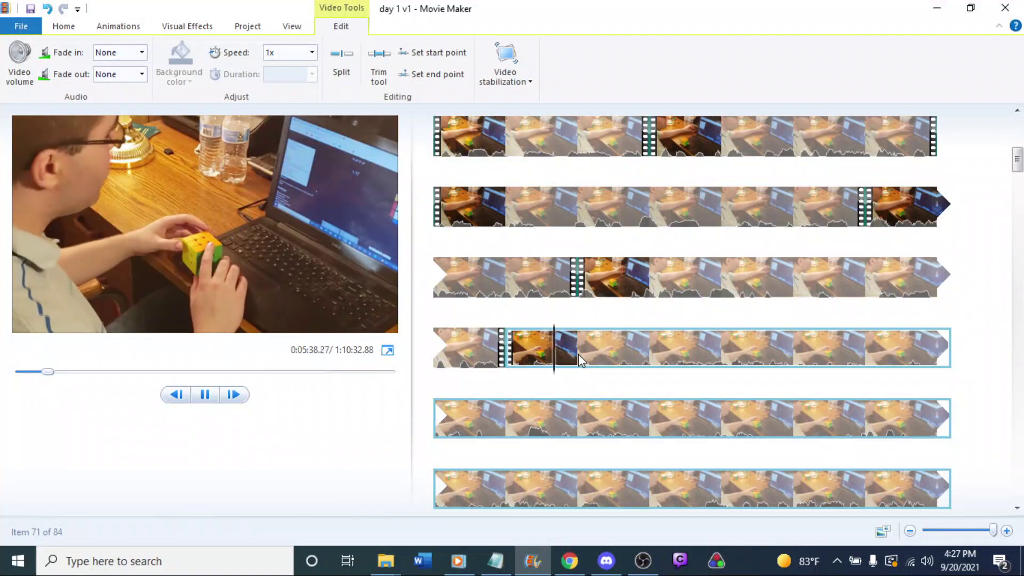
right_click(569, 361)
click(621, 319)
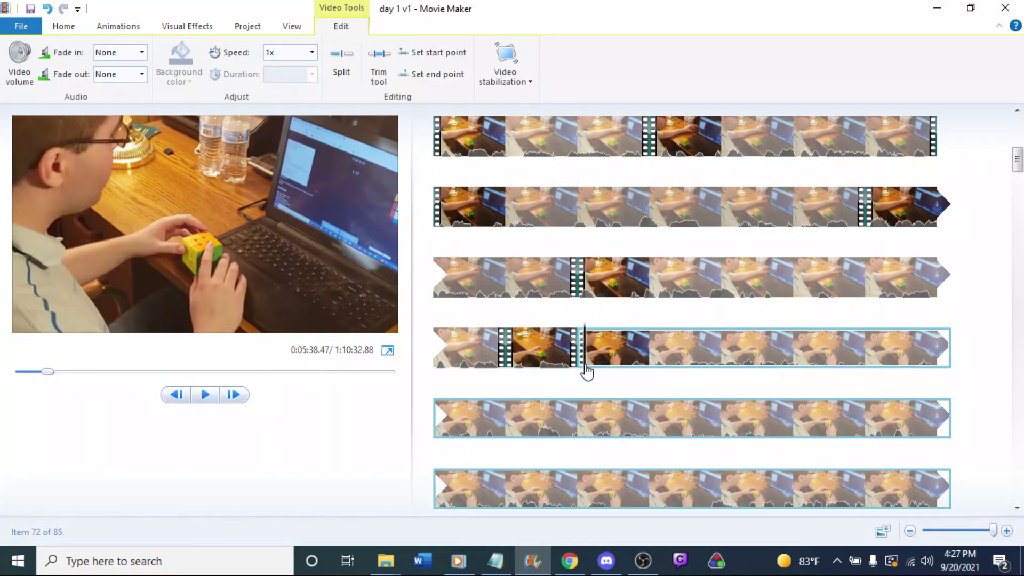
right_click(627, 368)
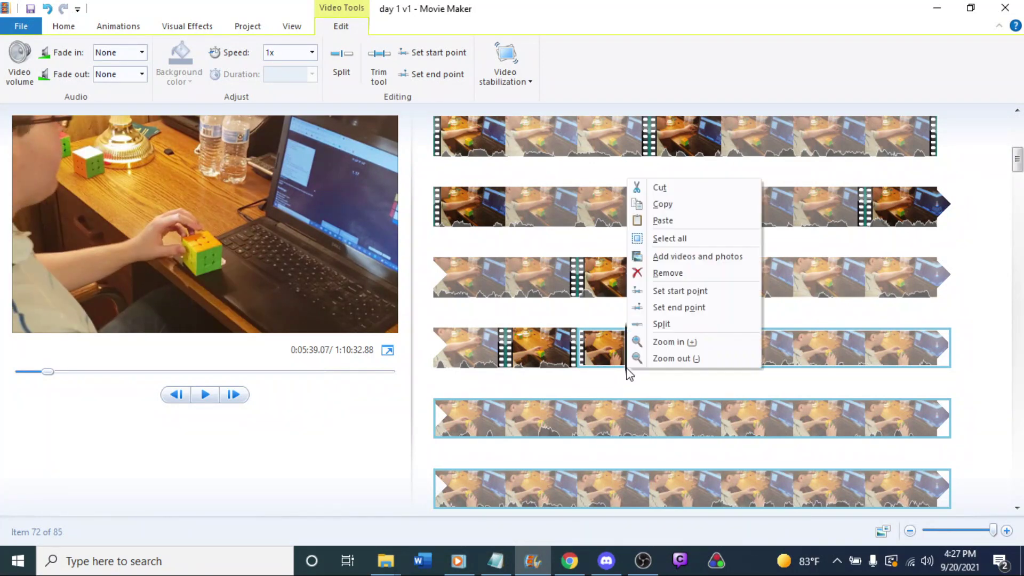
click(661, 324)
Play the remaining footage and split the clip at about 0:05:42, after the hands have handled the cube.
key(space)
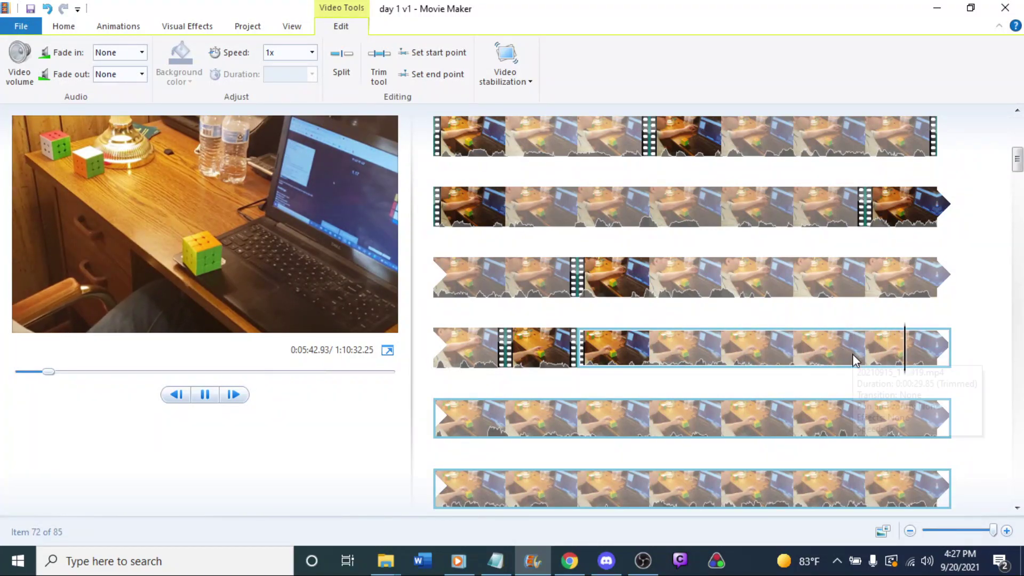
click(795, 349)
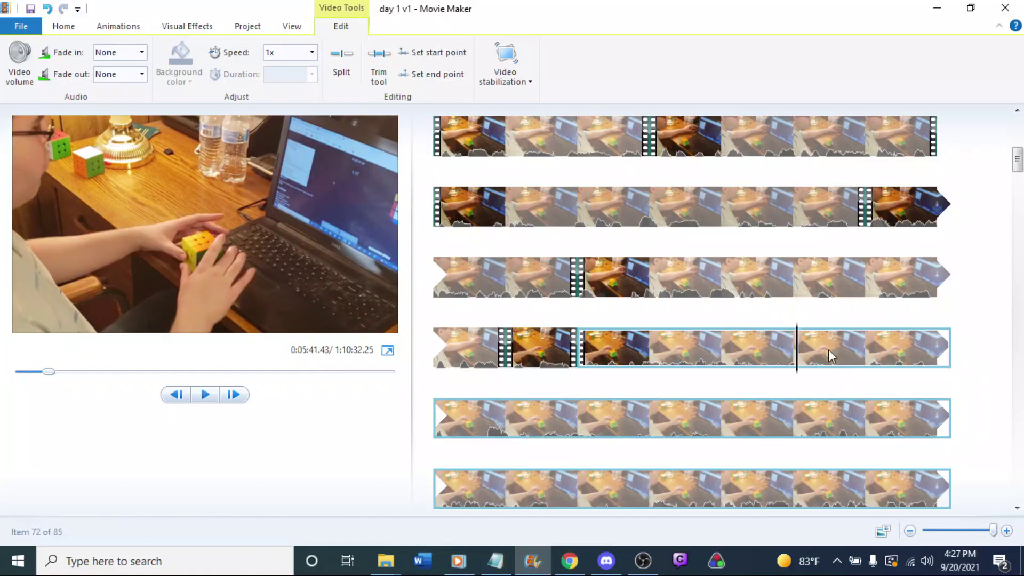
right_click(849, 370)
click(880, 320)
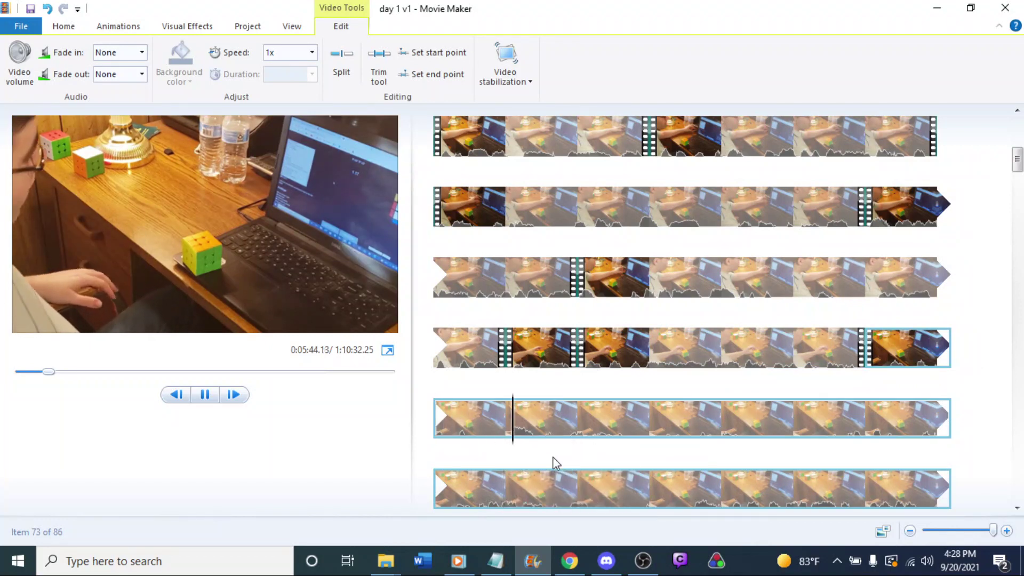
Review the idle footage, split the clip at 0:05:44.10 and delete the section since the previous split.
click(517, 421)
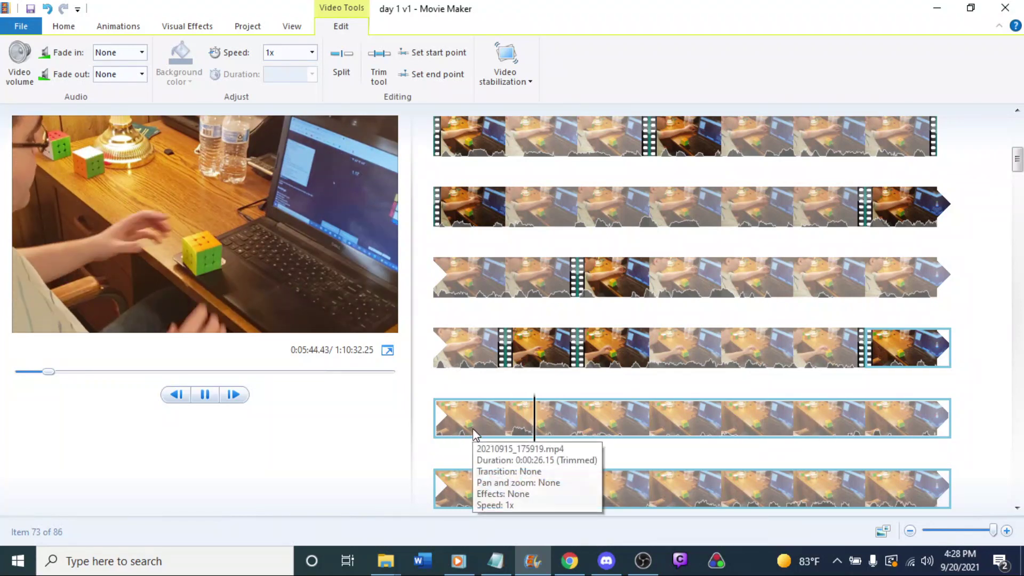
key(space)
key(space)
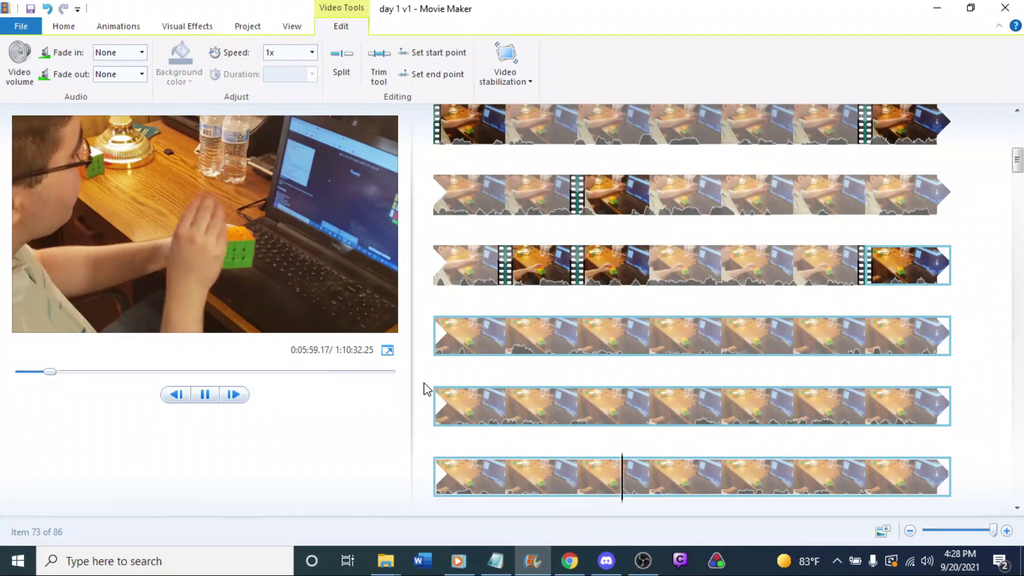
click(563, 415)
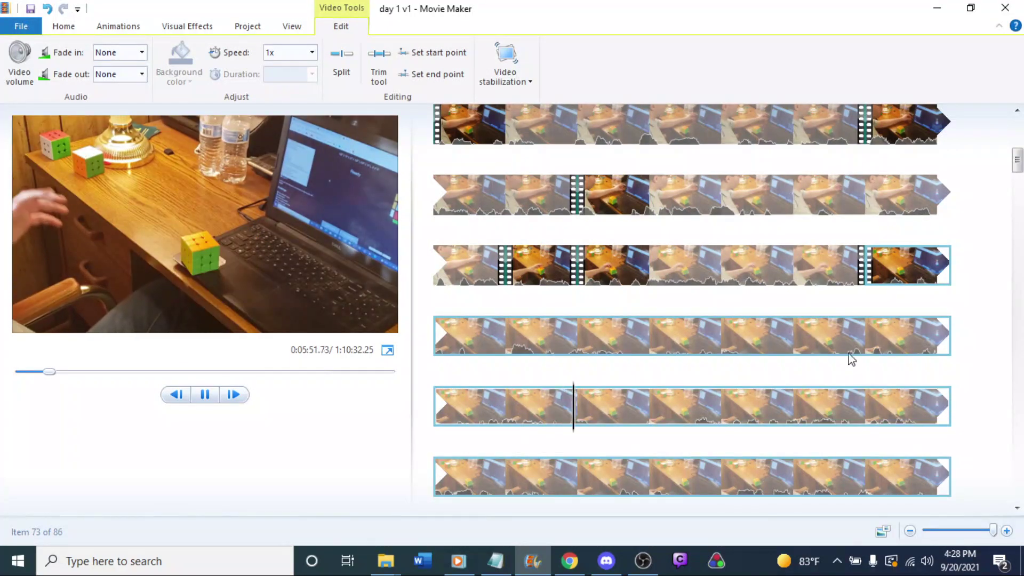
click(797, 341)
click(510, 343)
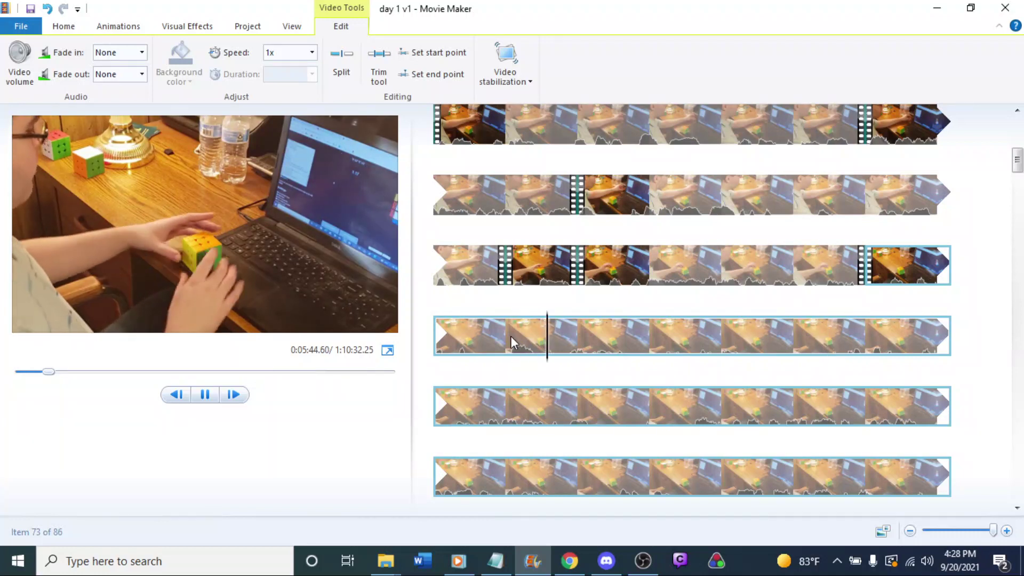
click(511, 345)
right_click(511, 356)
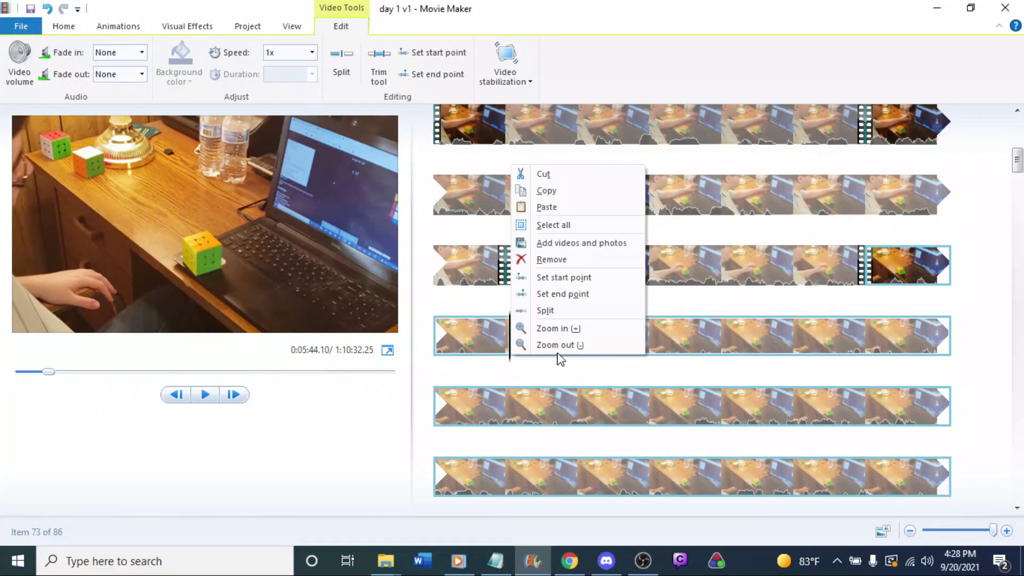
click(552, 311)
key(Delete)
key(space)
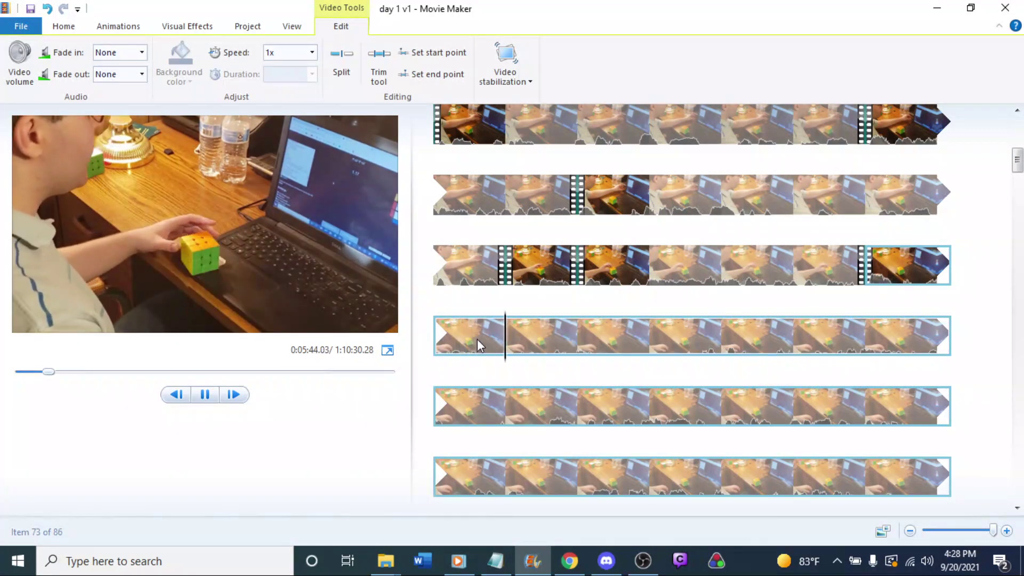
click(466, 349)
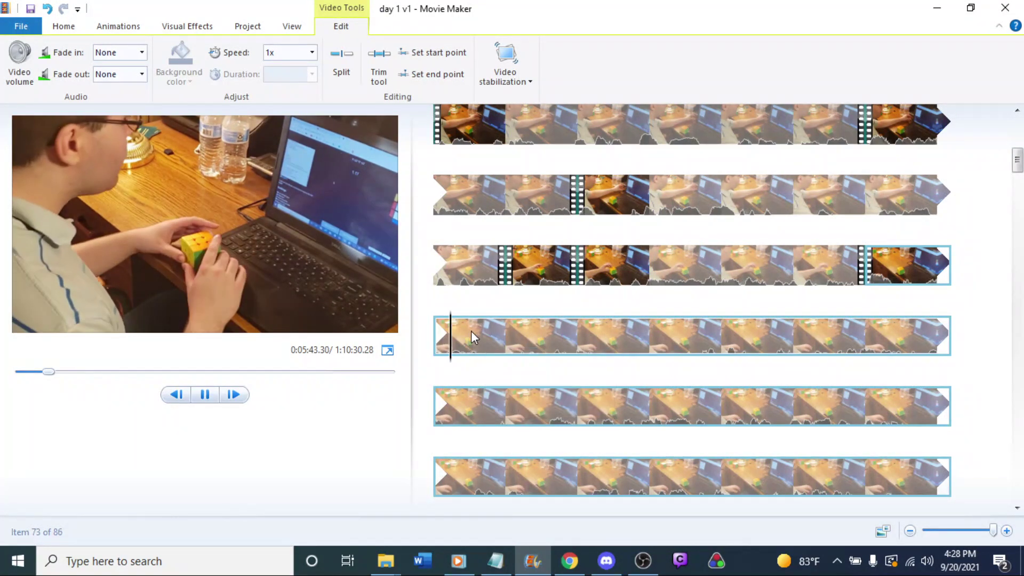
click(483, 349)
key(space)
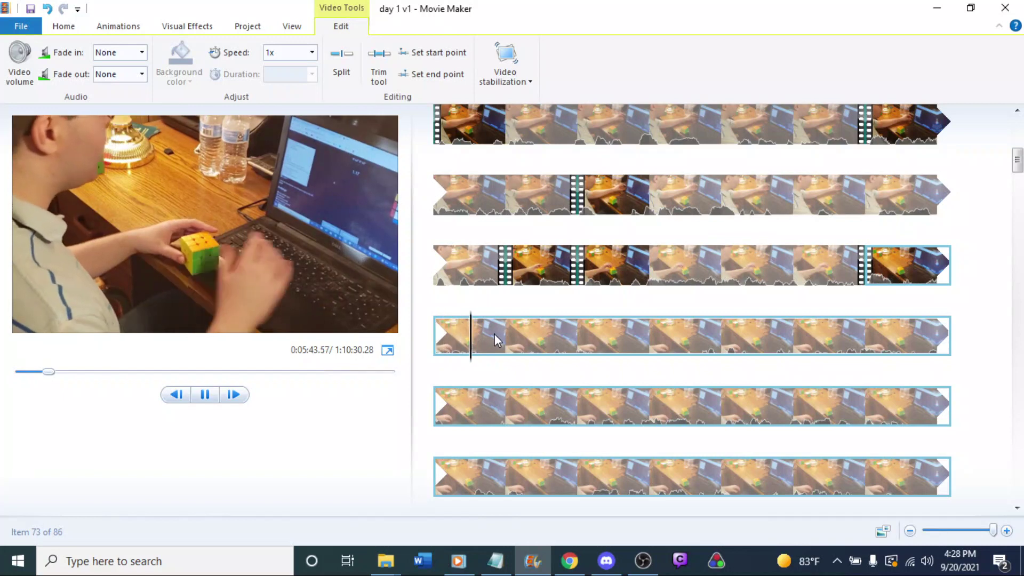
key(space)
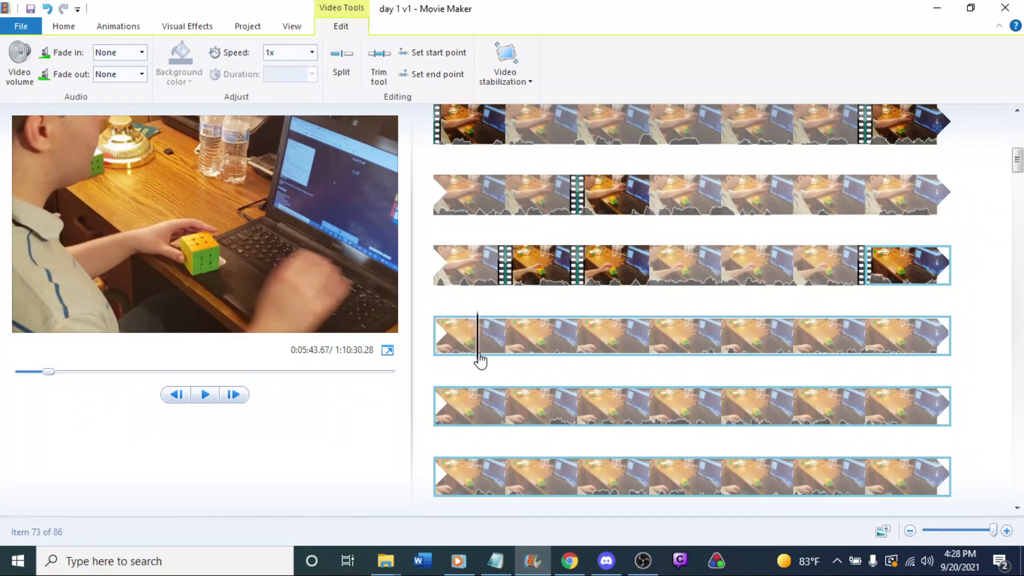
right_click(480, 359)
key(Escape)
Play on to where the hand rests on the cube again and split the clip at 0:05:45.57.
key(space)
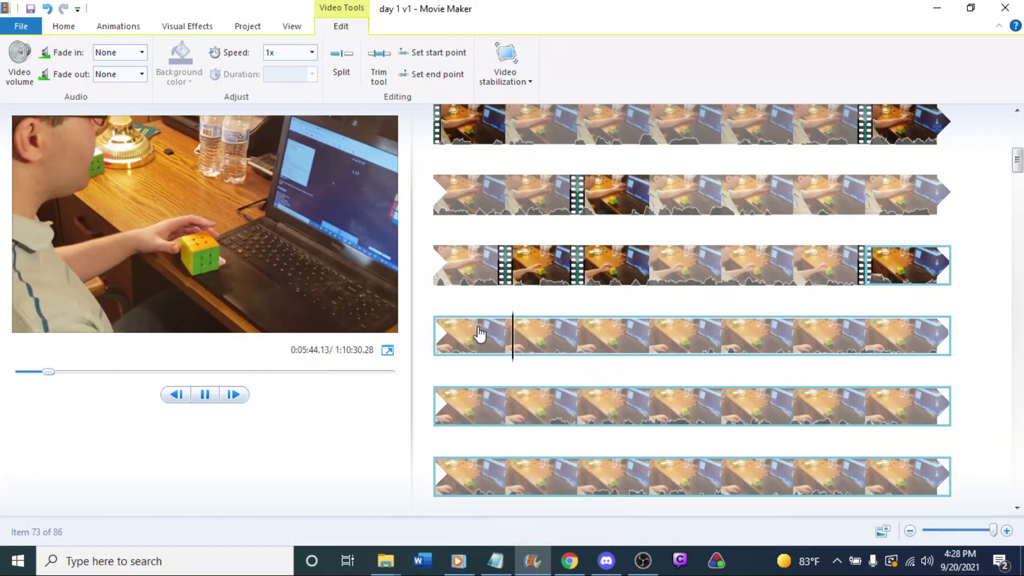
click(581, 329)
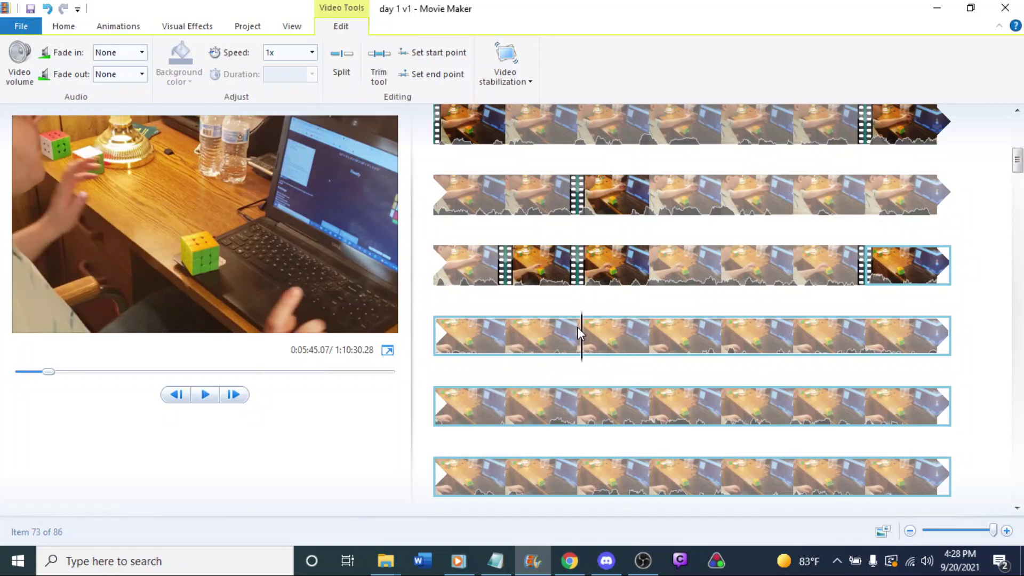
click(602, 336)
click(618, 341)
right_click(619, 359)
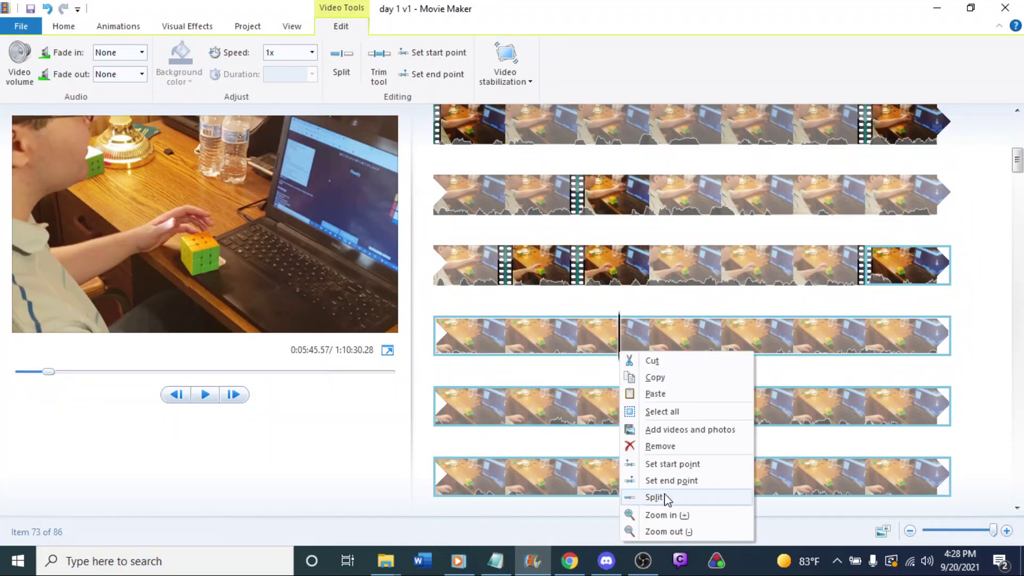
click(663, 497)
Split the clip at 0:05:46.43 and remove the section between 0:05:45.57 and that point.
key(space)
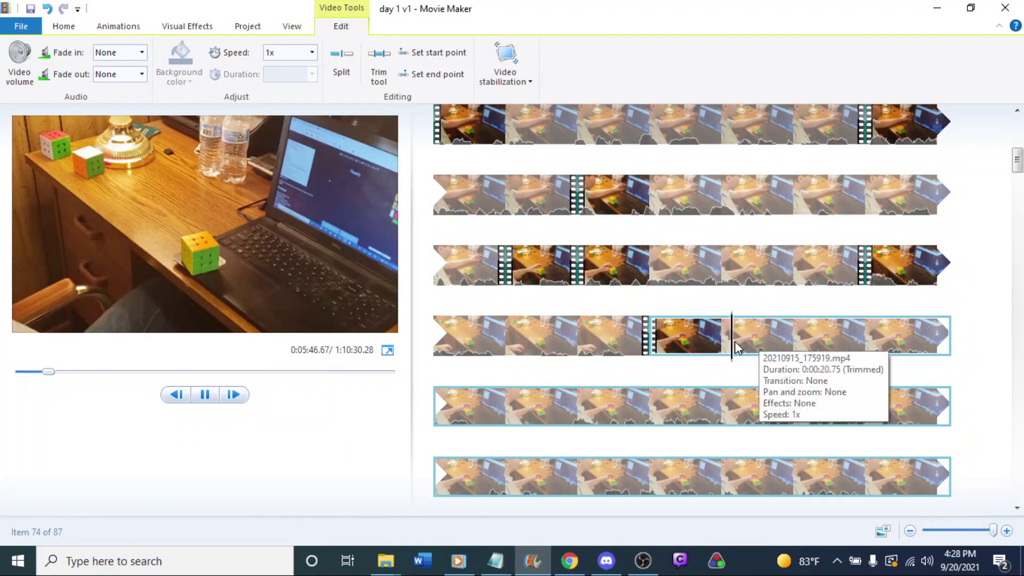
click(722, 351)
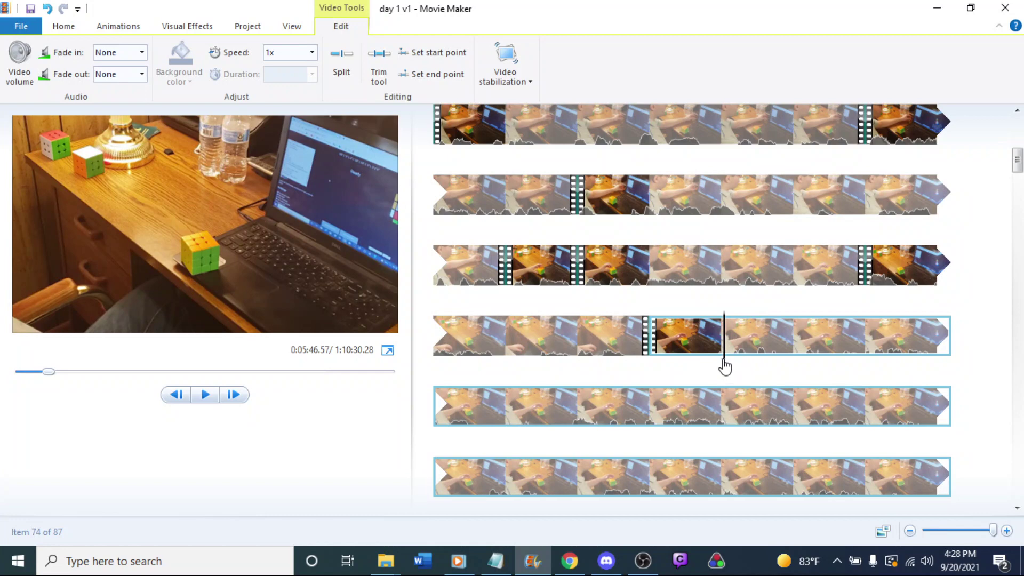
right_click(715, 357)
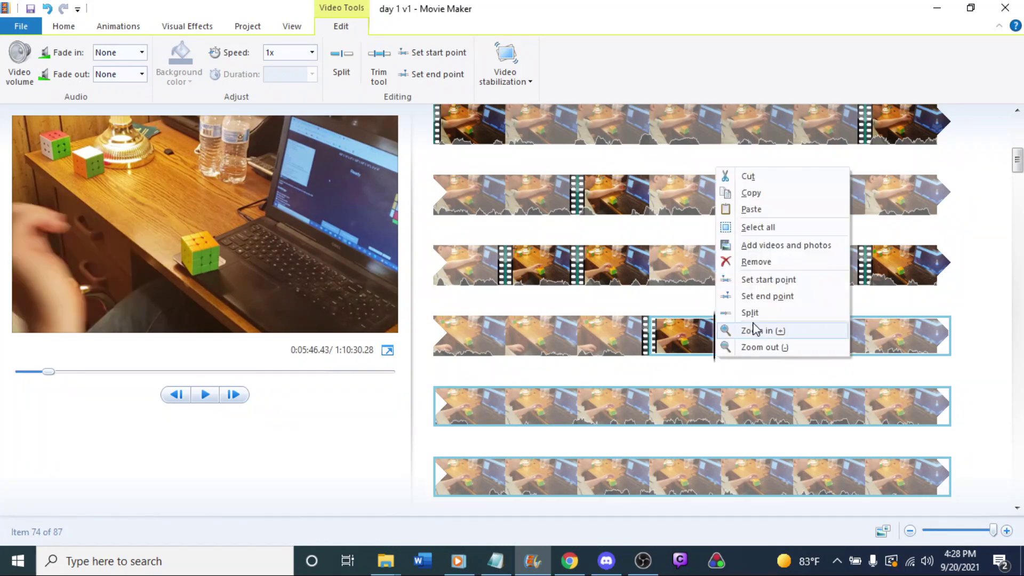
click(691, 335)
Play on to where the hand leaves the cube resting on the laptop and split the clip at 0:05:49.20.
key(space)
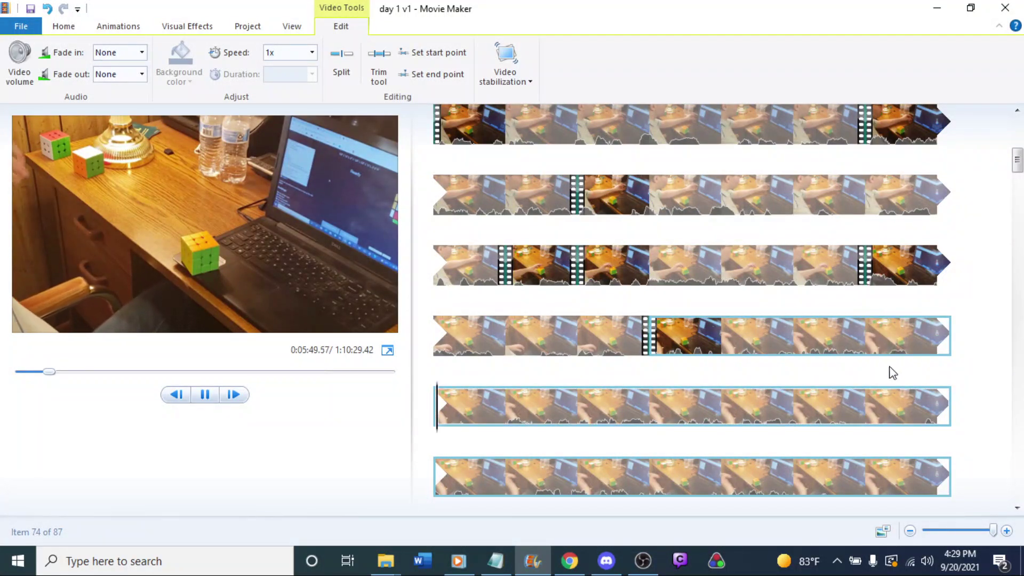
click(870, 334)
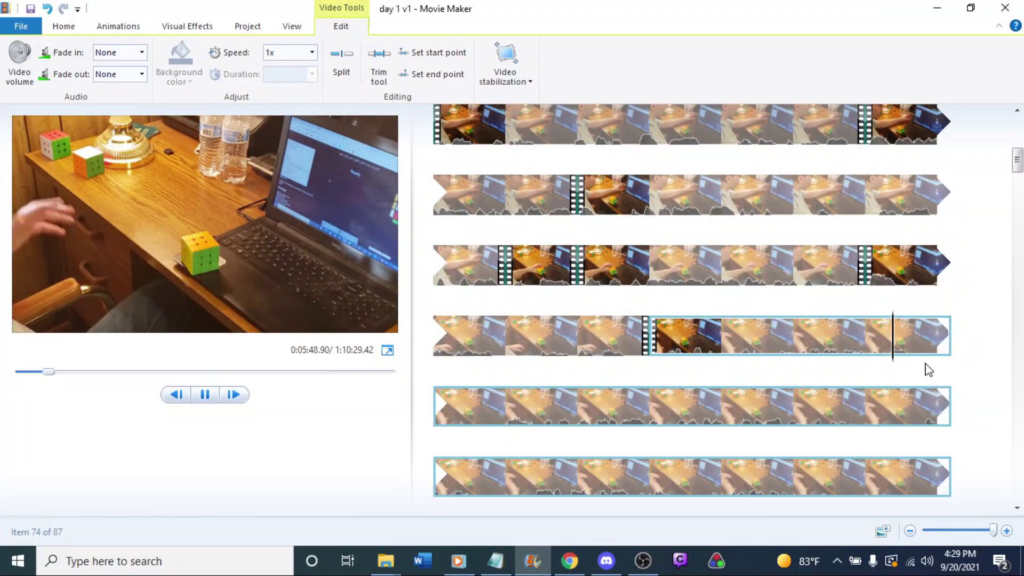
key(space)
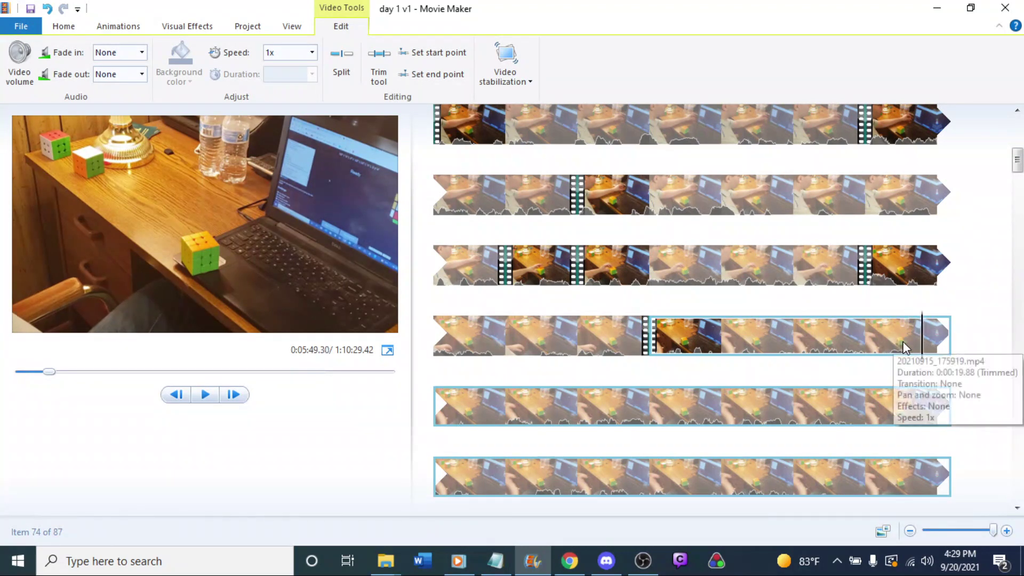
click(863, 352)
click(913, 363)
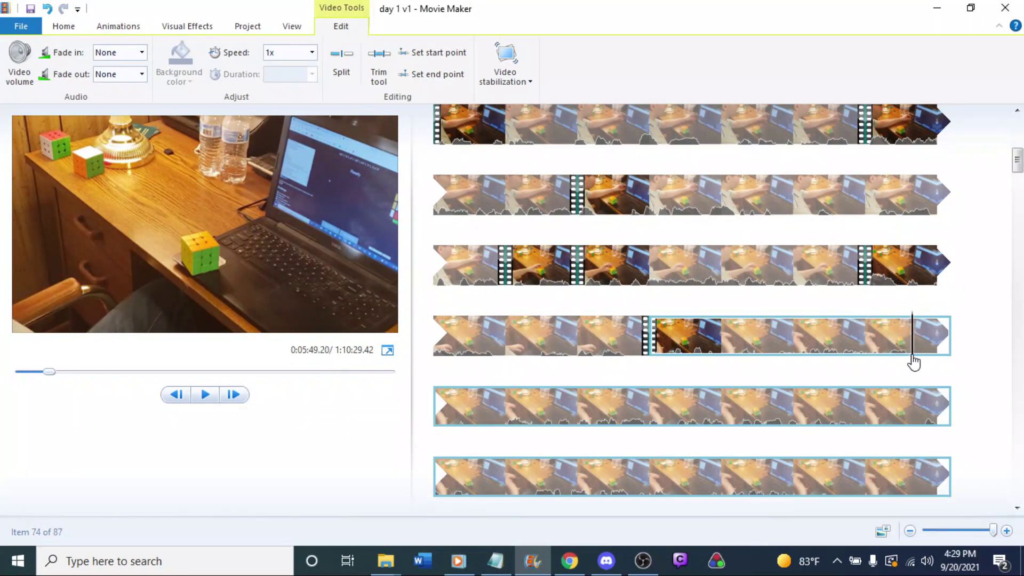
right_click(913, 363)
click(845, 312)
Split the clip at 0:05:50.93, where the hands are turning the cube, and delete the section since the previous split.
key(space)
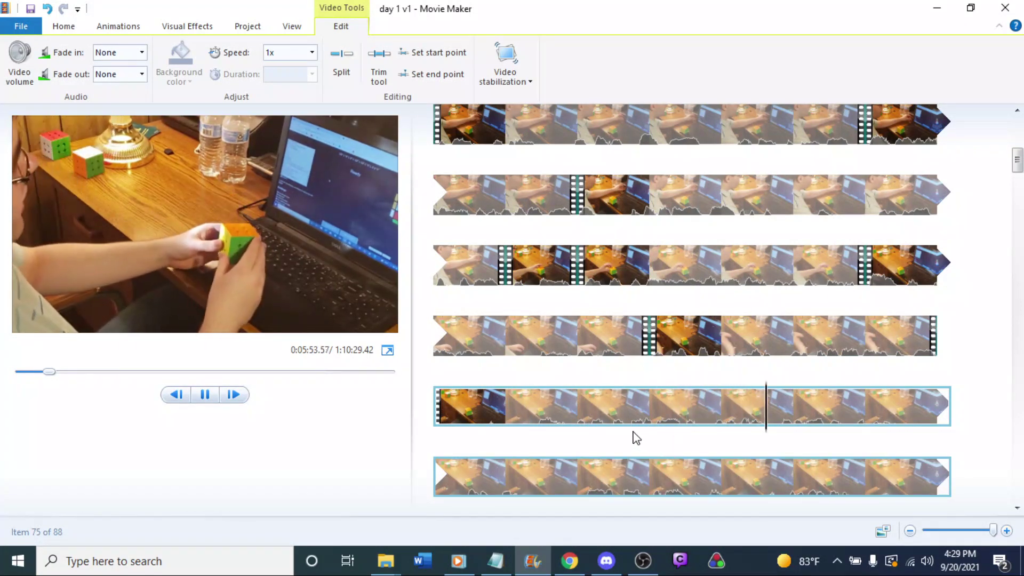
click(593, 411)
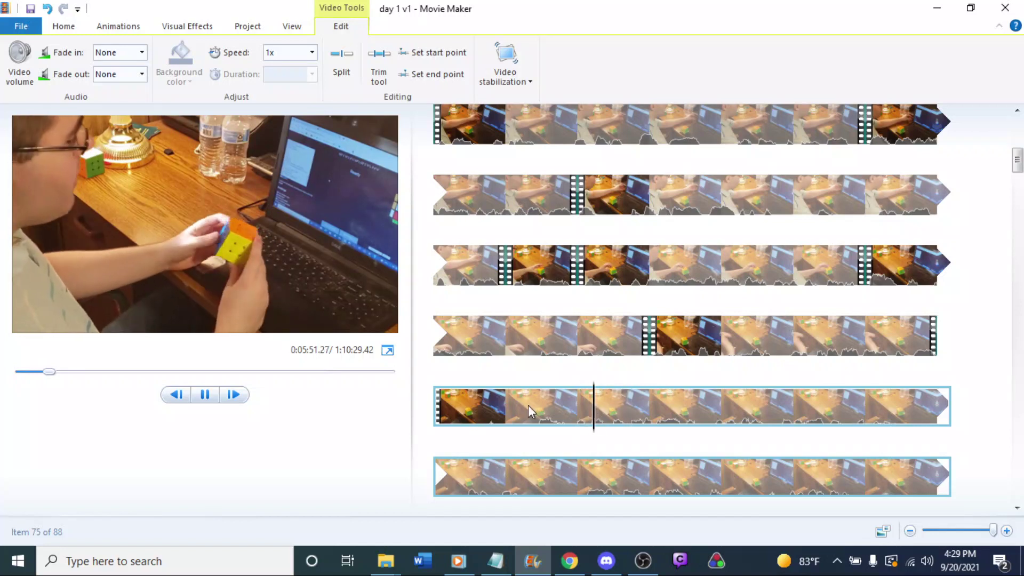
click(508, 408)
click(568, 438)
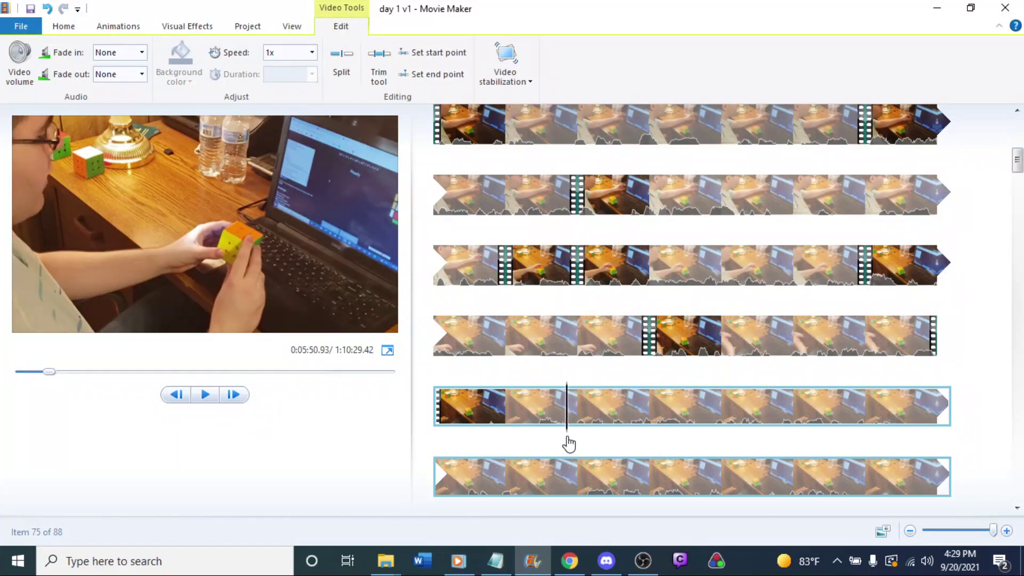
right_click(570, 433)
click(597, 385)
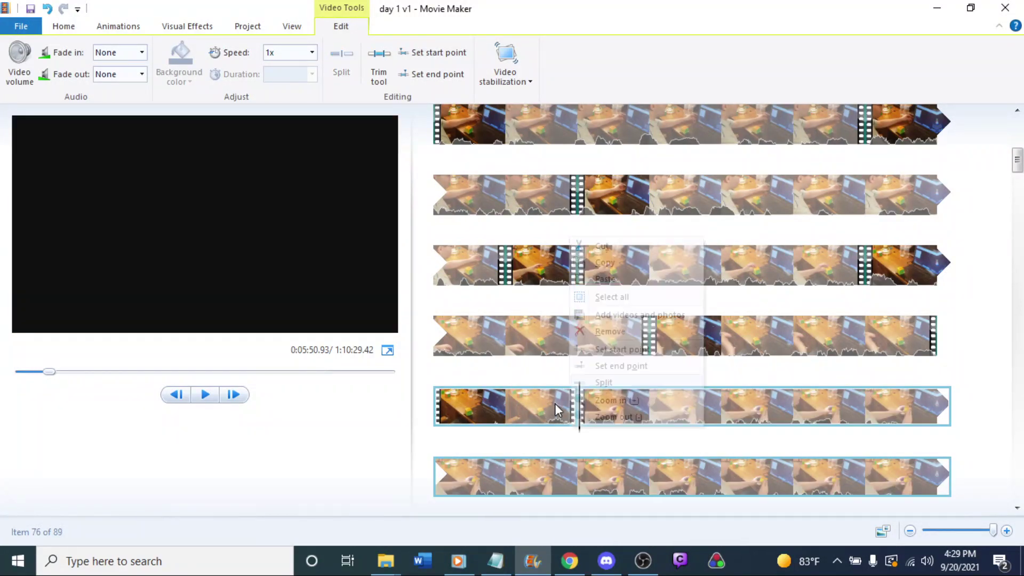
click(583, 336)
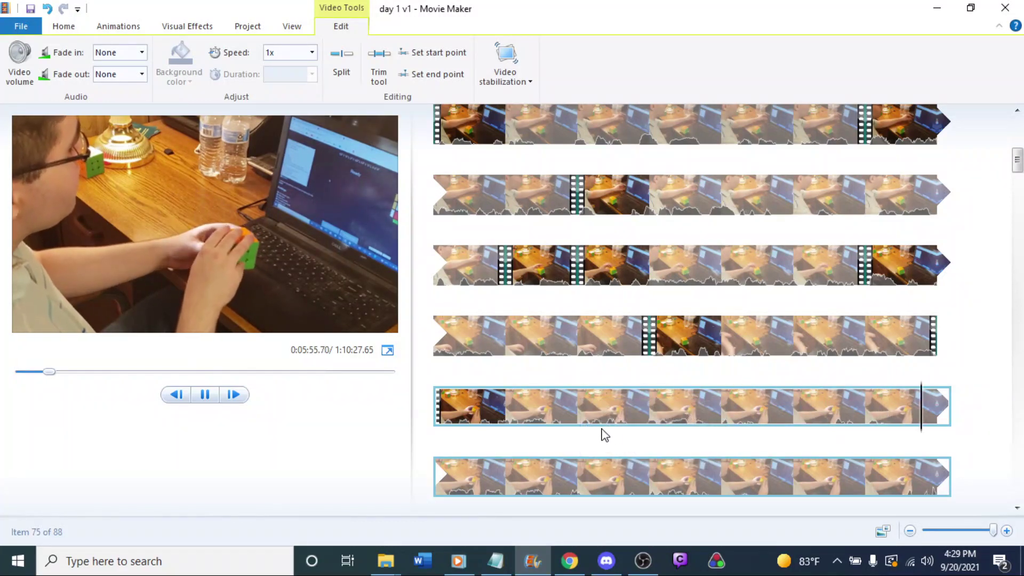
Replay the footage on both sides of the new cut near 0:05:49 to check the transition.
click(623, 404)
click(671, 327)
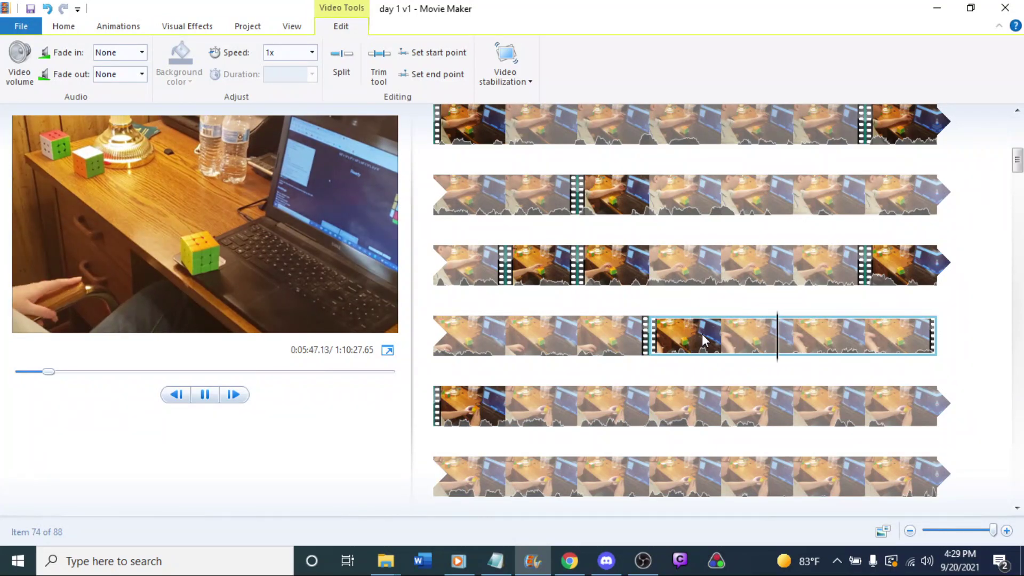
key(space)
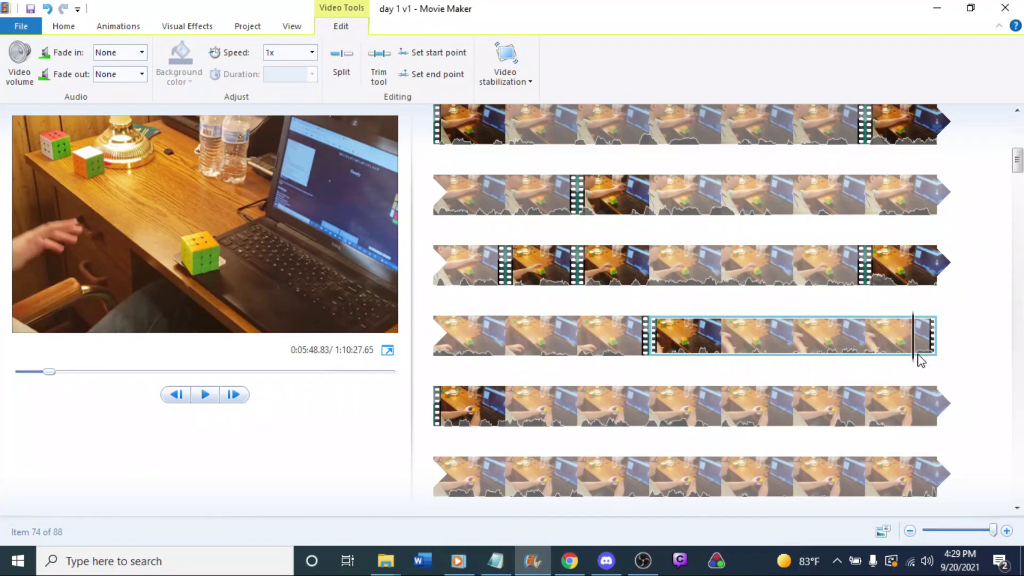
click(511, 411)
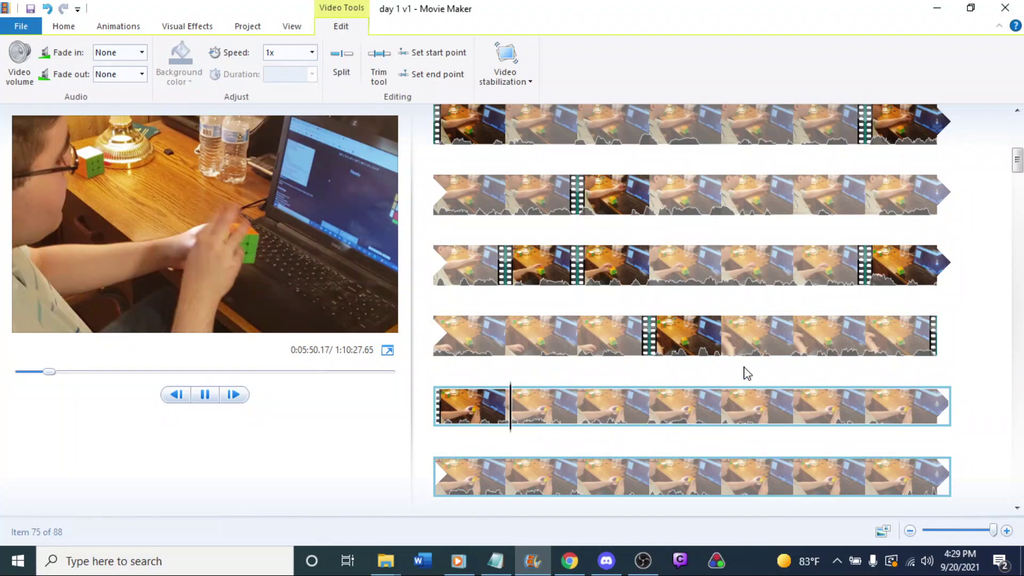
click(440, 411)
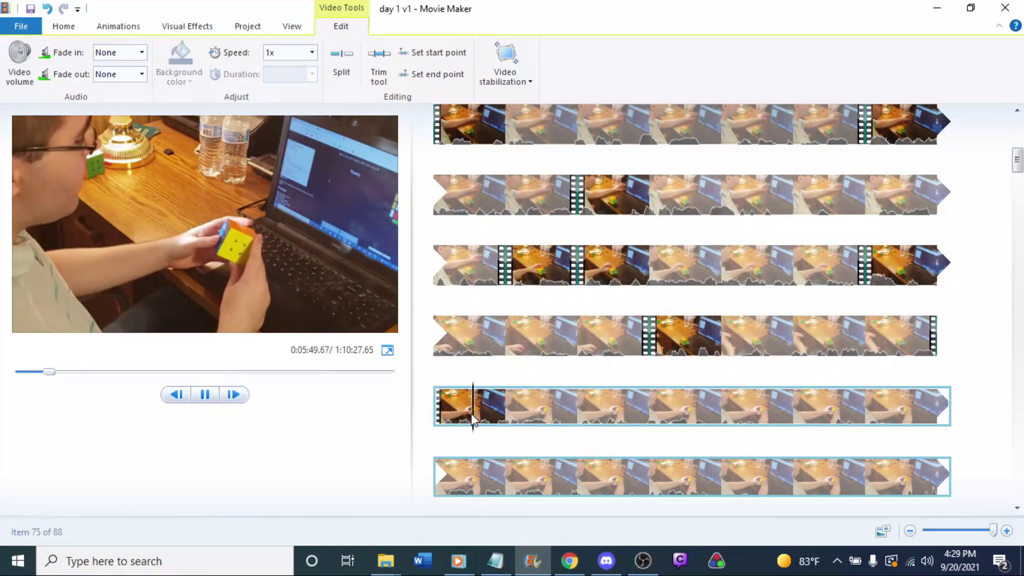
click(709, 326)
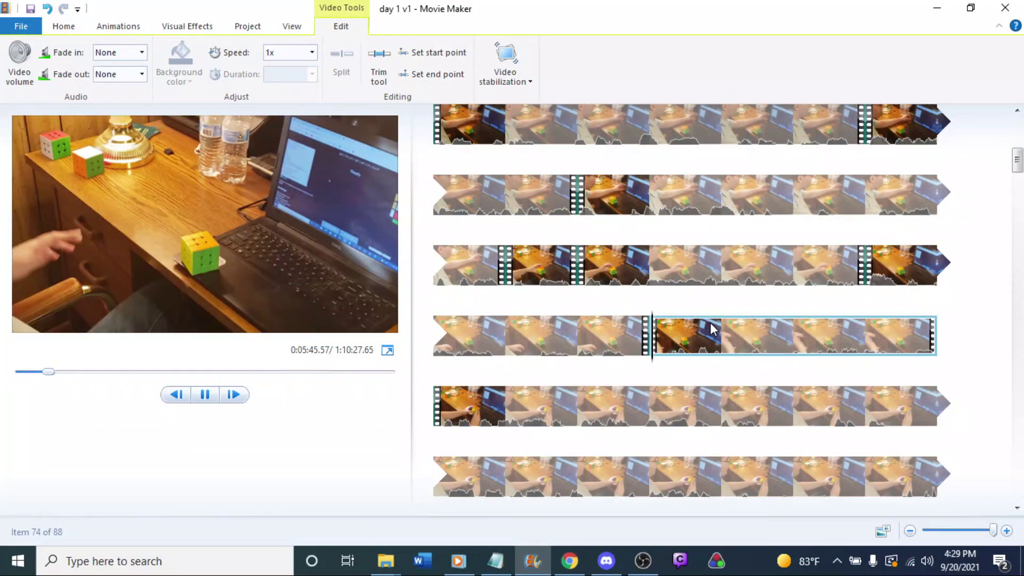
key(space)
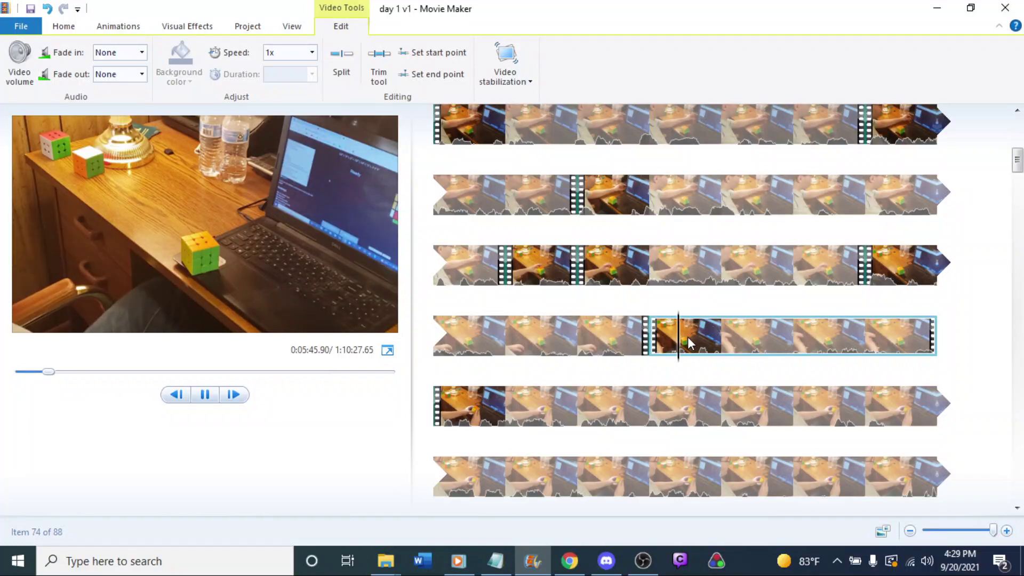
Split the clip at 0:05:48.57, before the hand lifts off, and delete its remaining tail section.
click(679, 344)
key(space)
key(space)
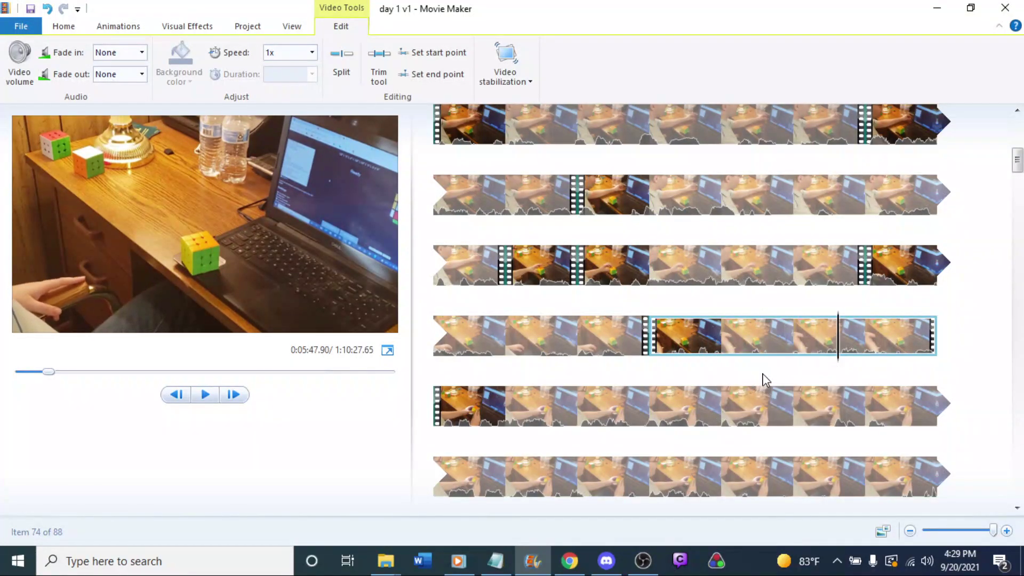
key(space)
key(space)
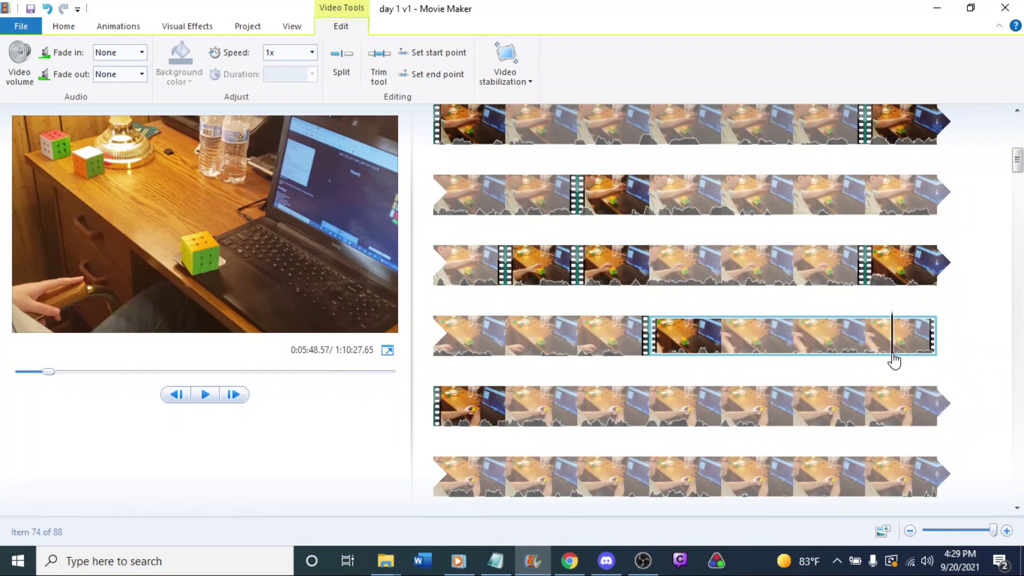
right_click(893, 356)
click(795, 499)
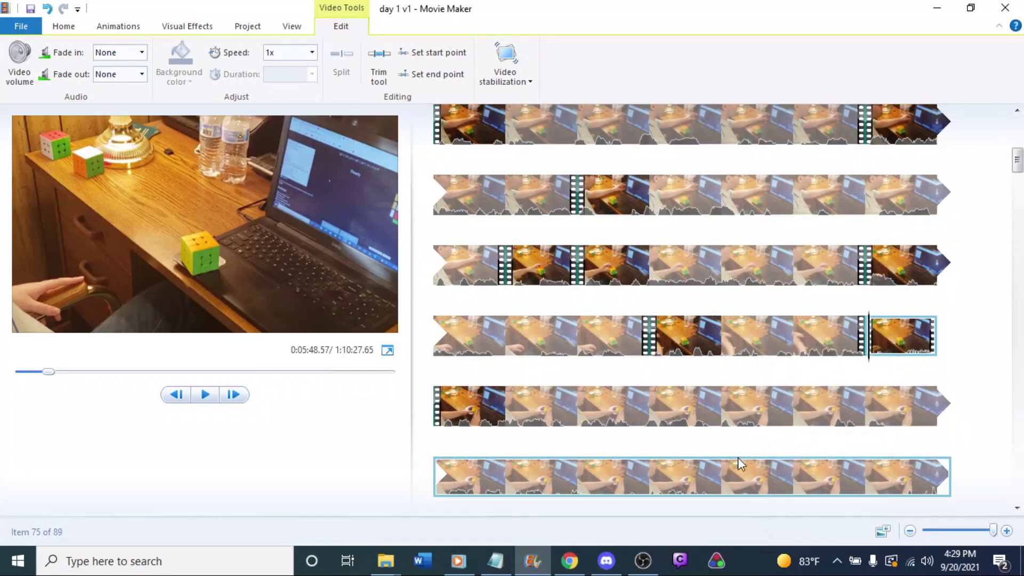
key(Delete)
Split the solving footage at 0:05:50.07 and remove the section between 0:05:48.57 and that point.
key(space)
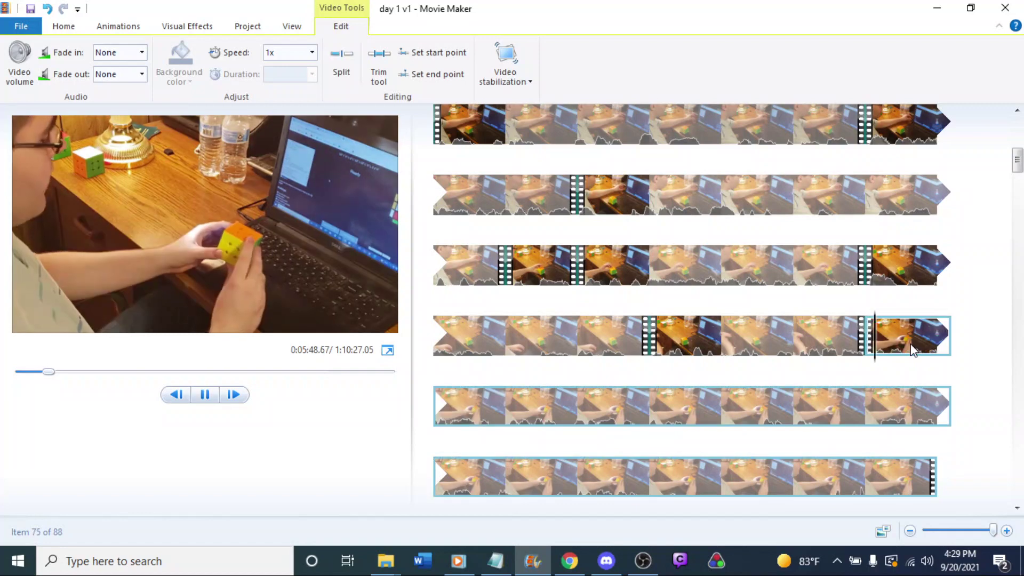
click(482, 412)
click(484, 422)
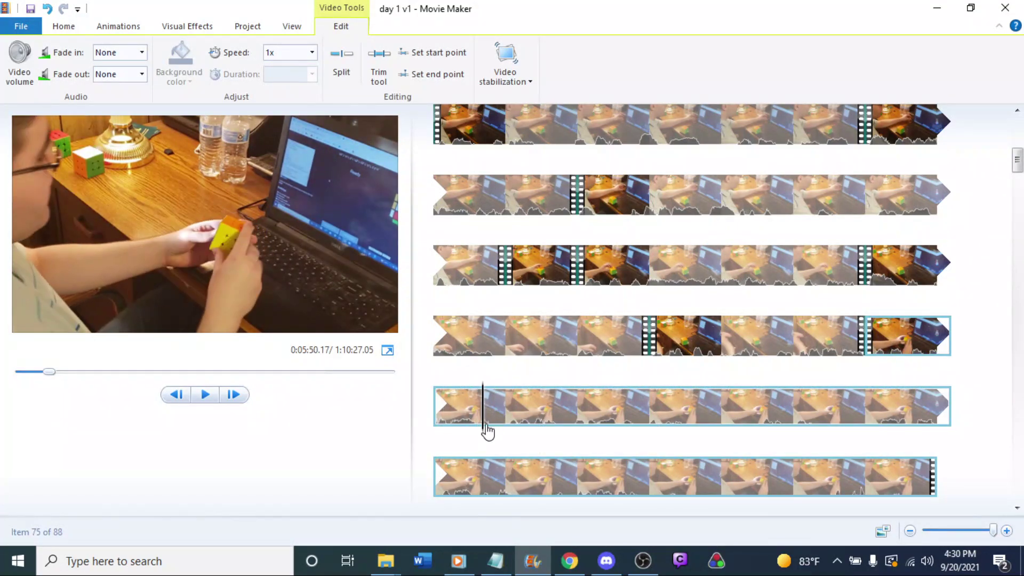
click(480, 424)
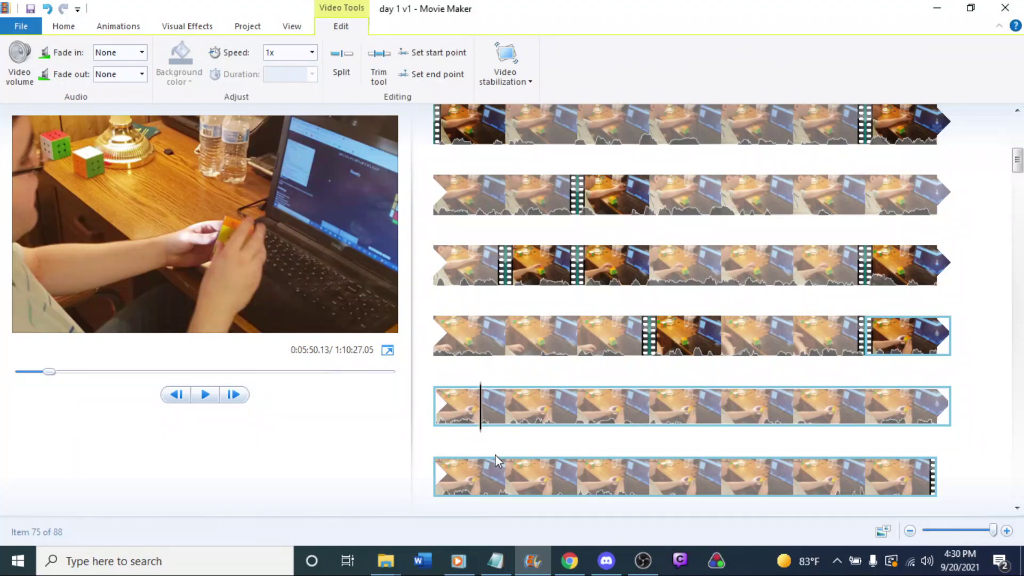
right_click(476, 430)
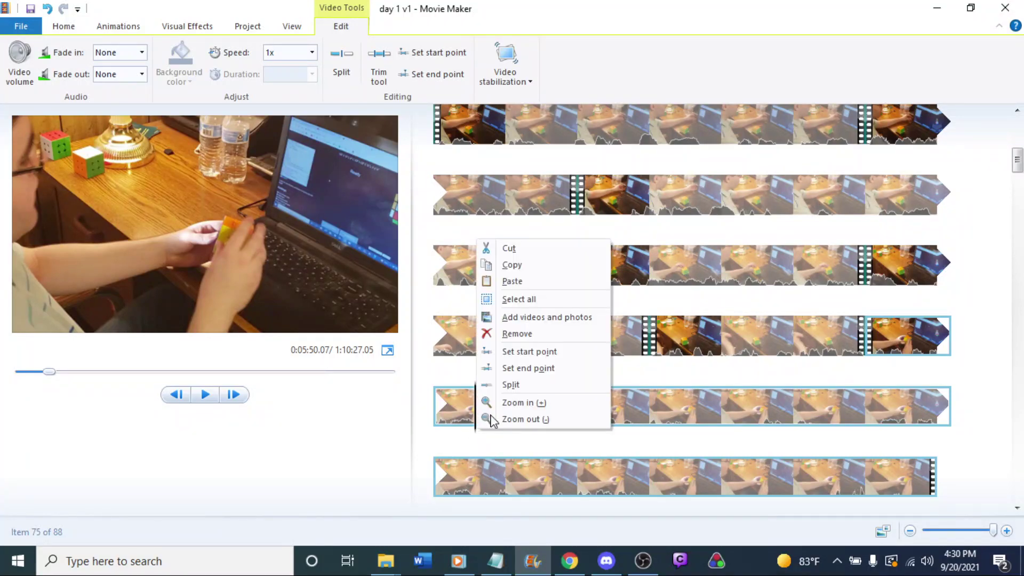
click(507, 386)
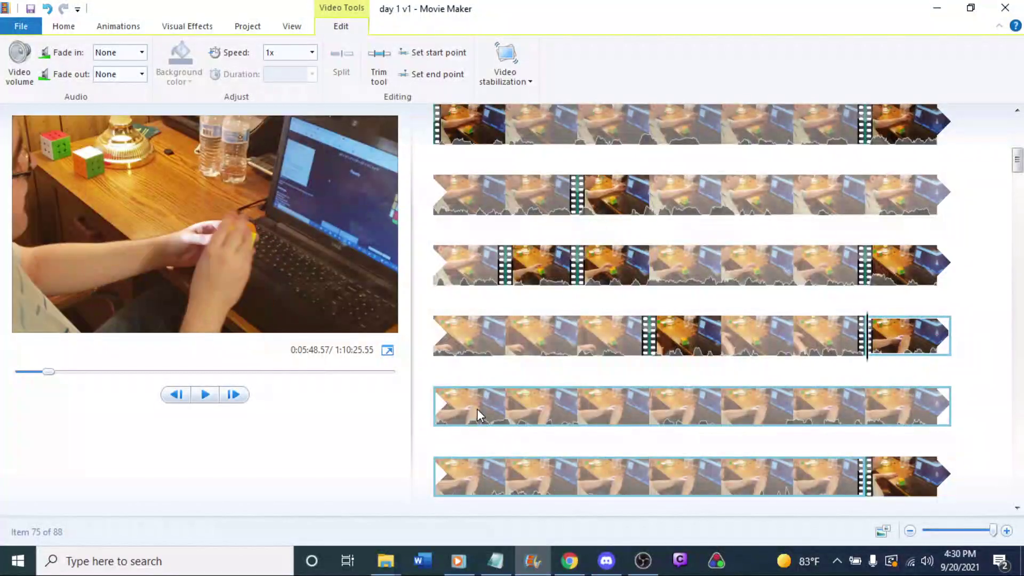
Check the join at 0:05:48.57, split the solving clip at 0:05:48.60 and delete the tiny section before that split.
click(826, 328)
key(space)
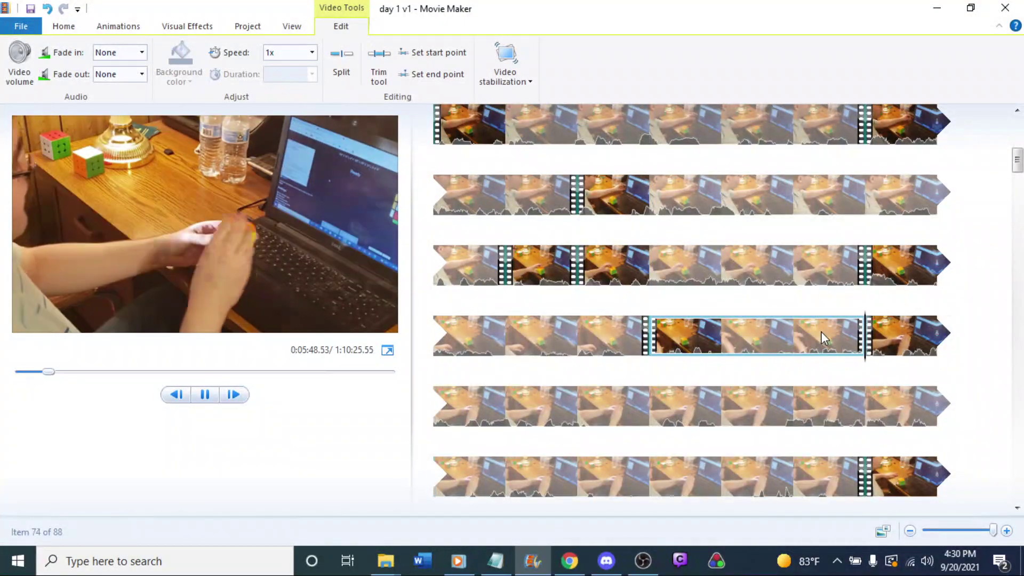
click(875, 339)
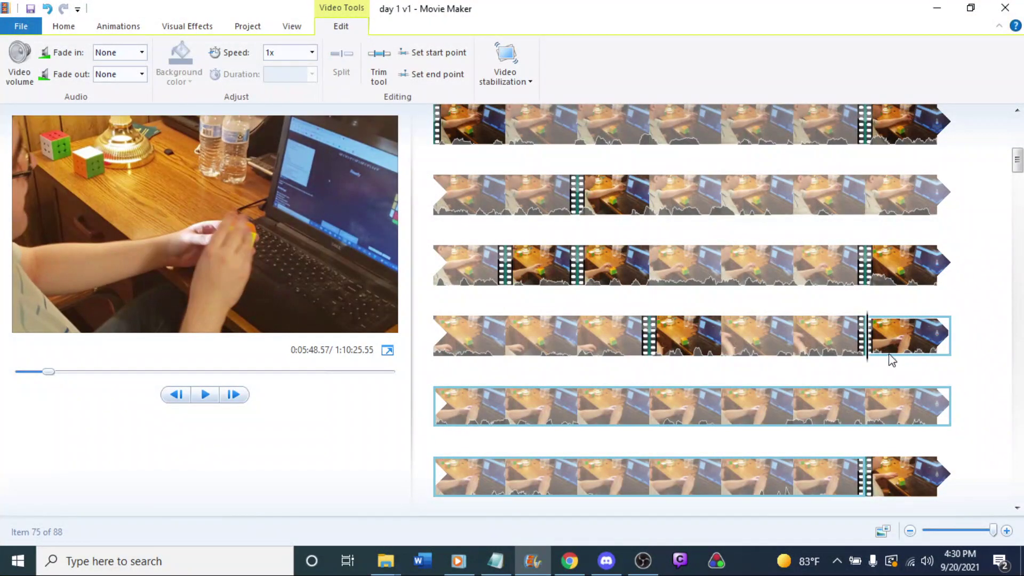
key(l)
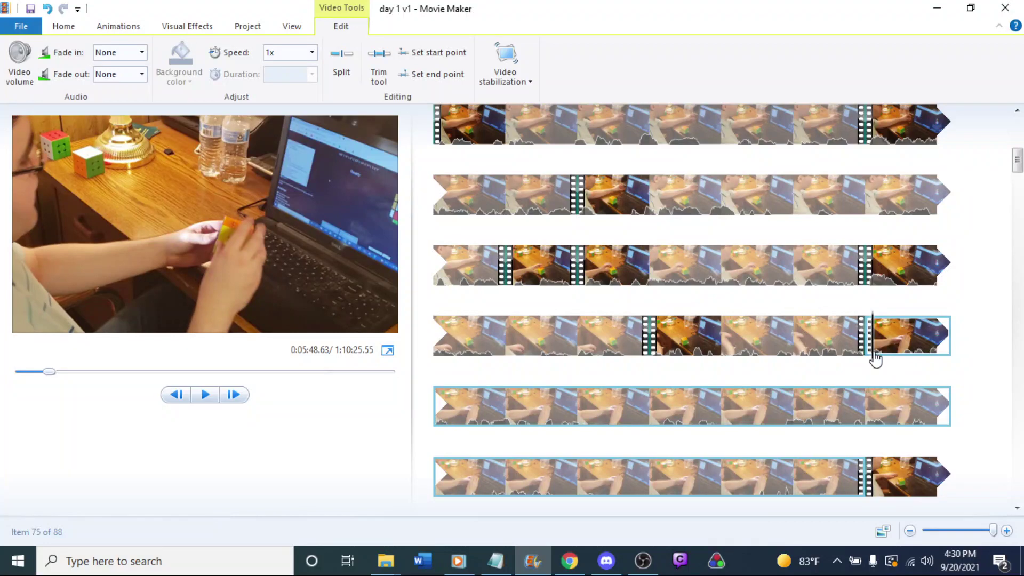
click(878, 339)
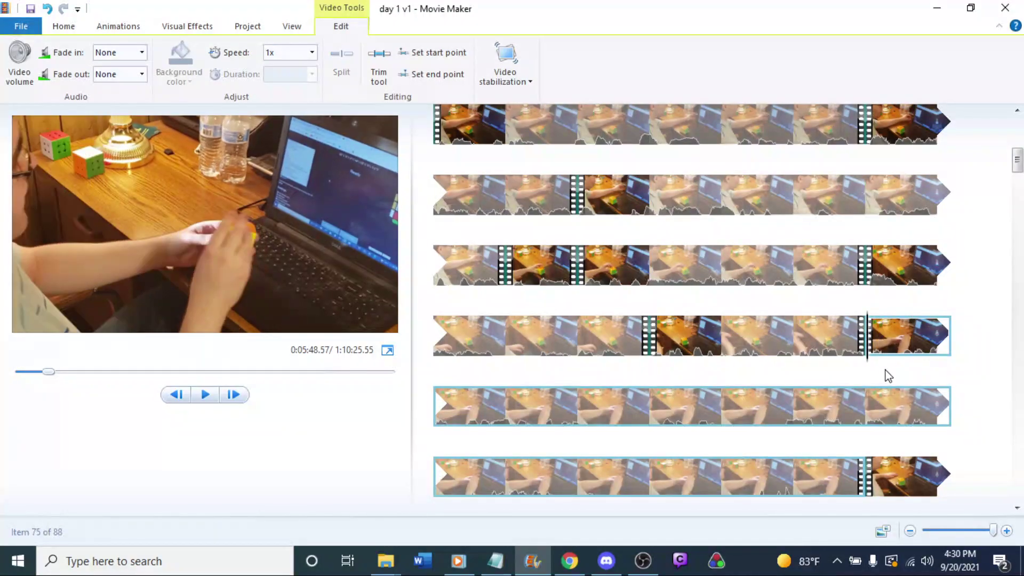
right_click(874, 354)
click(906, 499)
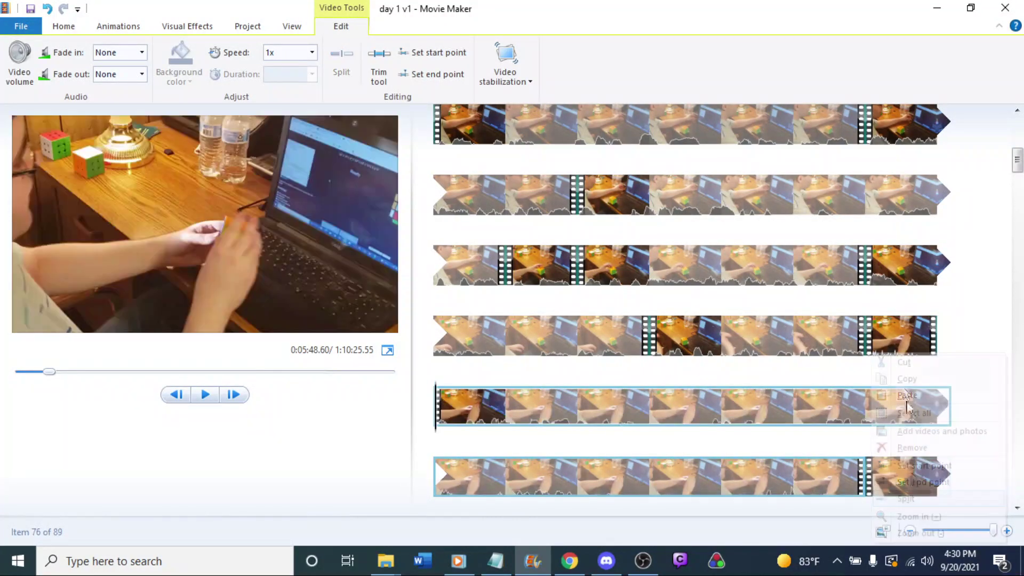
click(895, 348)
key(Delete)
Replay the join, then trim another sliver off the solving clip's start by splitting at 0:05:48.60 and deleting the short piece.
key(space)
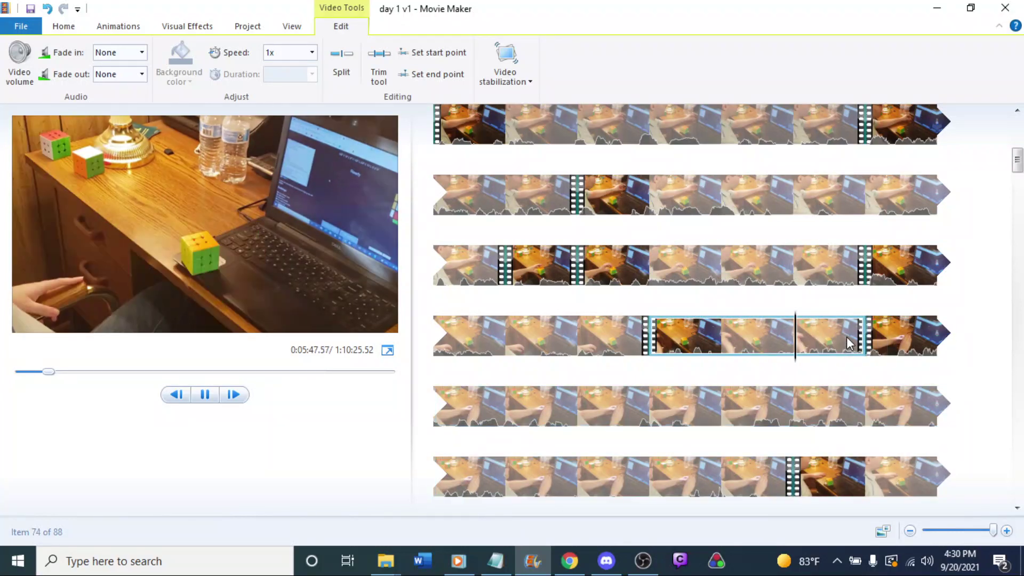
click(885, 348)
key(ctrl+shift+End)
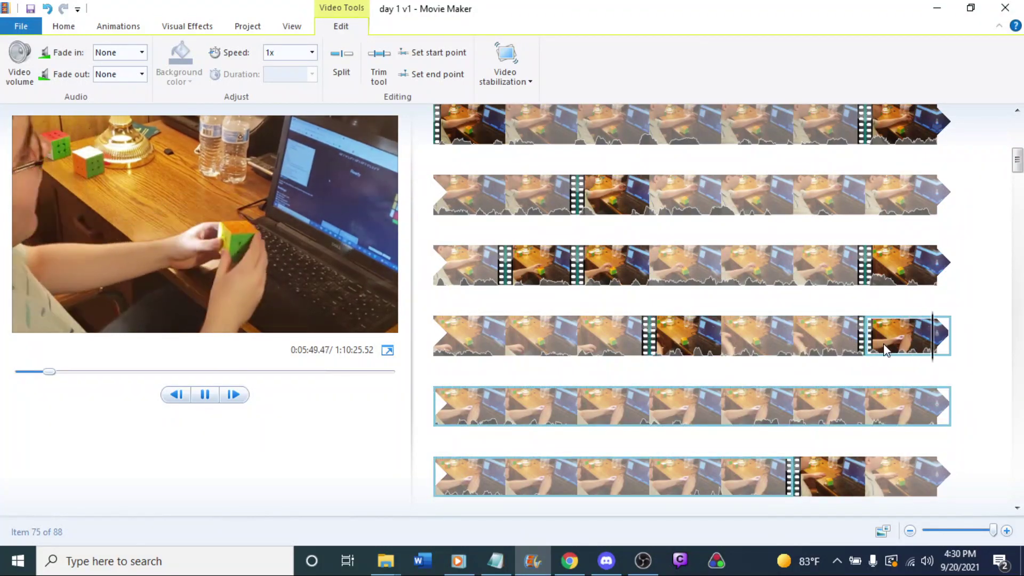
key(l)
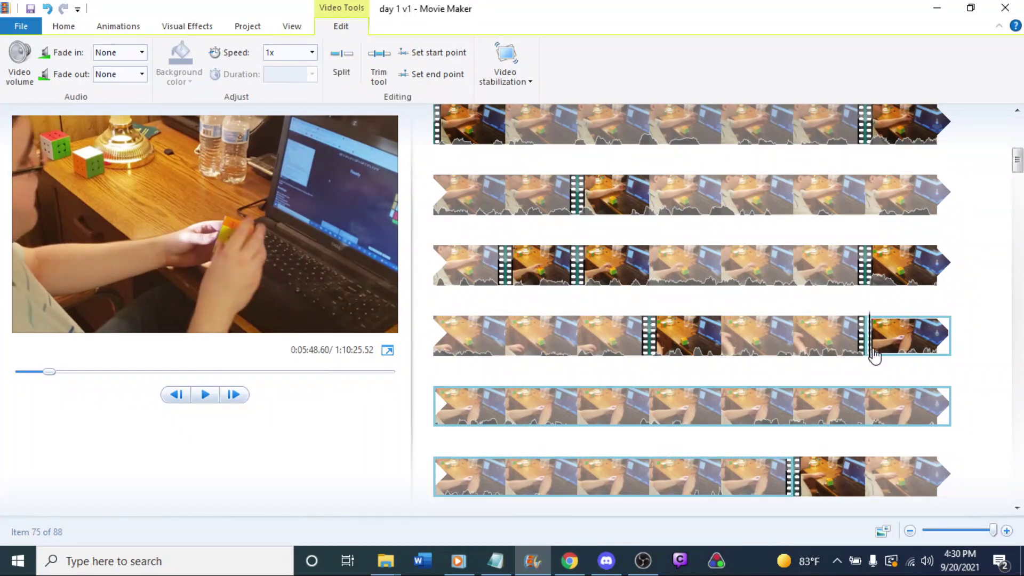
right_click(875, 355)
click(908, 492)
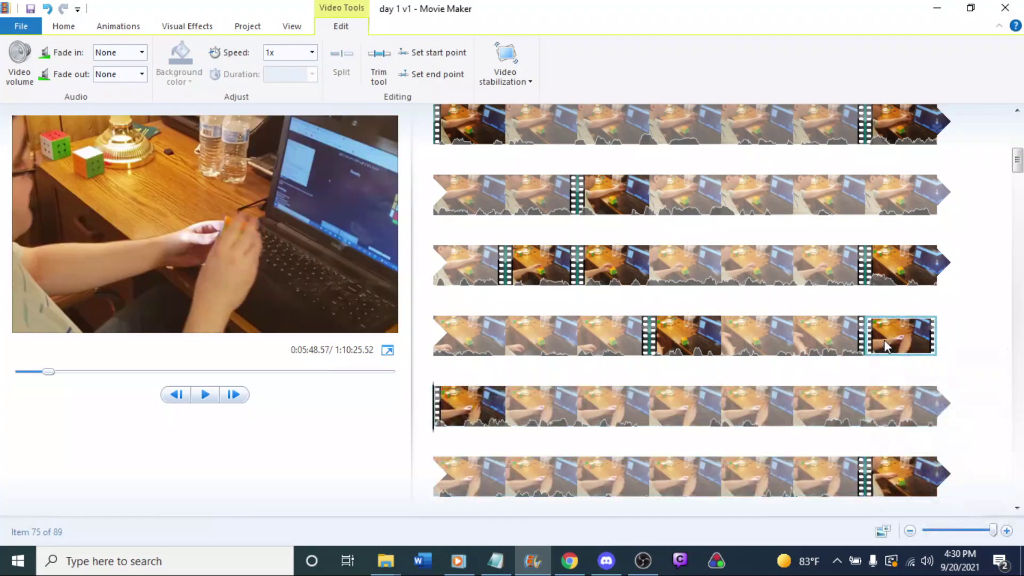
key(Delete)
Check the join before the solving clip, split off one more tiny piece at 0:05:48.60 and delete it.
click(849, 347)
key(space)
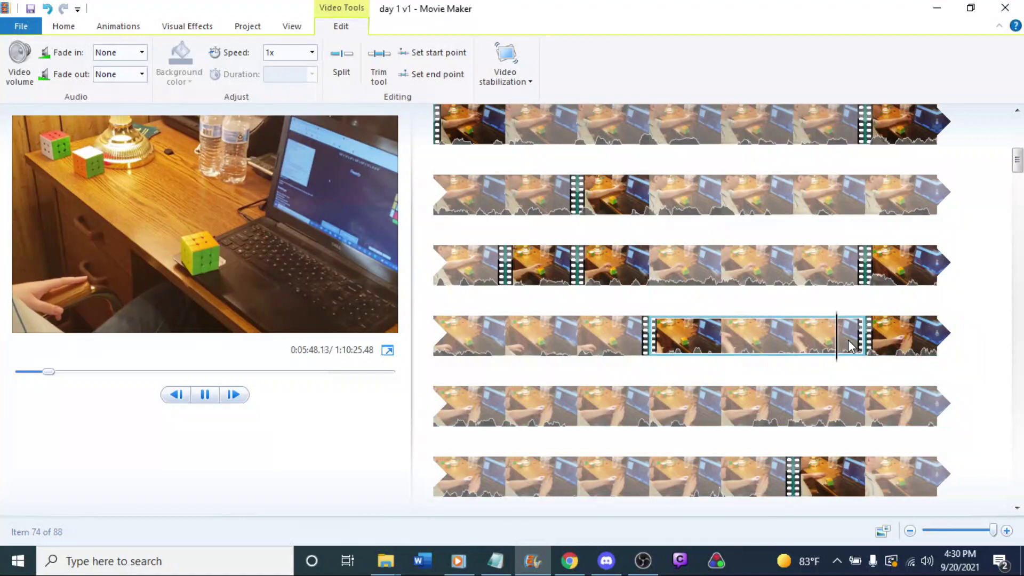
click(882, 341)
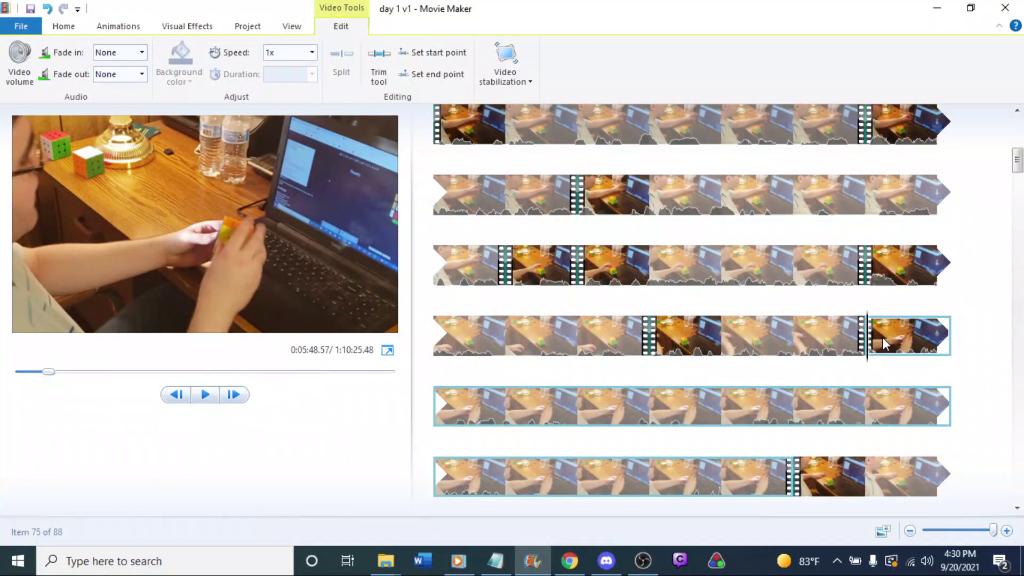
right_click(875, 355)
click(907, 496)
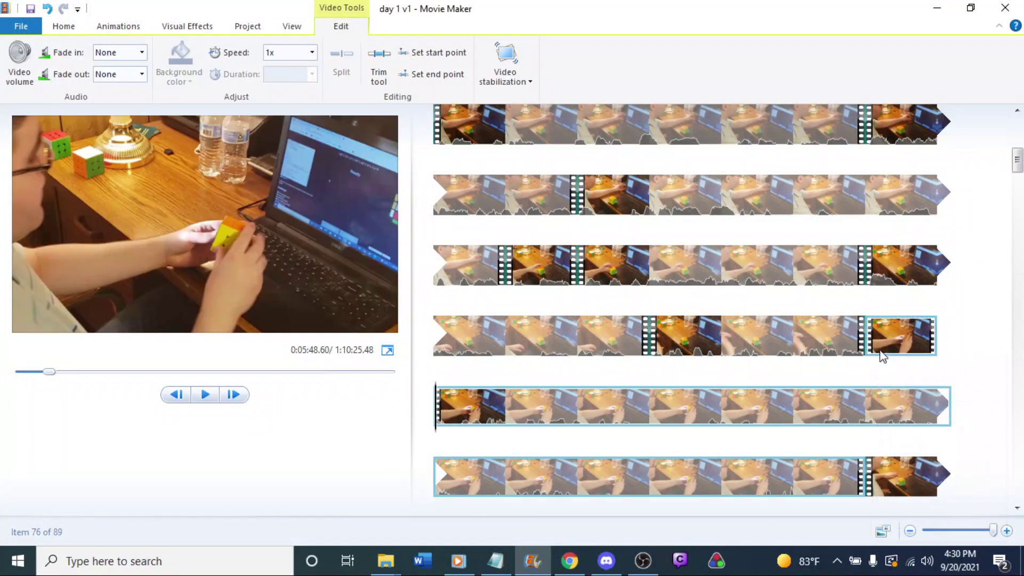
key(Delete)
Replay the trimmed join from the preceding clip, then split the solving clip at 0:05:51.57.
click(846, 335)
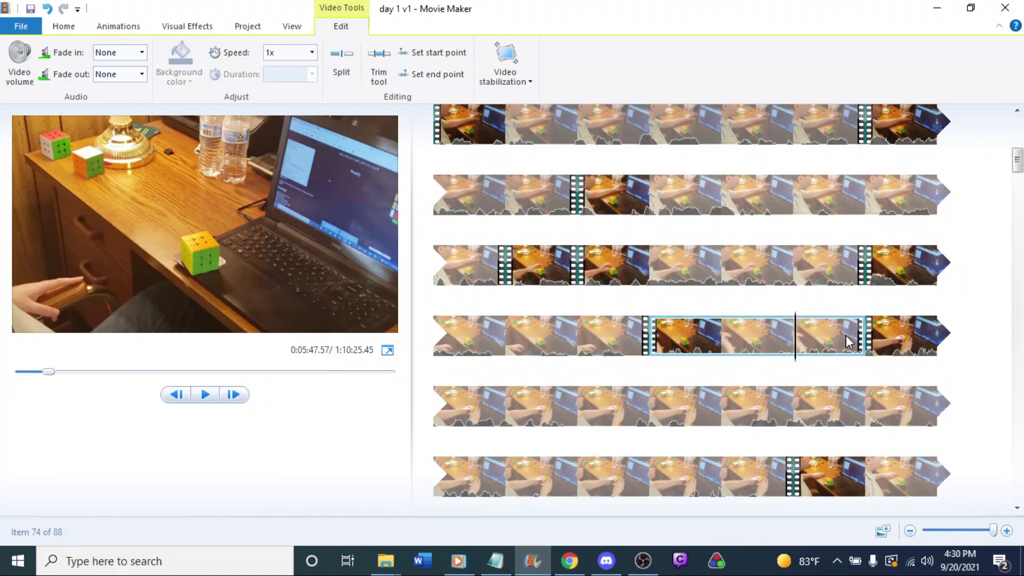
key(space)
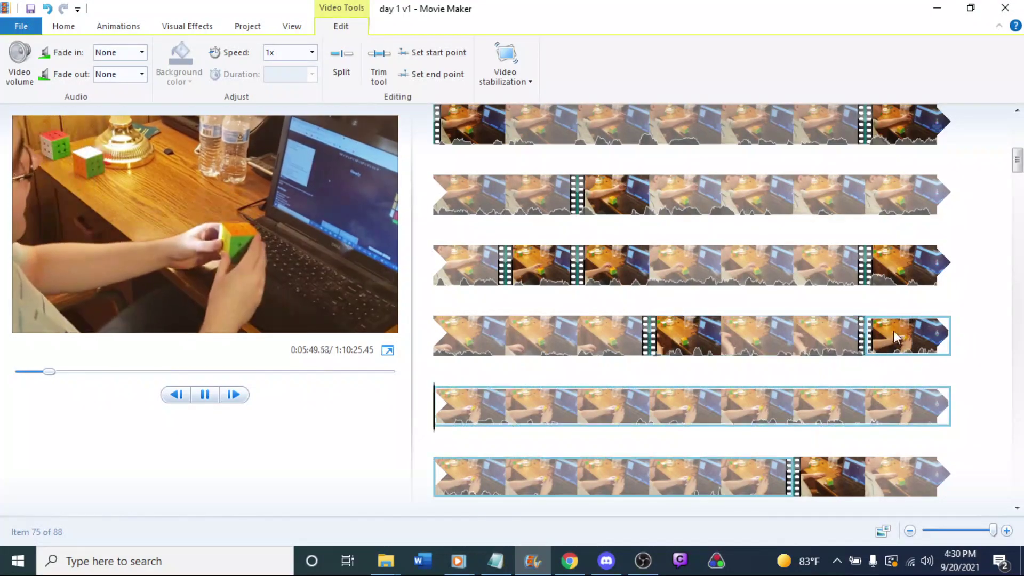
click(803, 342)
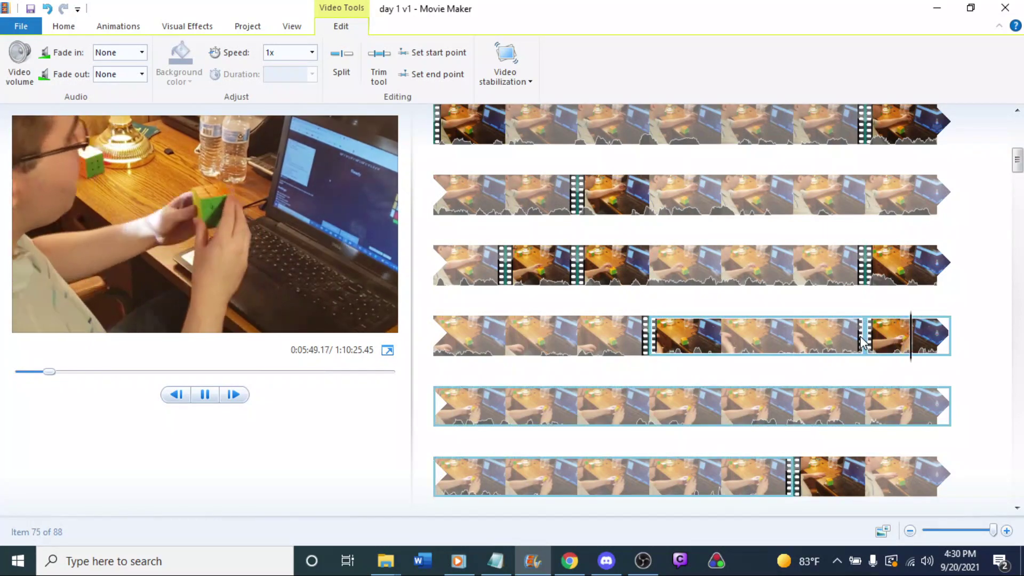
click(862, 341)
key(space)
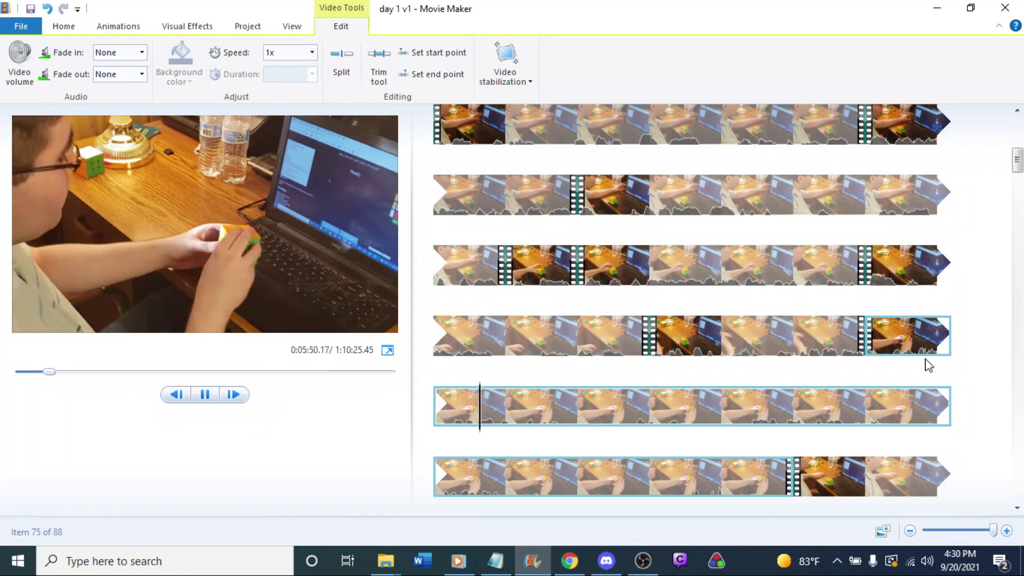
click(532, 421)
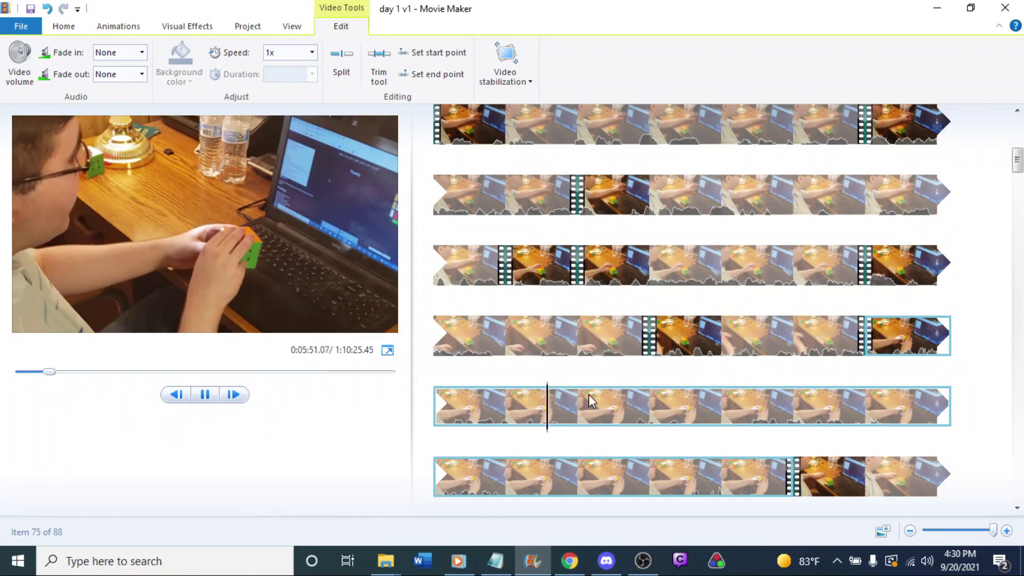
key(space)
right_click(586, 427)
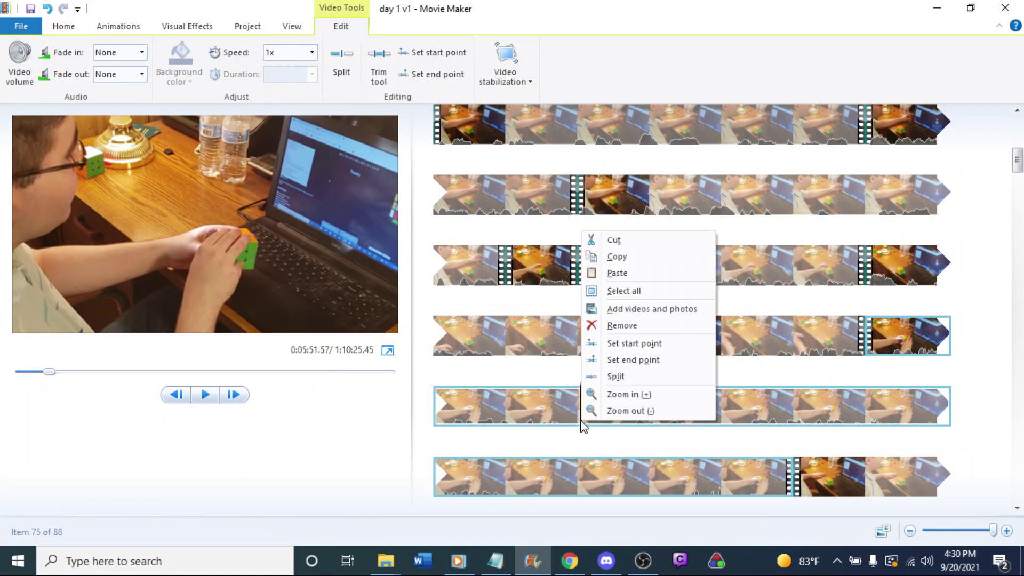
click(613, 374)
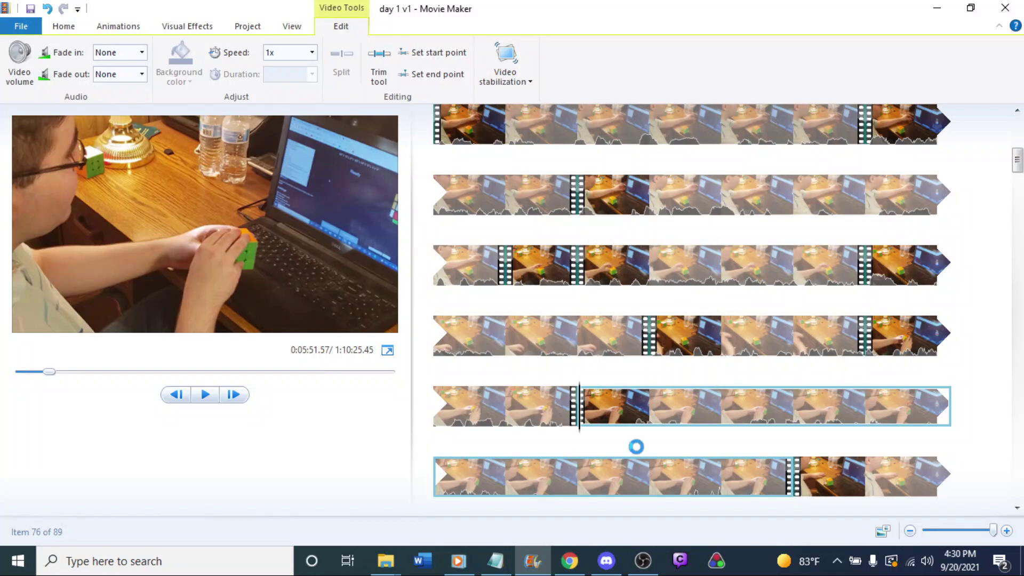
Split the footage again at 0:05:53.73 and delete the section between 0:05:51.57 and that point.
key(space)
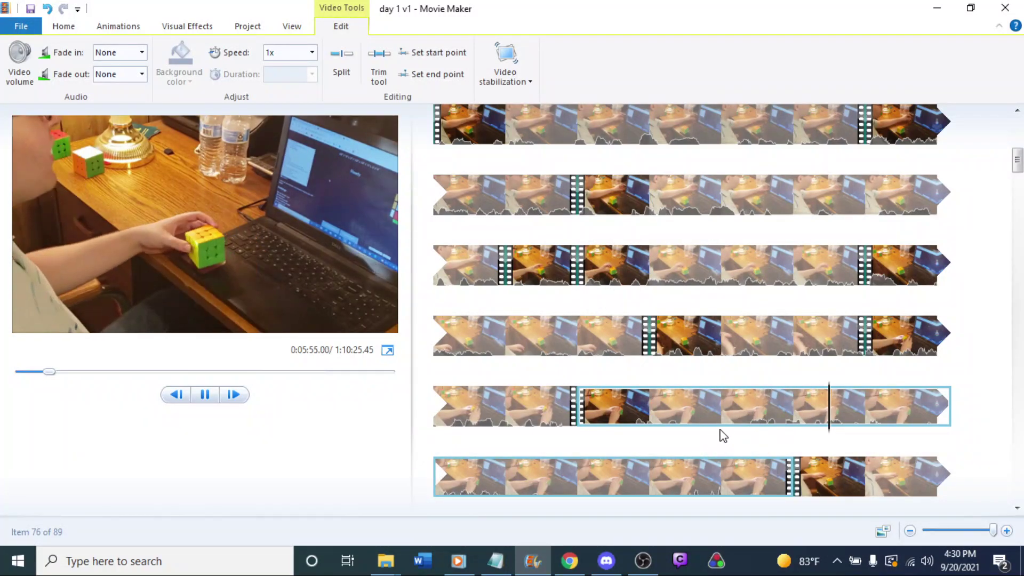
click(724, 413)
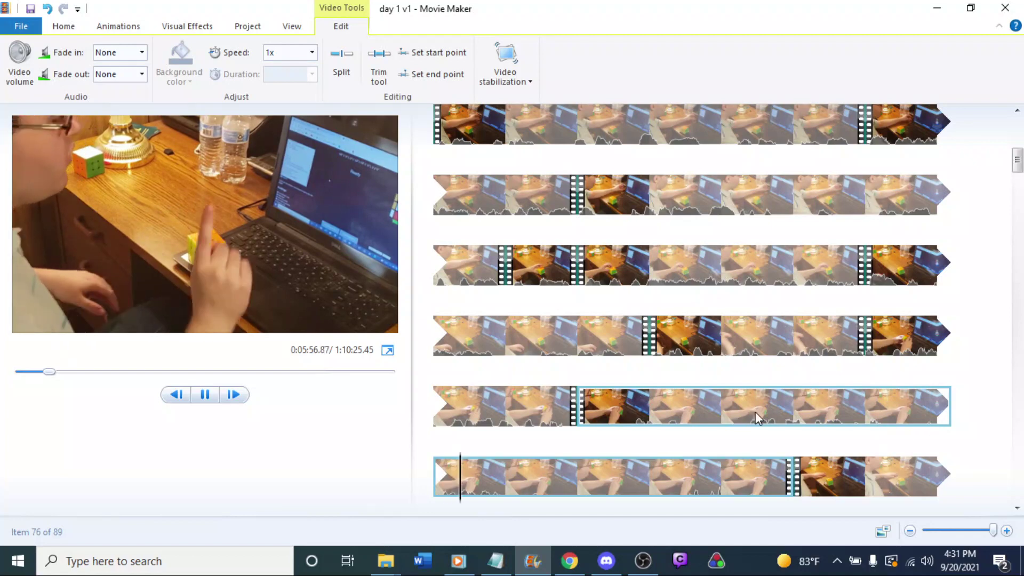
click(754, 417)
click(736, 422)
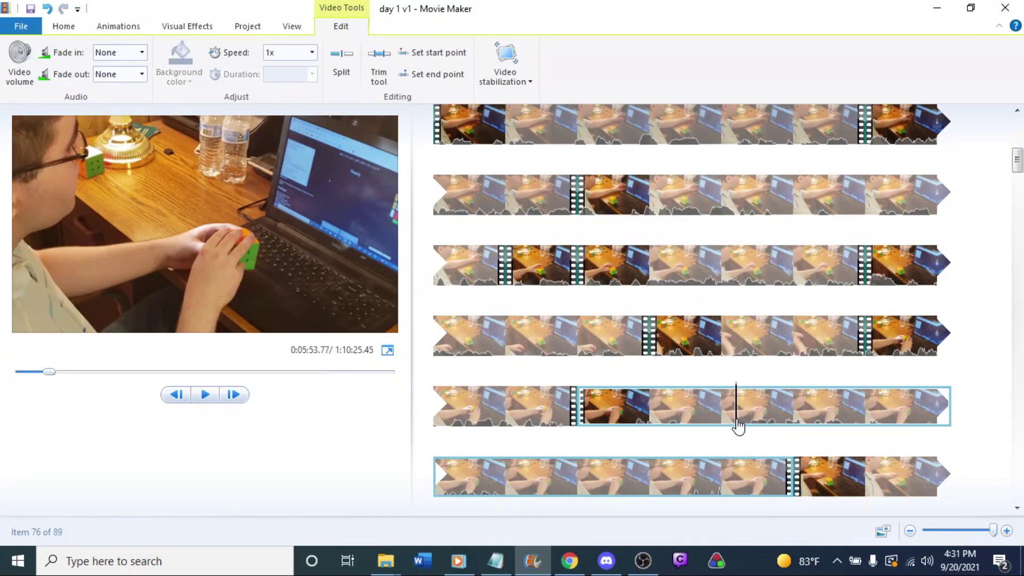
right_click(737, 425)
click(763, 375)
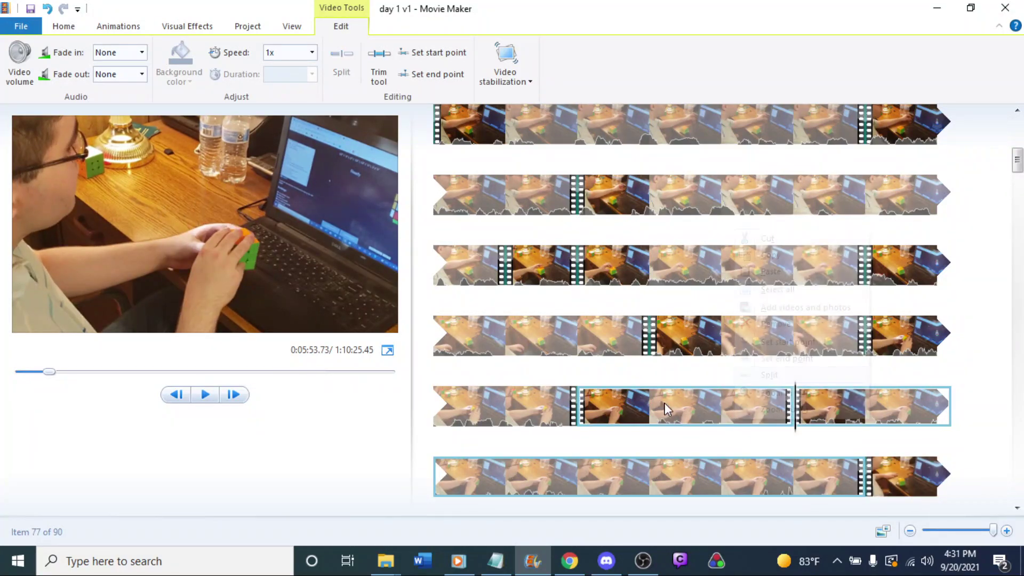
key(Delete)
Play the remaining footage to where the hand releases the cube and split it at 0:05:53.73.
key(space)
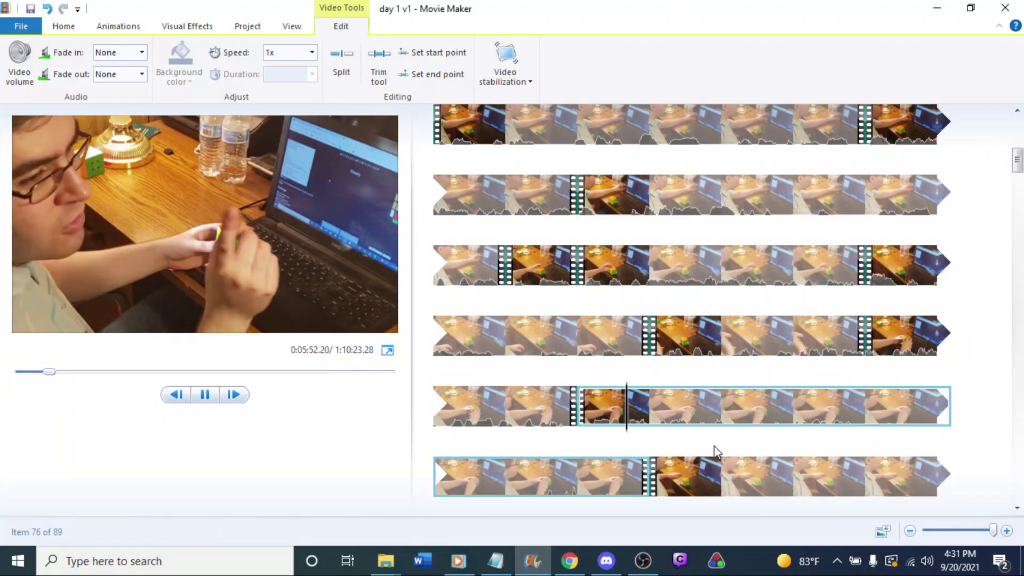
click(724, 405)
click(696, 400)
key(space)
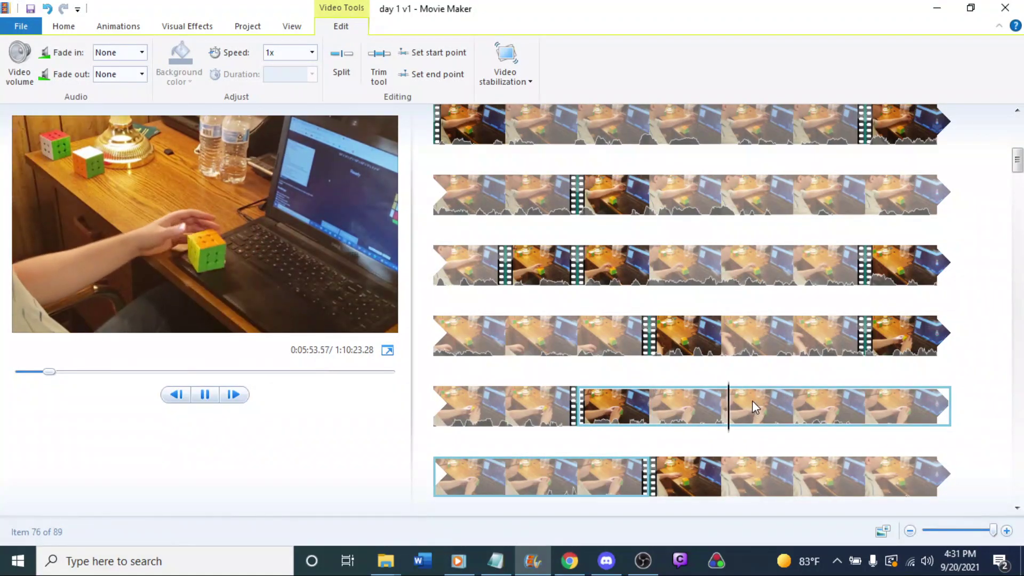
key(space)
click(700, 418)
key(space)
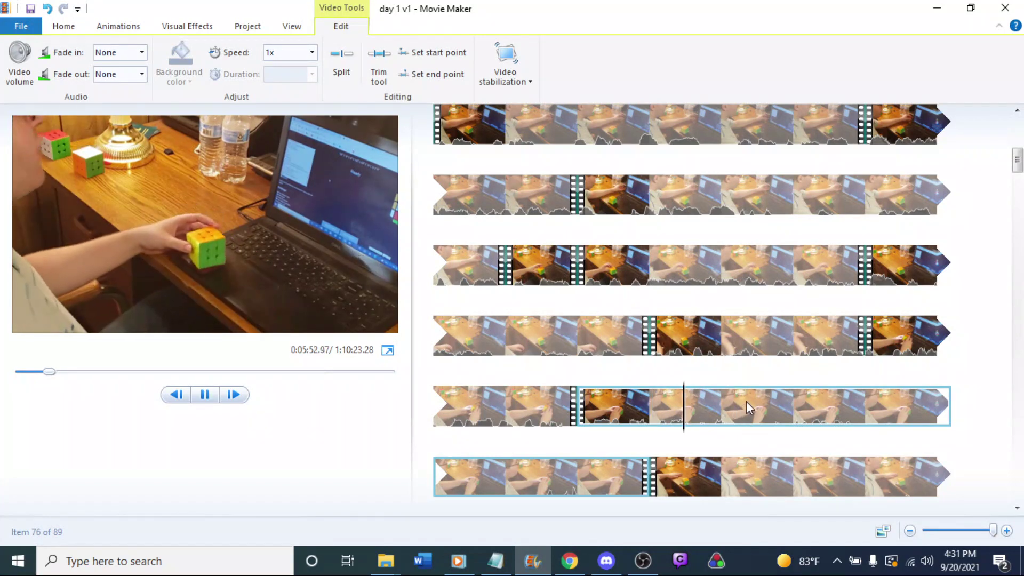
key(space)
right_click(742, 424)
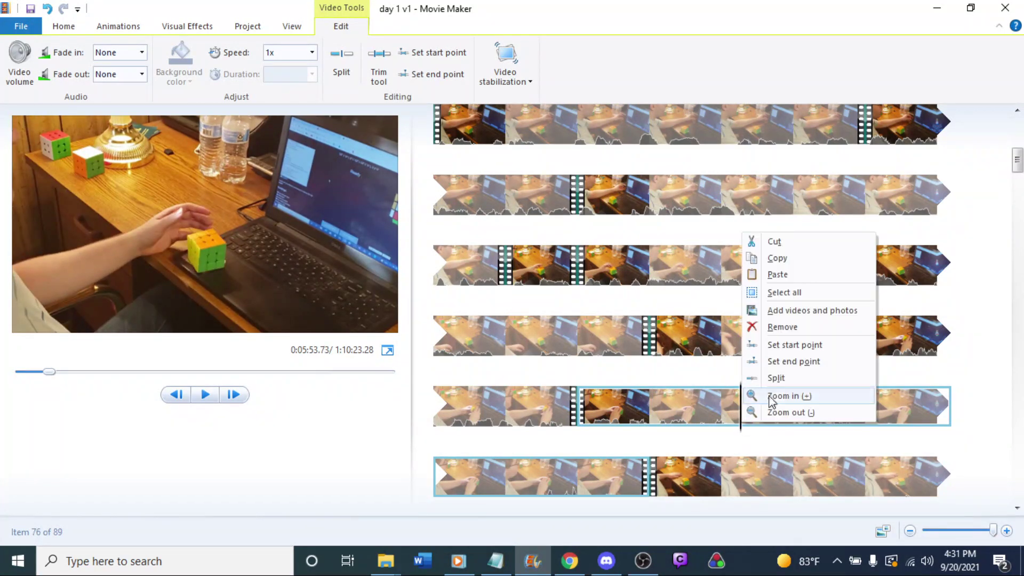
click(784, 383)
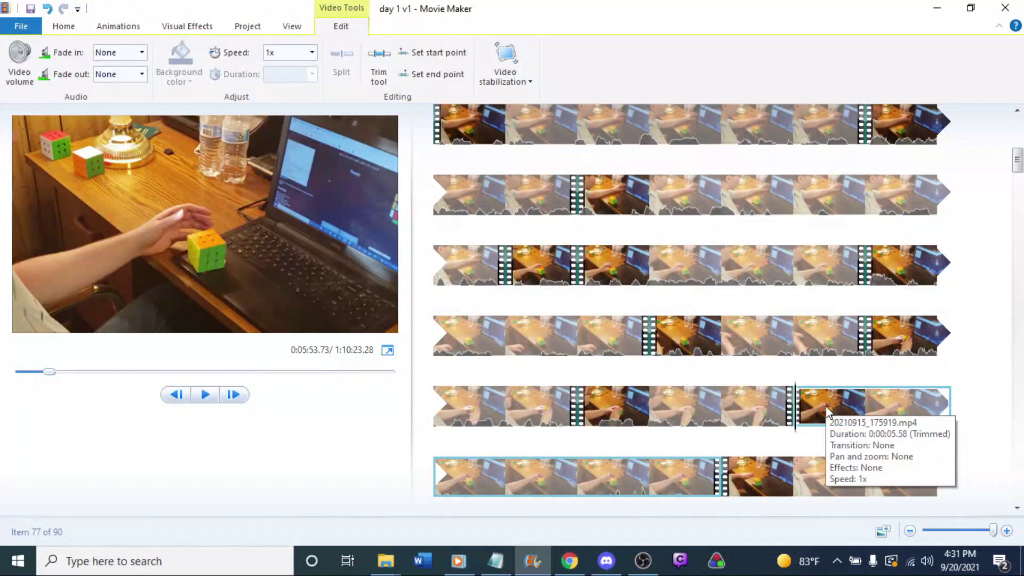
Play through the remaining 20210915_175919.mp4 section after the 0:05:53.73 split and delete it.
key(space)
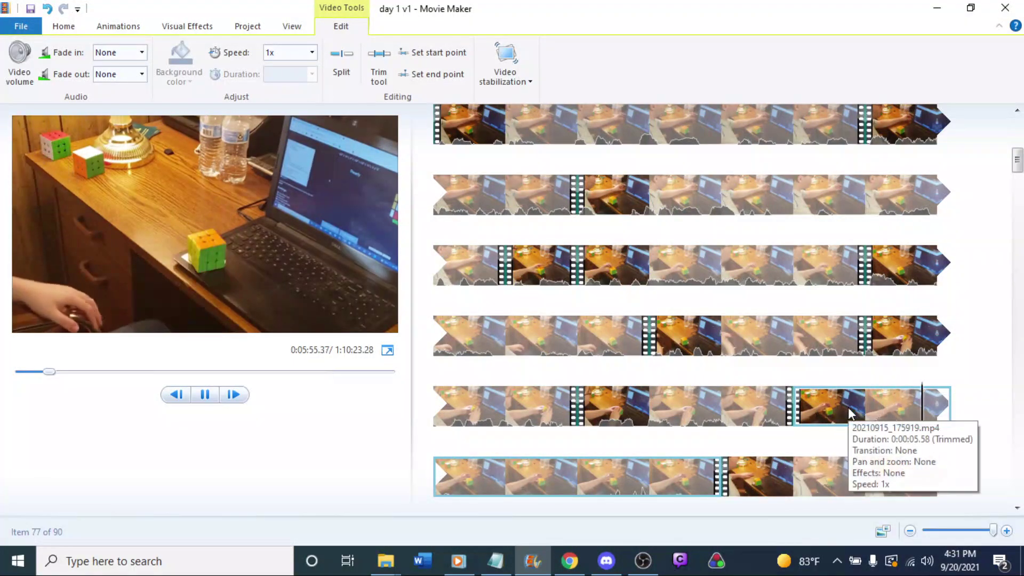
ctrl+click(785, 424)
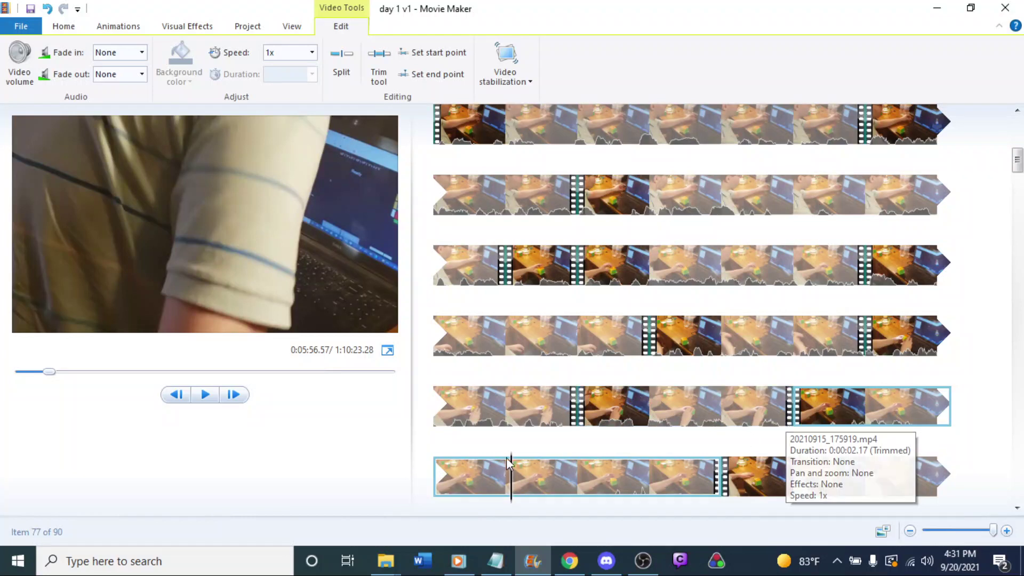
key(space)
ctrl+click(658, 426)
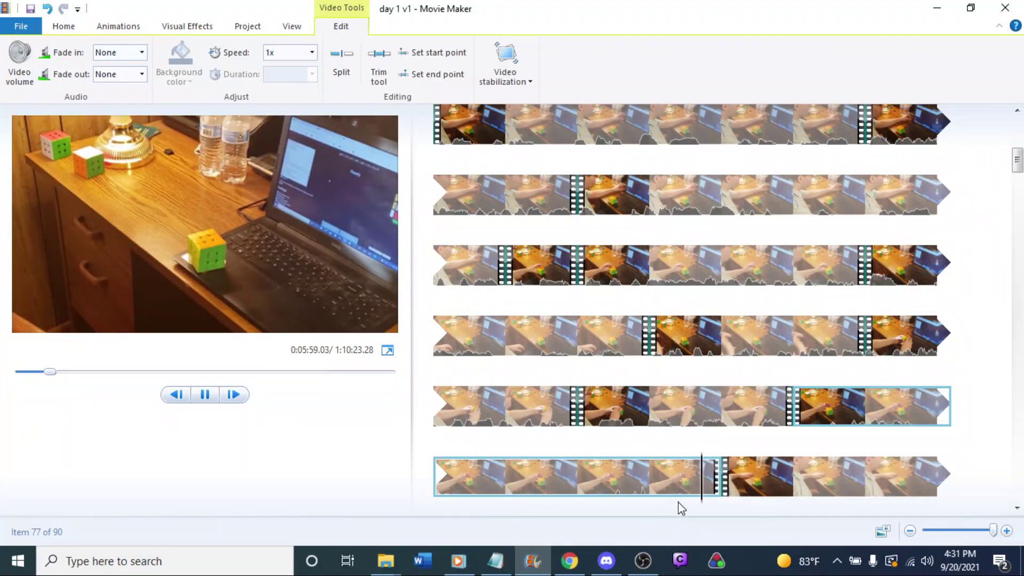
click(581, 482)
click(654, 485)
key(Delete)
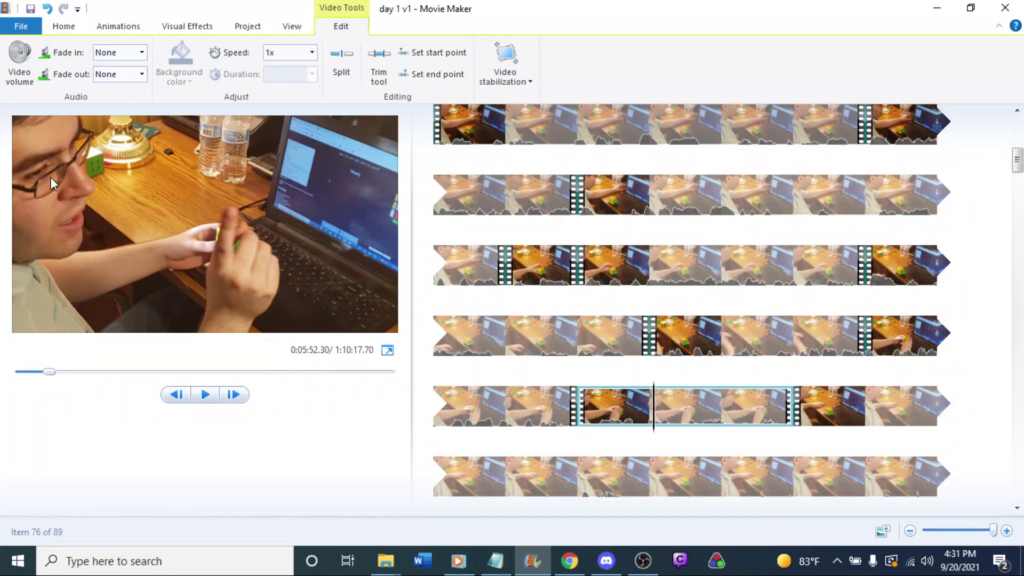
Review the edited solve from 0:05:43.87 and examine the following clip 20210915_181325.mp4 through to its end.
click(556, 341)
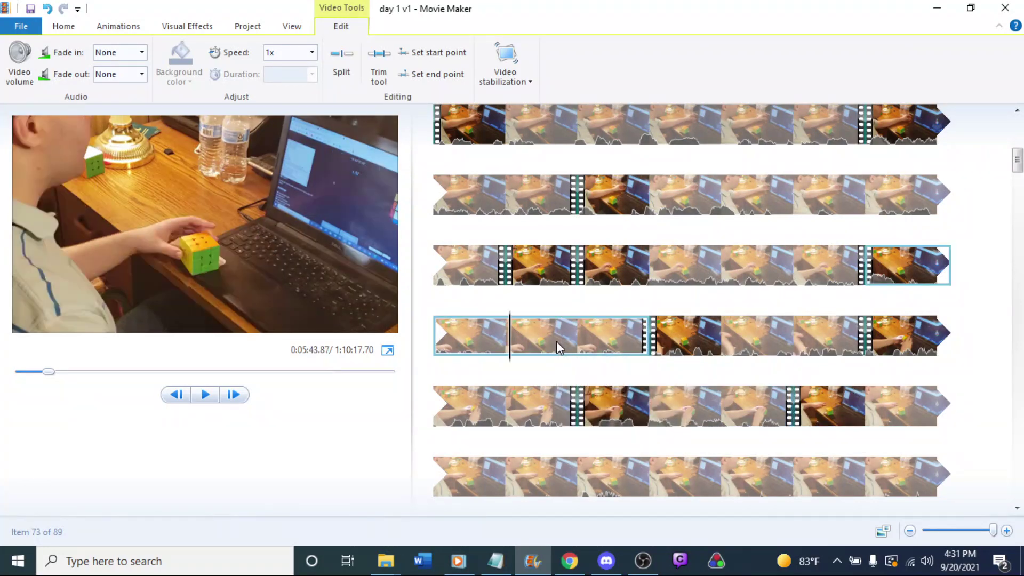
key(space)
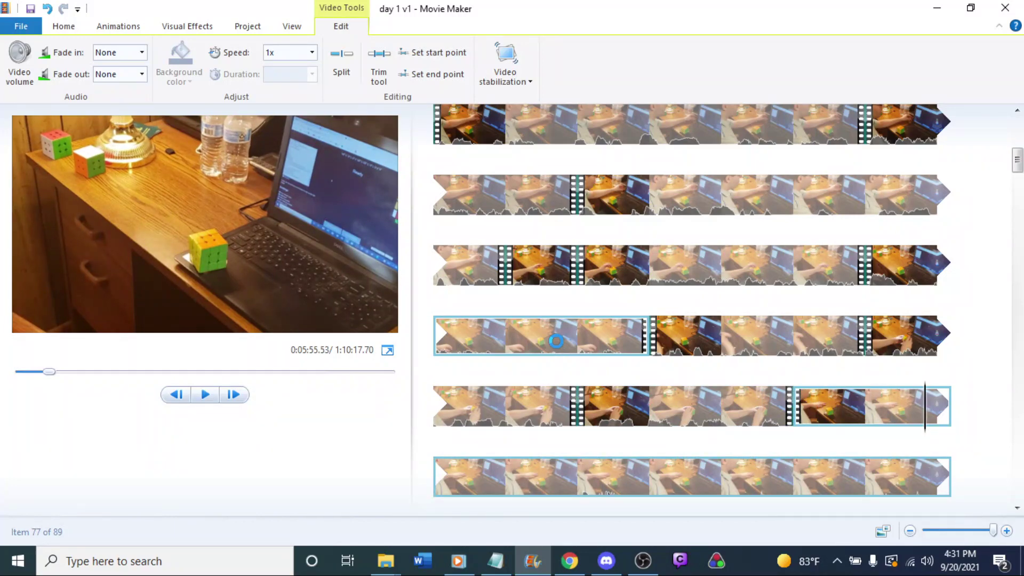
scroll(875, 385, down, 1)
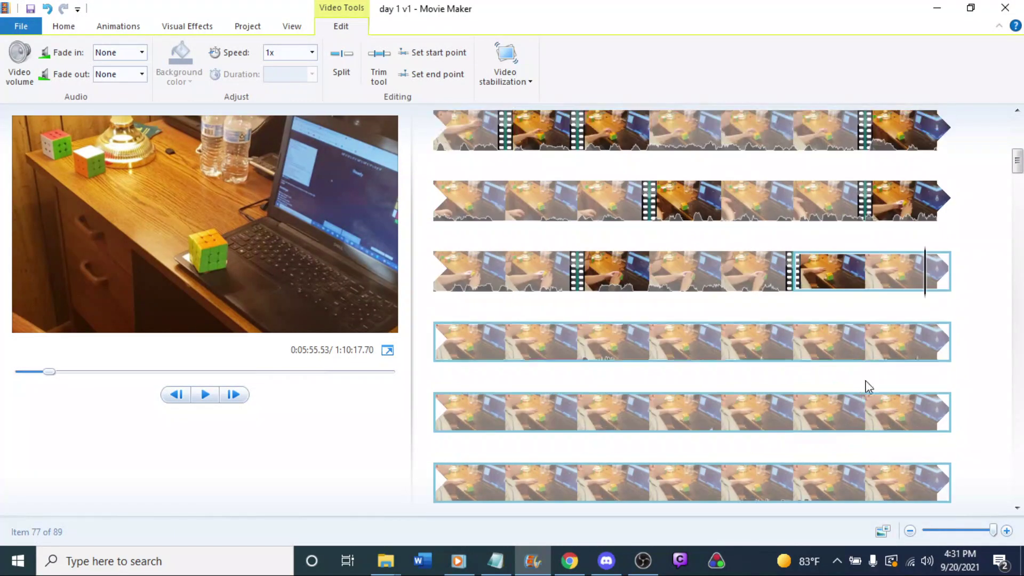
key(Right)
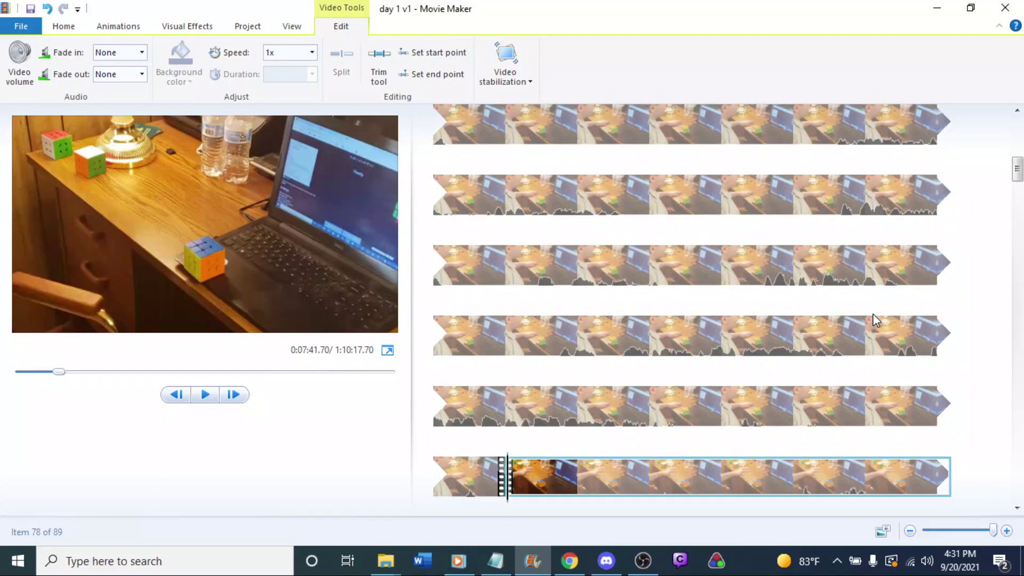
click(485, 468)
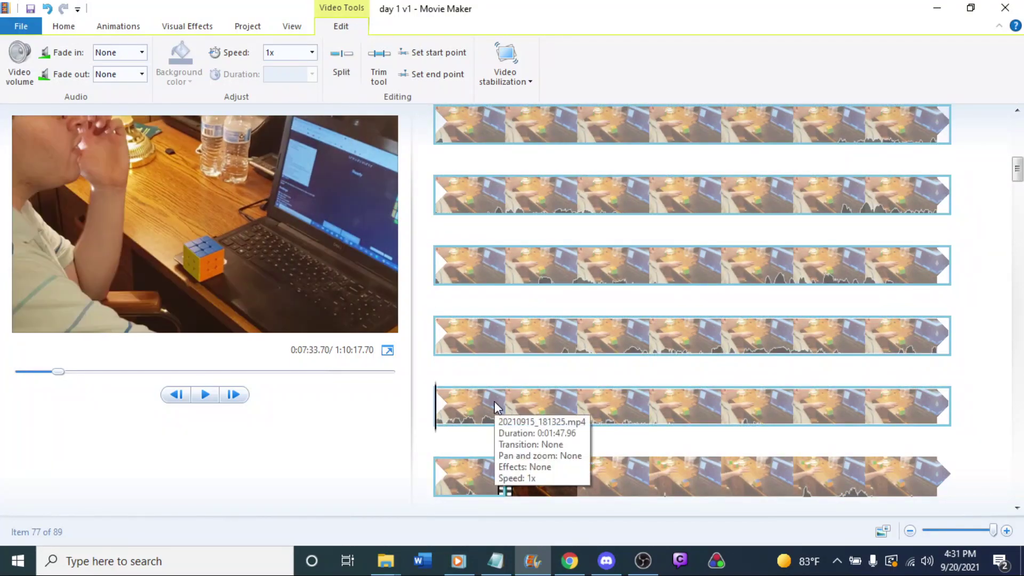
key(space)
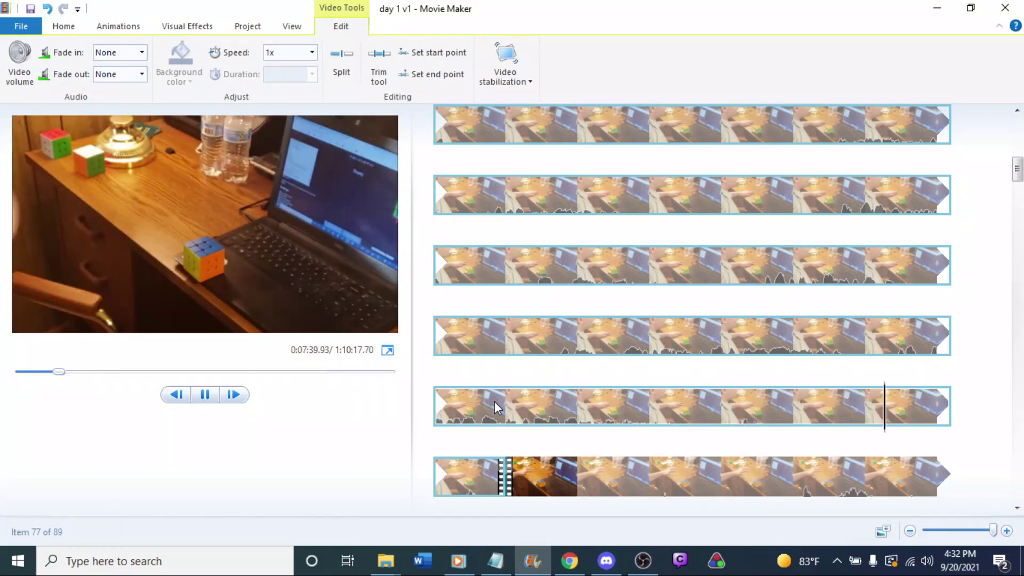
scroll(501, 400, up, 3)
scroll(526, 395, down, 3)
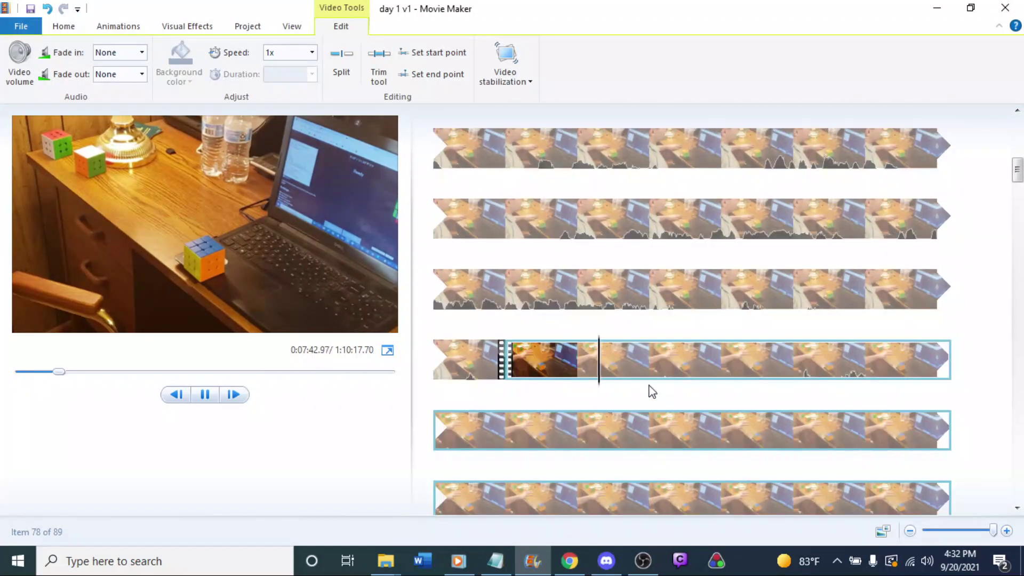
click(533, 372)
scroll(583, 315, down, 2)
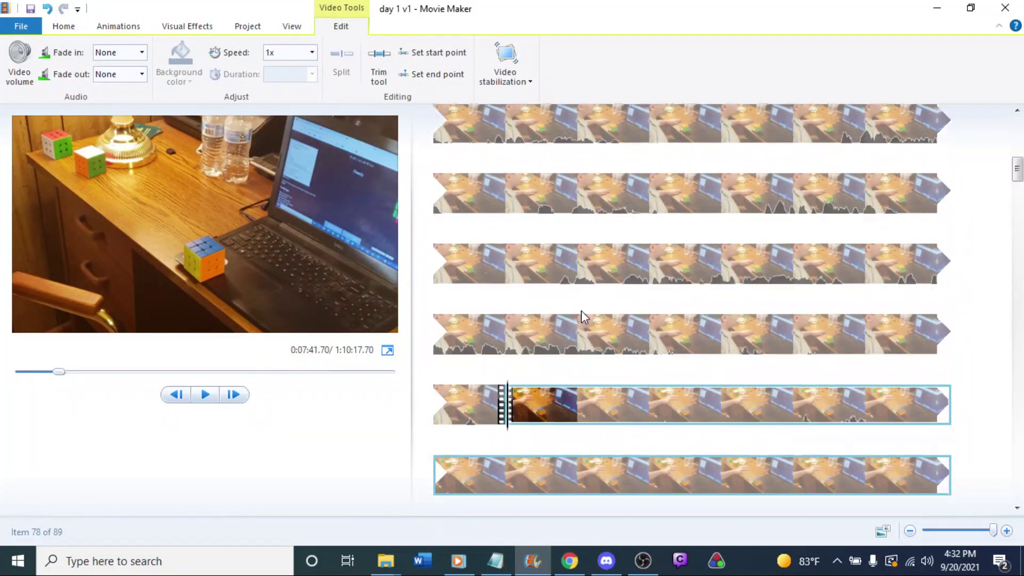
Set the speed of clip 20210915_181325.mp4 to 64x and play it into the start of the following clip.
shift+click(843, 228)
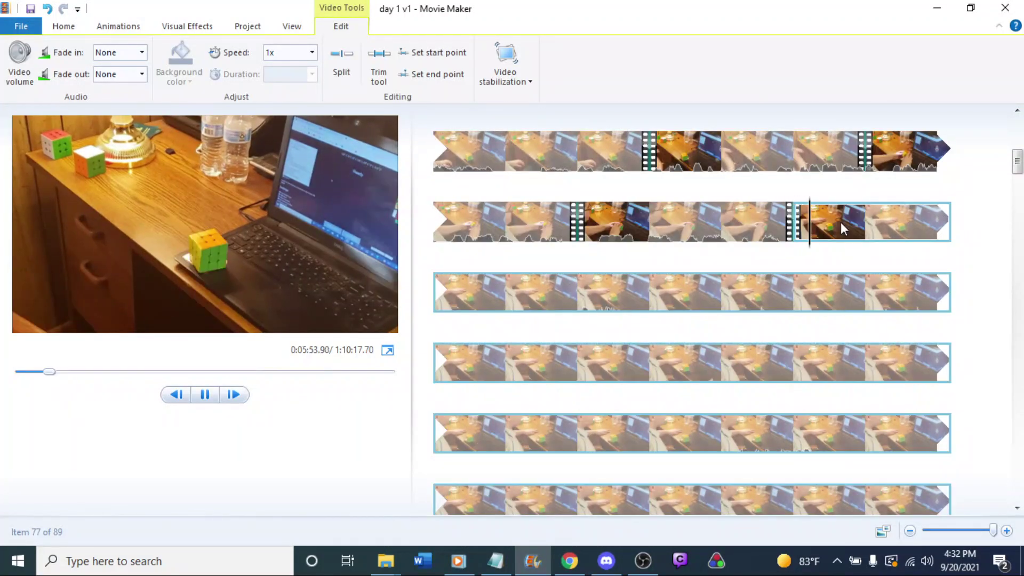
shift+click(830, 230)
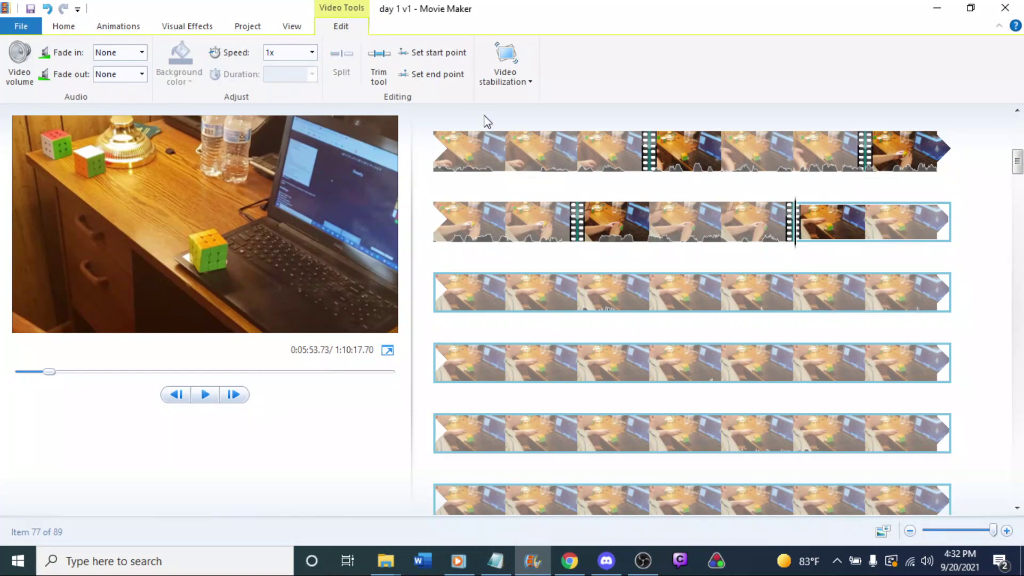
click(313, 54)
click(282, 222)
key(space)
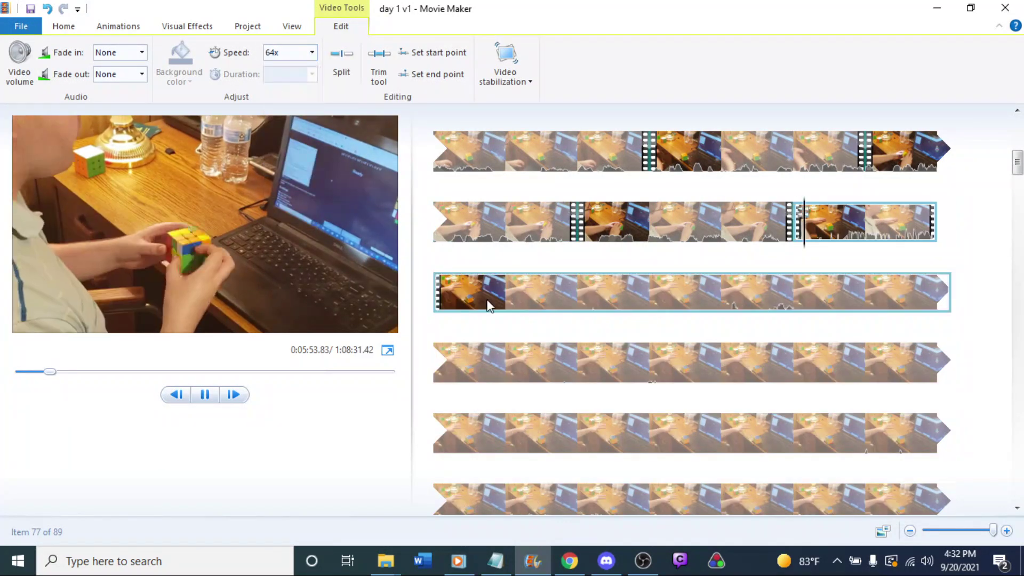
click(481, 298)
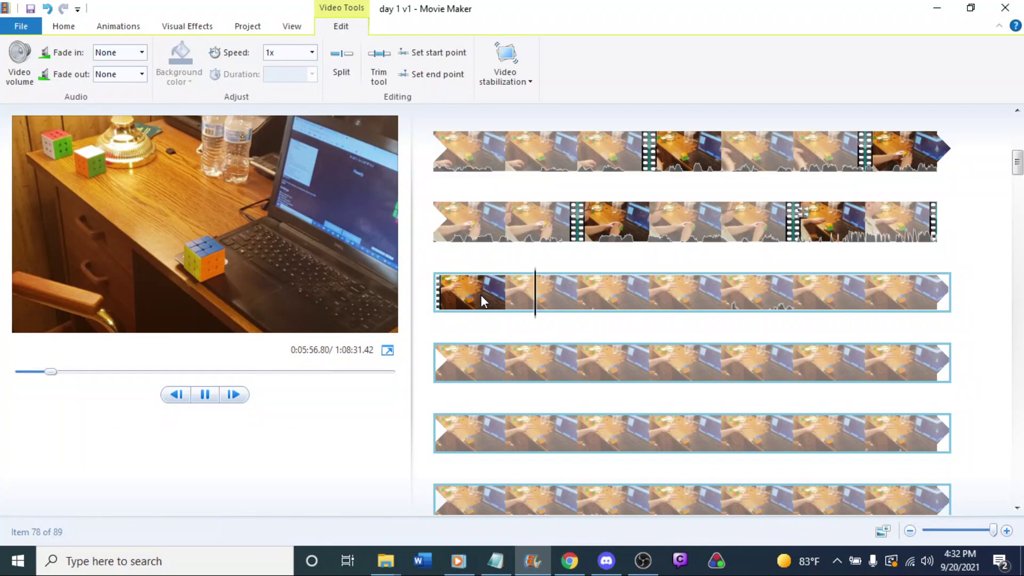
Play the last part of the clip following 20210915_181325.mp4 and set that clip's speed to 64x.
key(Right)
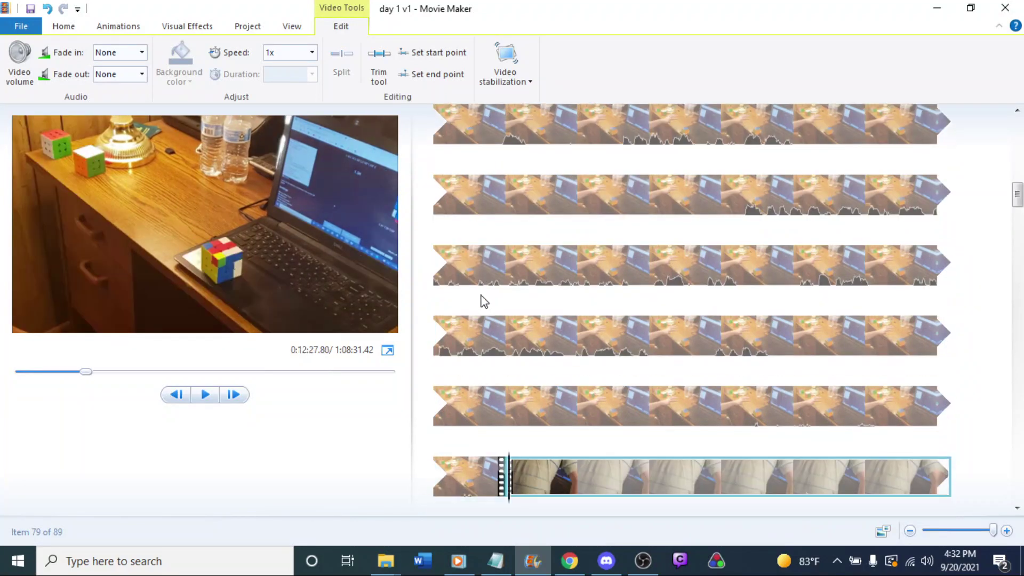
click(478, 468)
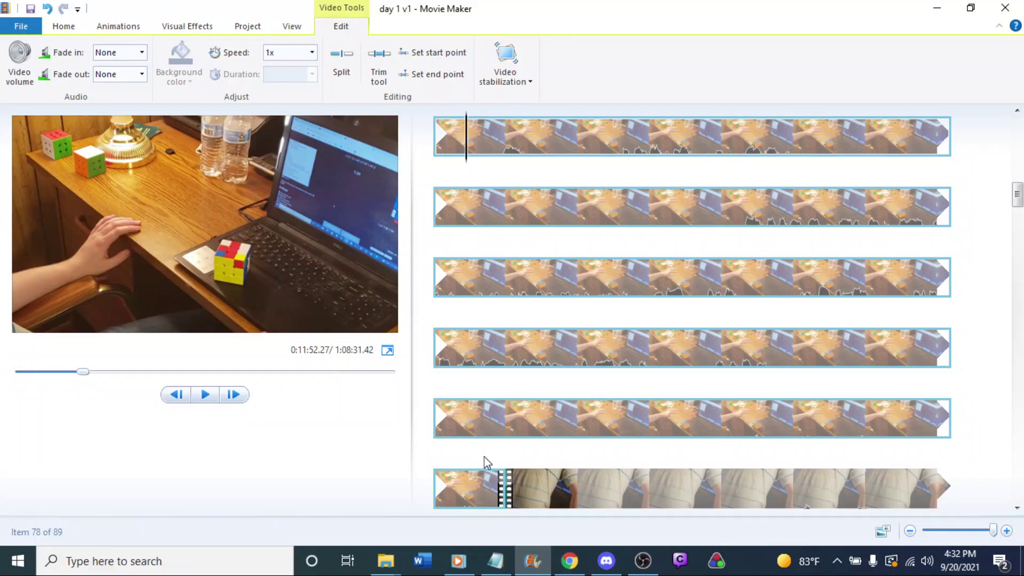
key(space)
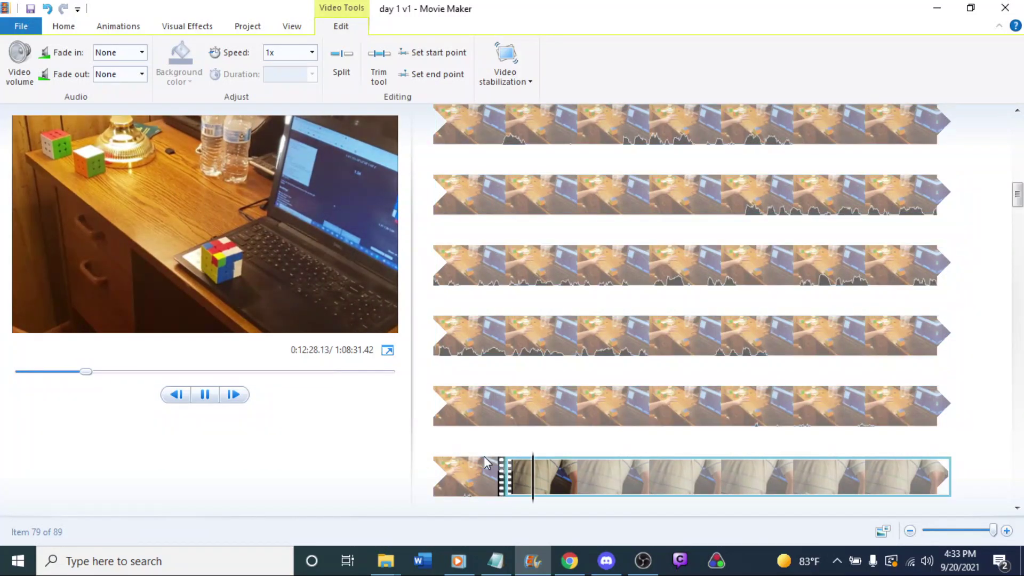
click(501, 407)
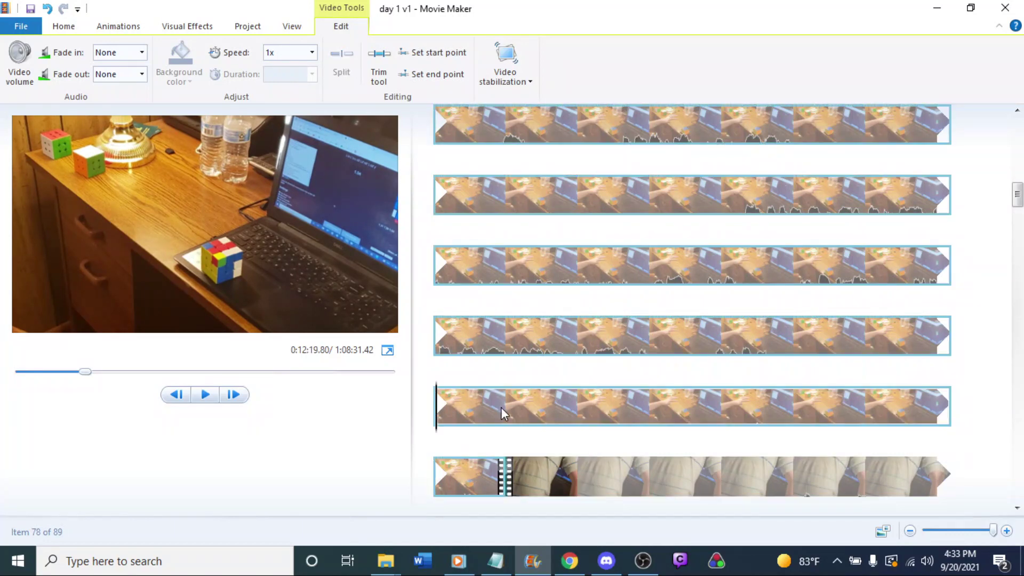
click(312, 52)
click(274, 223)
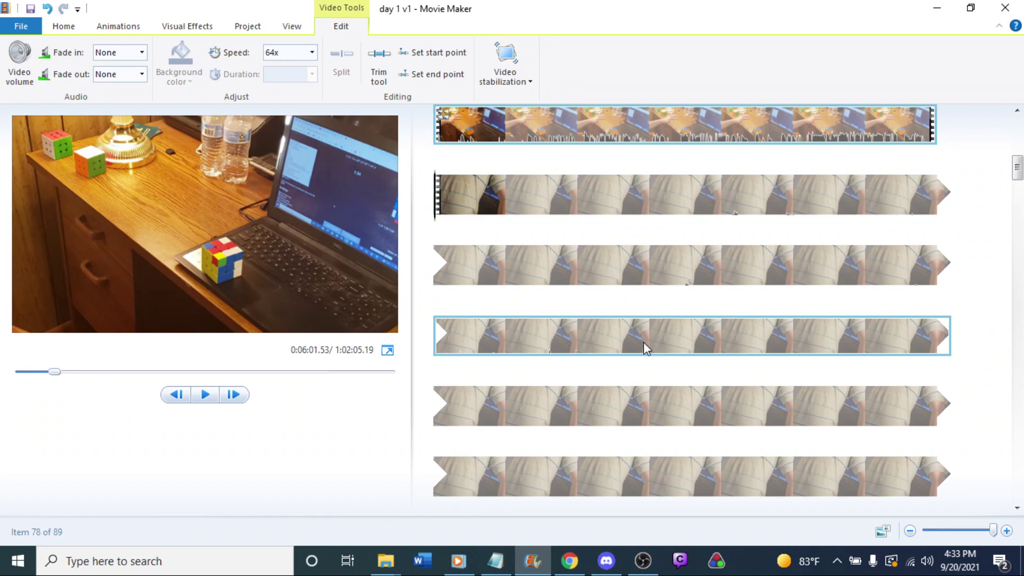
Play the final section of clip 20210915_182156.mp4 and set the clip's speed to 64x.
key(Right)
key(shift+End)
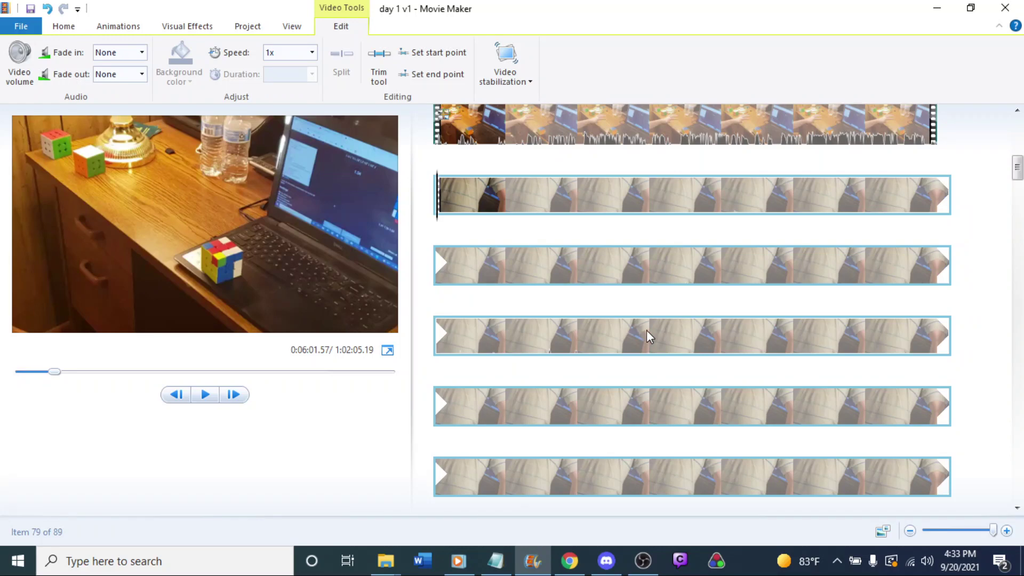
scroll(640, 334, up, 2)
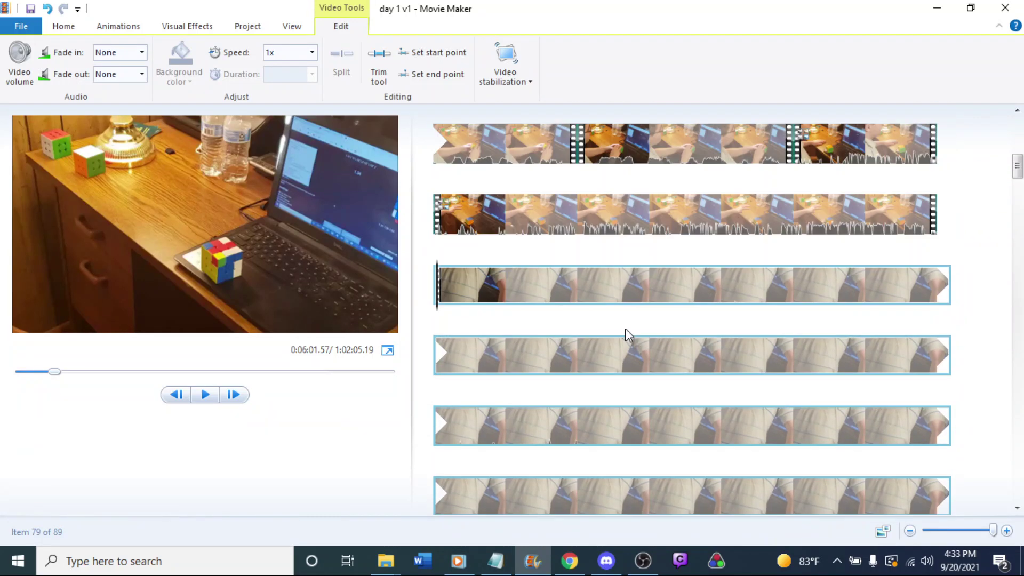
click(628, 331)
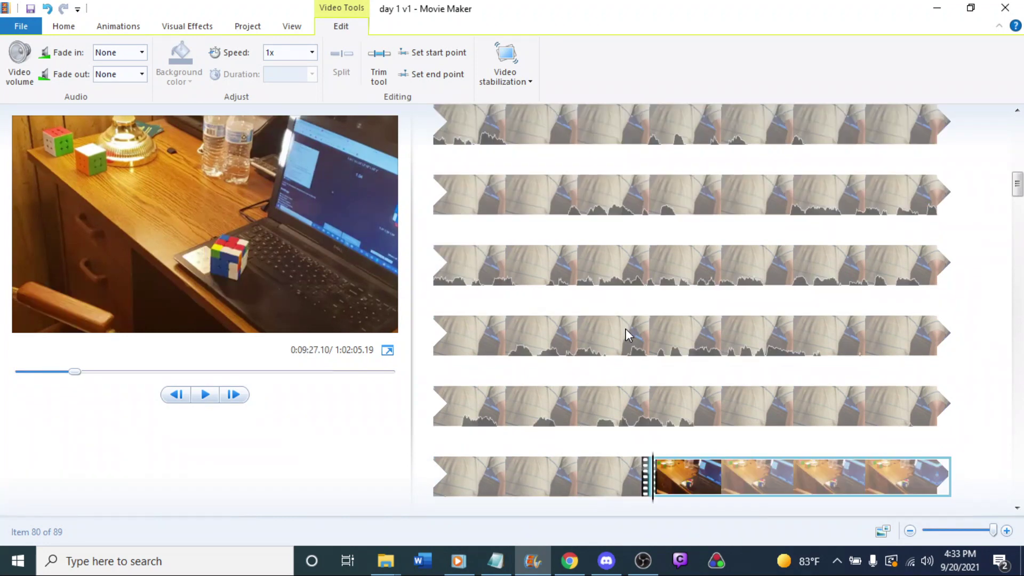
click(625, 329)
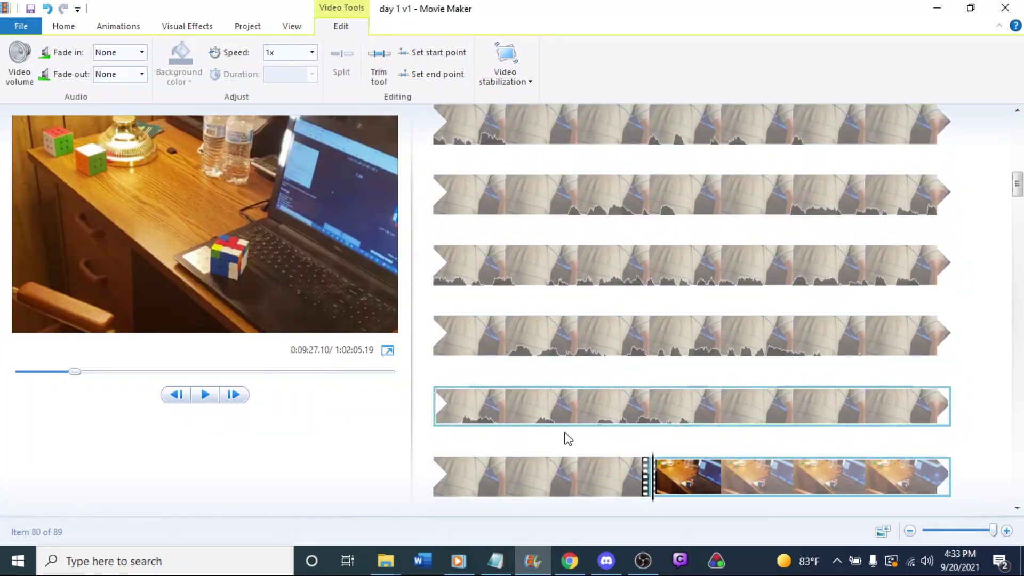
key(Up)
key(Up)
key(Up)
key(Up)
key(Up)
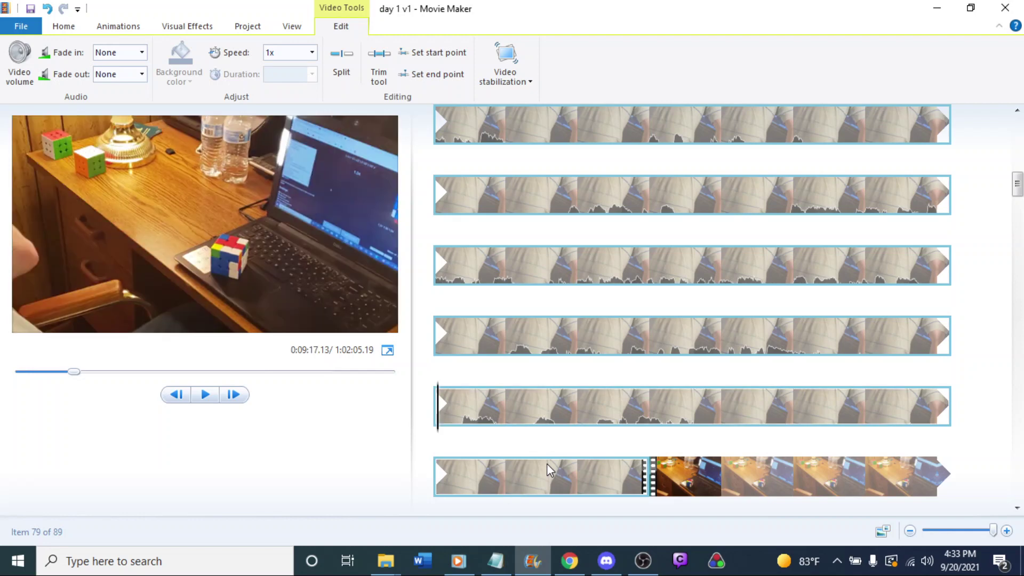
key(space)
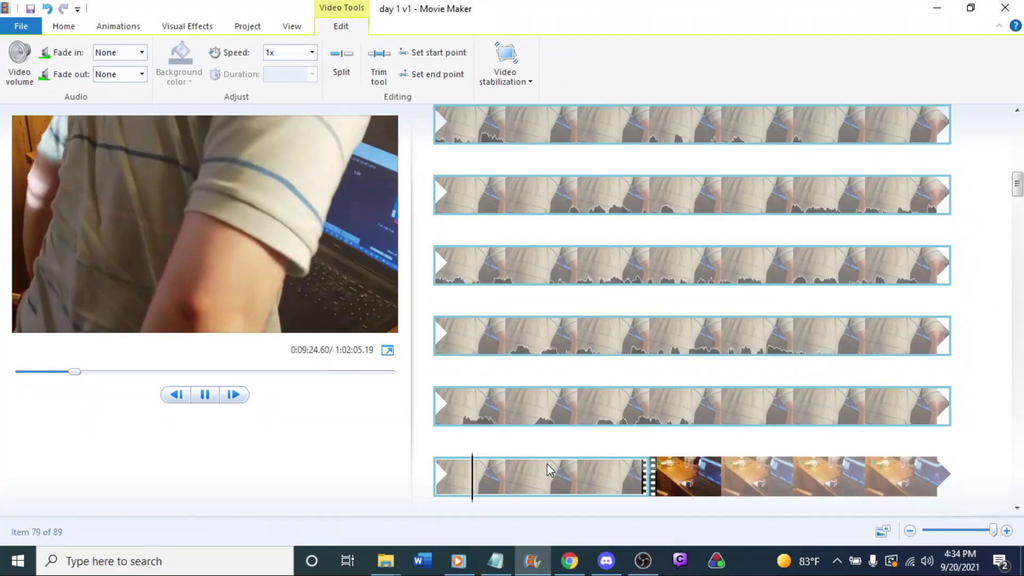
key(space)
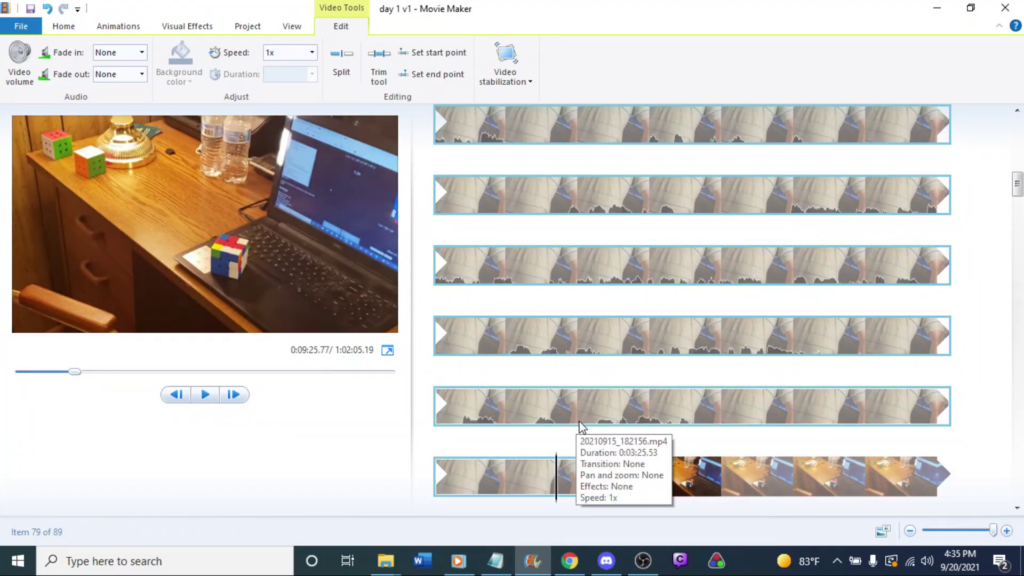
click(508, 404)
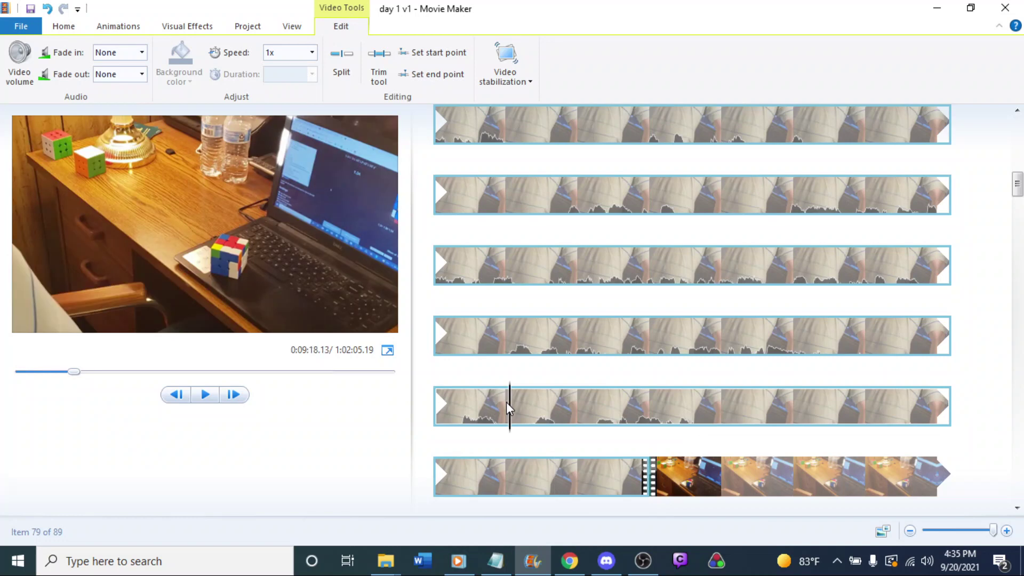
click(314, 54)
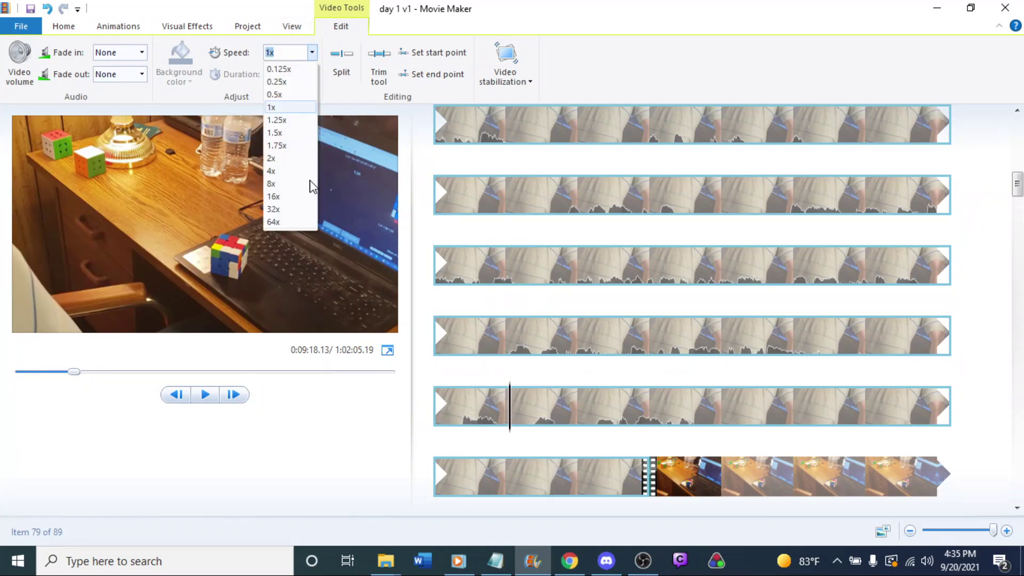
click(284, 223)
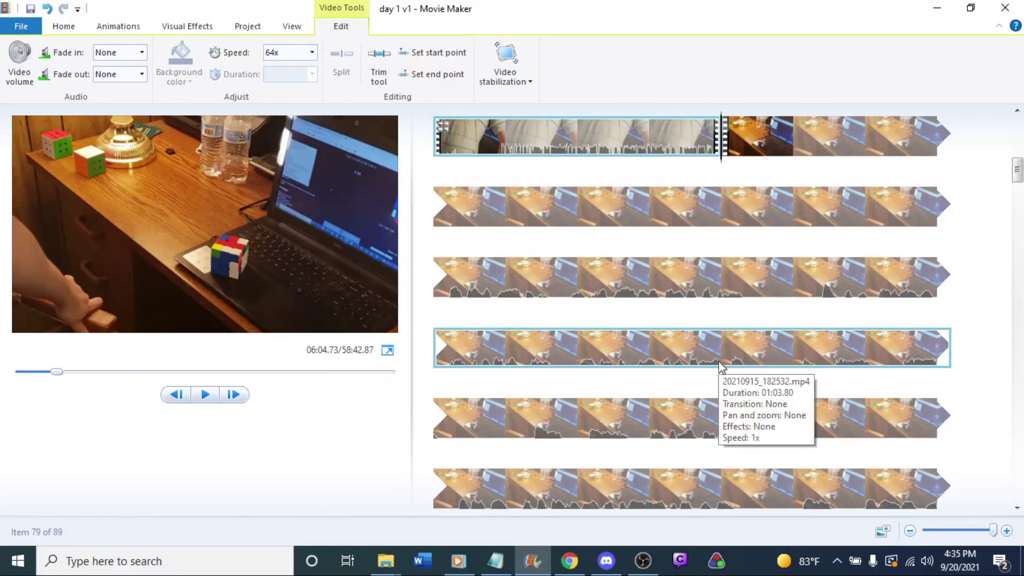
Return to the sped-up footage before 20210915_182156.mp4 and play it back.
key(Right)
key(shift+End)
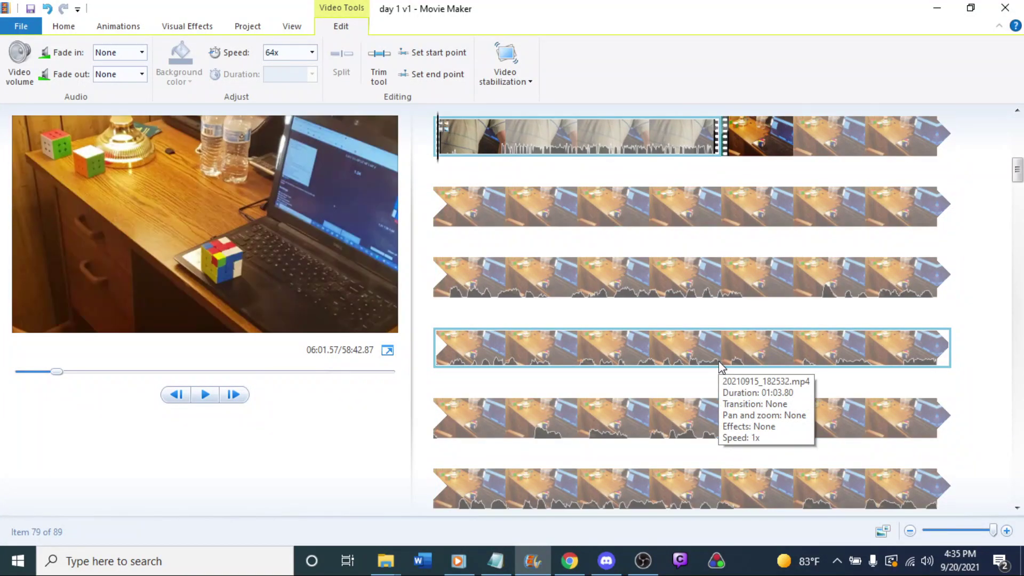
key(Right)
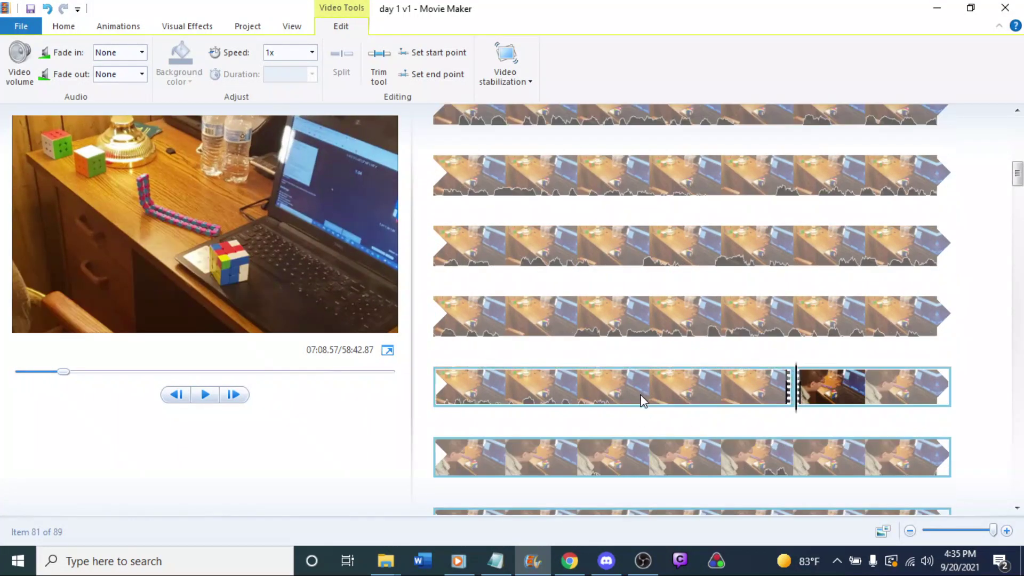
key(Left)
key(Left)
key(Left)
key(Left)
key(Left)
key(Left)
key(Left)
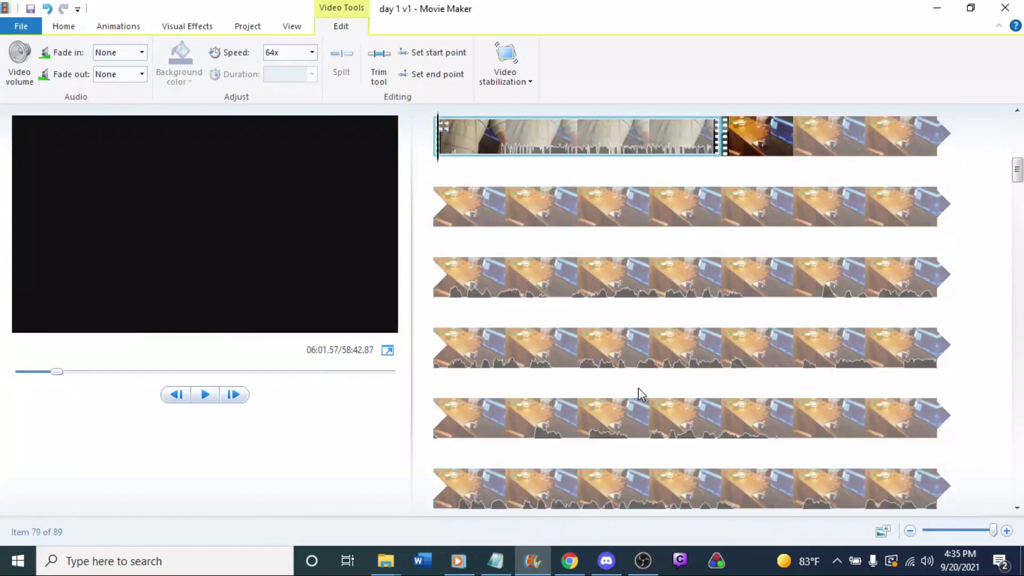
key(Left)
key(space)
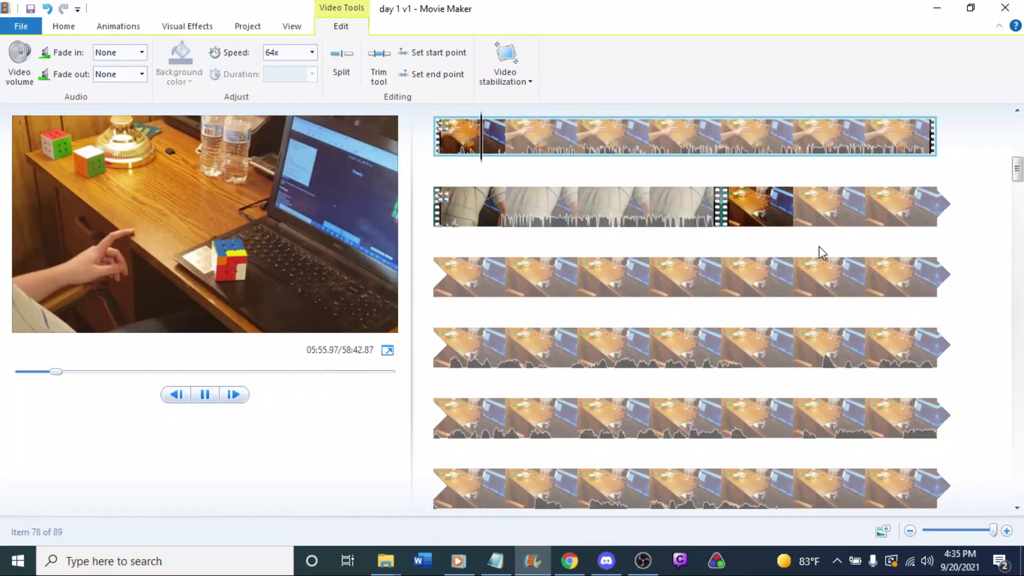
Play clip 20210915_182532.mp4 from its start and examine its later footage around 06:58.
click(795, 229)
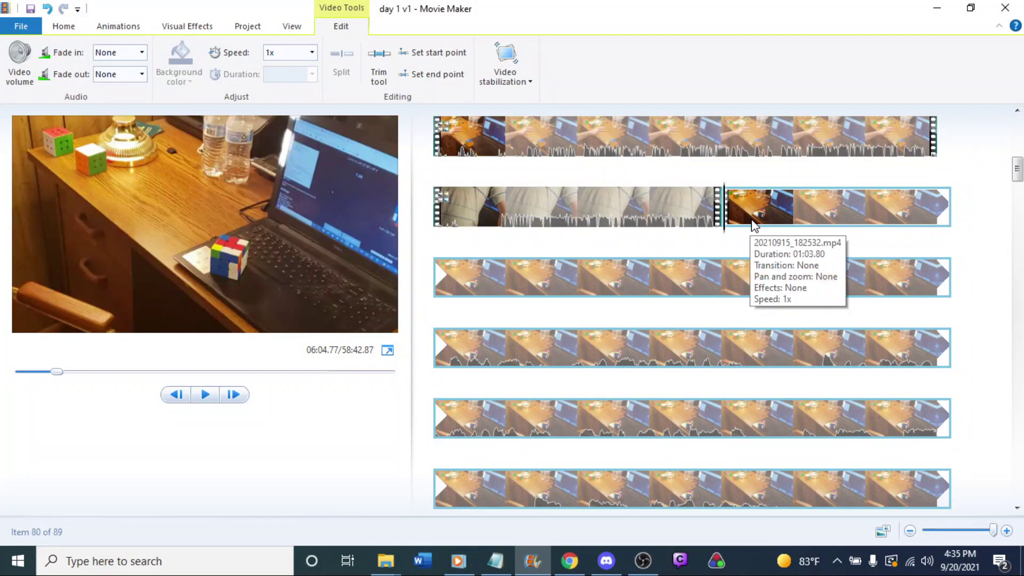
key(space)
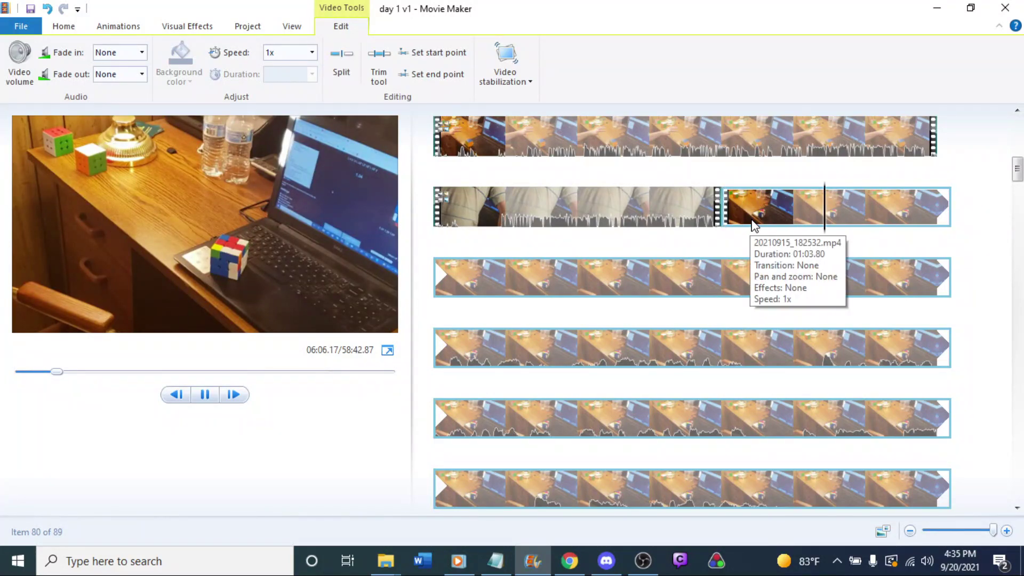
scroll(751, 219, down, 3)
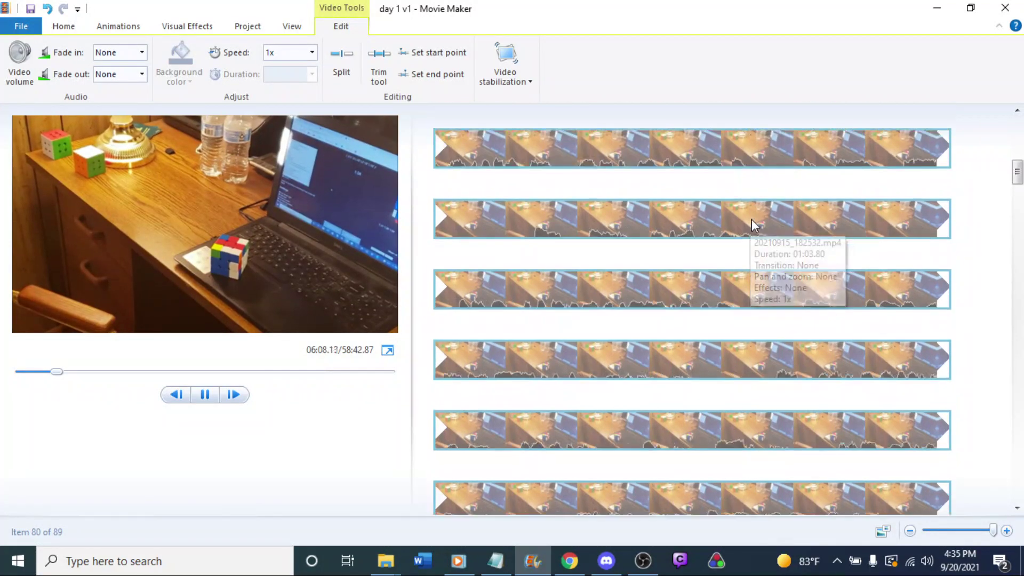
click(555, 190)
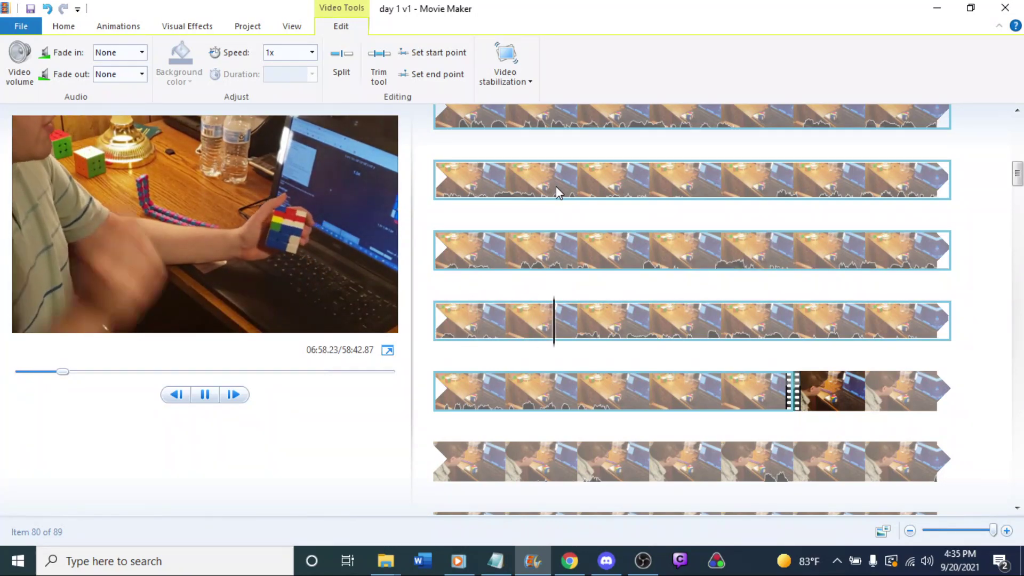
key(space)
scroll(666, 249, up, 3)
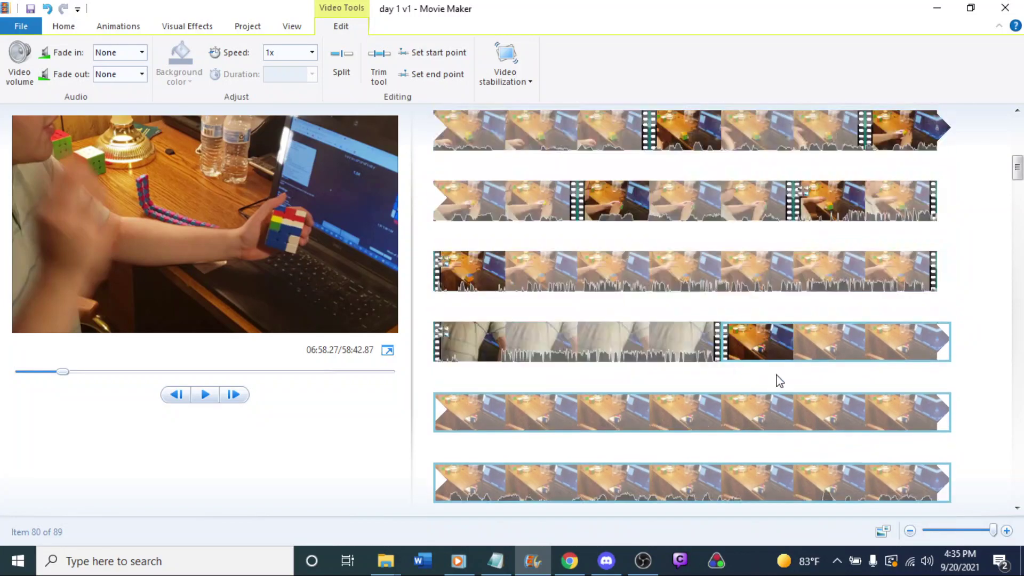
Review the three 64x clips starting at 0:05:53.73 and undo their speed changes.
key(ctrl+z)
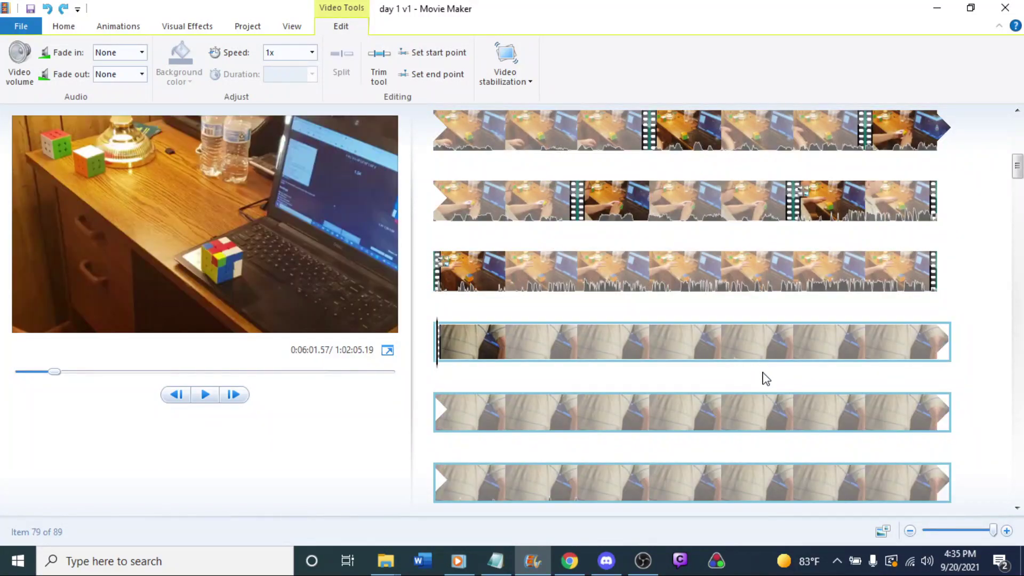
click(797, 288)
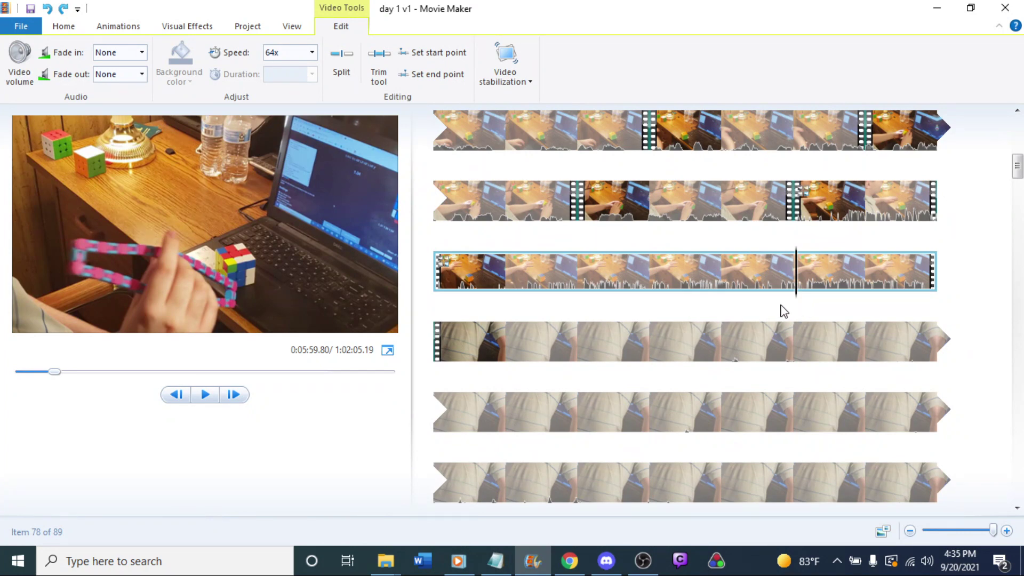
key(space)
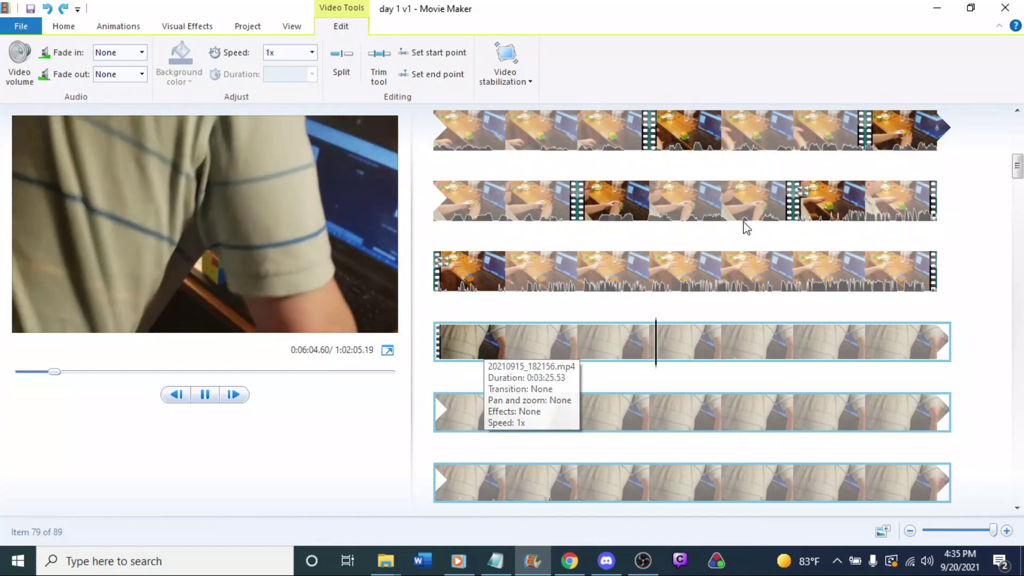
click(730, 210)
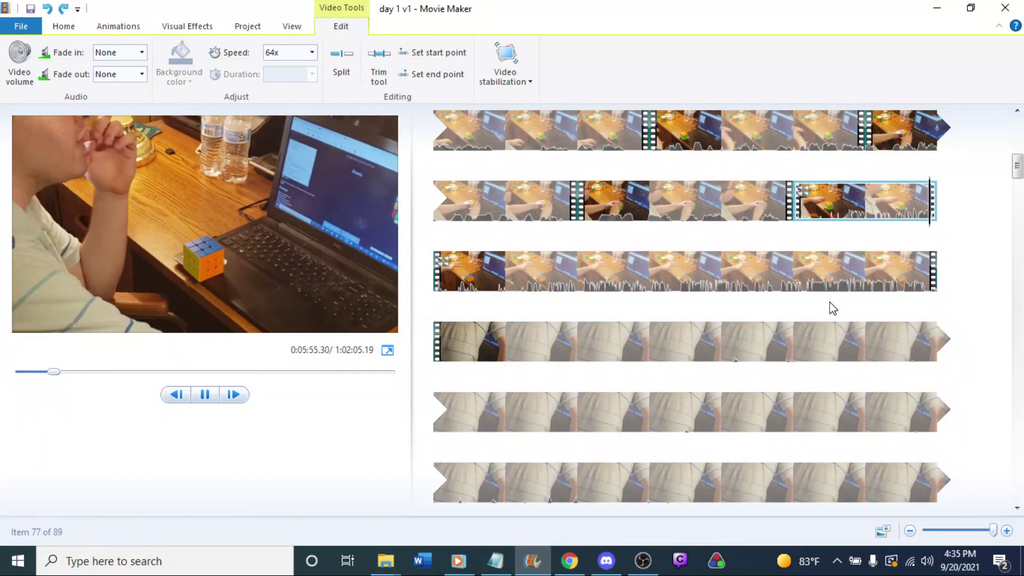
key(space)
key(ctrl+z)
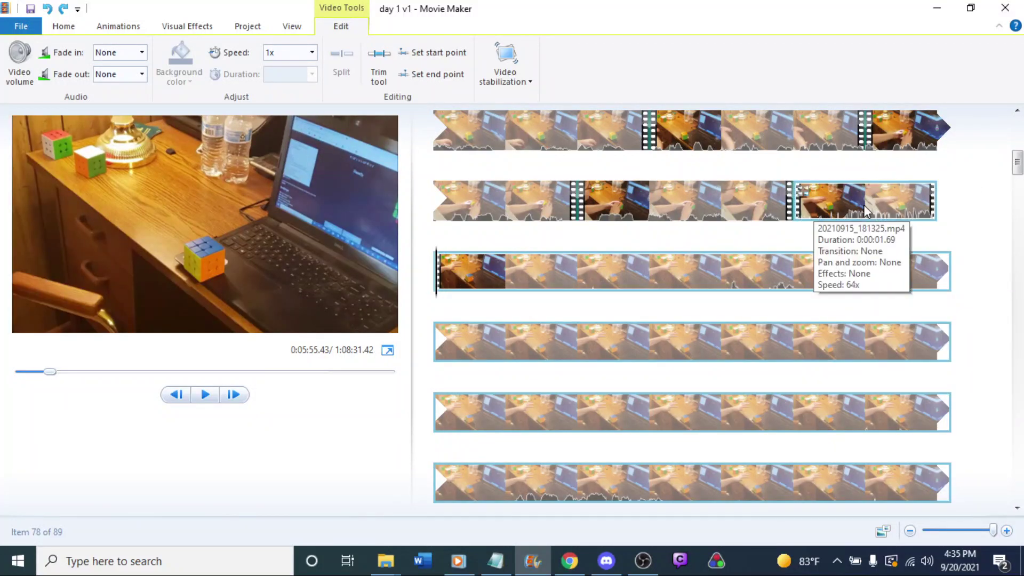
key(ctrl+z)
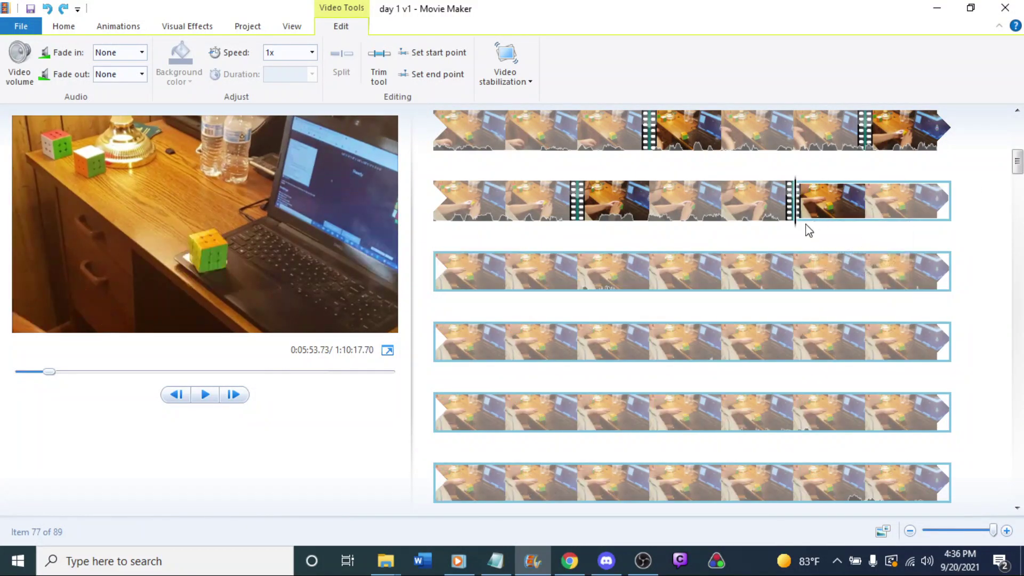
Replay the transition into clip 20210915_181325.mp4 at 0:05:53.73 and examine the clip's ending up to 0:07:37.03.
click(704, 207)
key(space)
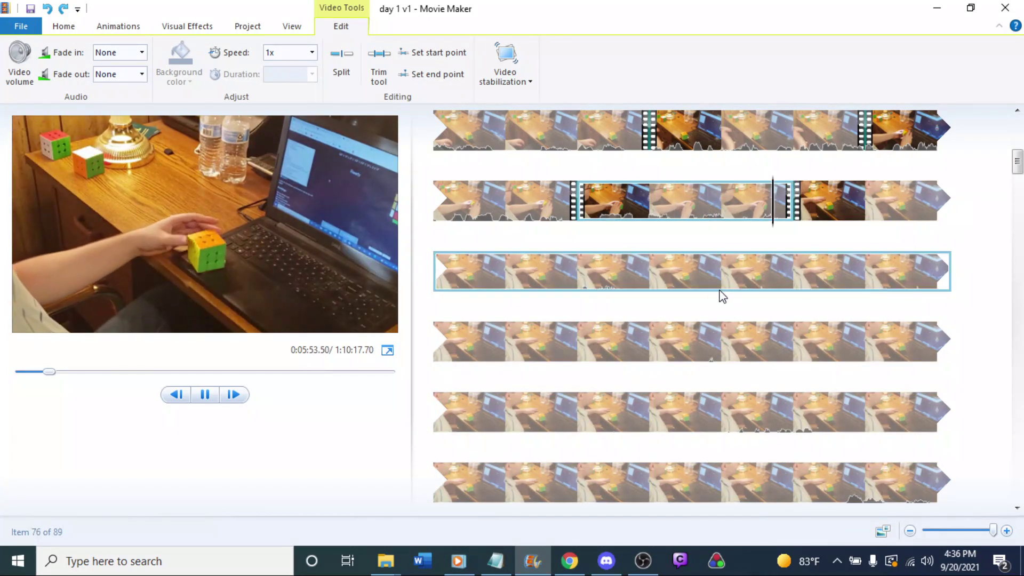
click(720, 291)
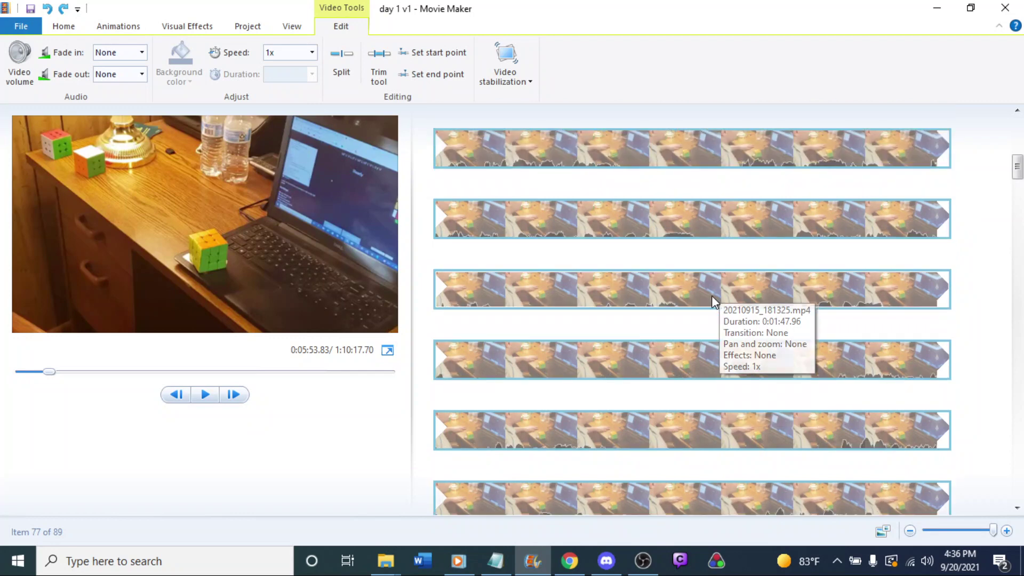
scroll(720, 299, down, 3)
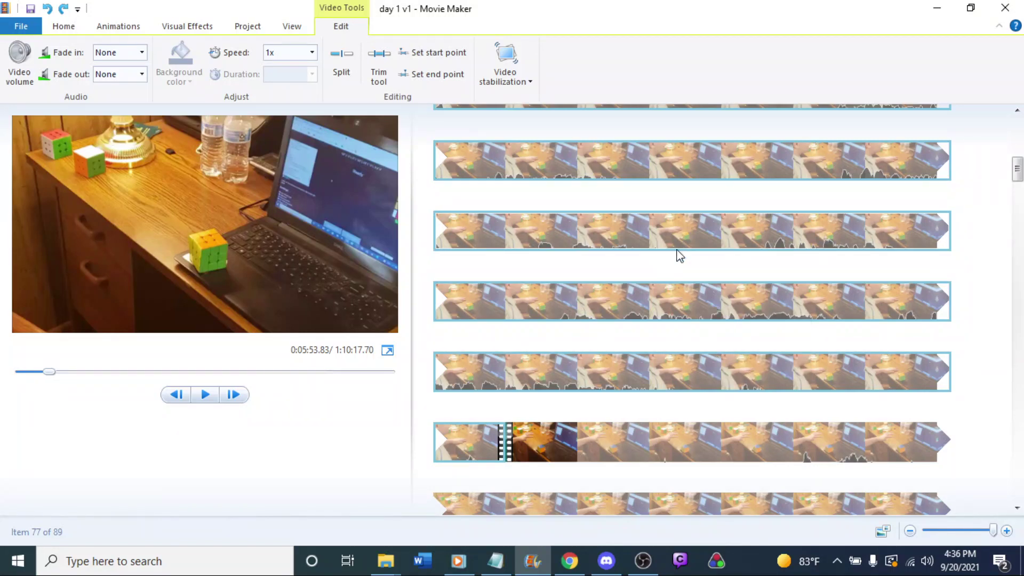
click(661, 312)
key(space)
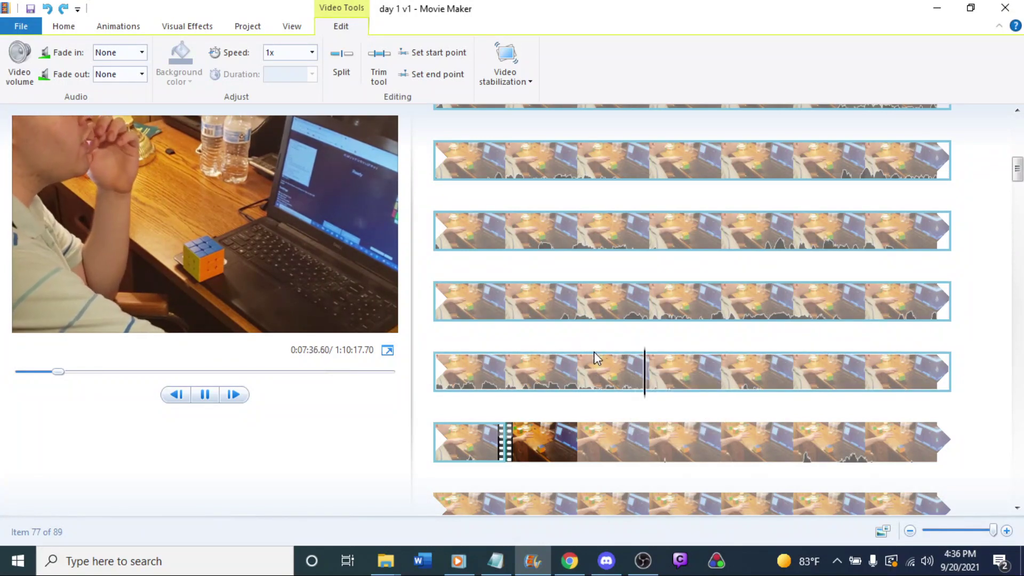
key(space)
scroll(676, 331, up, 5)
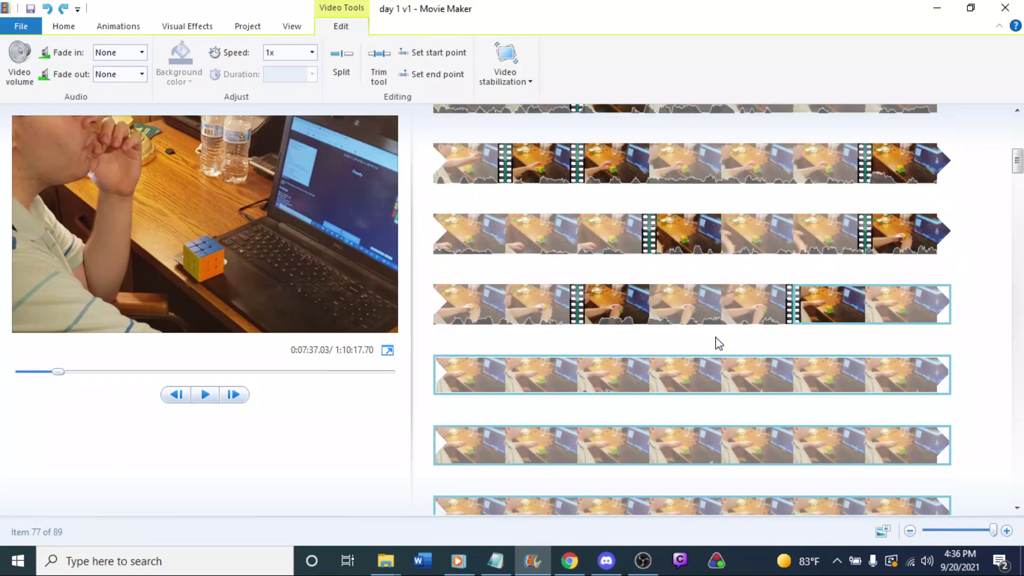
Move from the clip at 0:05:53.73 to the project's last clip, 20210915_185821.mp4, and play back its ending.
click(835, 309)
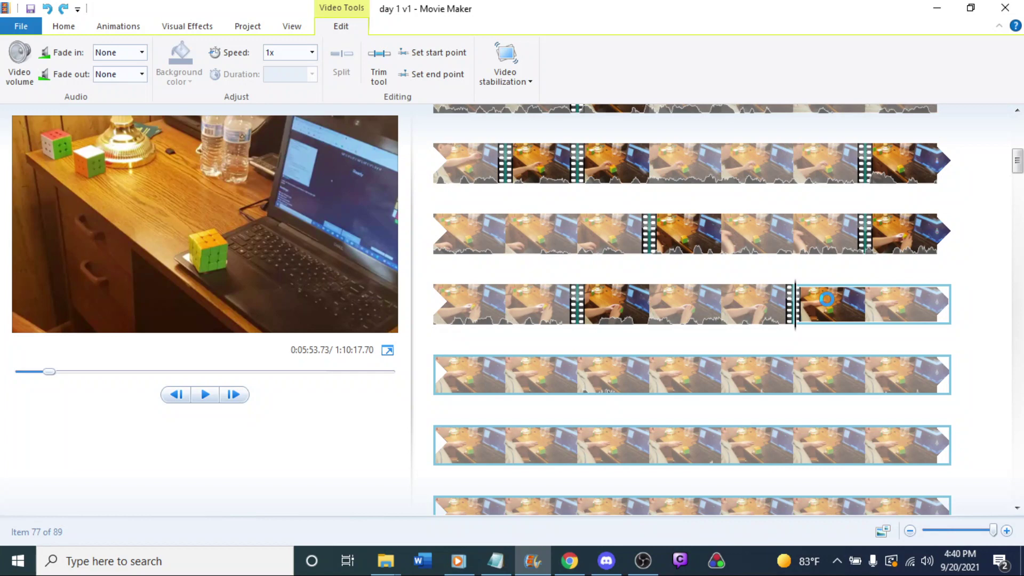
drag(1017, 160, 1017, 488)
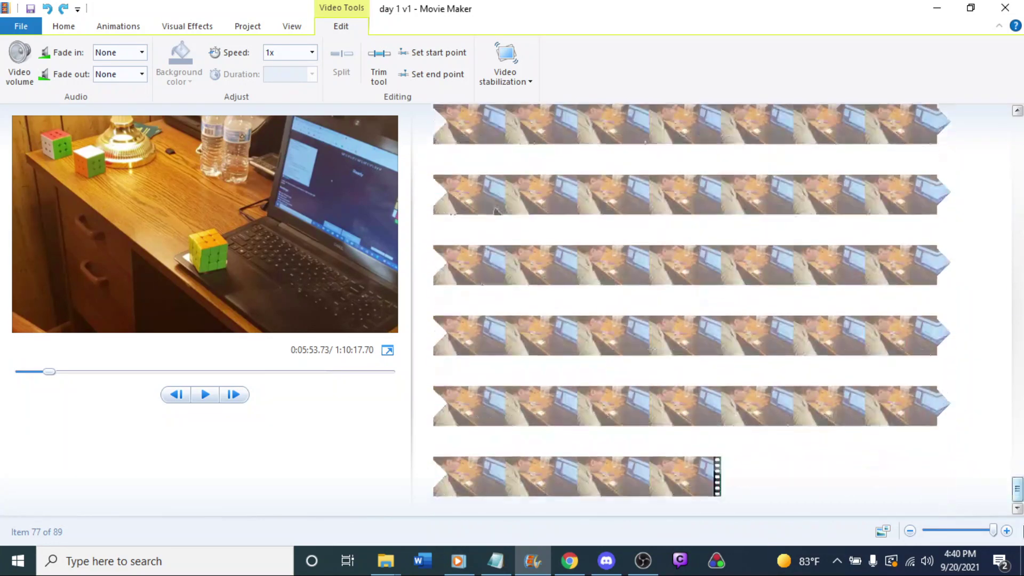
shift+click(674, 473)
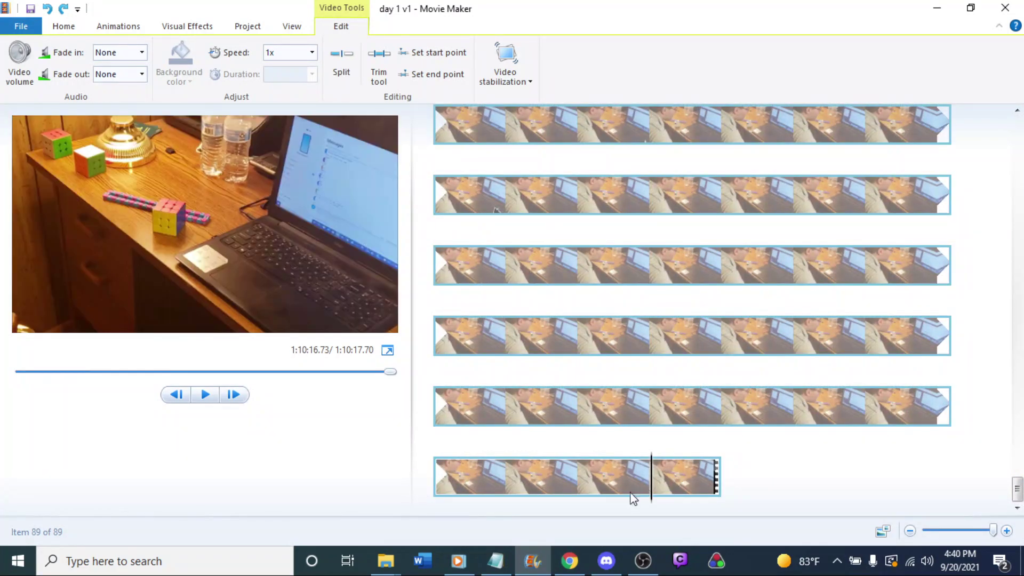
key(space)
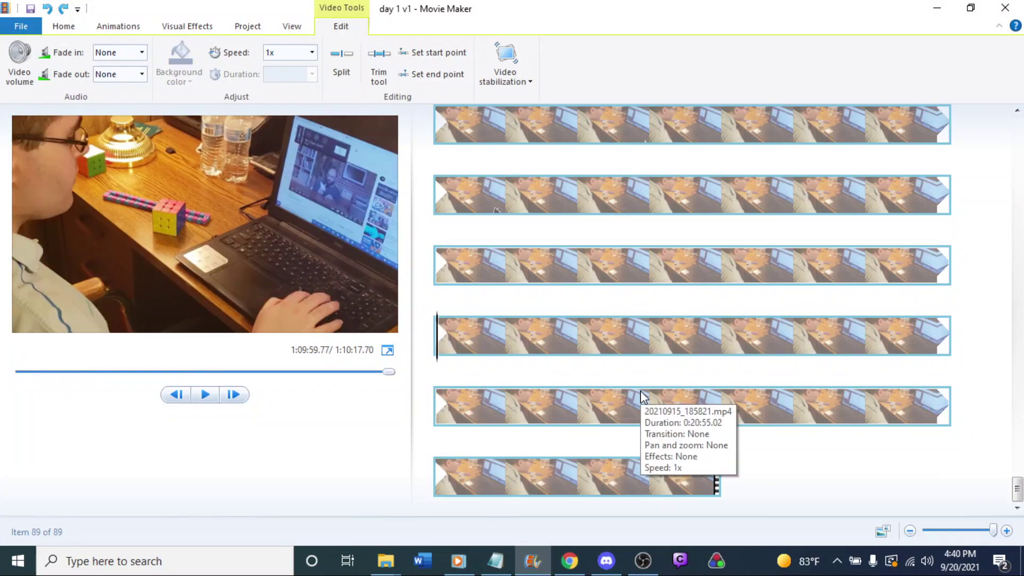
key(Page_Up)
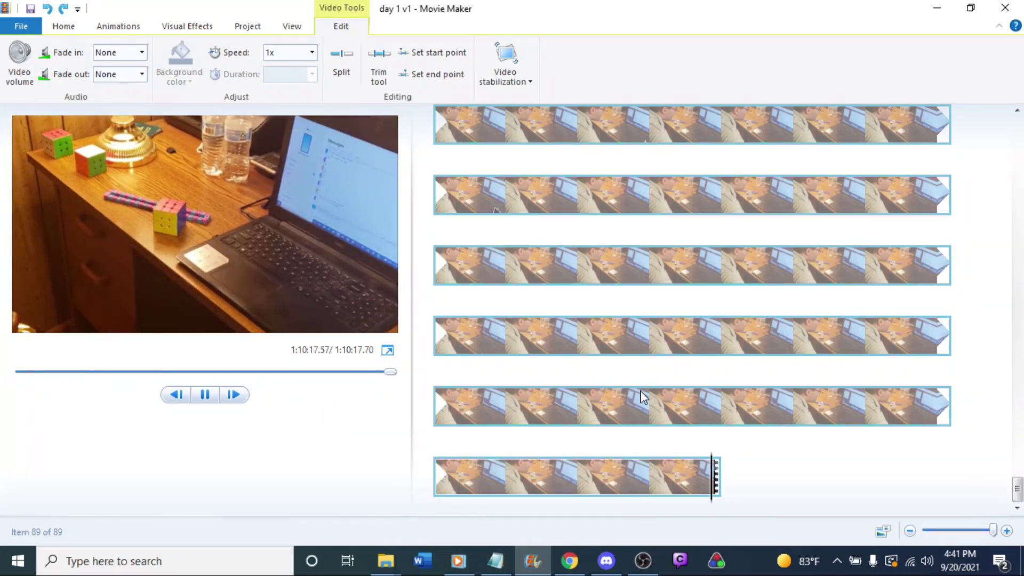
key(Left)
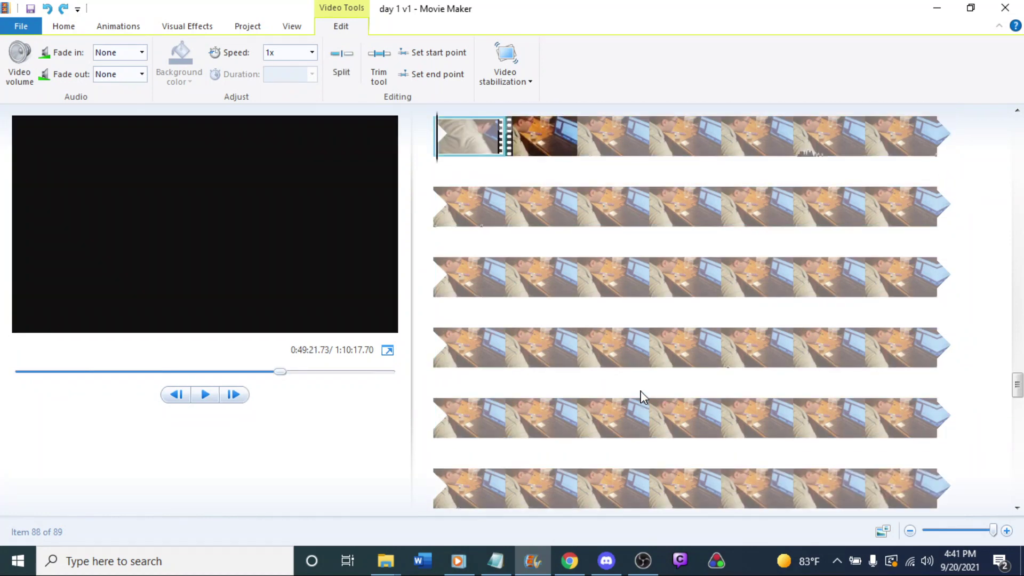
Play clip 20210915_185821.mp4 from near its beginning and examine the footage around 0:49:43.
scroll(642, 392, up, 3)
scroll(611, 223, up, 2)
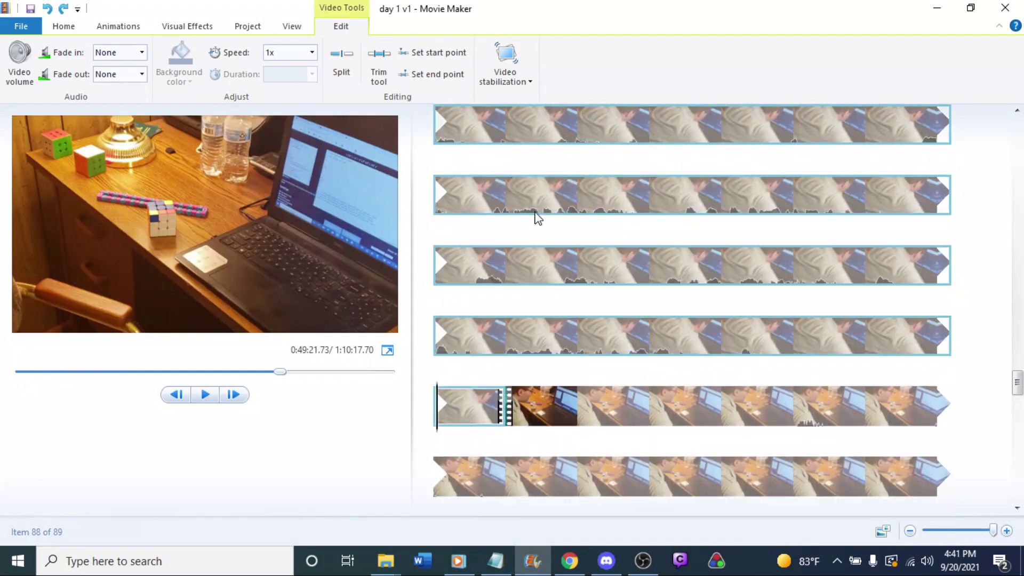
click(546, 200)
key(space)
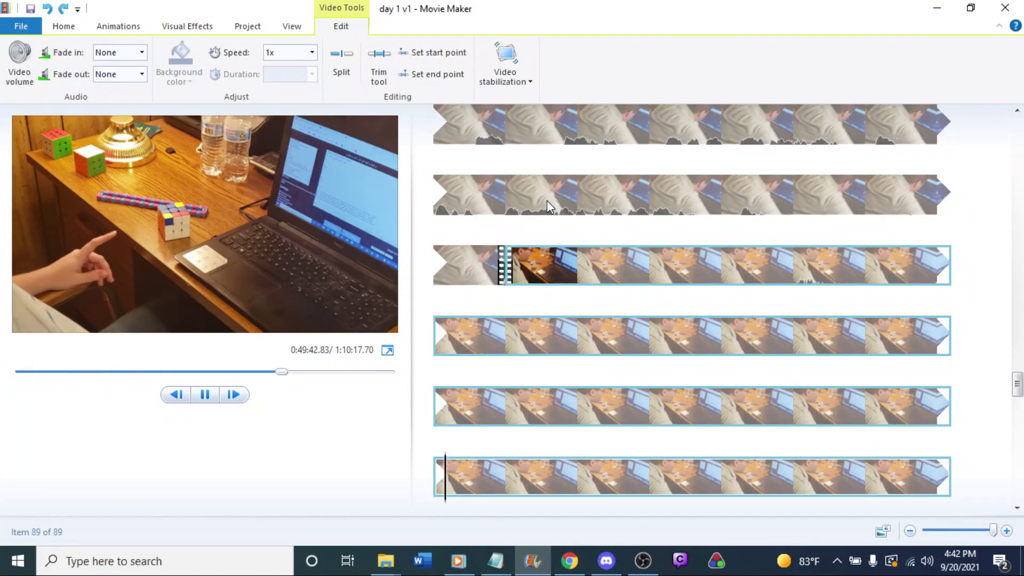
key(space)
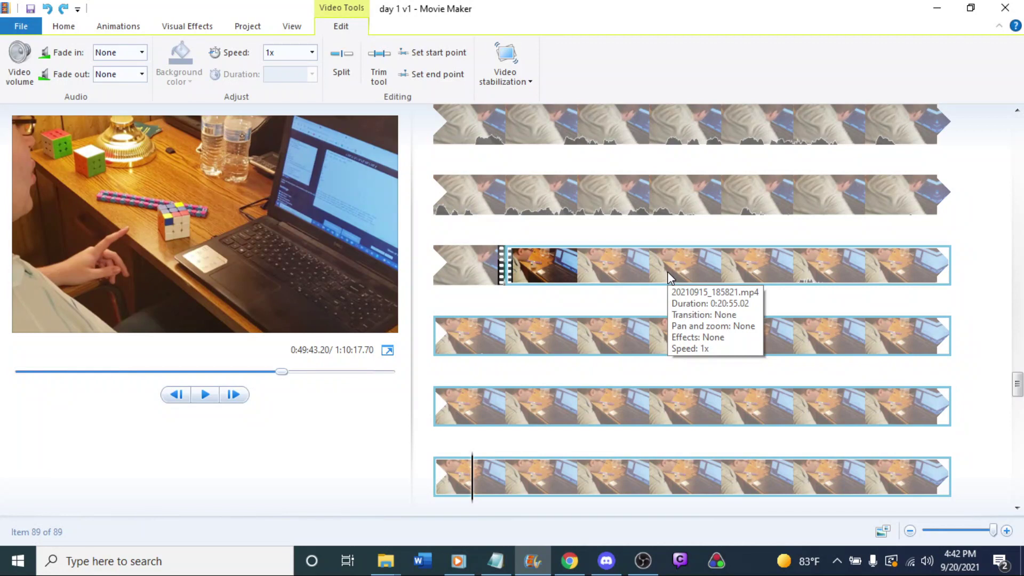
key(space)
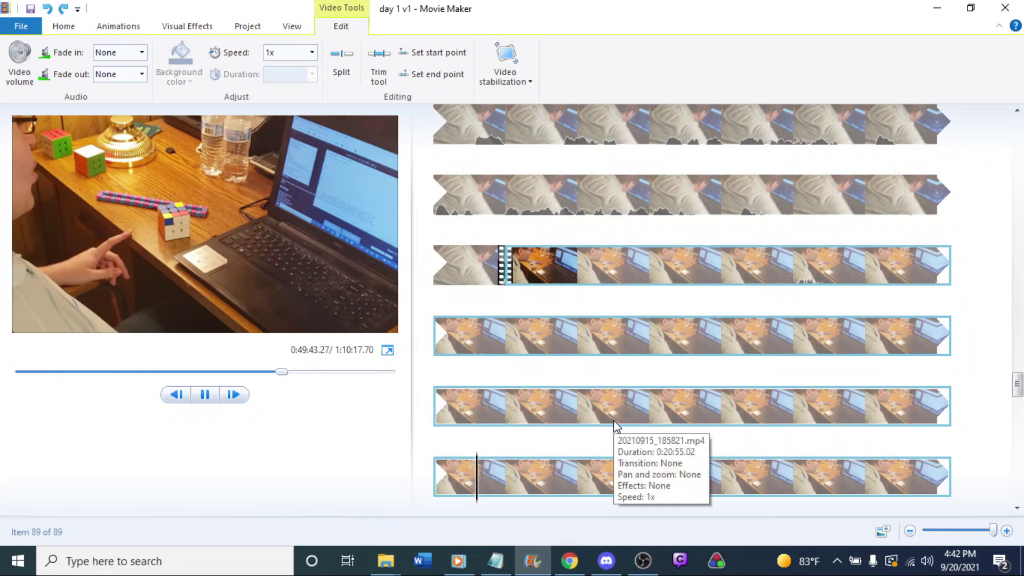
key(space)
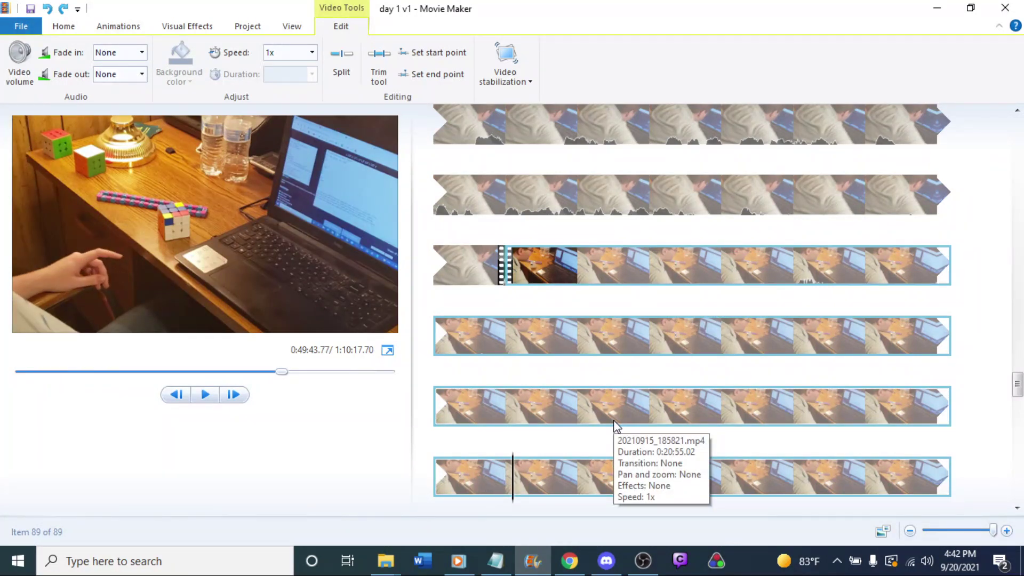
Start a new empty movie project and shrink its window to reveal the desktop.
click(21, 27)
click(851, 479)
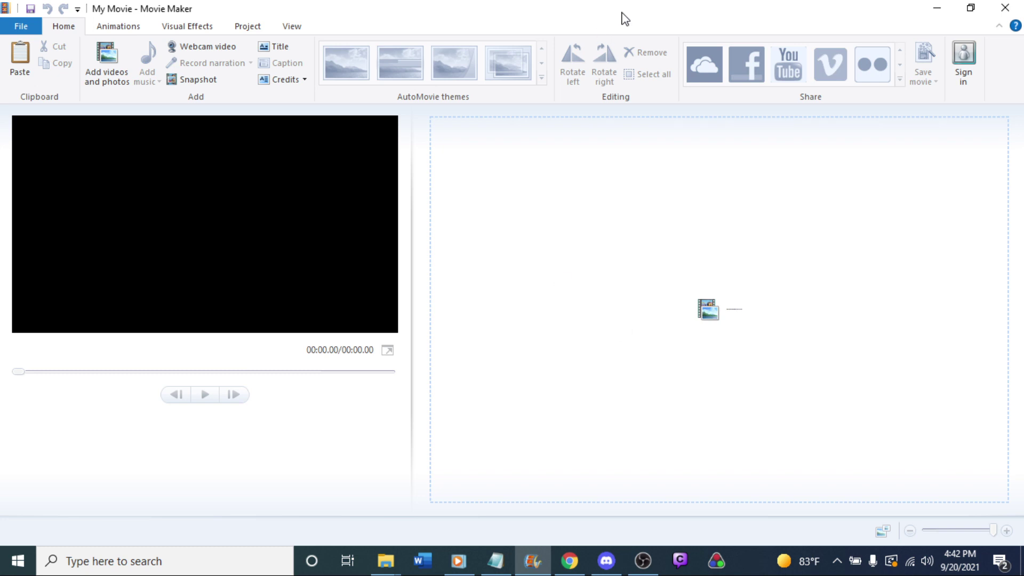
drag(625, 18, 360, 26)
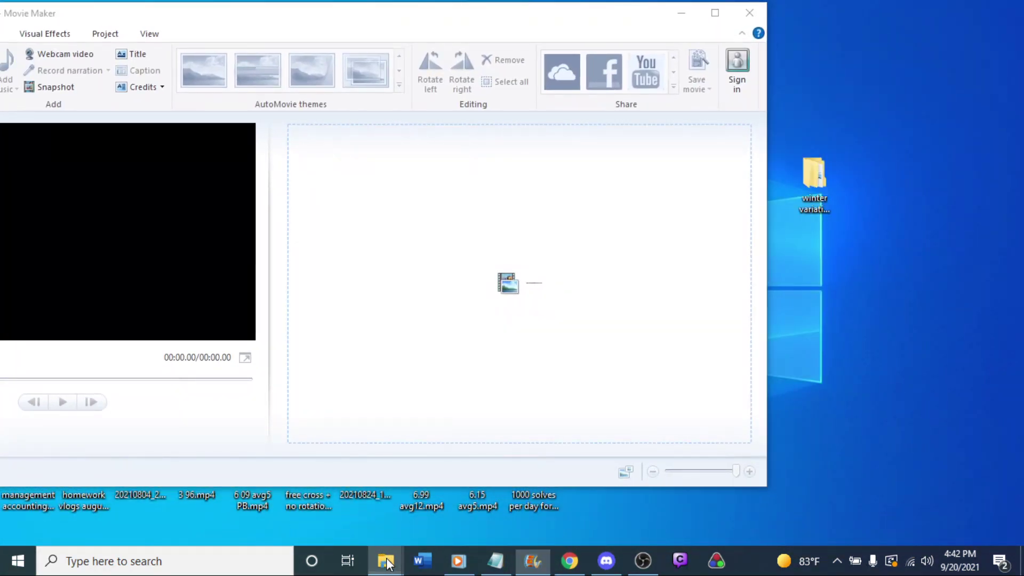
Close the Day 2 folder window and bring the Day 1 folder up over the repositioned project window.
mouse_move(387, 564)
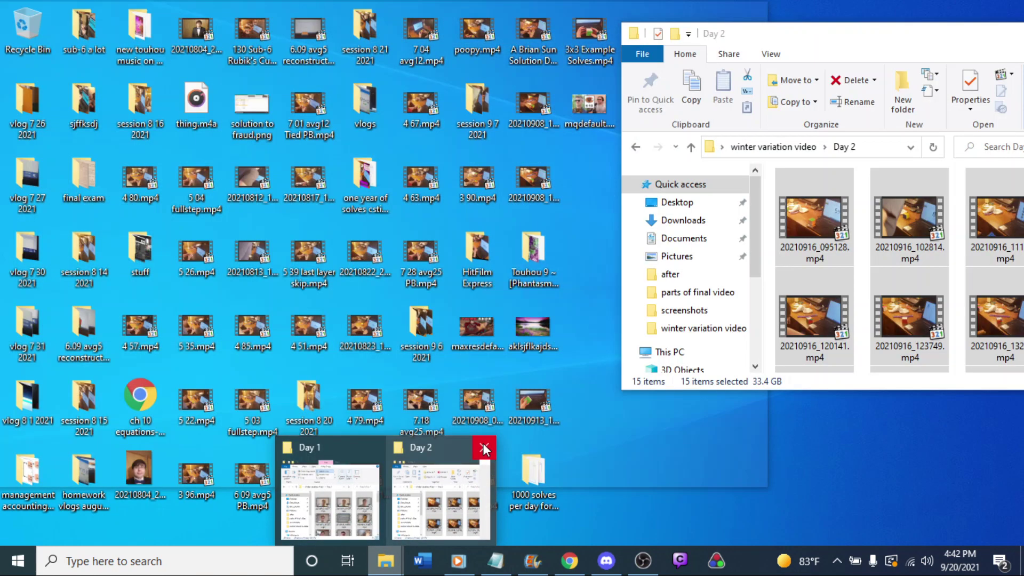
click(485, 447)
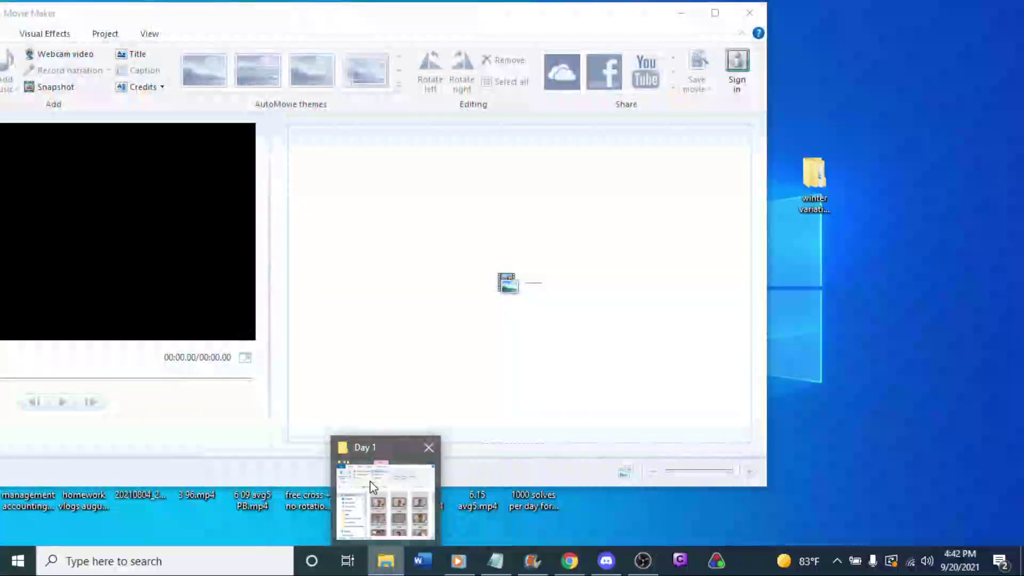
click(450, 448)
drag(384, 30, 574, 49)
click(385, 561)
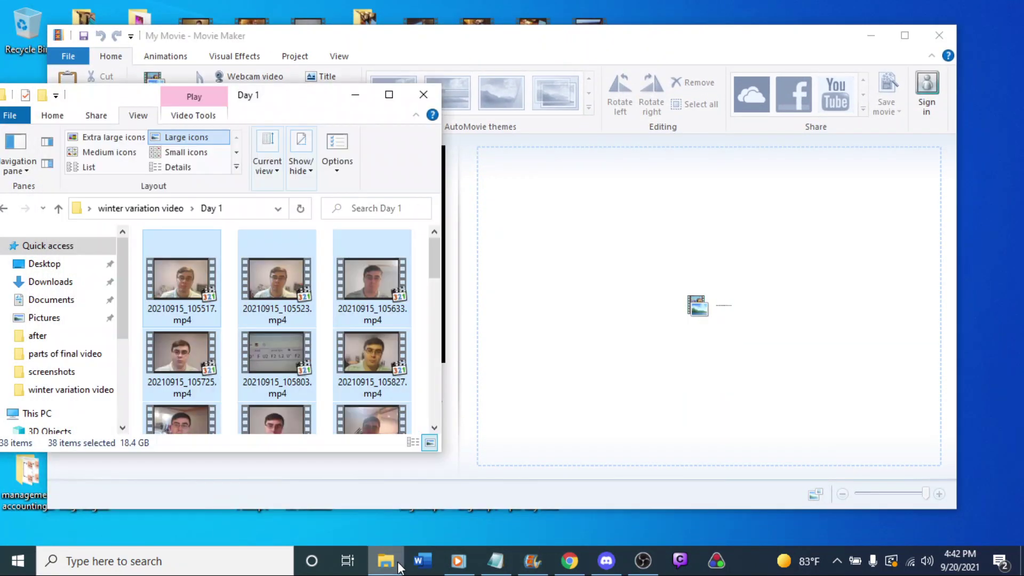
drag(284, 107, 451, 86)
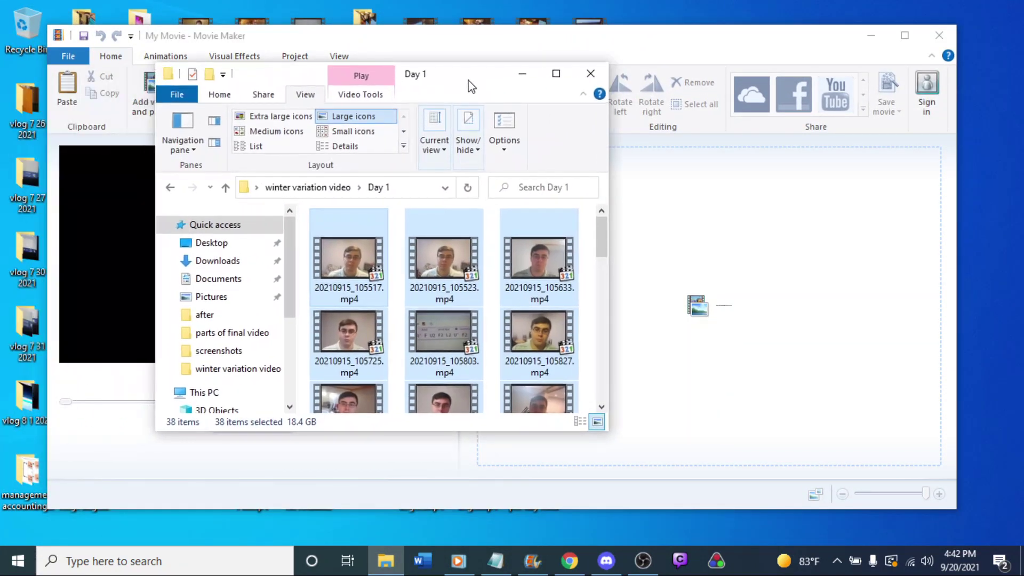
Look through the Day 1 folder and preview 20210915_181518.mp4 at its start, around 03:21 and around 05:46.
click(305, 265)
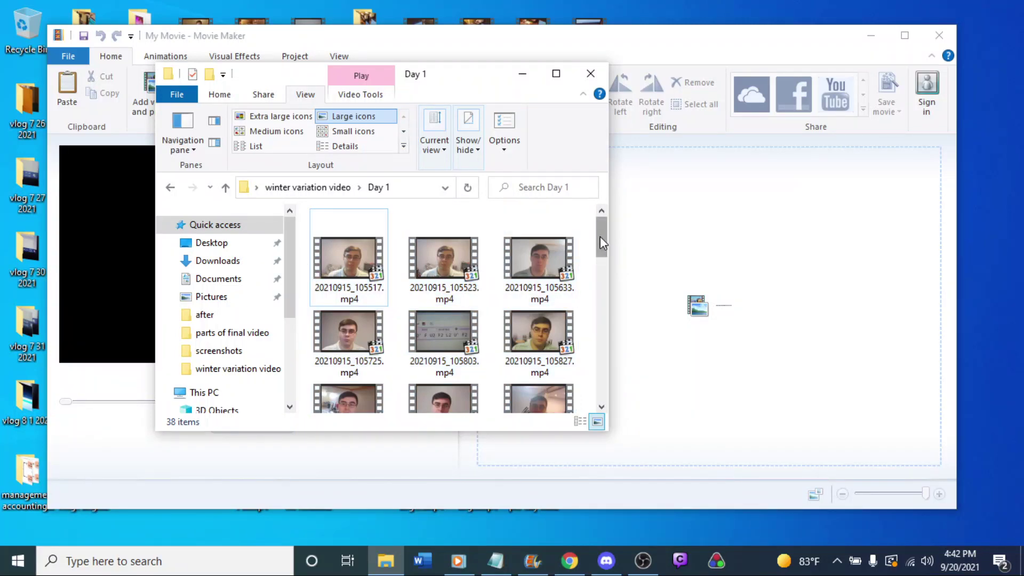
drag(603, 243, 599, 416)
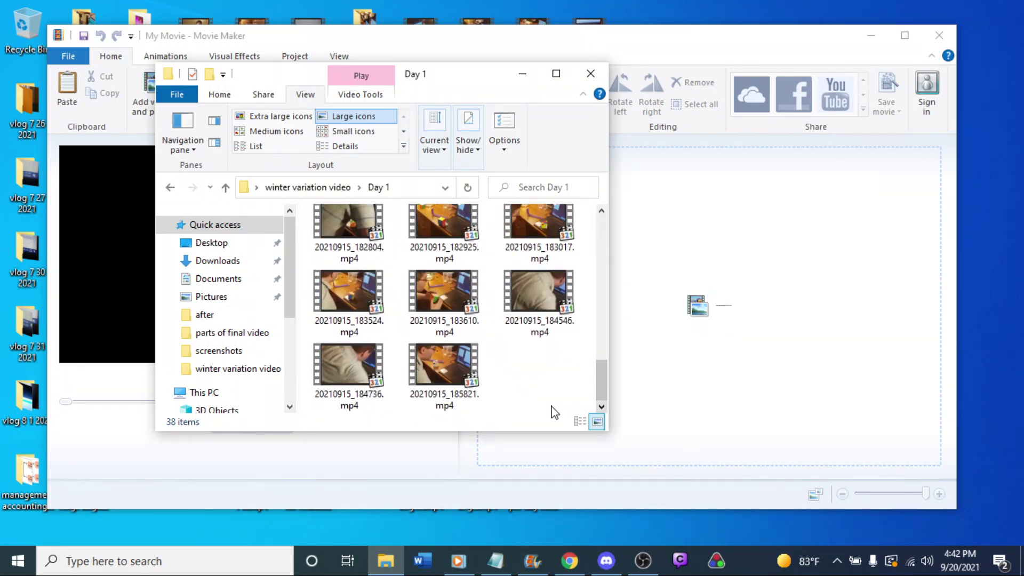
scroll(613, 389, up, 3)
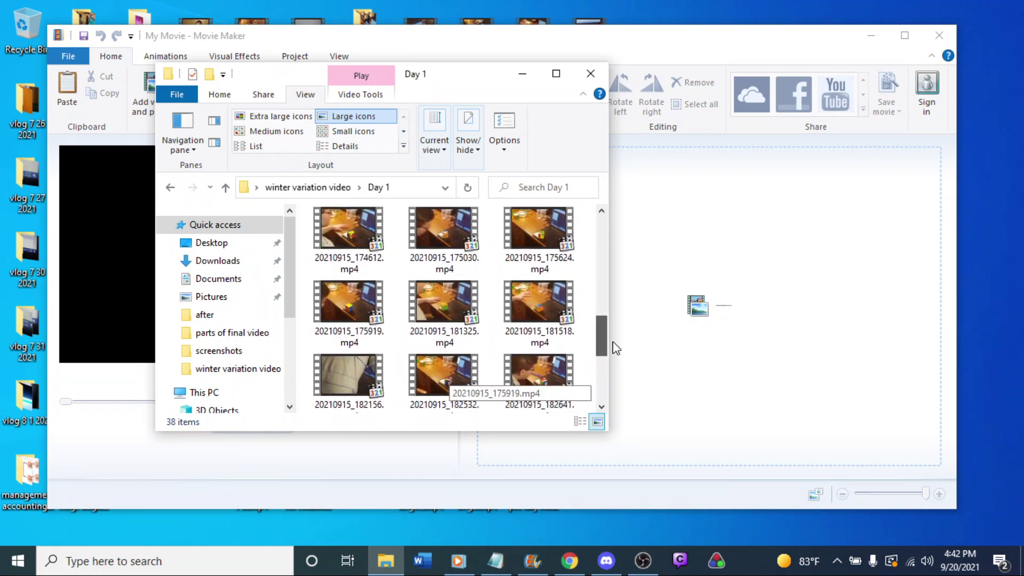
scroll(613, 373, down, 3)
click(556, 74)
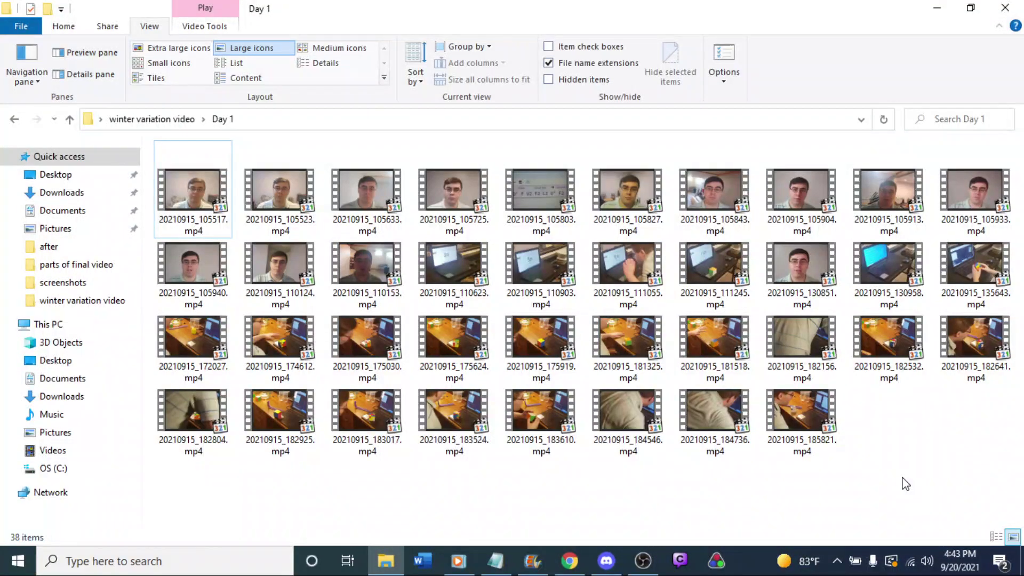
click(705, 333)
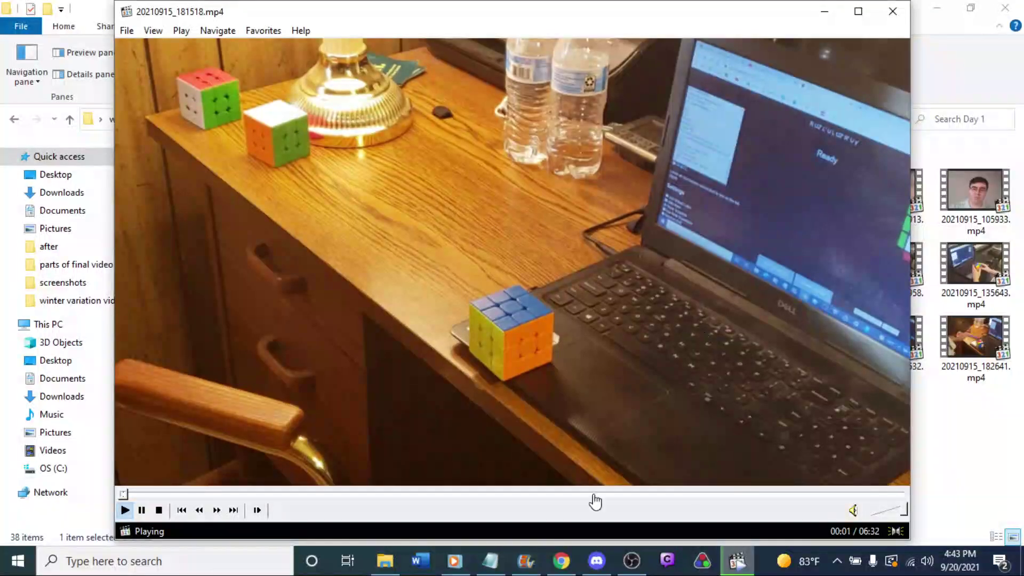
click(513, 496)
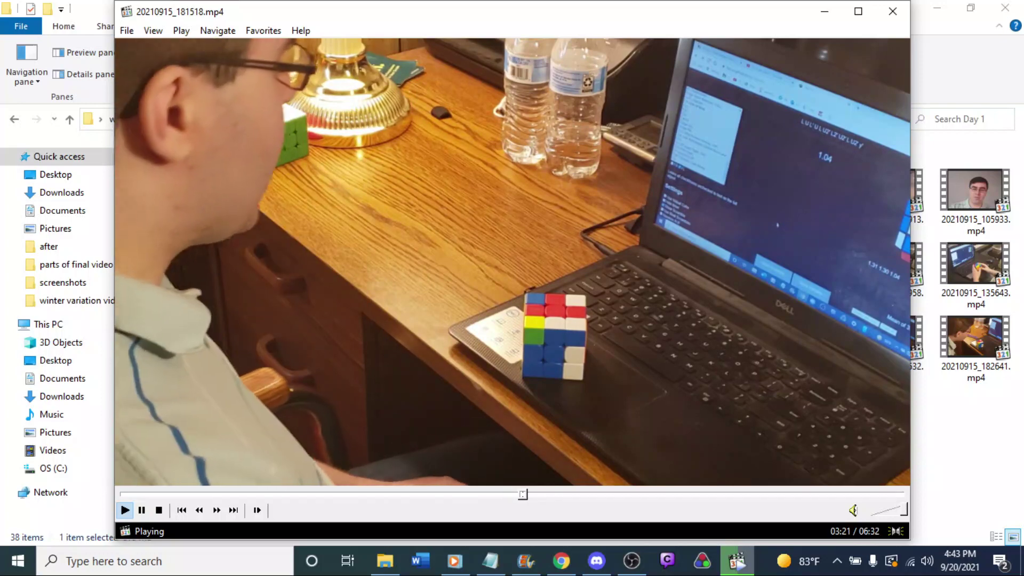
click(810, 494)
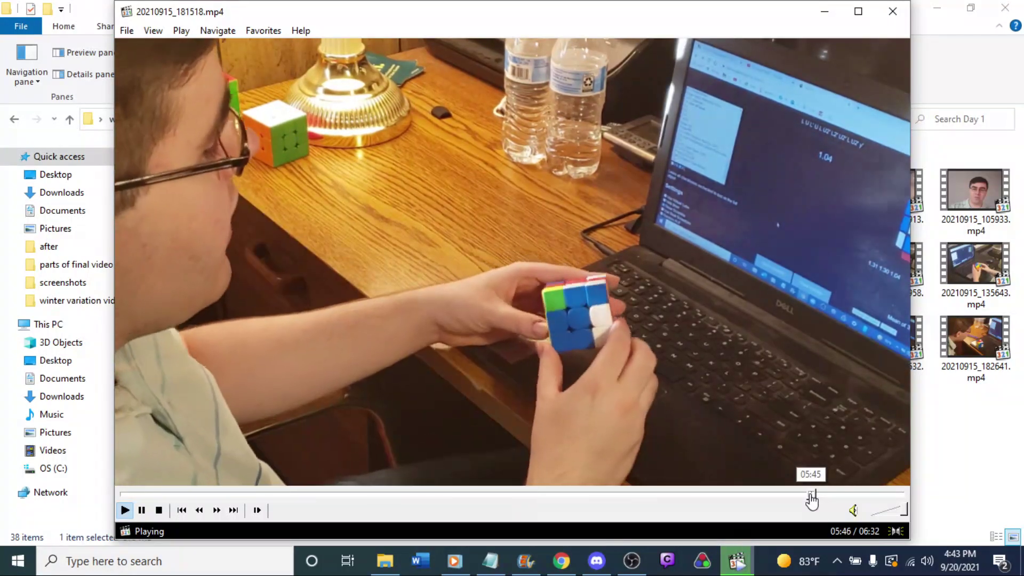
click(890, 19)
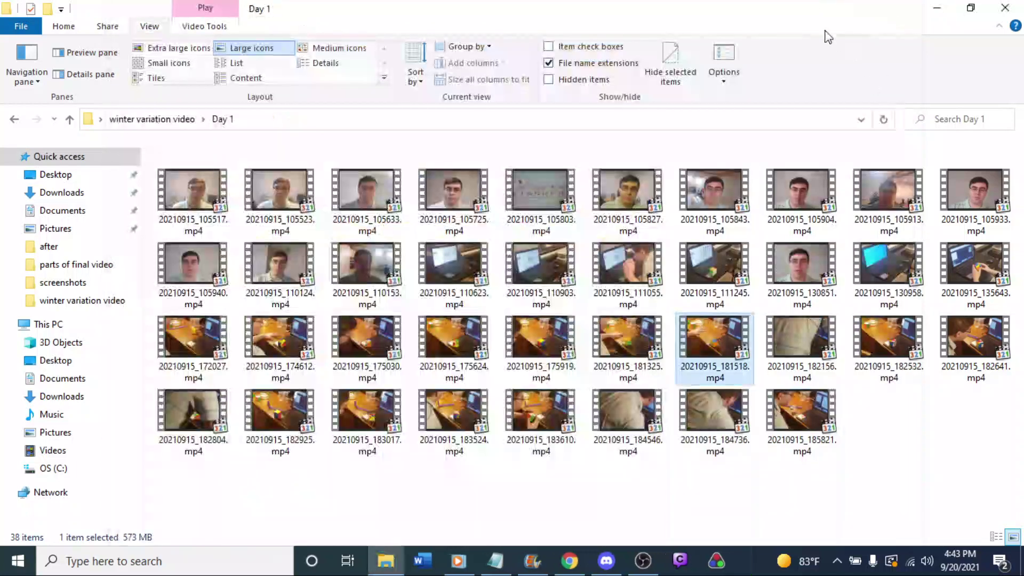
Add the 17 Day 1 clips from 20210915_174612.mp4 through 20210915_185821.mp4 to the new project.
drag(827, 11, 317, 67)
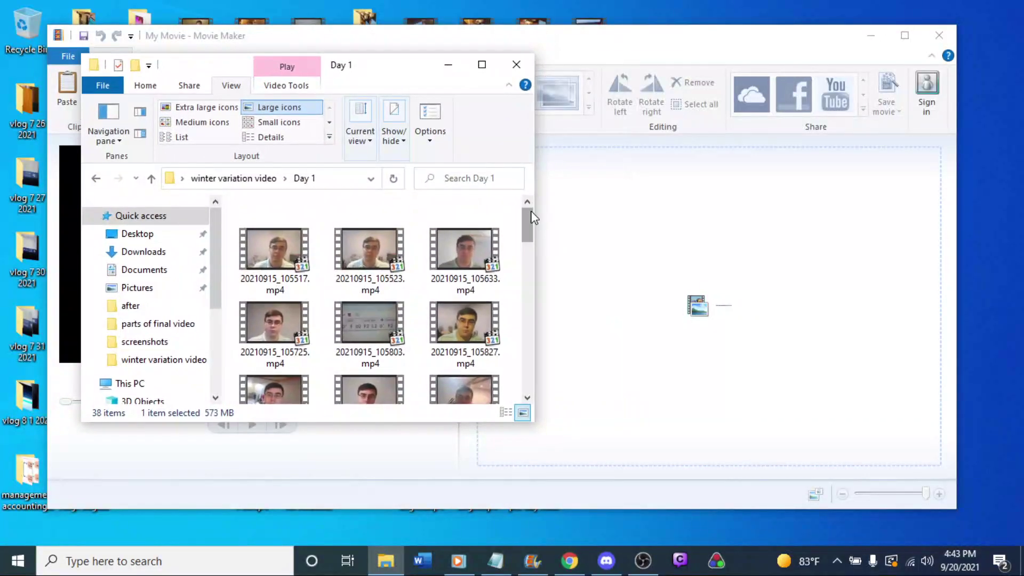
drag(532, 217, 538, 411)
drag(536, 375, 528, 299)
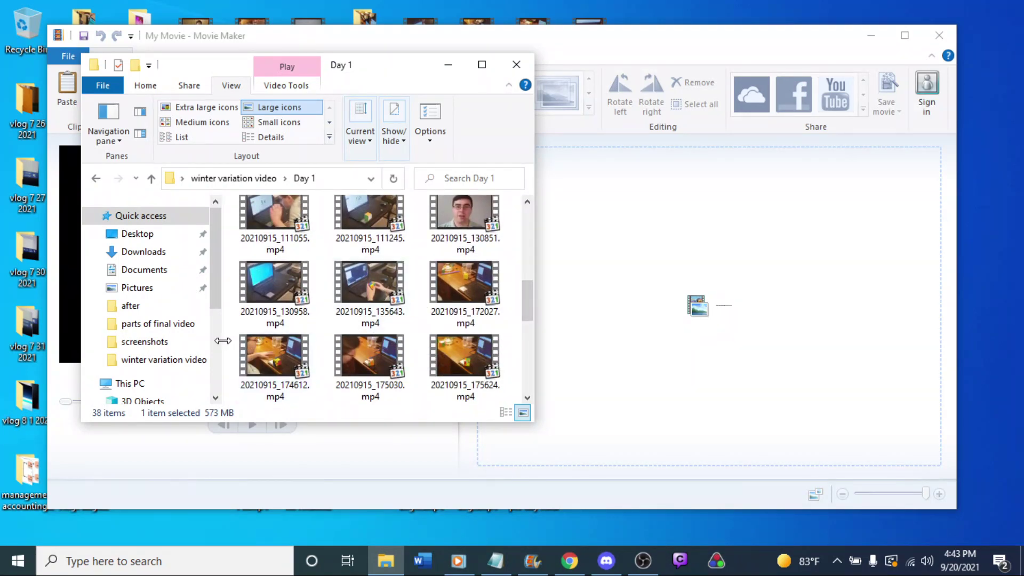
drag(231, 355, 523, 414)
drag(527, 373, 540, 318)
drag(251, 341, 670, 287)
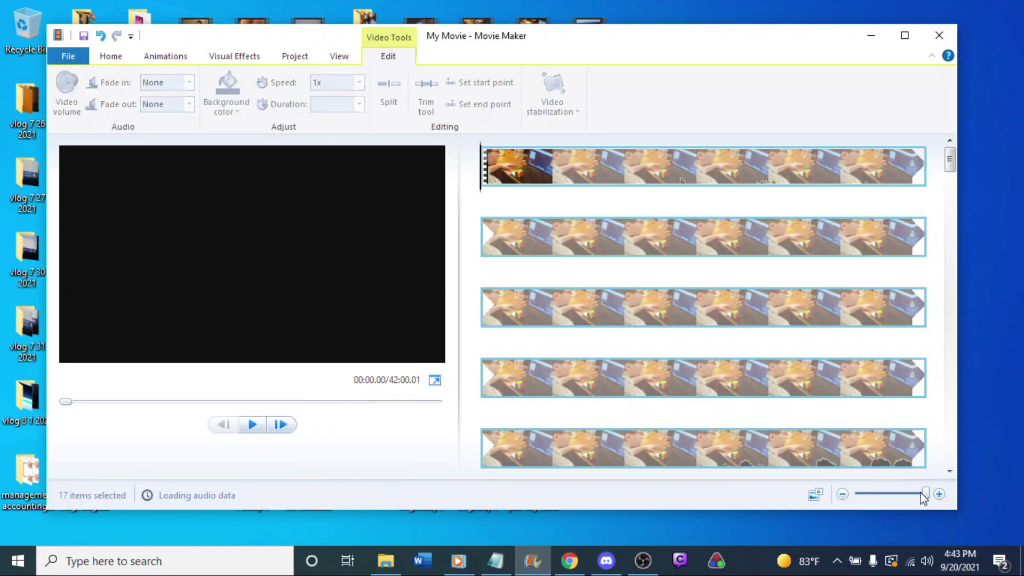
Show the whole storyboard in a full-size window and play parts of the seventh, eighth and ninth clips.
drag(926, 494, 857, 494)
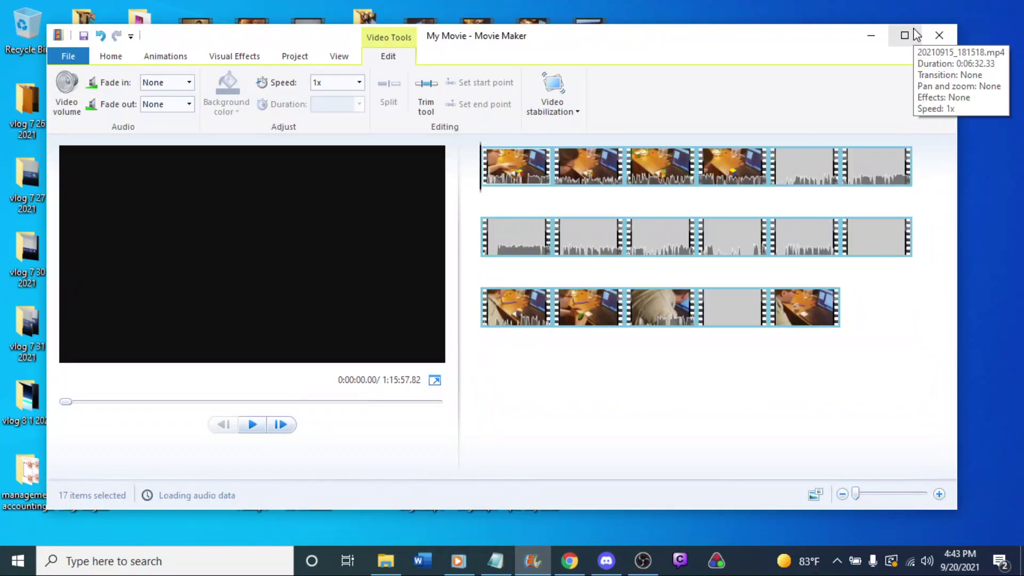
click(905, 35)
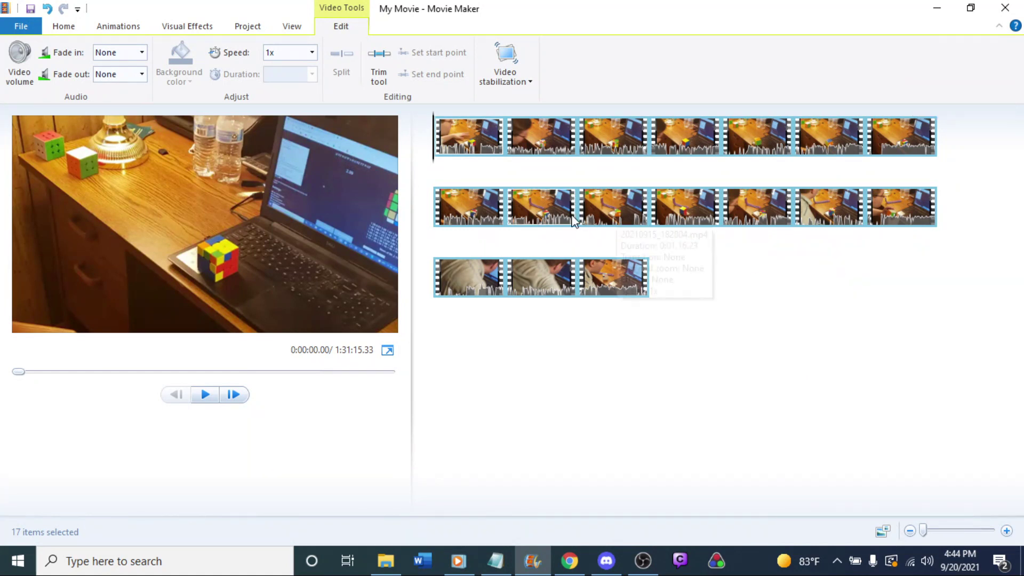
click(550, 211)
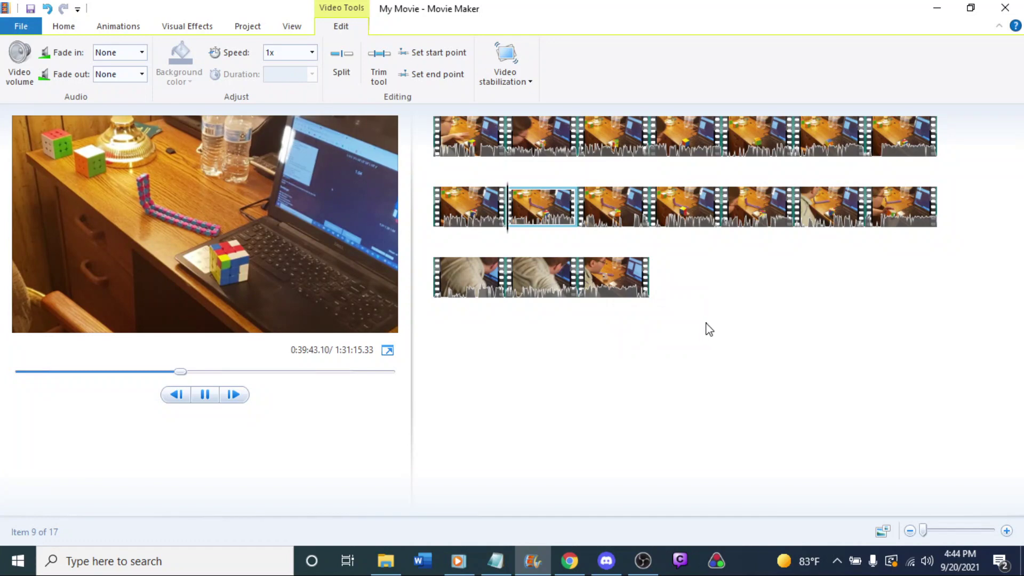
click(472, 219)
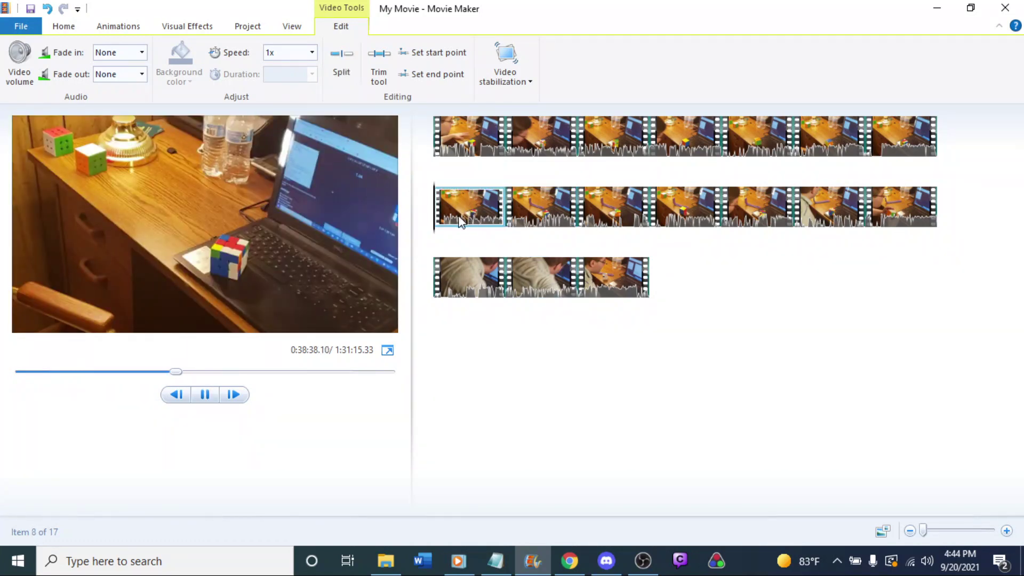
click(490, 216)
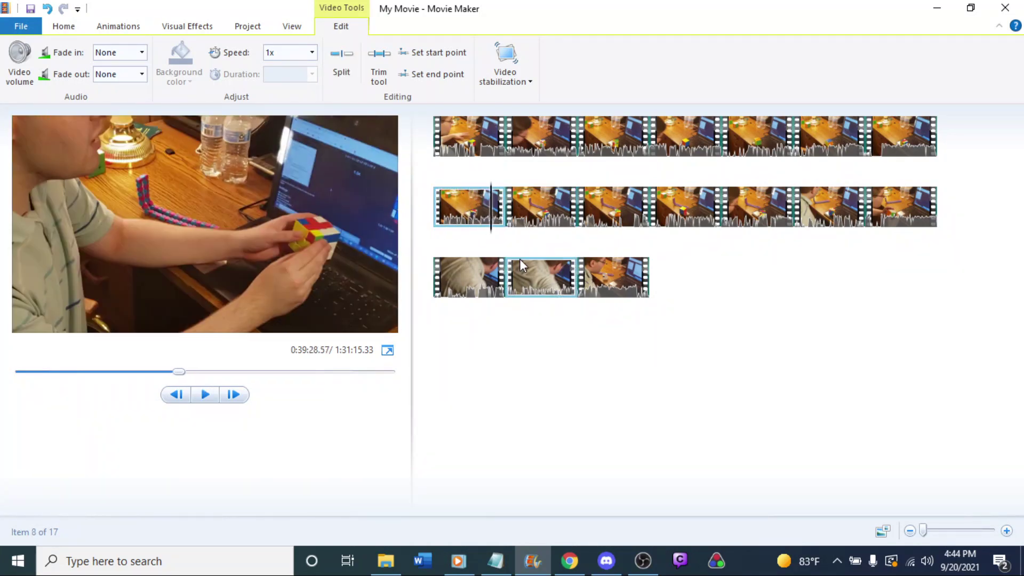
key(space)
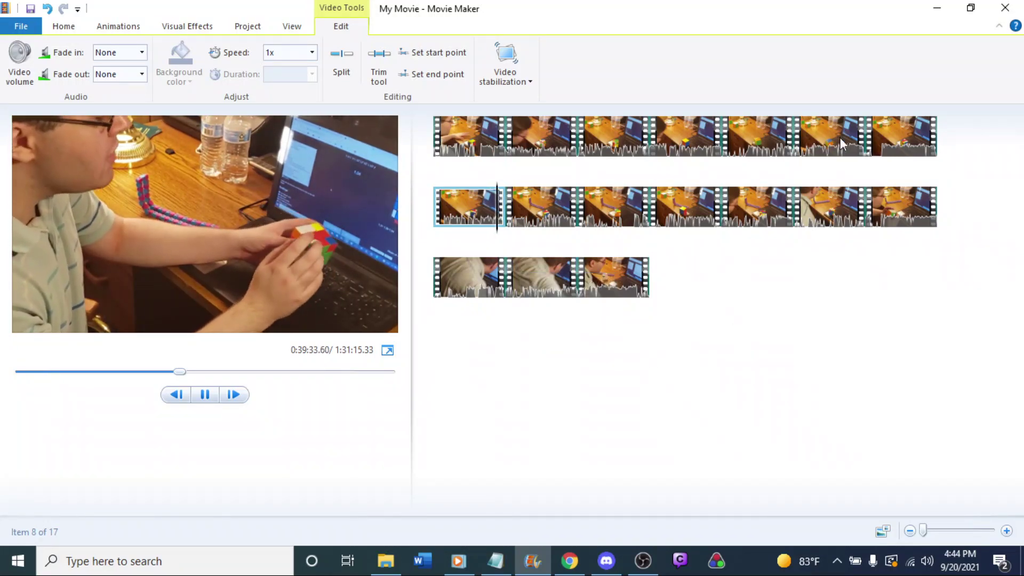
click(910, 139)
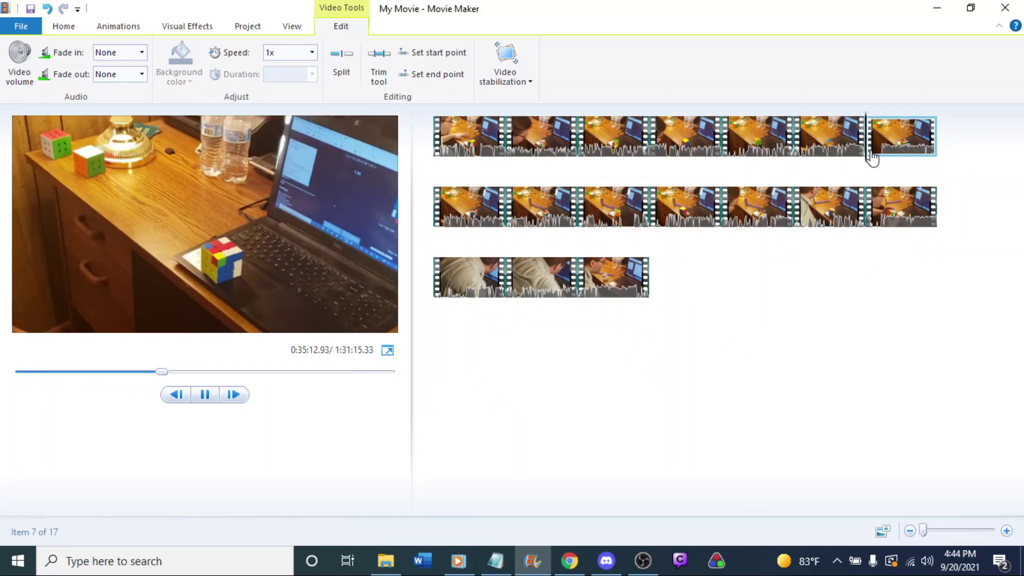
Preview parts of the seventh, sixth, fifth and fourth clips, working back from the later to the earlier ones.
click(919, 159)
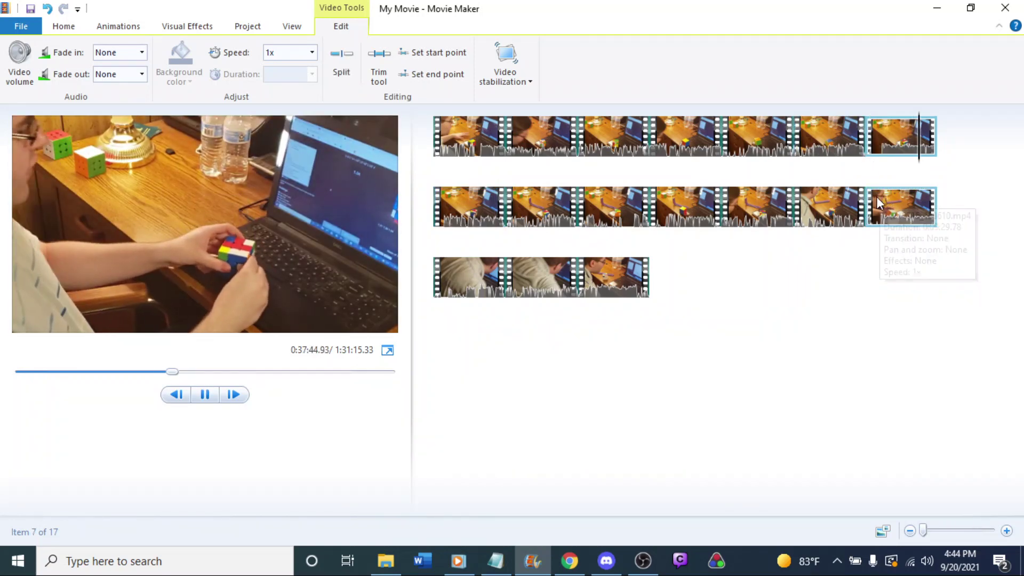
click(794, 148)
click(837, 161)
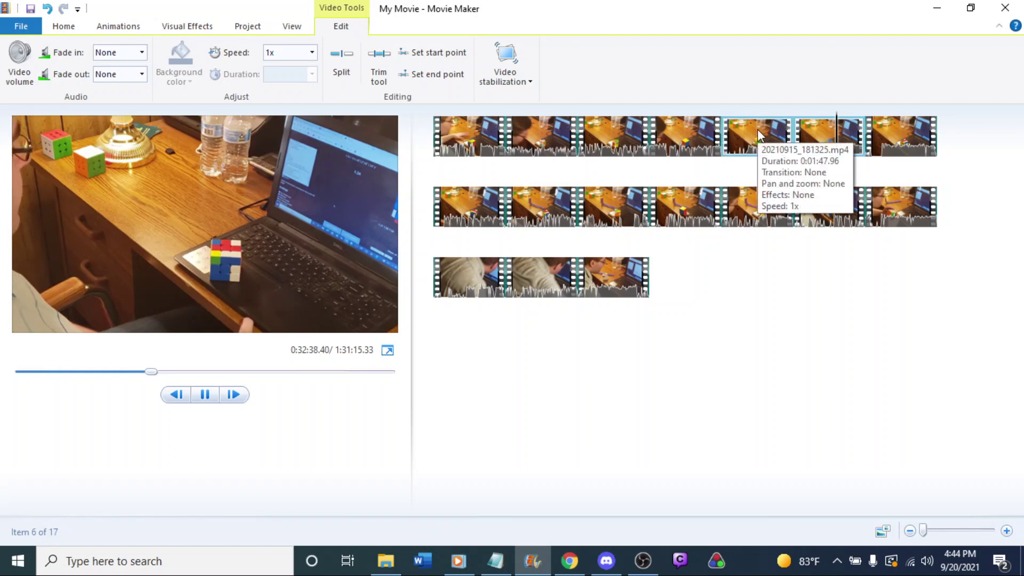
click(775, 143)
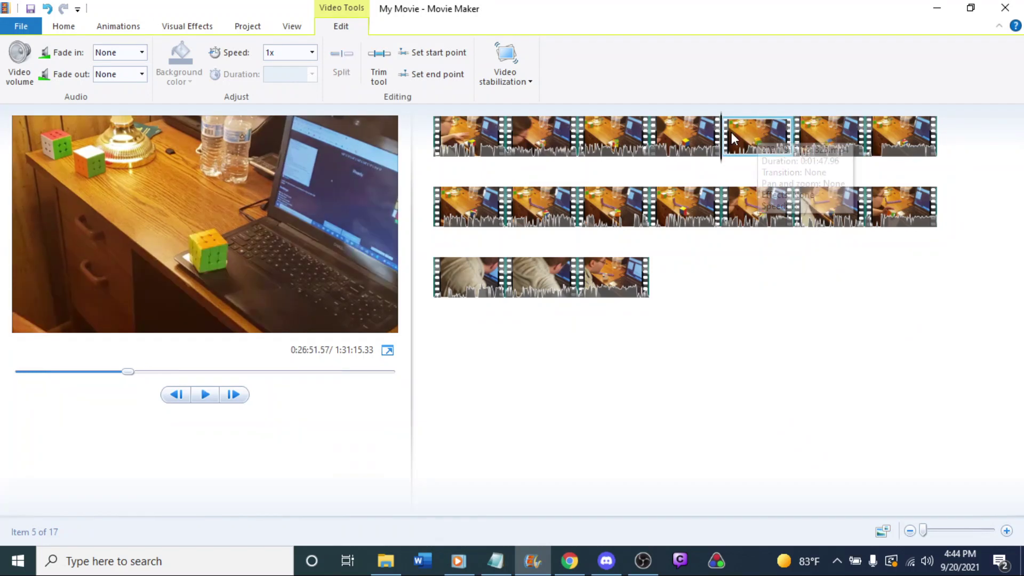
click(754, 155)
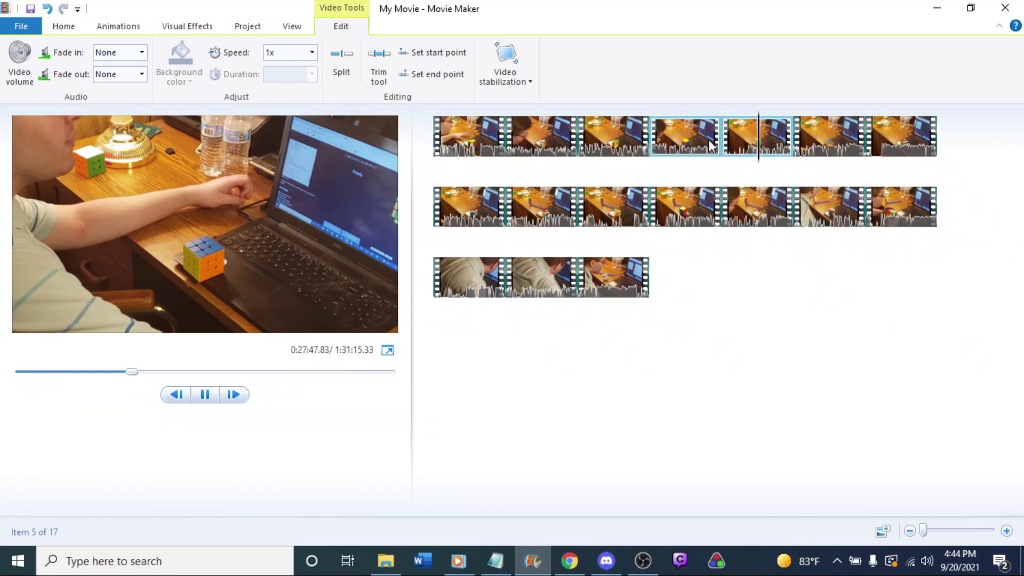
click(728, 154)
click(717, 154)
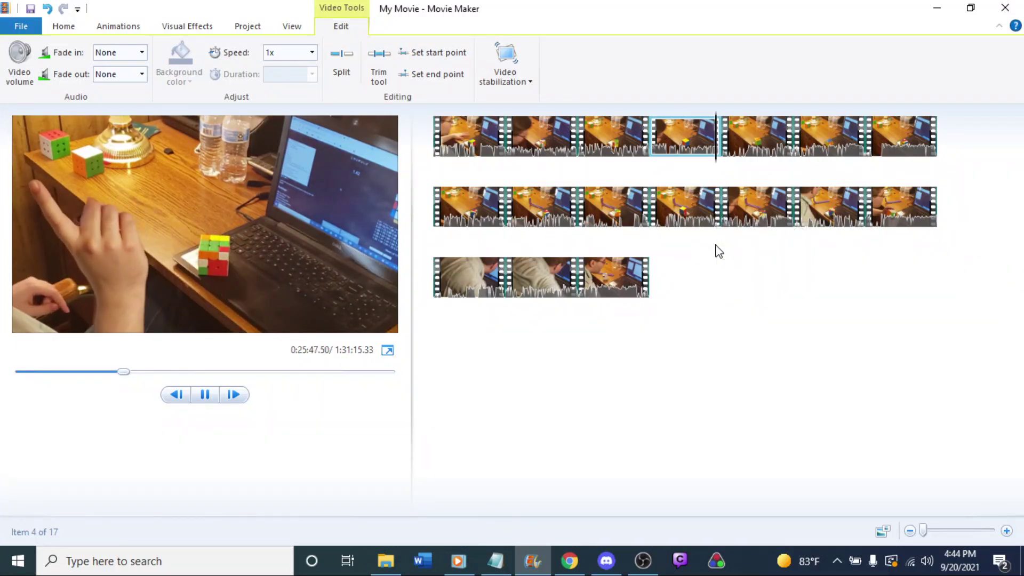
click(699, 131)
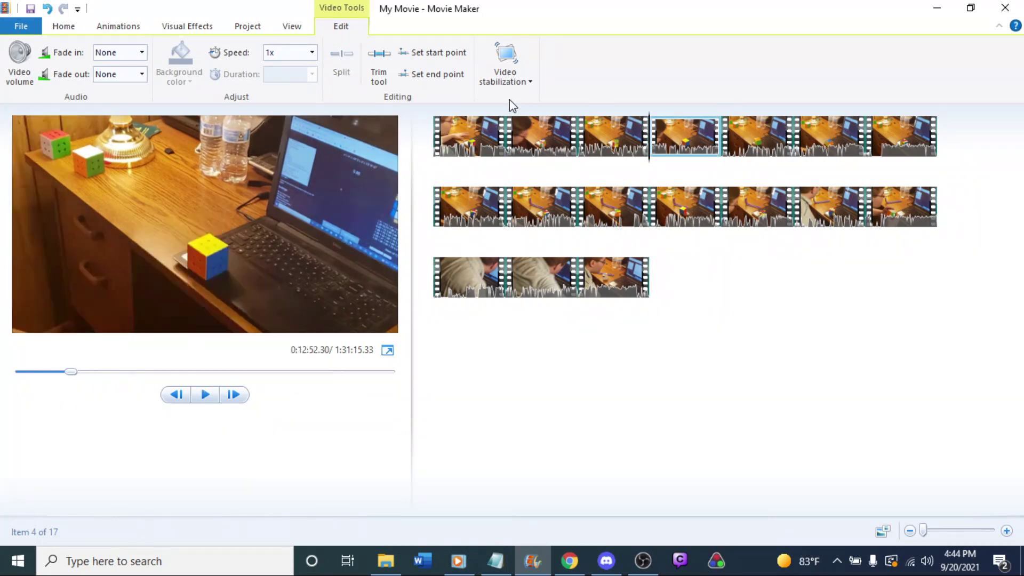
Delete the first four clips from the start of the storyboard.
click(480, 141)
key(Delete)
key(Delete)
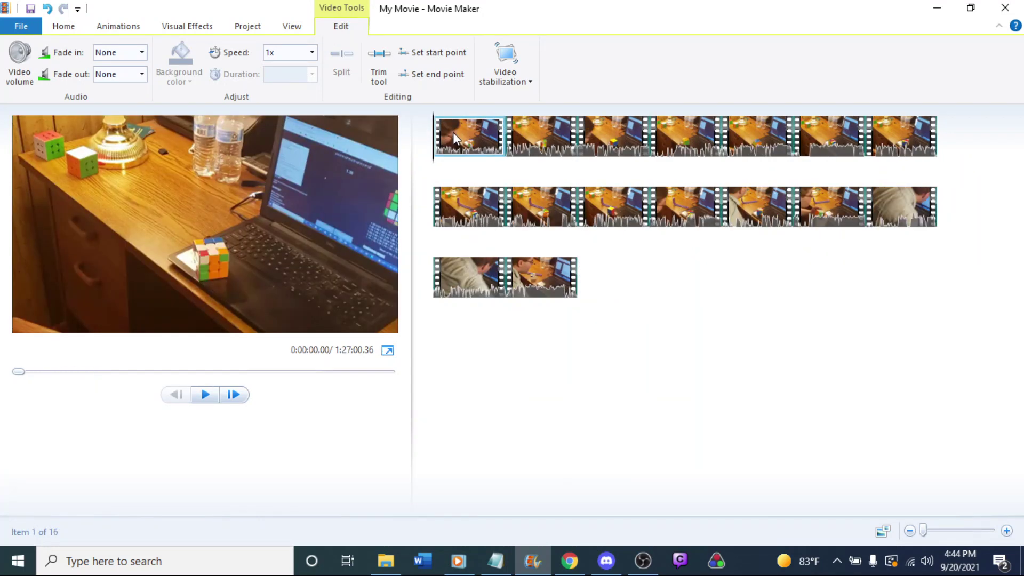
key(Delete)
key(Delete)
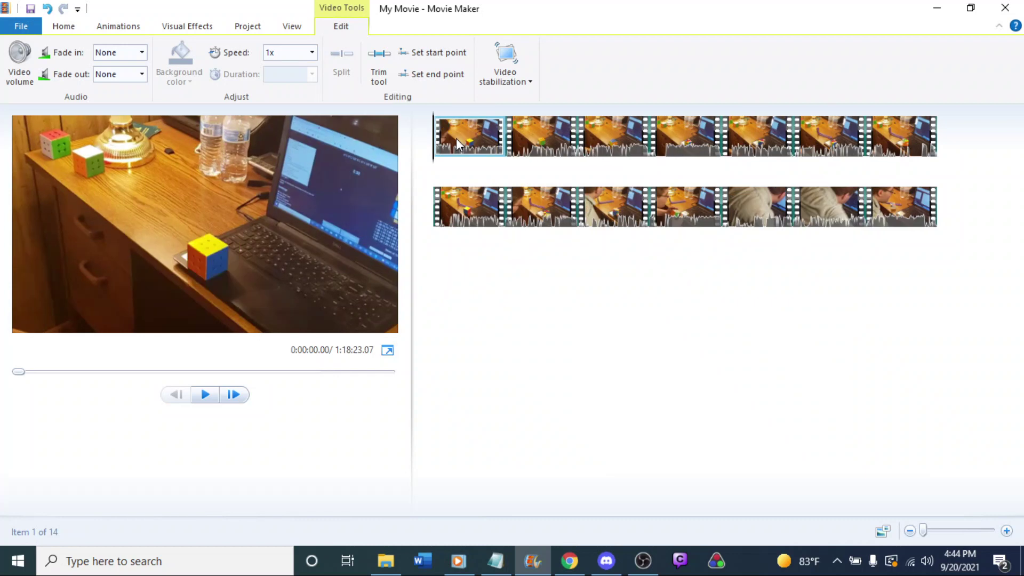
Play the new first clip, 20210915_181325.mp4, at its start and near its end, and delete it from the storyboard.
key(space)
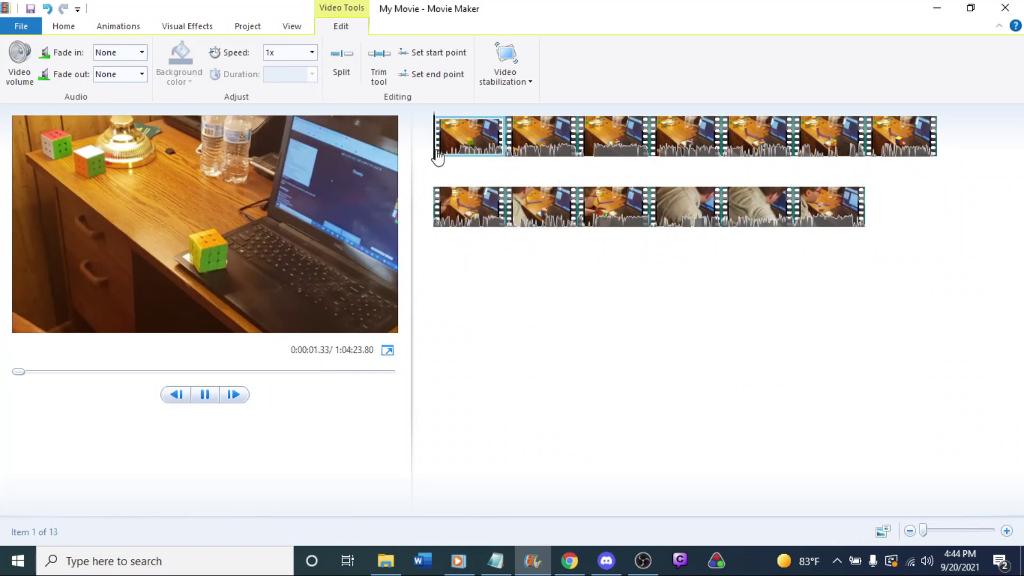
click(467, 161)
click(490, 163)
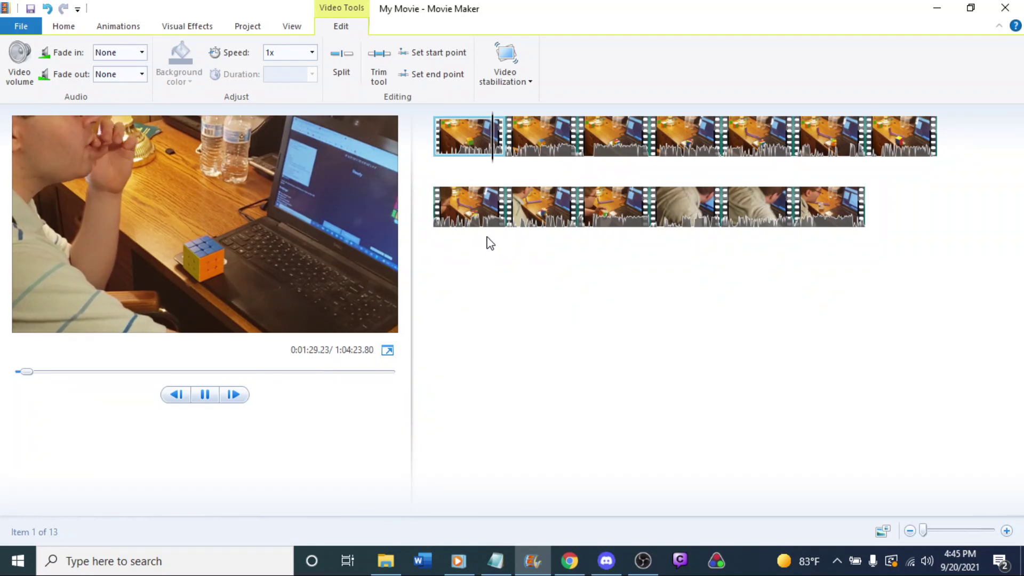
click(520, 136)
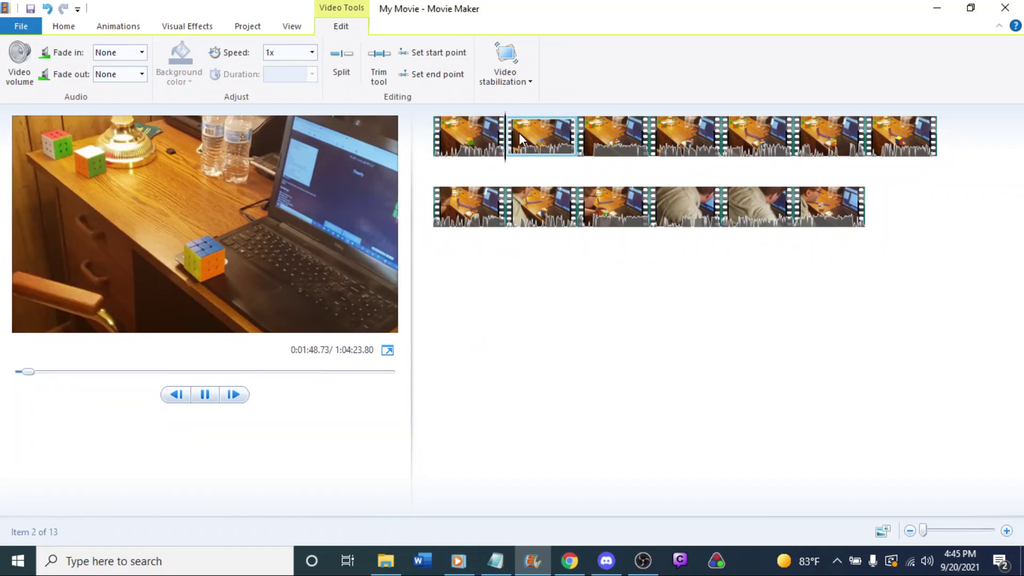
click(453, 137)
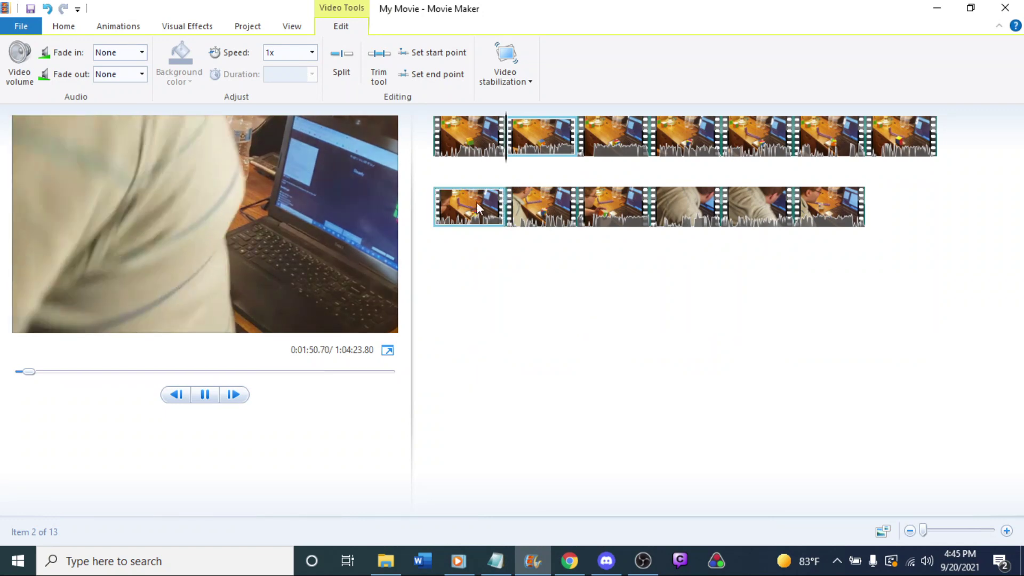
key(Delete)
Play the first remaining clip at its start and around 05:19, and check its last seconds around 06:16 and 06:25.
key(space)
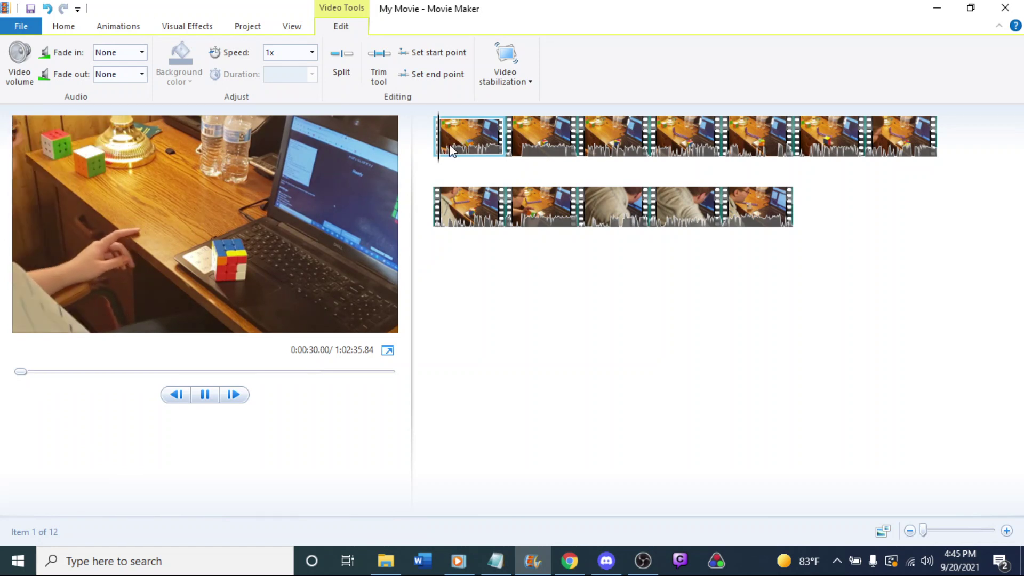
drag(440, 156, 486, 159)
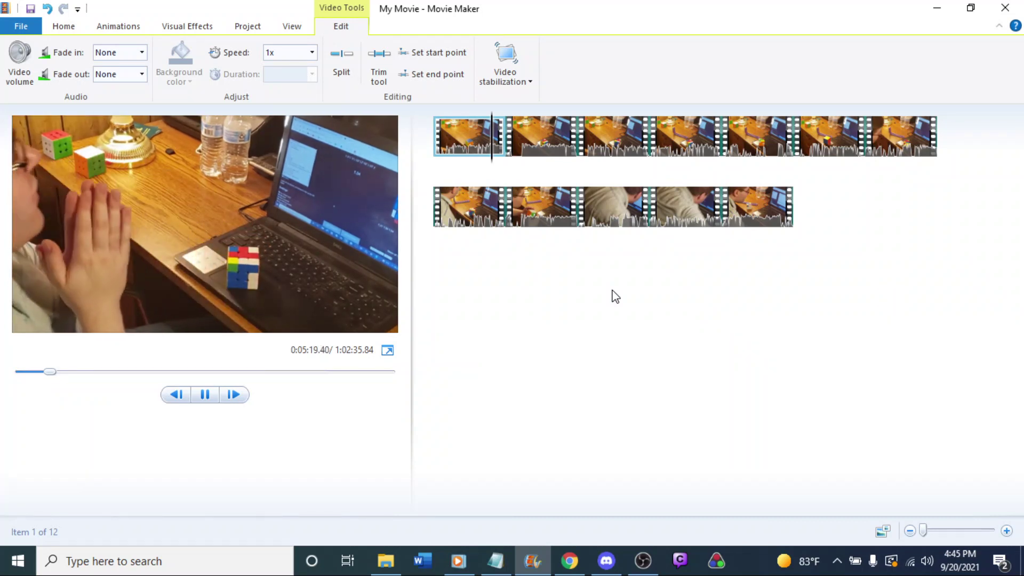
click(526, 142)
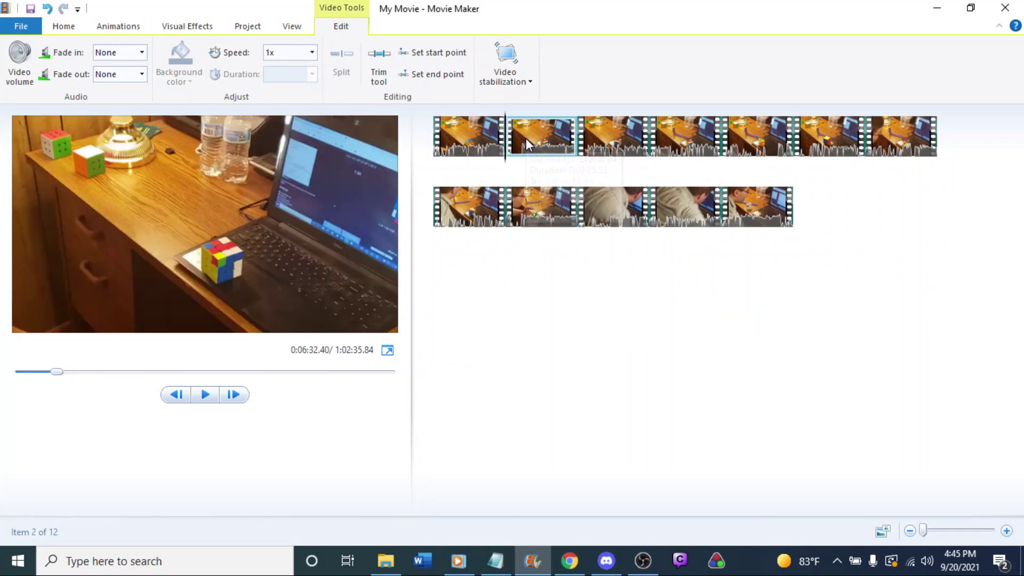
click(503, 145)
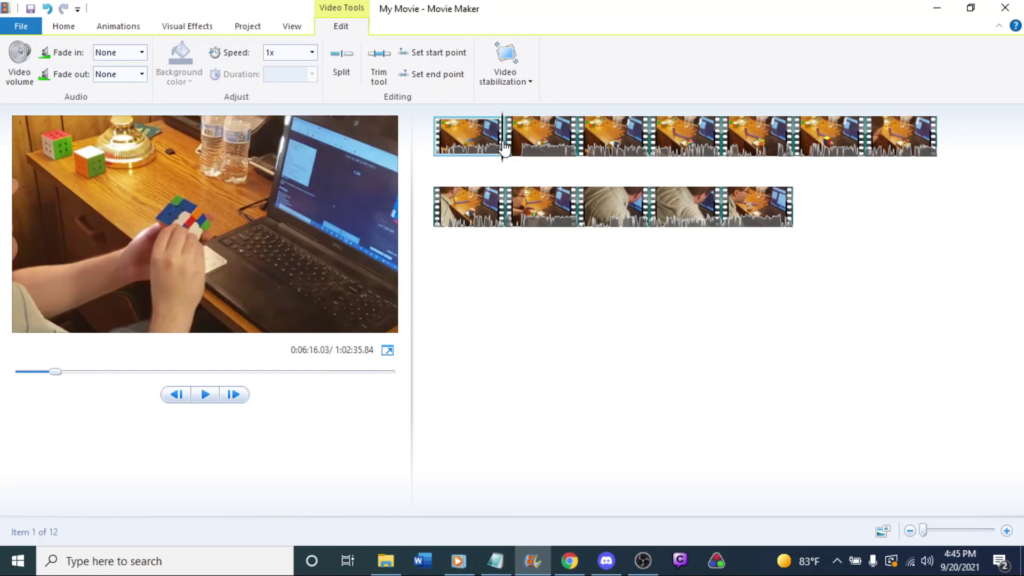
click(538, 149)
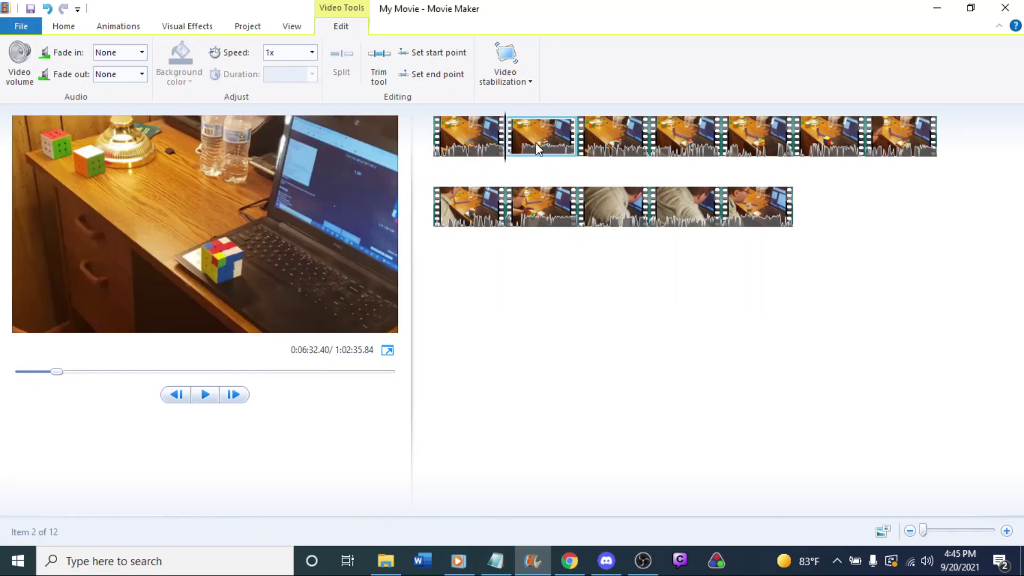
key(shift+Left)
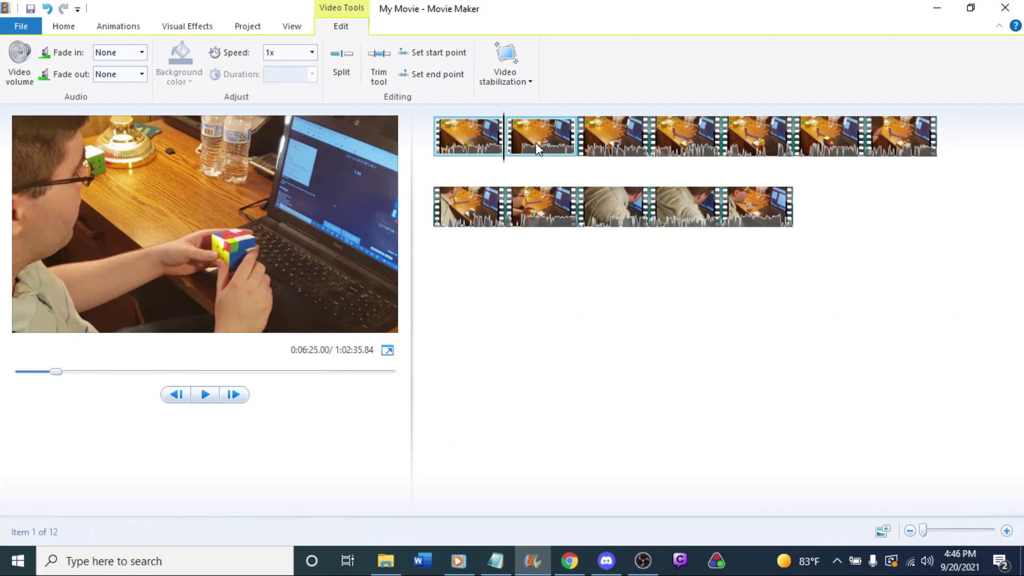
Play on into the second clip, review it up to about 07:53, and go back to 03:34 in the first clip.
click(206, 402)
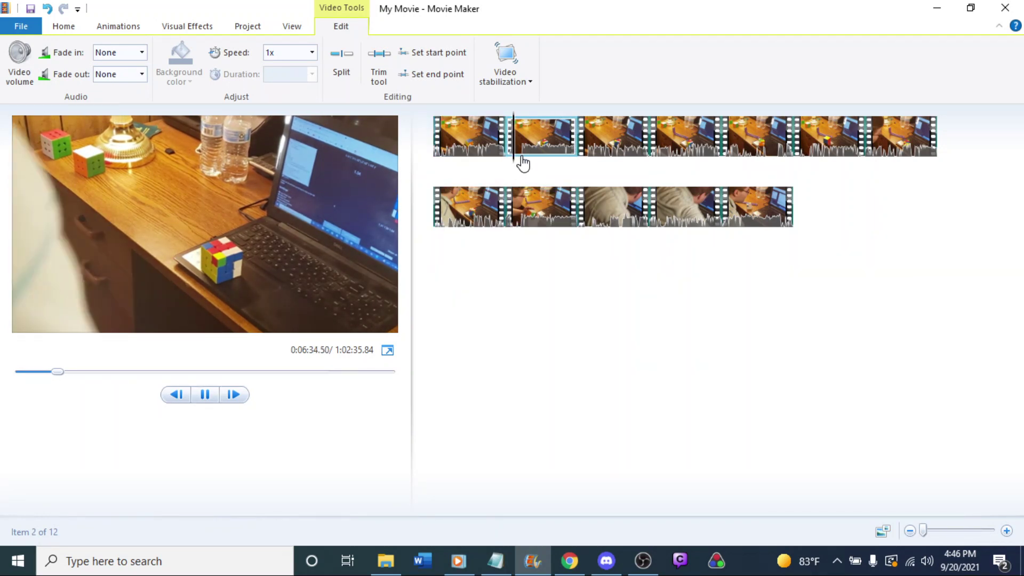
click(527, 158)
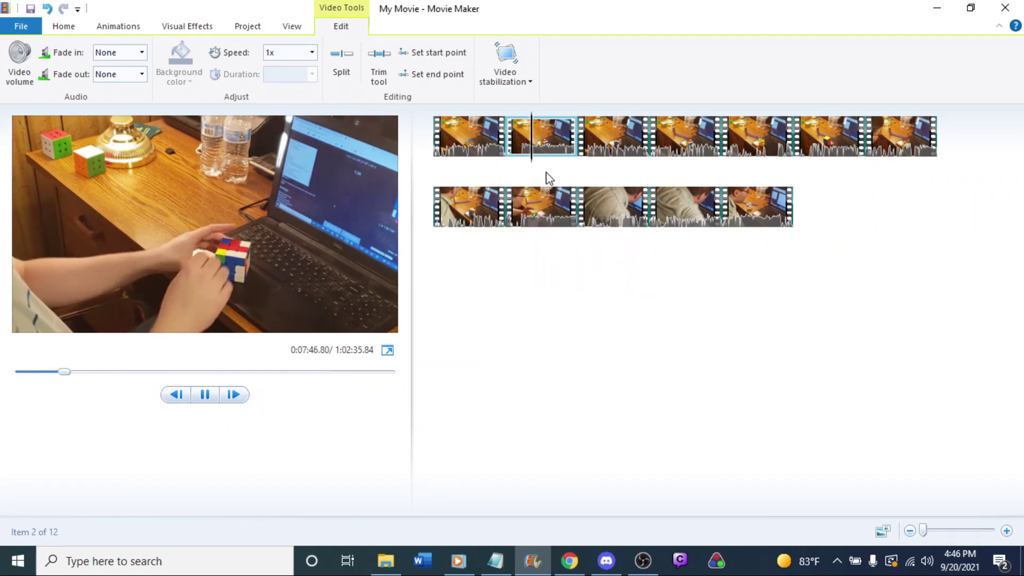
key(space)
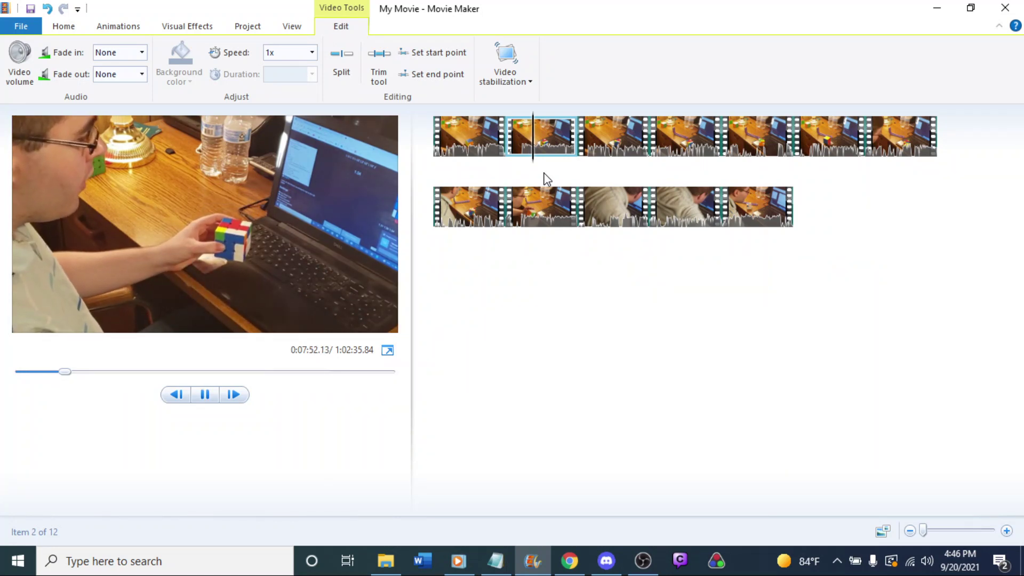
key(space)
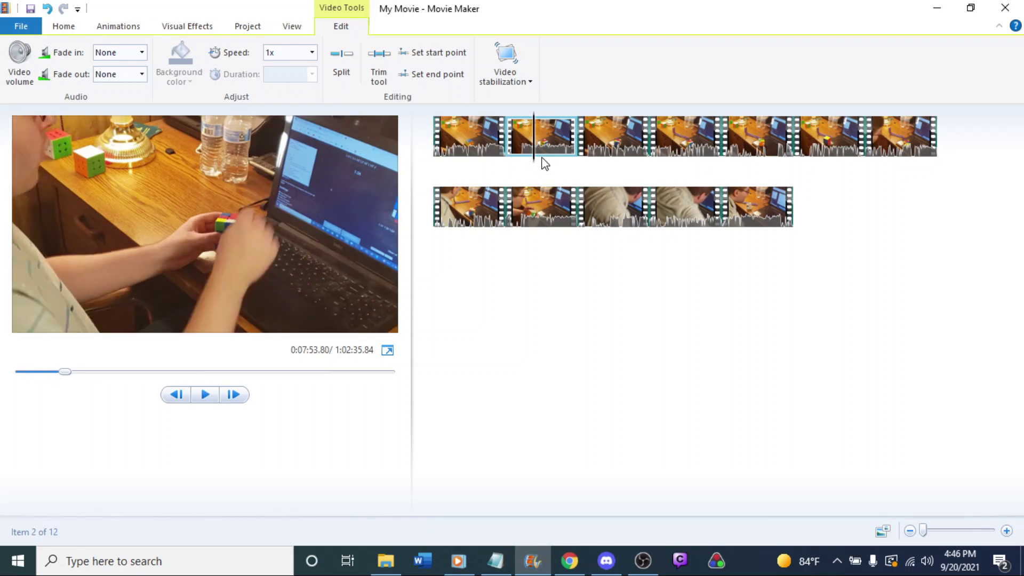
click(473, 156)
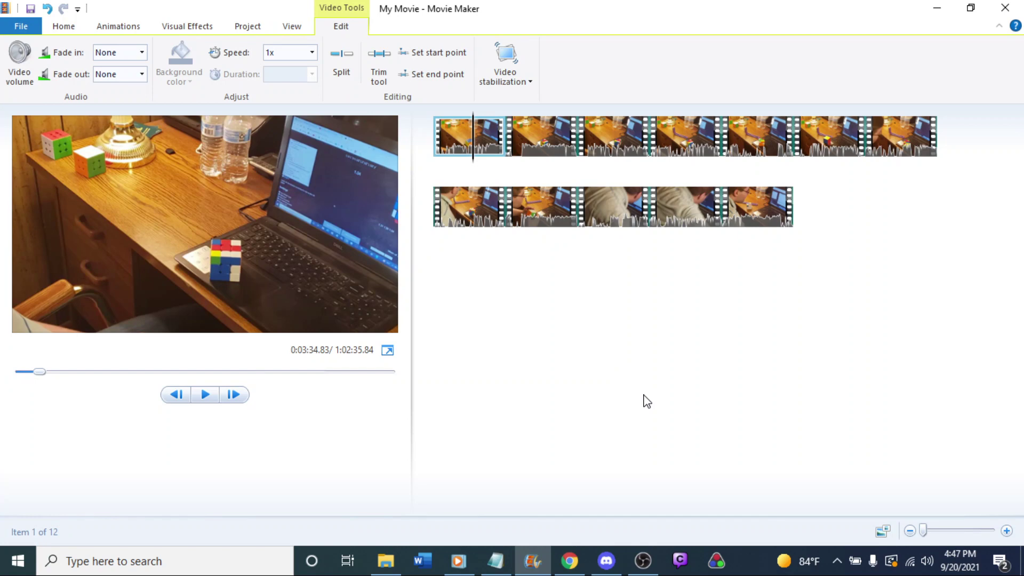
Open the day 1 v1 project, discarding the changes to My Movie.
click(34, 26)
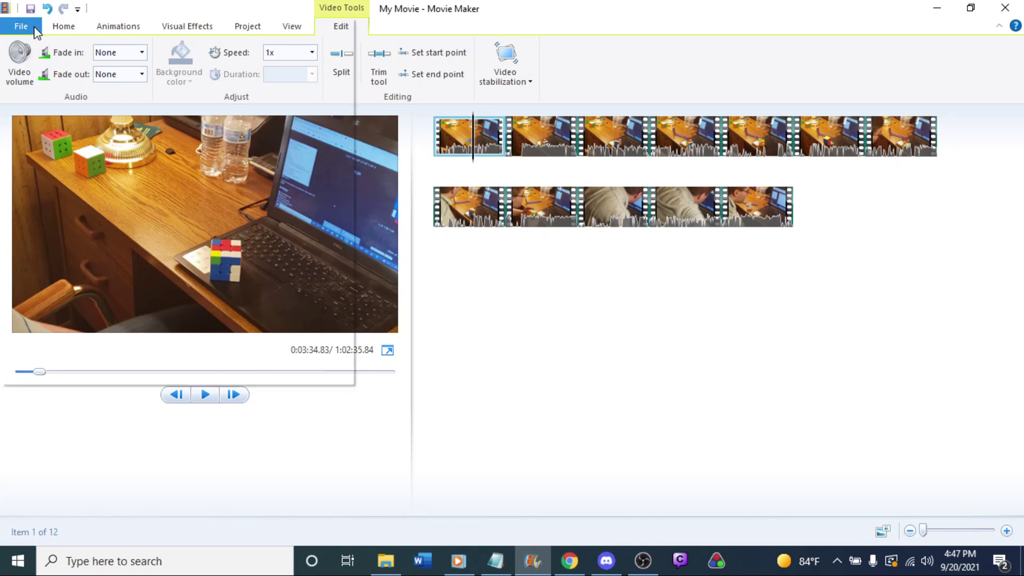
click(174, 65)
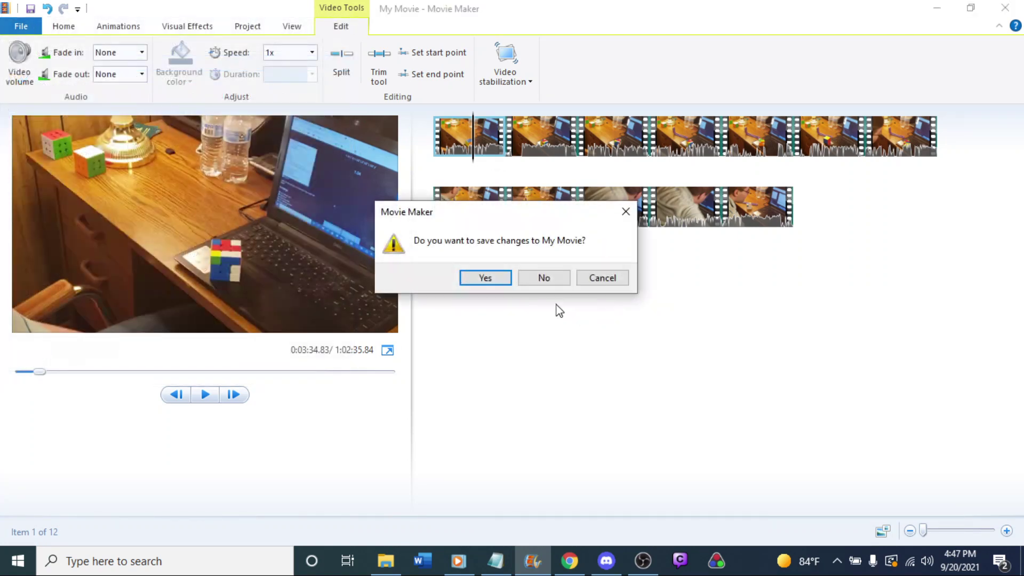
click(544, 278)
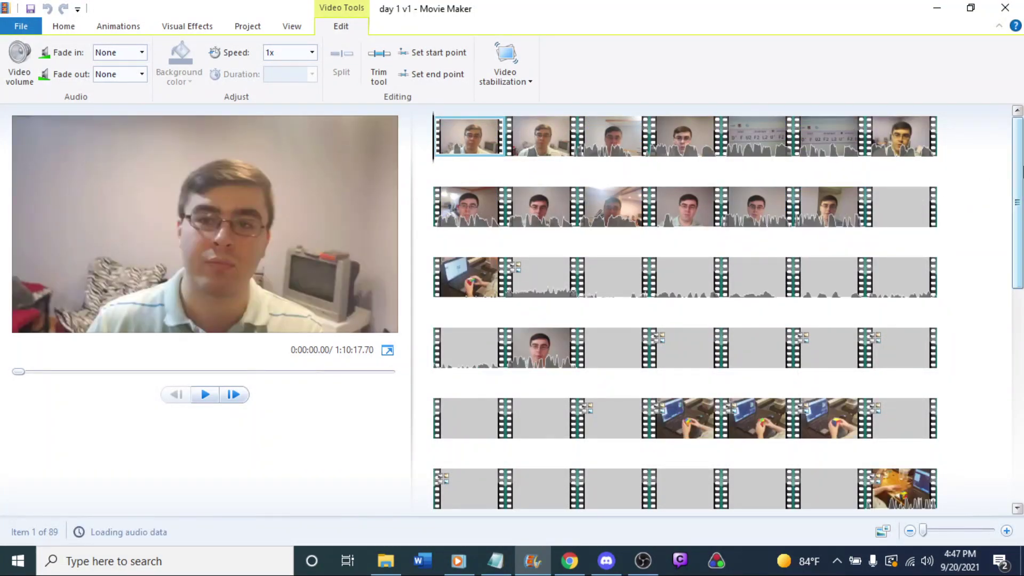
Find the last clip at the end of the storyboard and play it from around 1:06:48.
drag(1022, 247, 1023, 458)
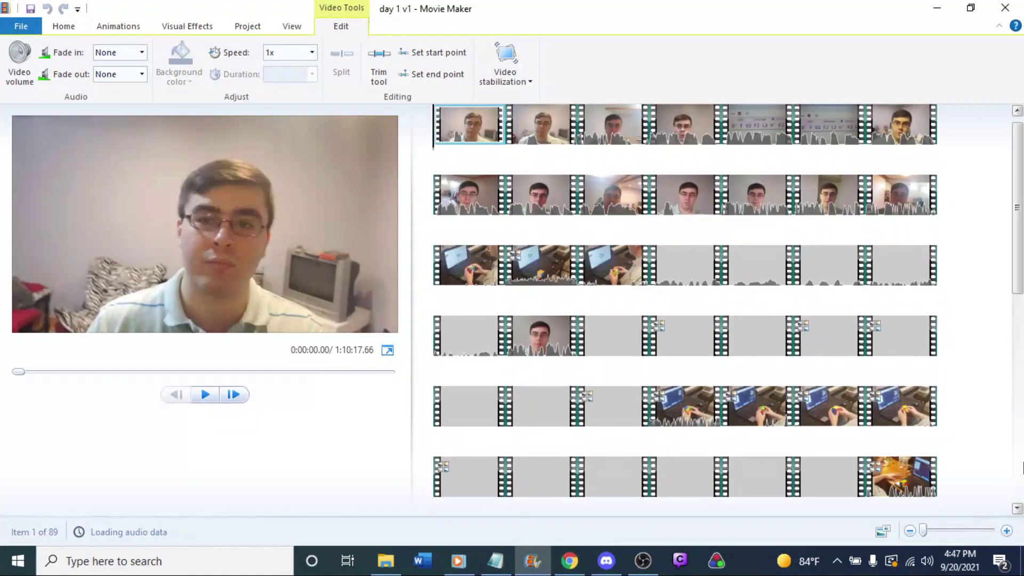
drag(1022, 261, 1022, 470)
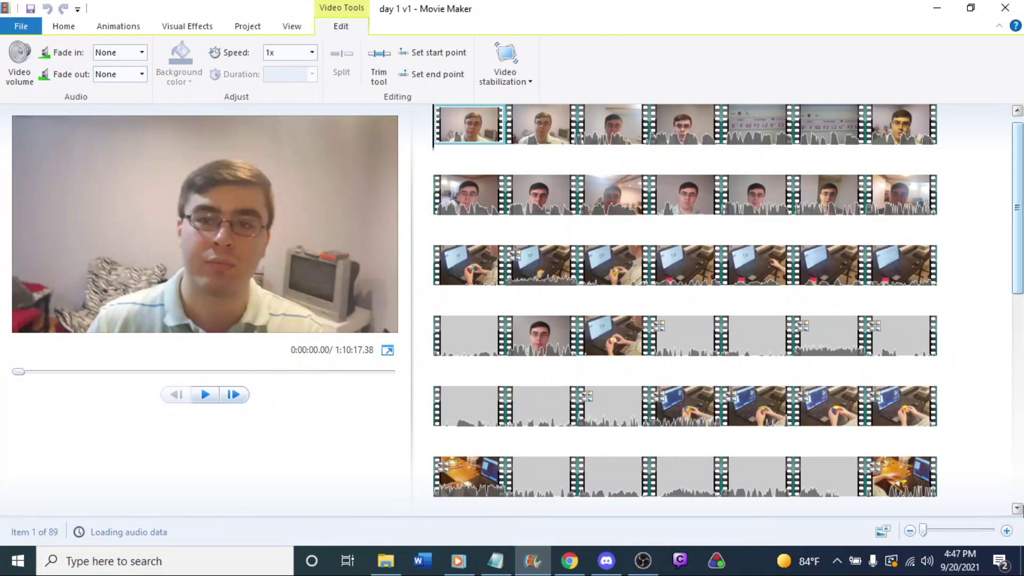
drag(1023, 261, 1022, 397)
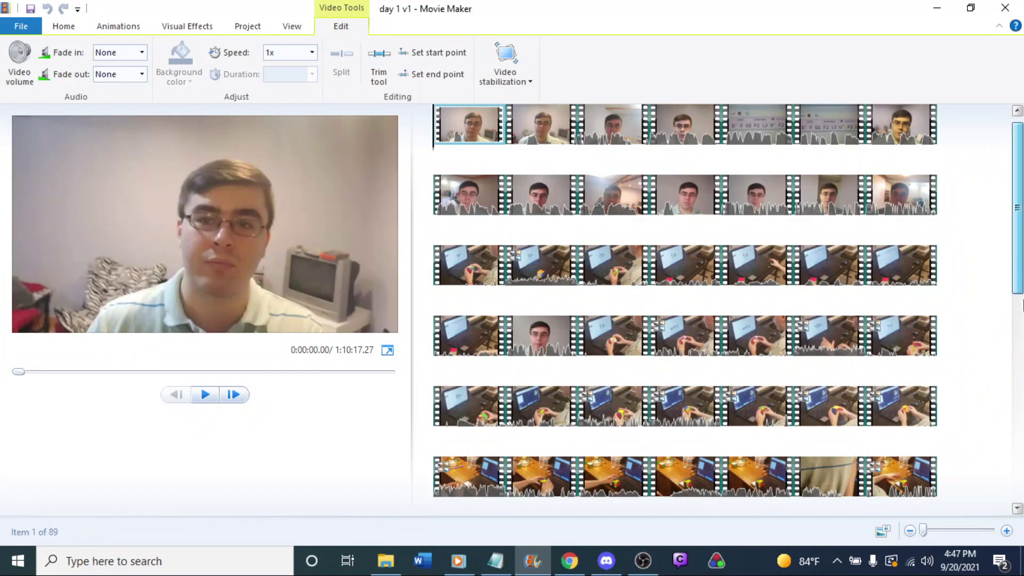
drag(1019, 261, 1023, 480)
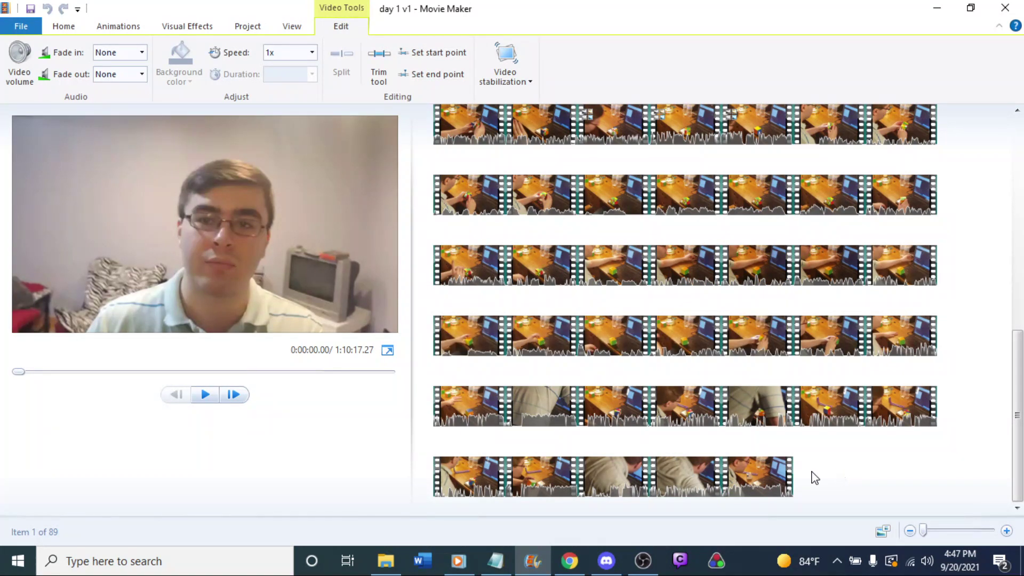
click(768, 475)
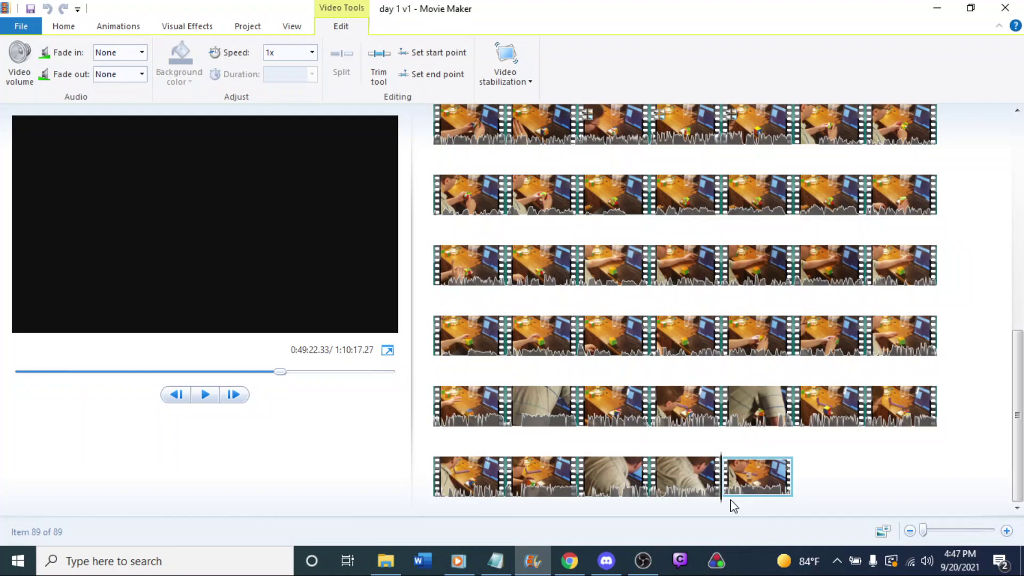
drag(722, 493, 779, 488)
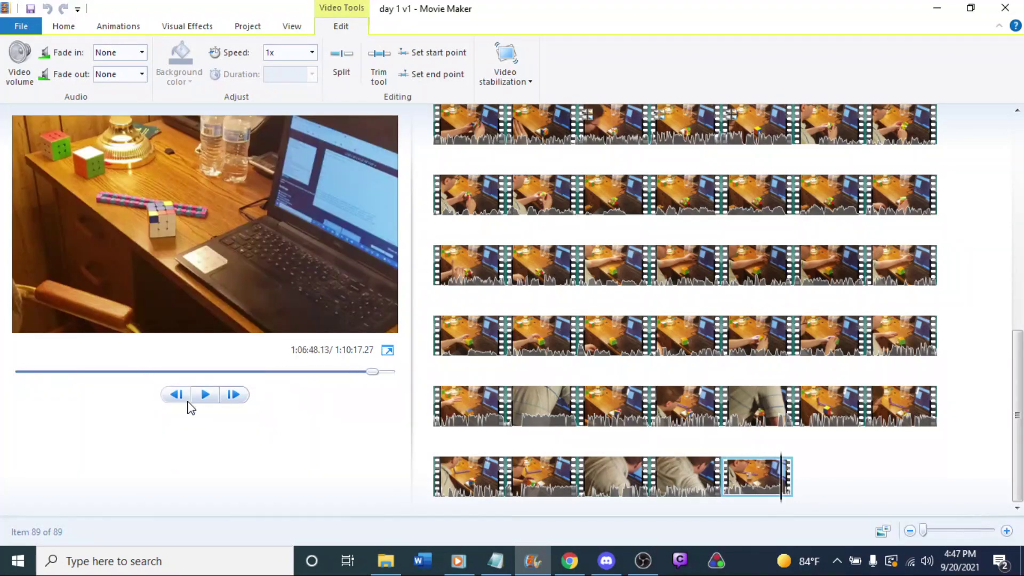
click(218, 401)
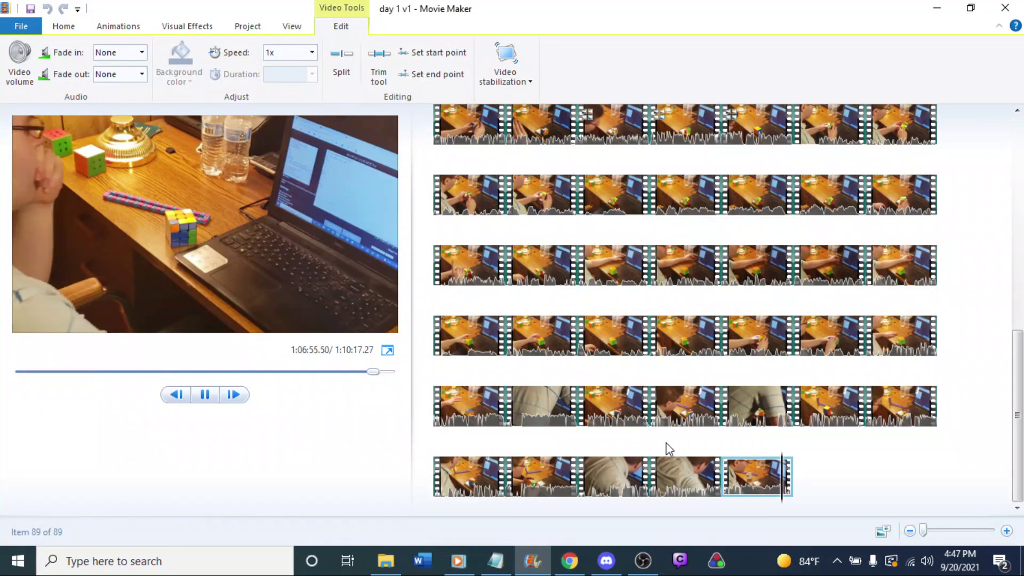
Review the last clip back from around 1:09:18 and play it from about 1:08:09 up to 1:09:10.
click(1006, 532)
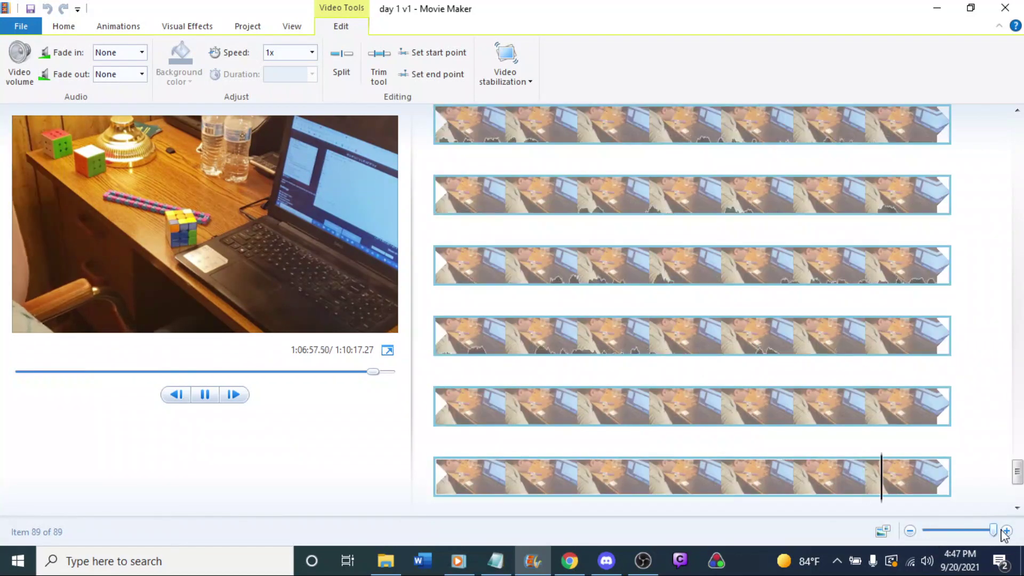
scroll(583, 448, down, 3)
click(532, 486)
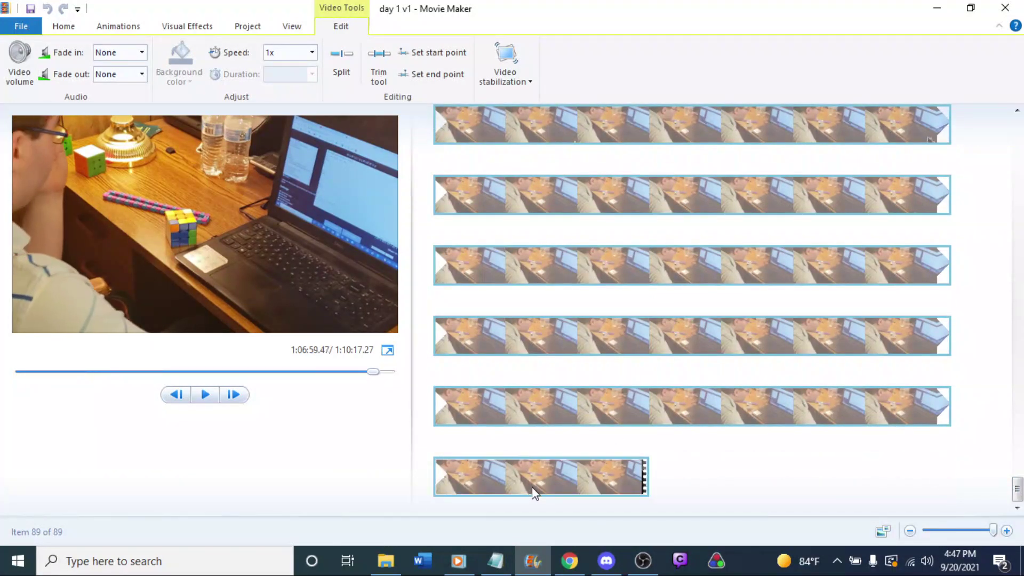
key(Up)
key(Up)
key(Up)
key(Up)
key(Up)
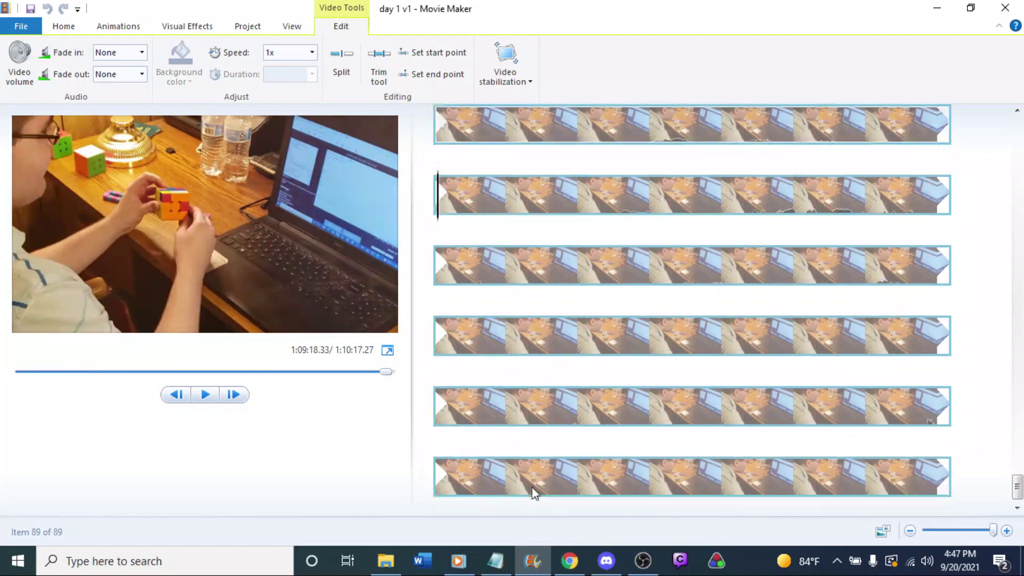
key(Up)
key(Up)
key(Up)
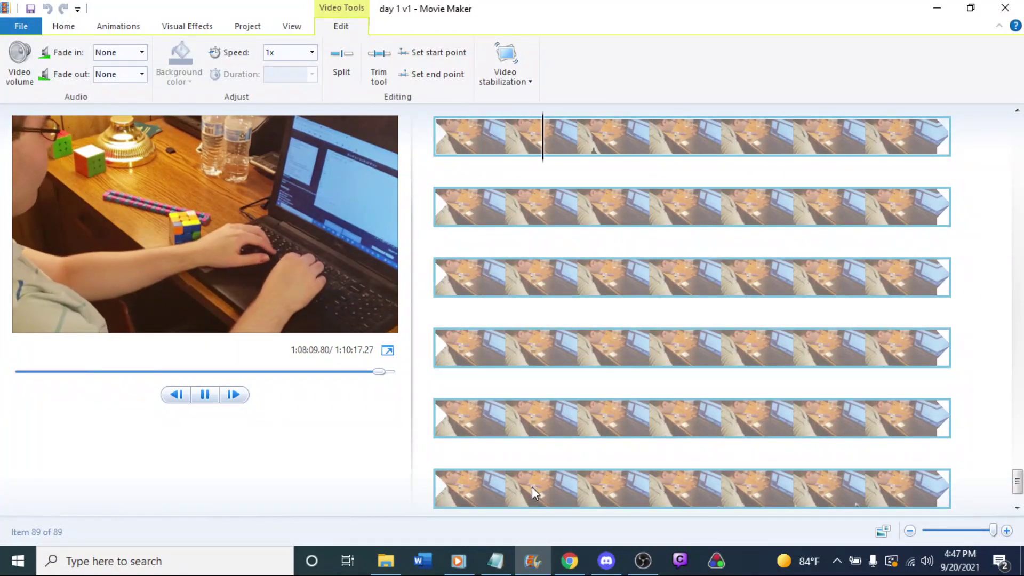
key(space)
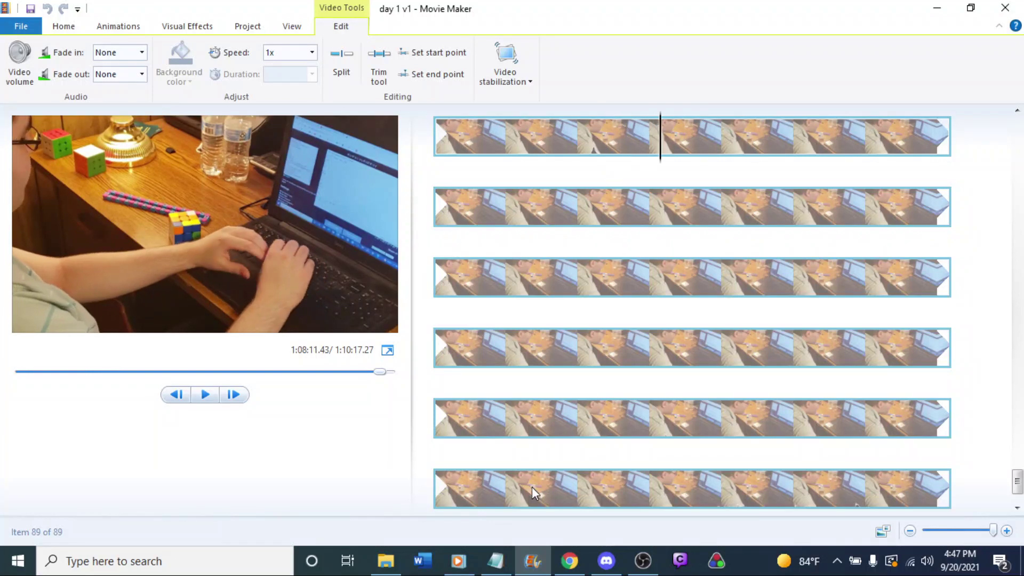
key(space)
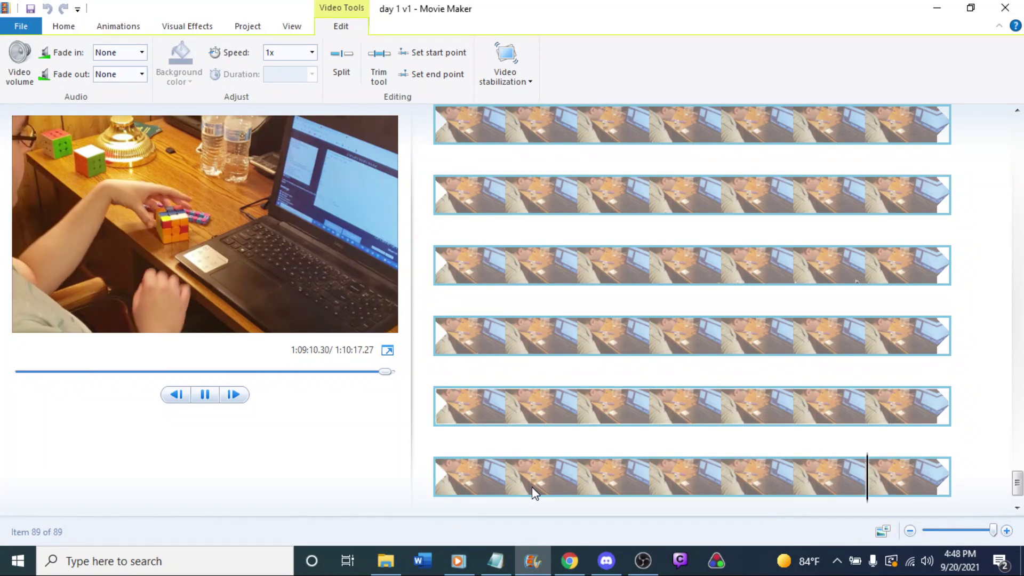
Go back to 58:13 in the last clip and skim it forward up to about 1:09:11.
key(Up)
key(Up)
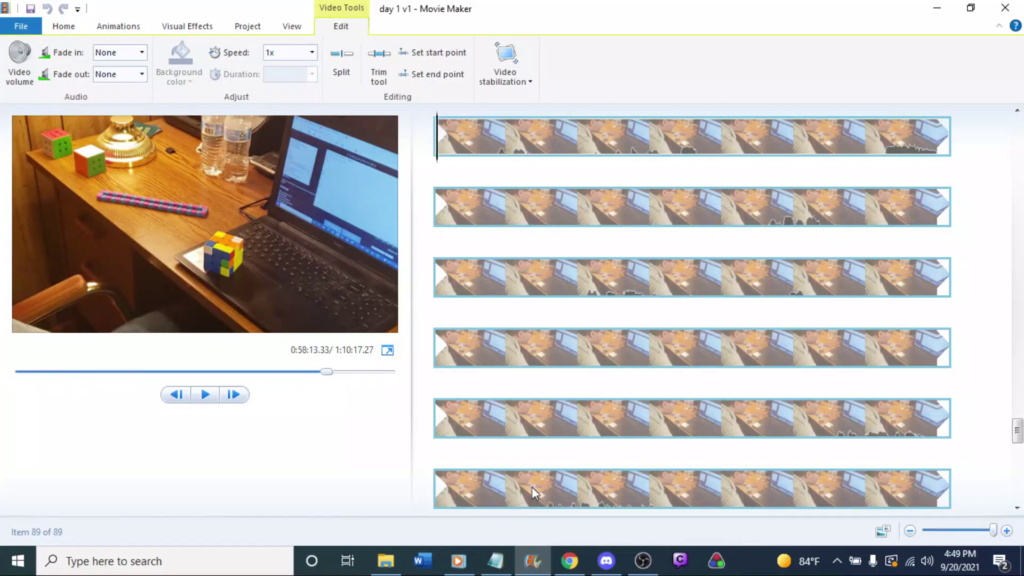
key(Down)
key(Down)
key(Down)
key(Down)
key(Down)
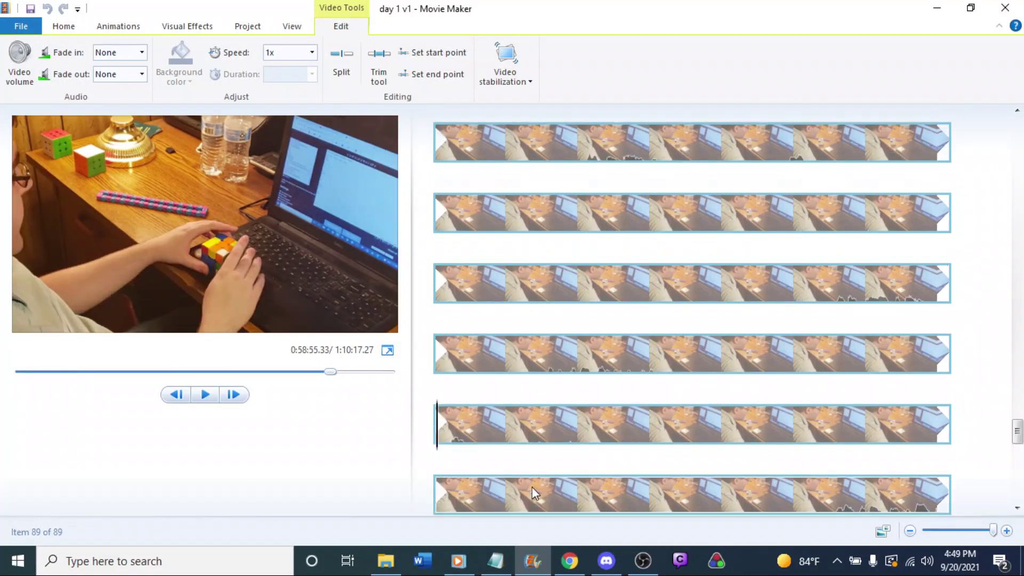
key(Down)
key(Down)
key(Down)
key(Down)
key(Down)
key(Down)
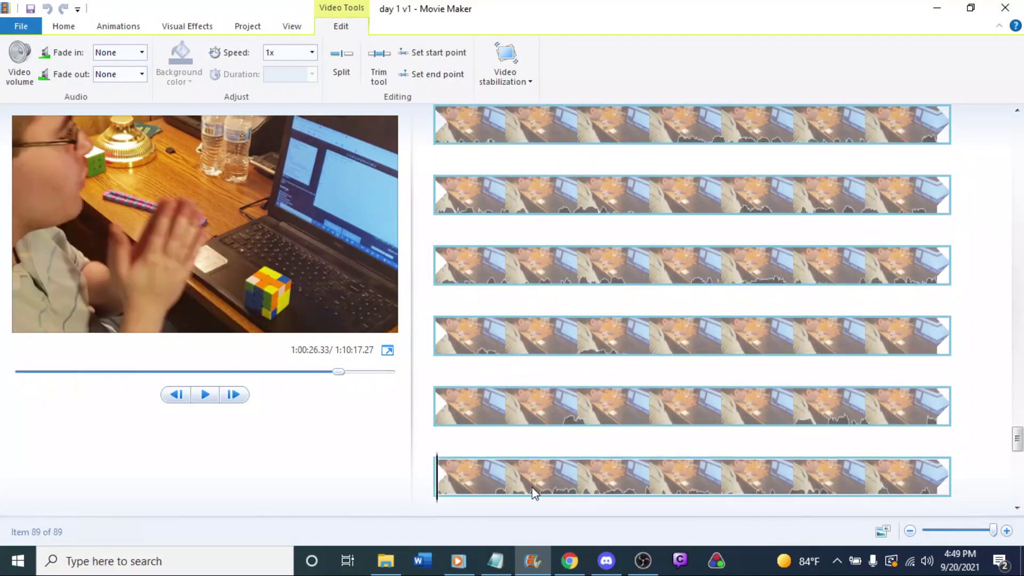
key(Down)
key(Down)
key(Down)
key(Down)
key(Down)
key(Down)
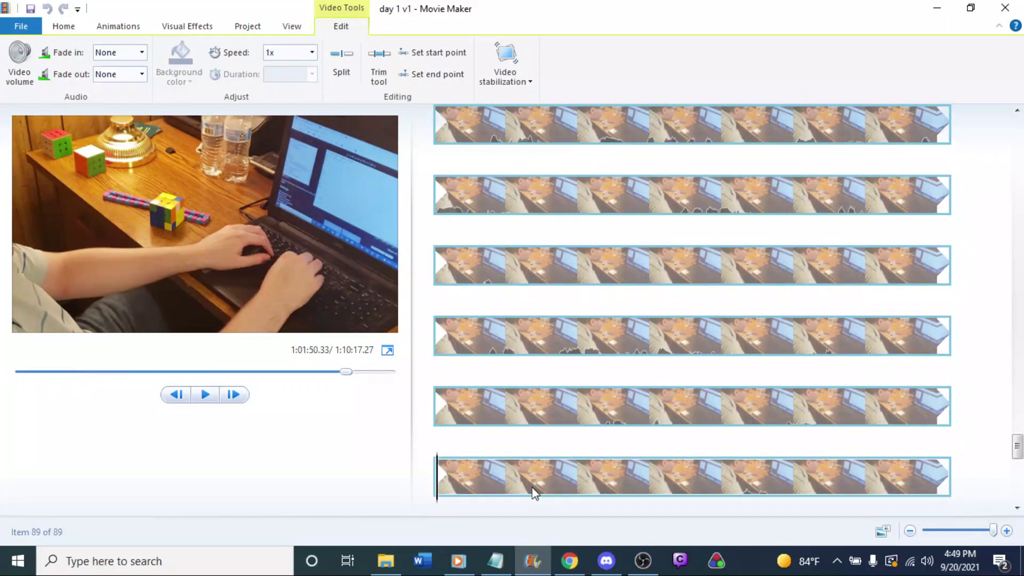
key(Down)
key(Down)
key(Down)
key(Down)
key(Down)
key(Down)
key(Down)
key(Down)
key(Down)
key(Down)
key(Down)
key(Down)
key(Down)
key(Down)
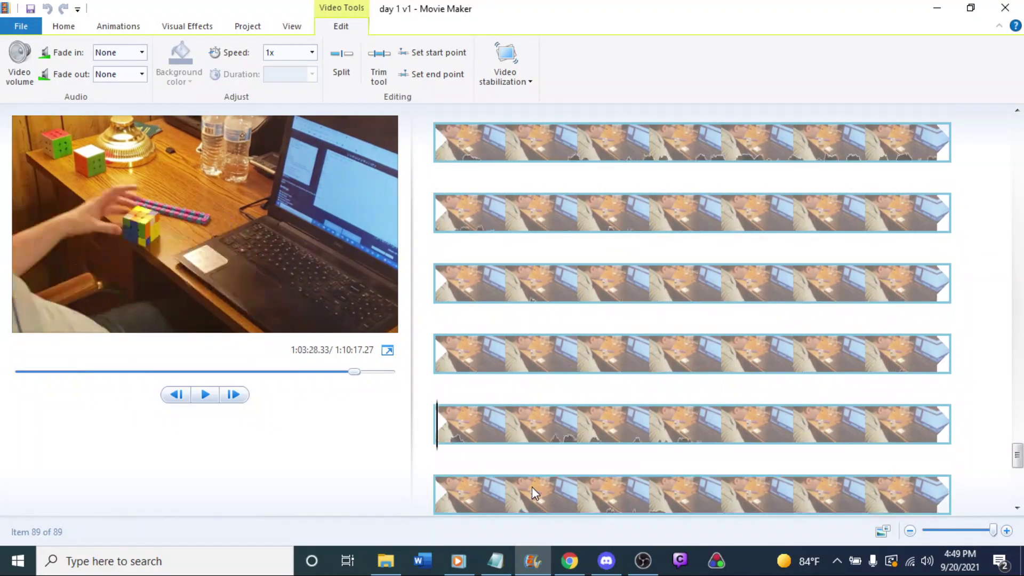
key(Down)
key(Down)
key(Down)
key(Down)
key(Down)
key(Down)
key(Down)
key(Down)
key(Down)
key(Down)
key(Down)
key(Down)
key(Down)
key(Down)
key(Down)
key(Down)
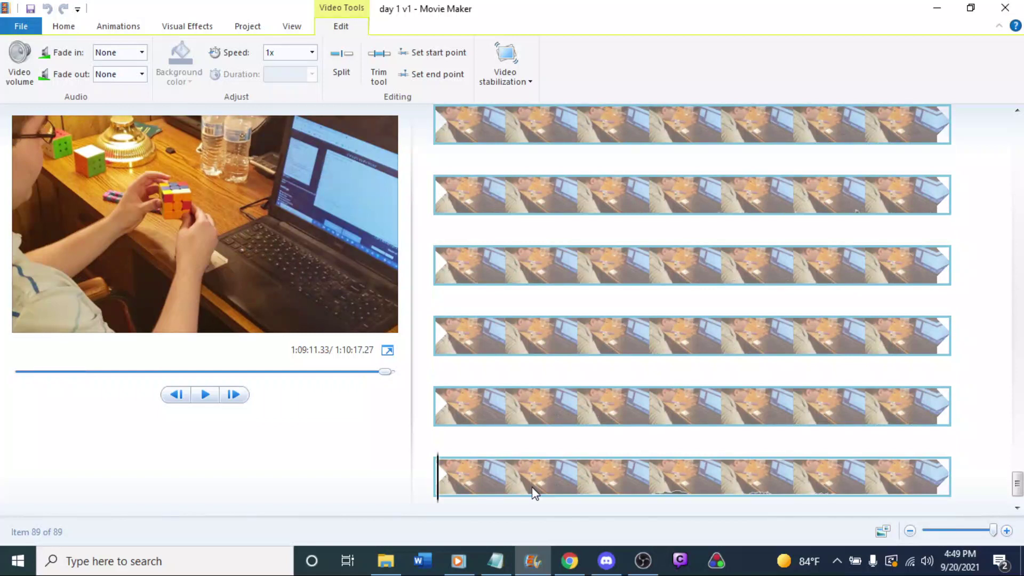
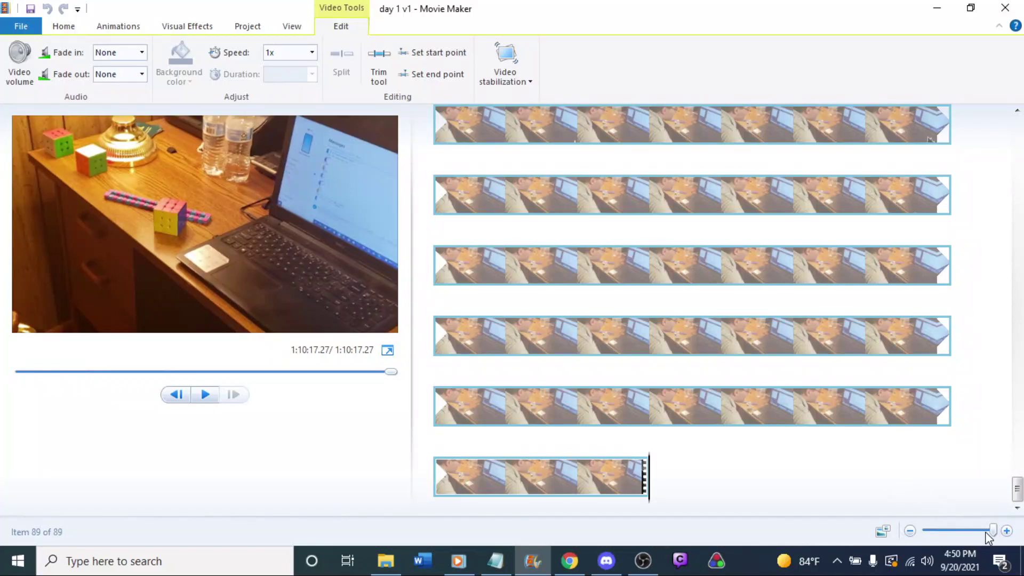
Play the short clips from about 05:49 and locate the start of clip 77 at 05:53.
drag(1017, 491, 1018, 156)
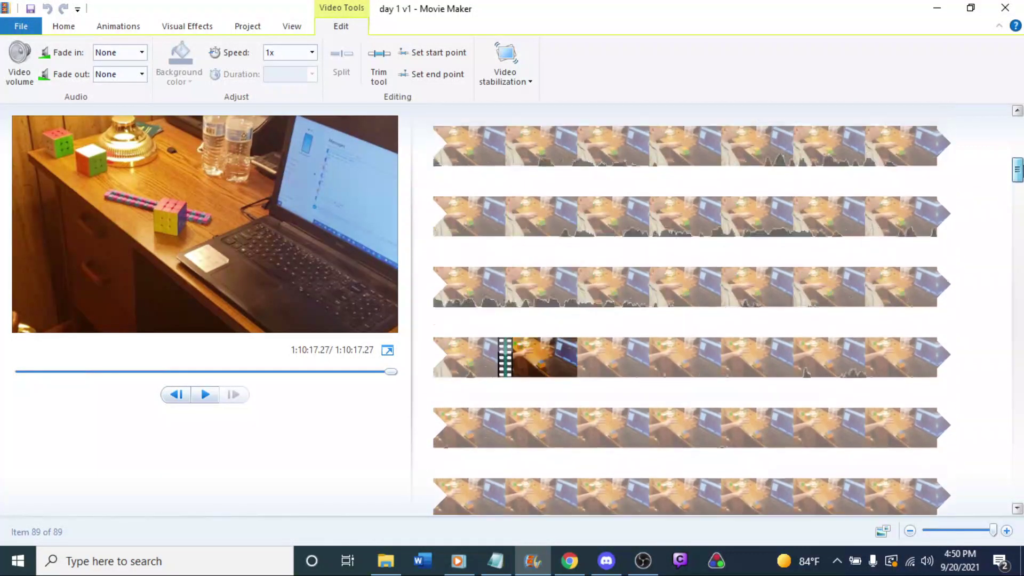
scroll(754, 377, down, 5)
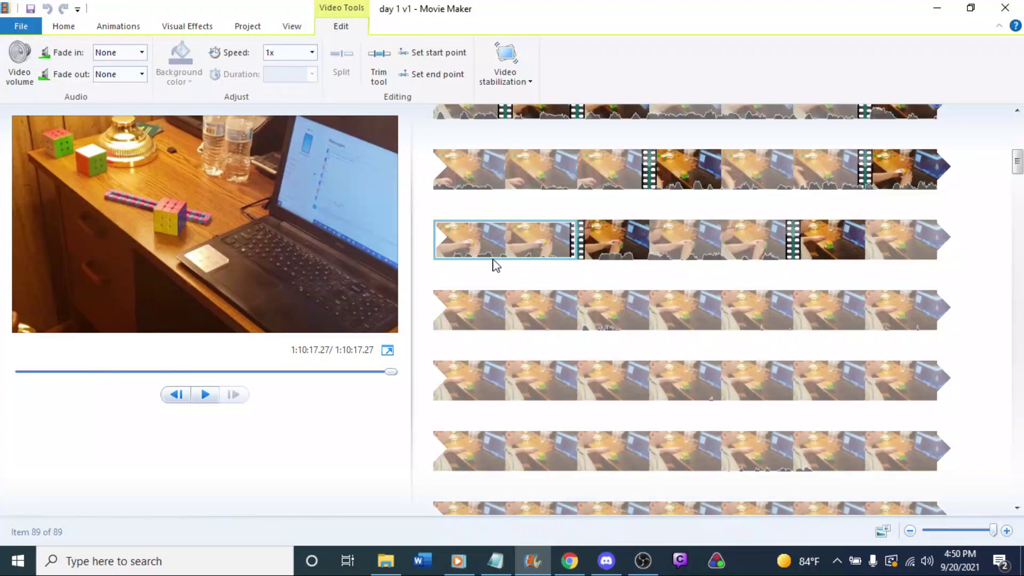
click(493, 260)
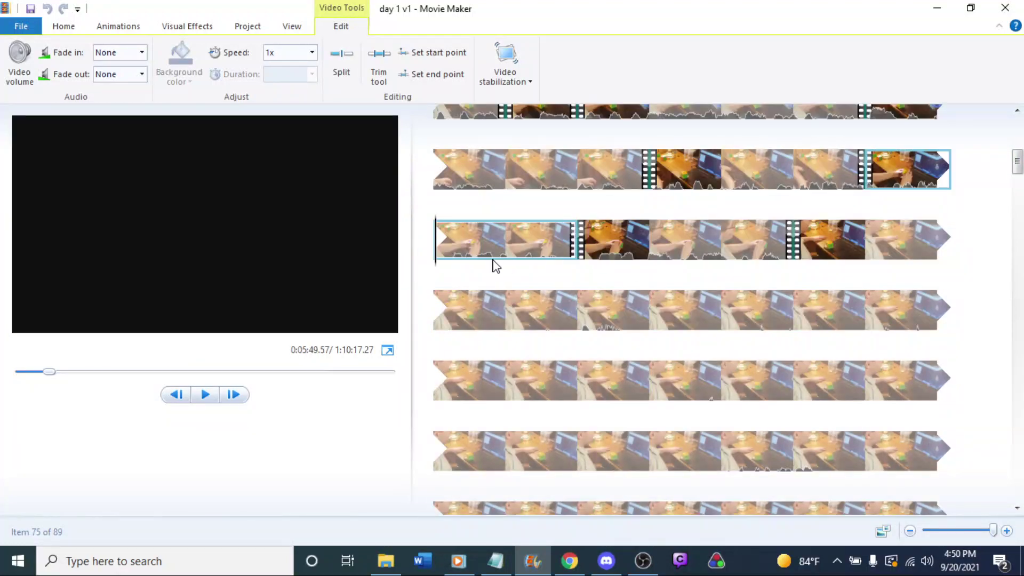
key(space)
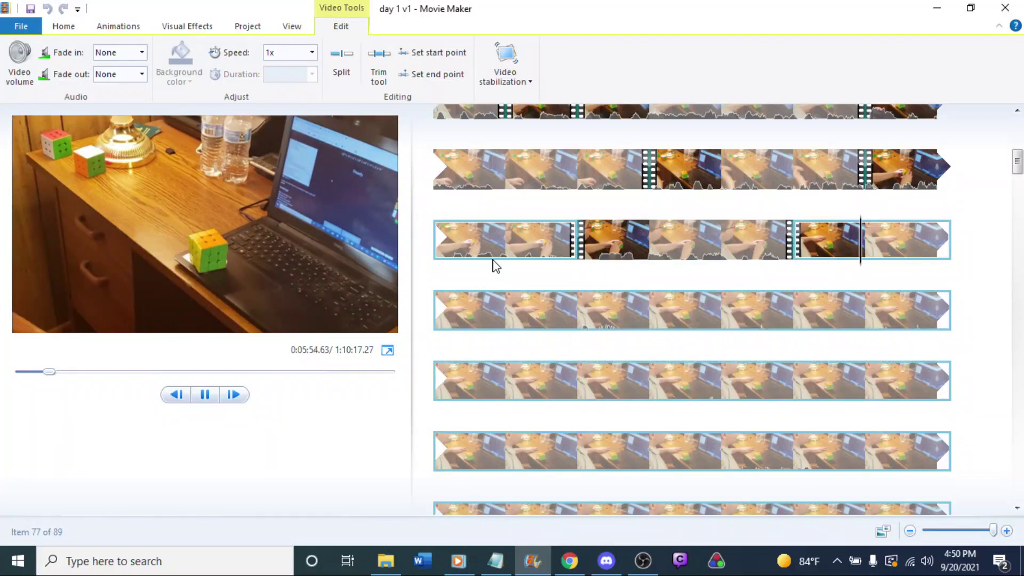
click(726, 240)
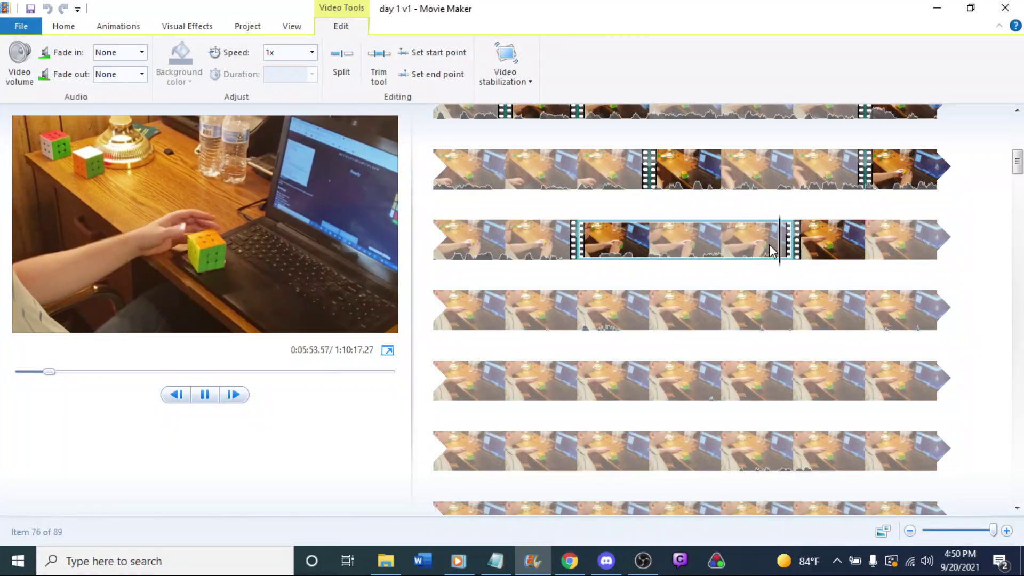
key(shift+End)
ctrl+click(770, 250)
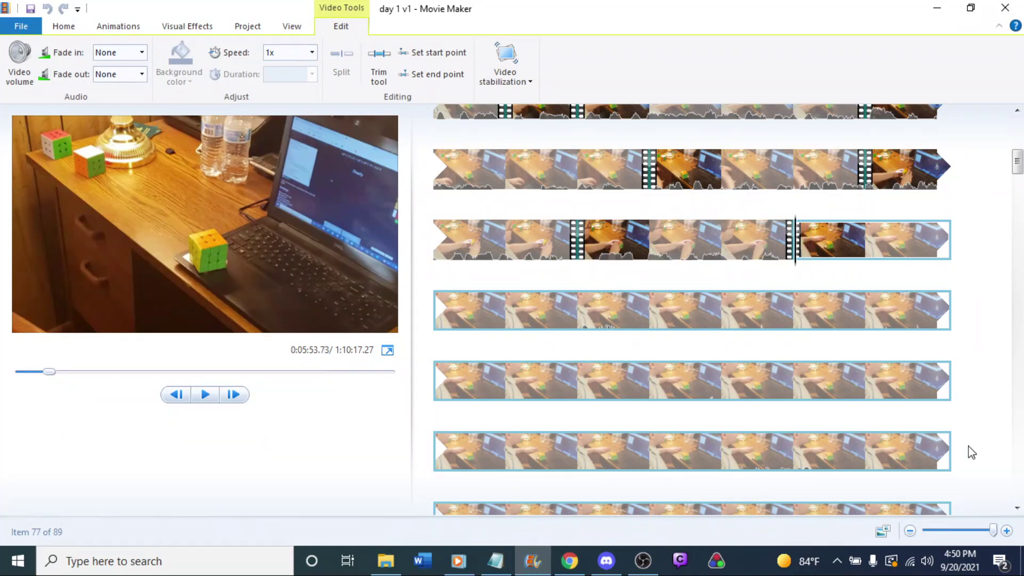
Set the speed of clip 77 to 64x.
drag(993, 535, 923, 535)
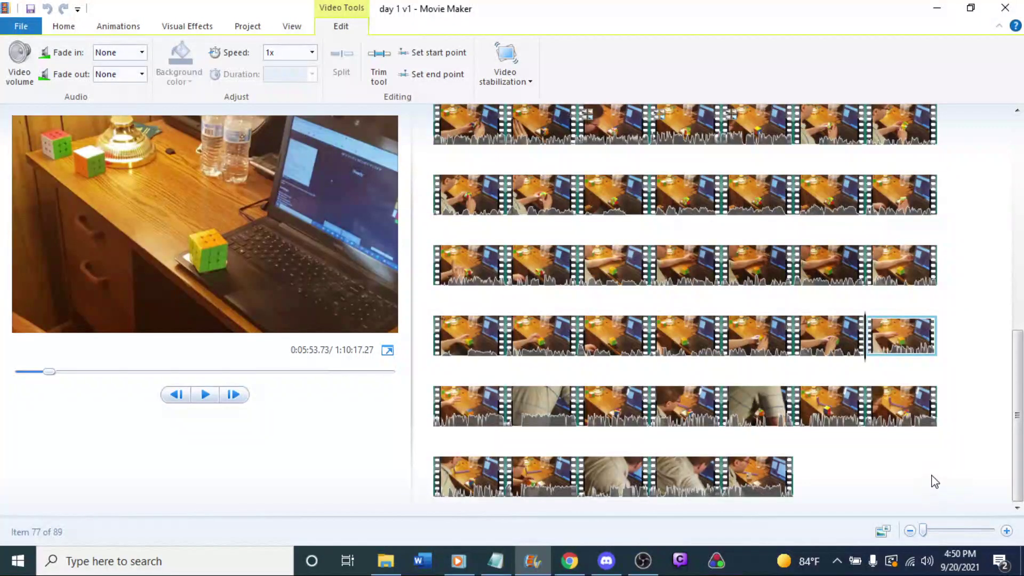
click(311, 52)
click(905, 345)
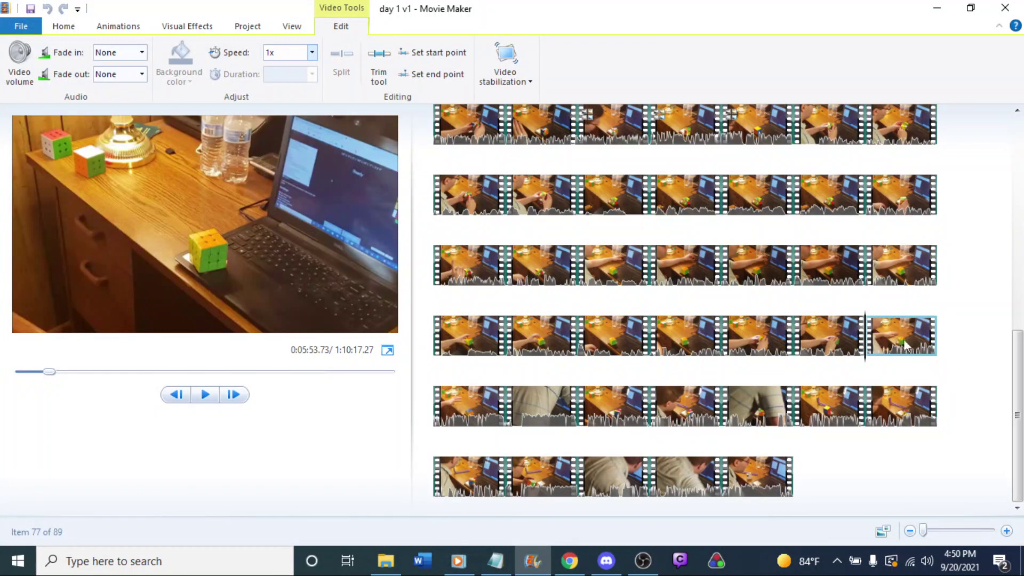
Set the speed of clips 78 and 79 to 64x.
click(456, 419)
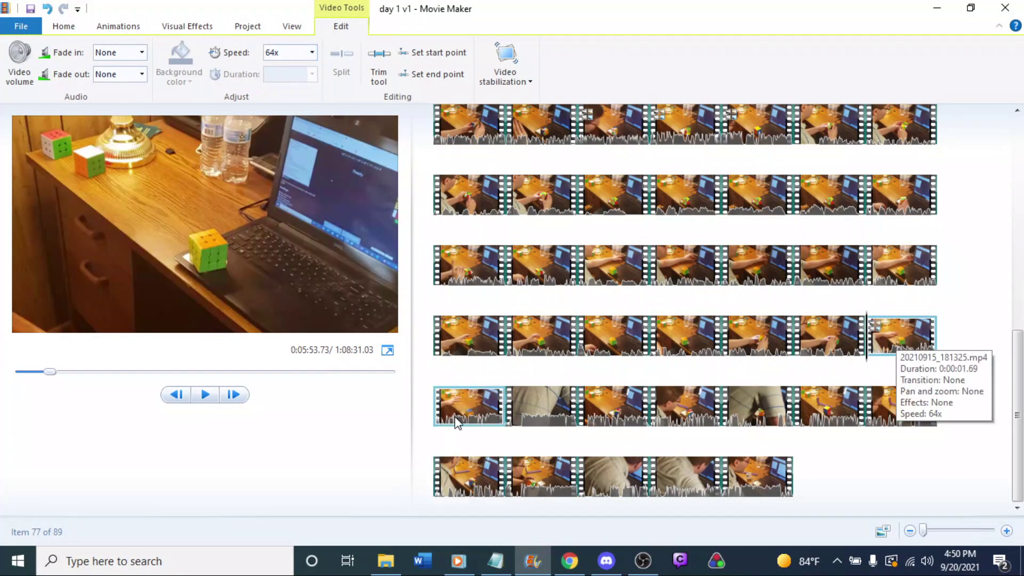
click(312, 52)
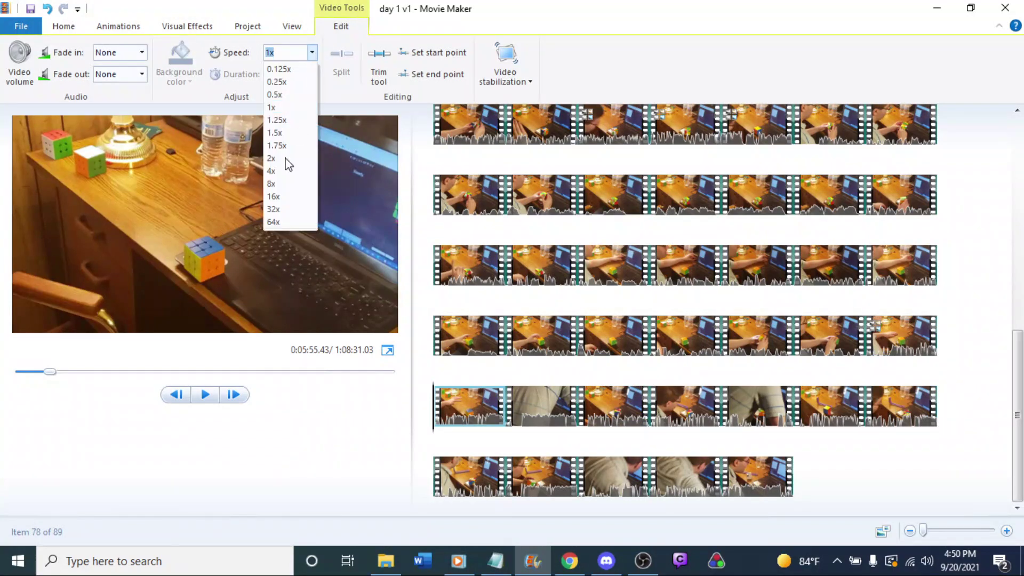
click(279, 222)
click(542, 406)
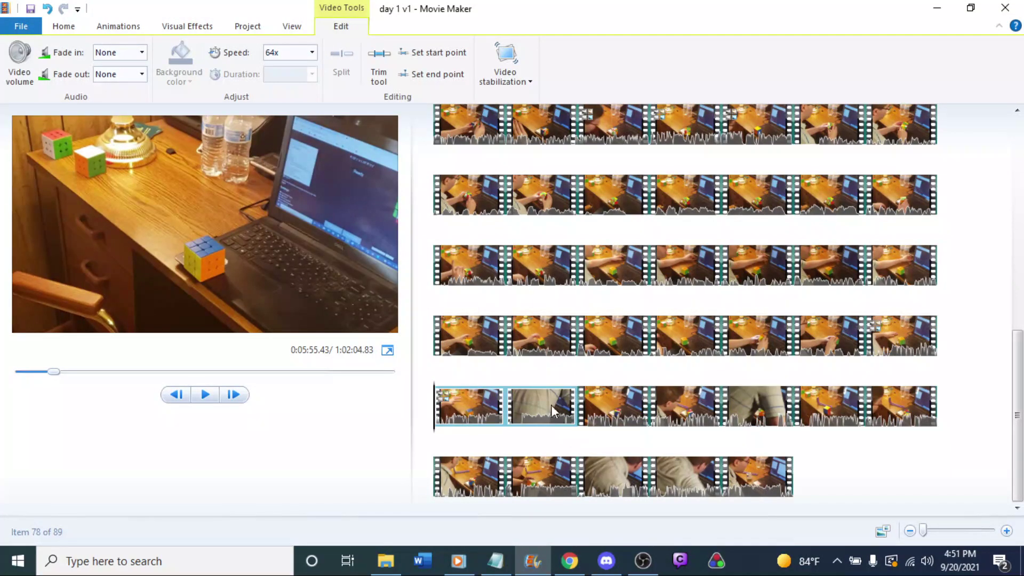
click(311, 52)
click(279, 221)
Set the speed of clips 80 and 81 to 64x.
key(Right)
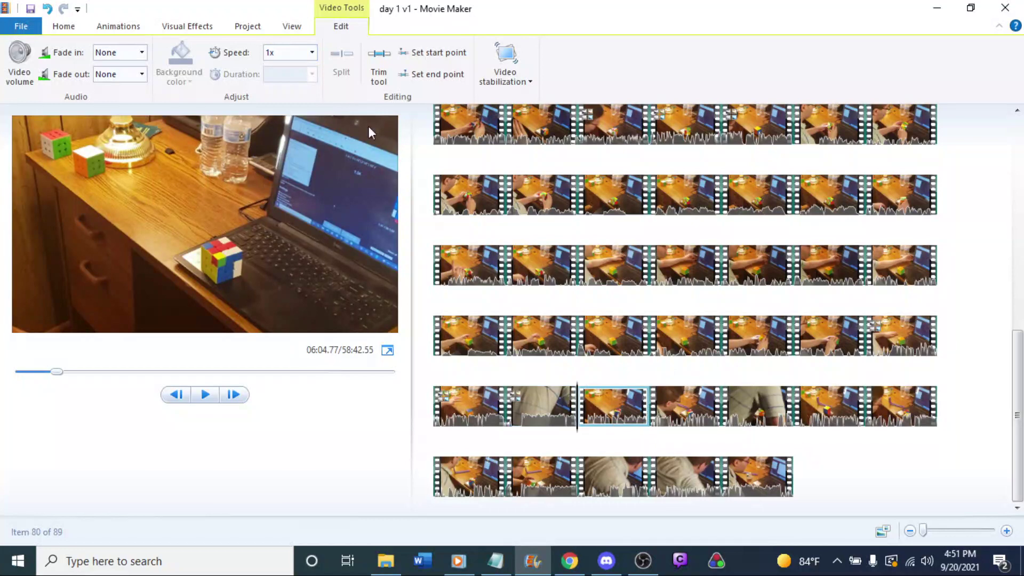
click(312, 52)
click(288, 220)
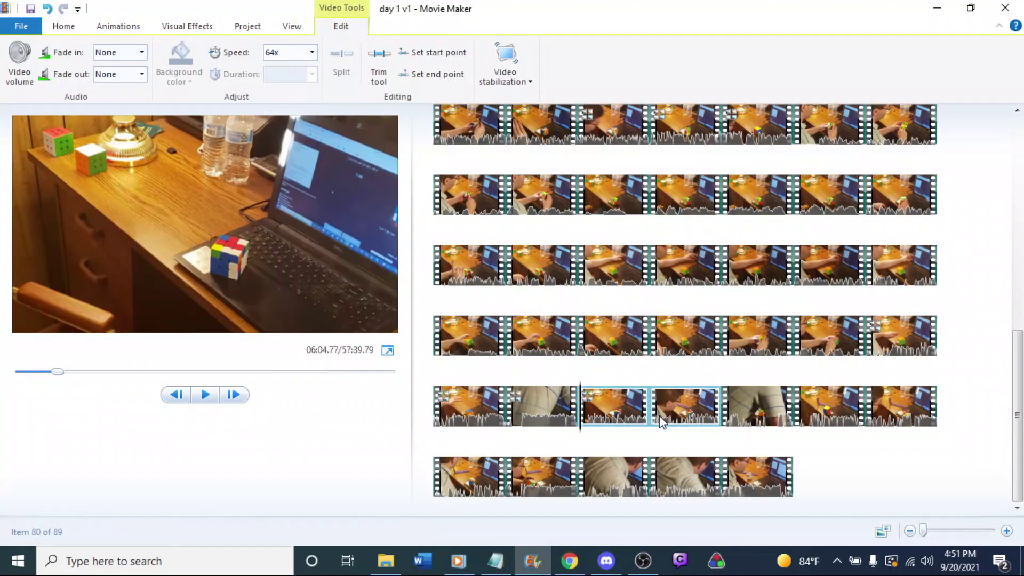
click(661, 421)
click(311, 52)
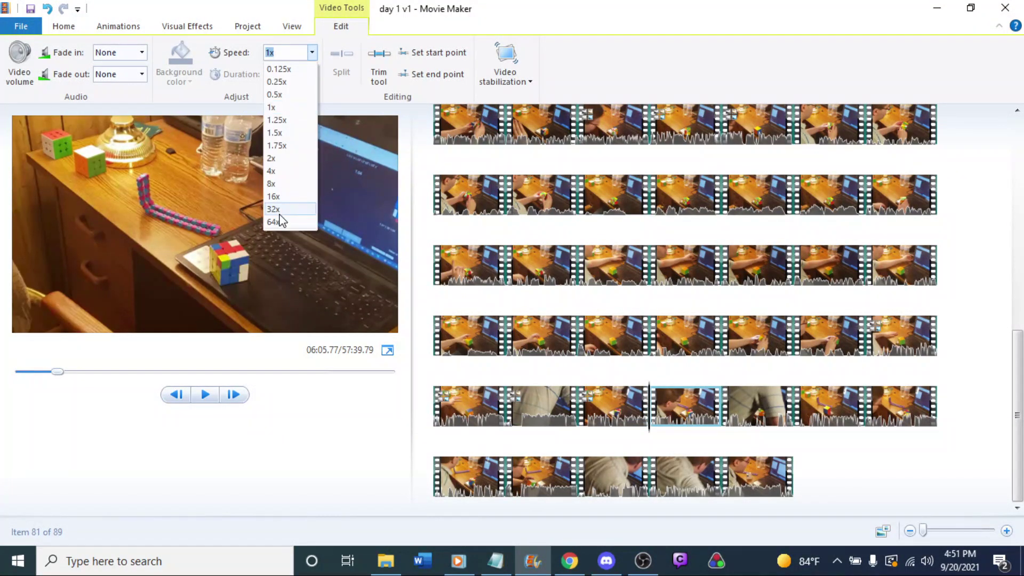
click(279, 222)
Set the speed of clips 82 and 83 to 64x.
click(744, 408)
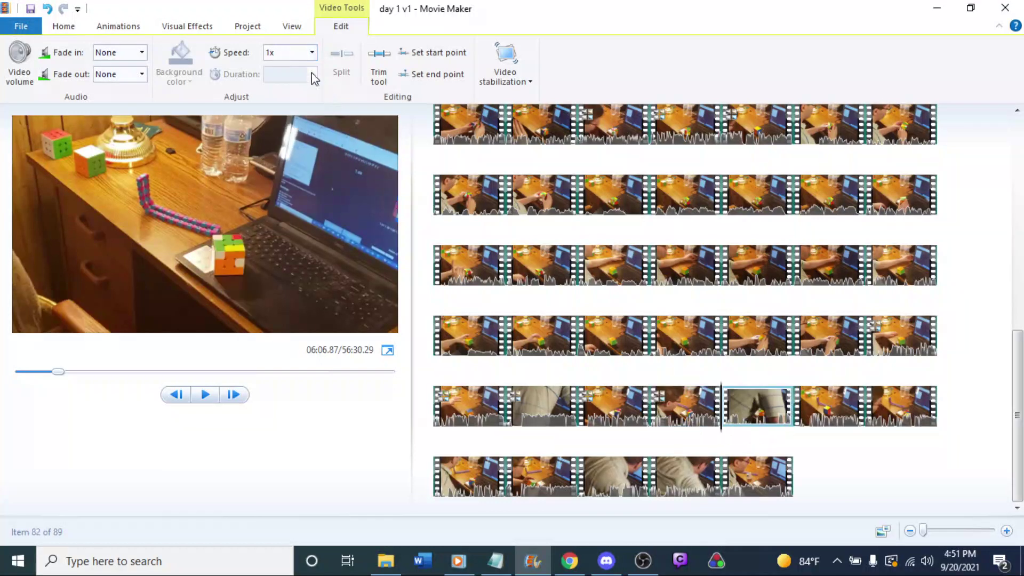
click(311, 52)
click(280, 222)
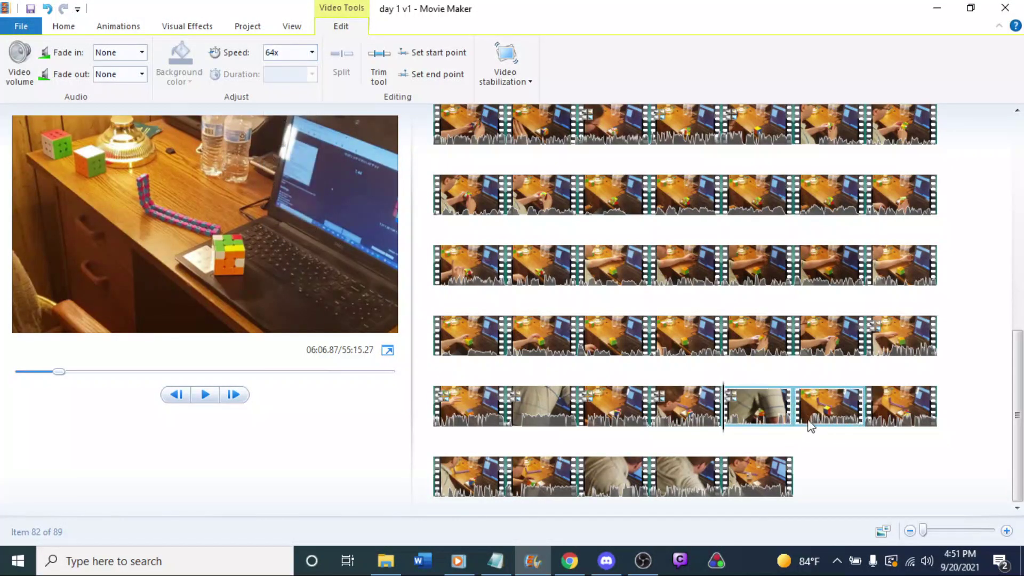
click(828, 405)
click(312, 52)
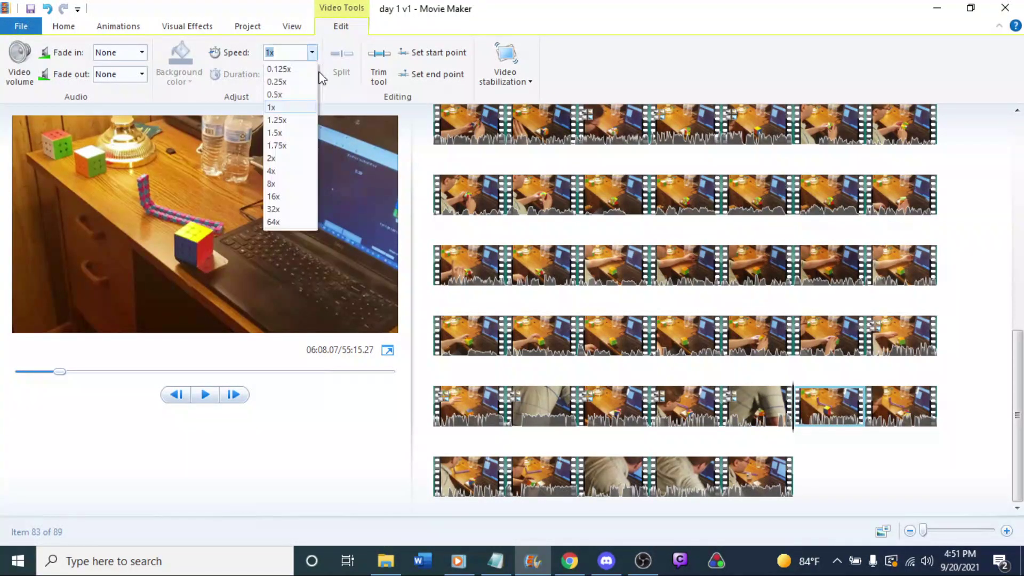
click(279, 222)
Set the speed of clips 84 and 85 to 64x.
click(907, 405)
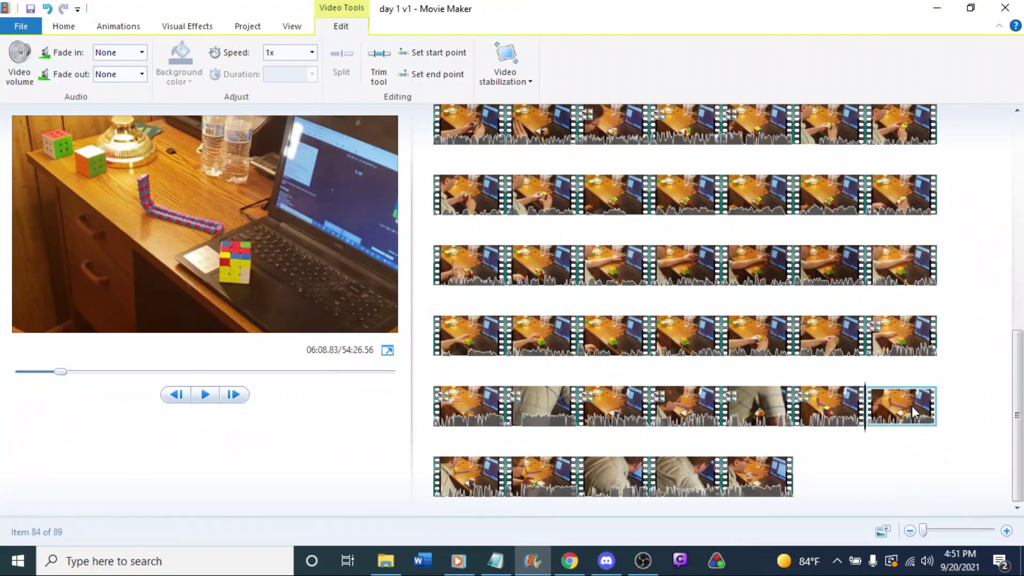
click(312, 52)
click(274, 222)
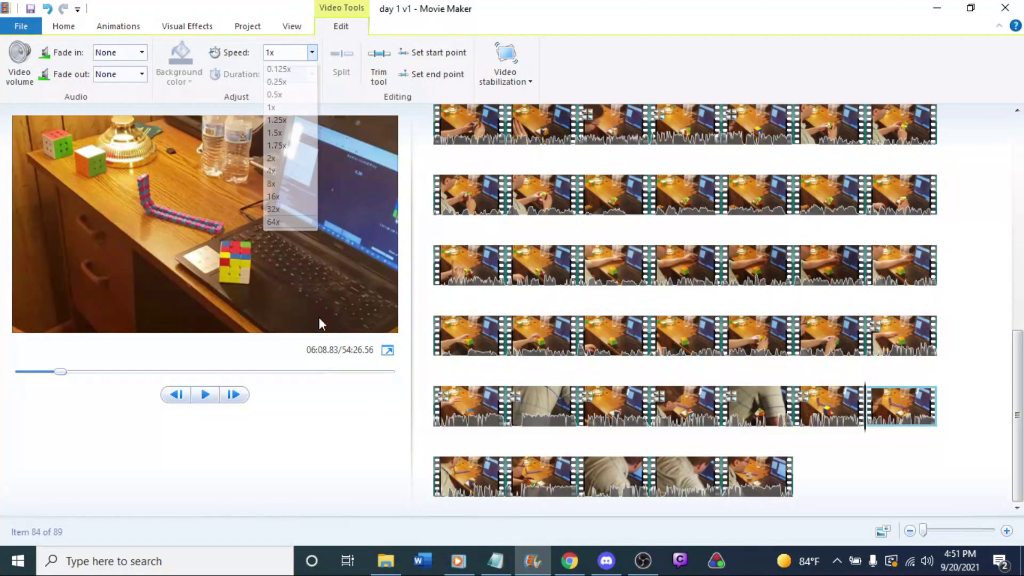
click(470, 476)
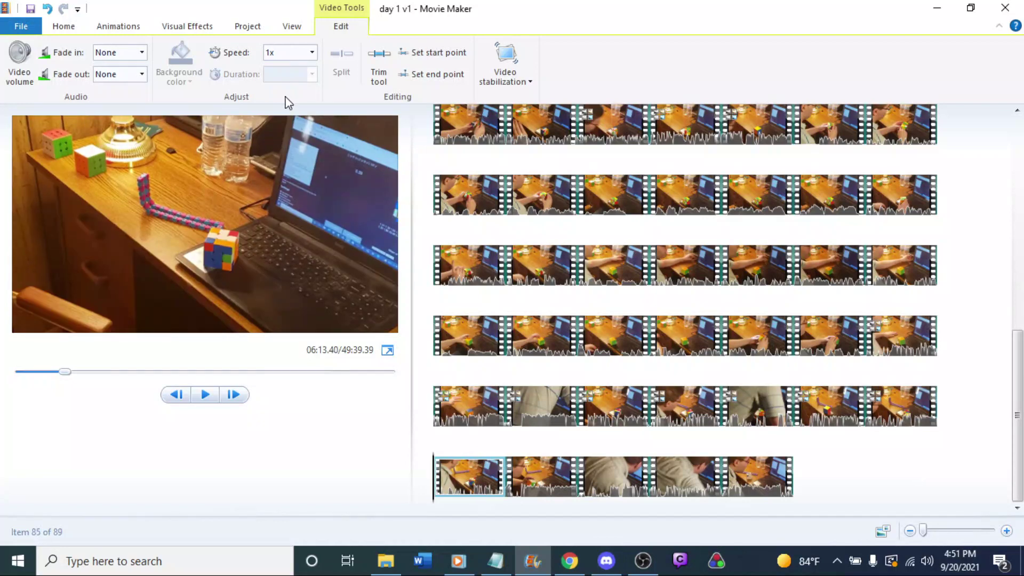
click(312, 52)
click(309, 224)
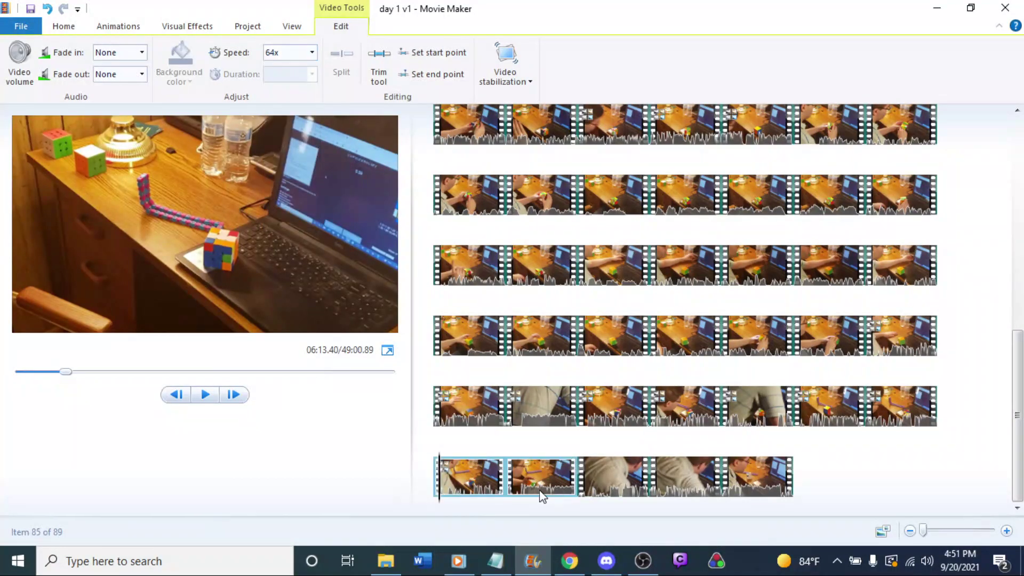
Set the speed of clips 86 and 87 to 64x.
click(534, 477)
click(312, 52)
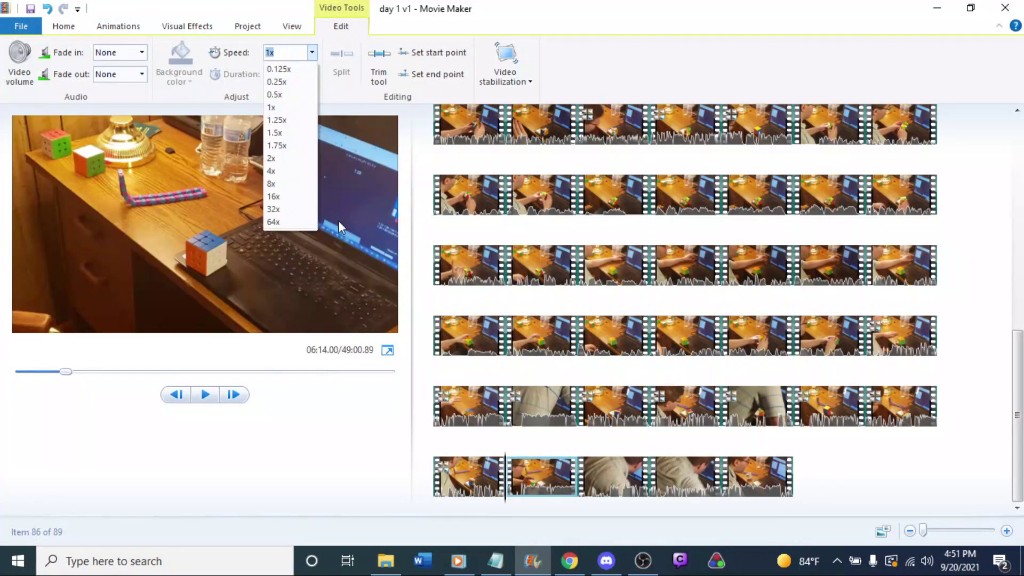
click(276, 223)
click(608, 475)
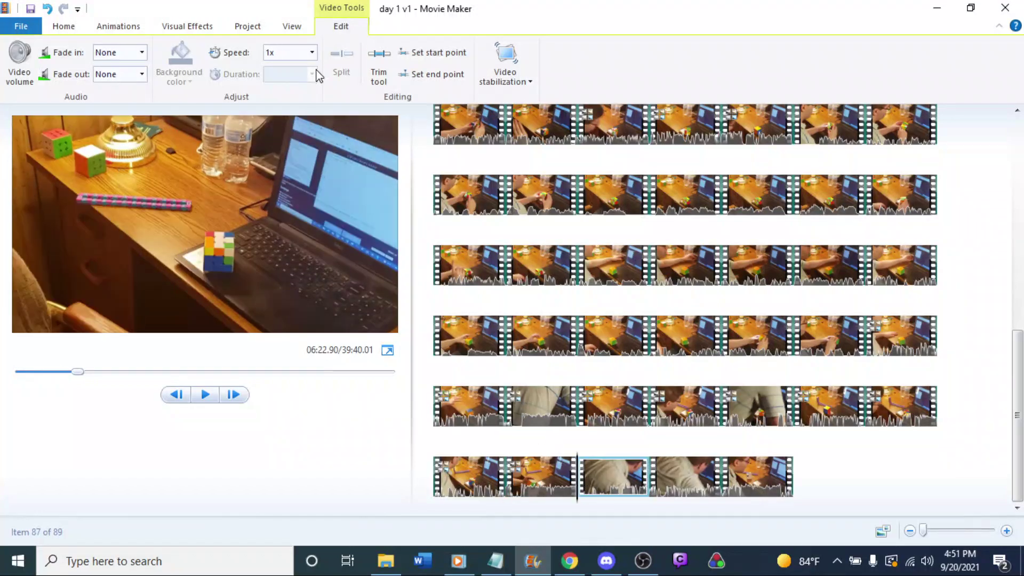
click(313, 52)
click(286, 226)
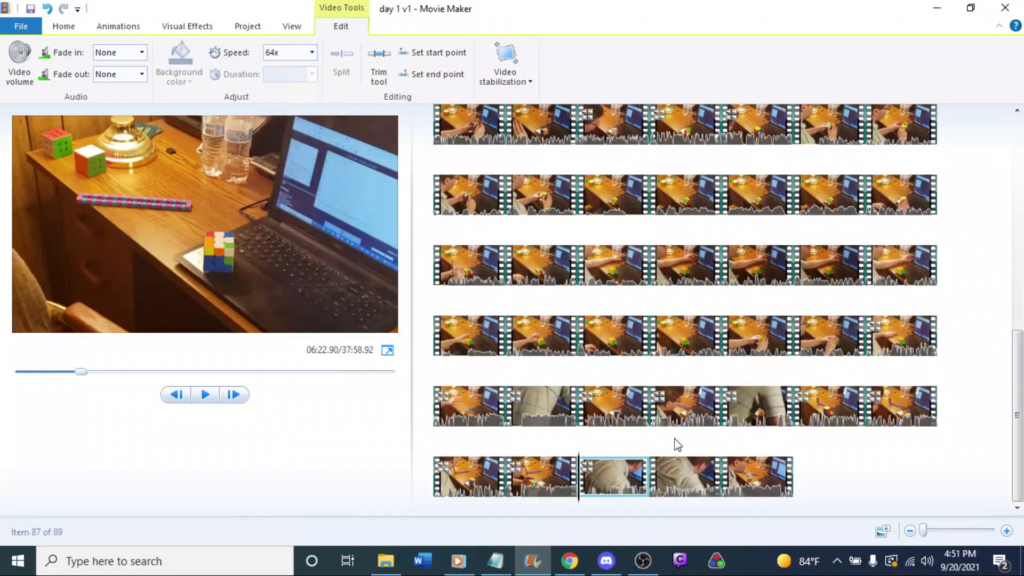
Set the speed of clips 88 and 89 to 64x.
click(687, 476)
click(312, 52)
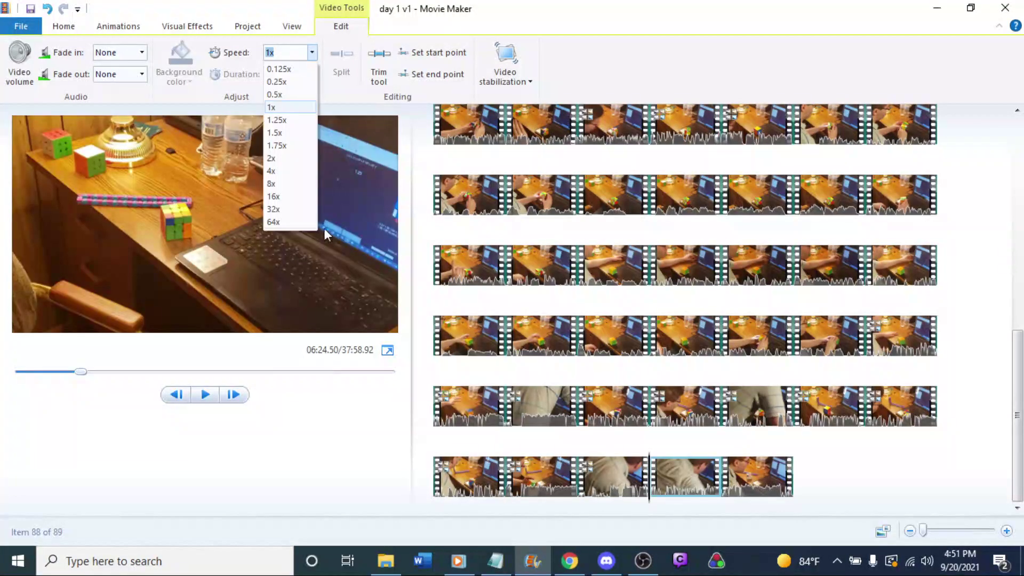
click(305, 222)
click(733, 479)
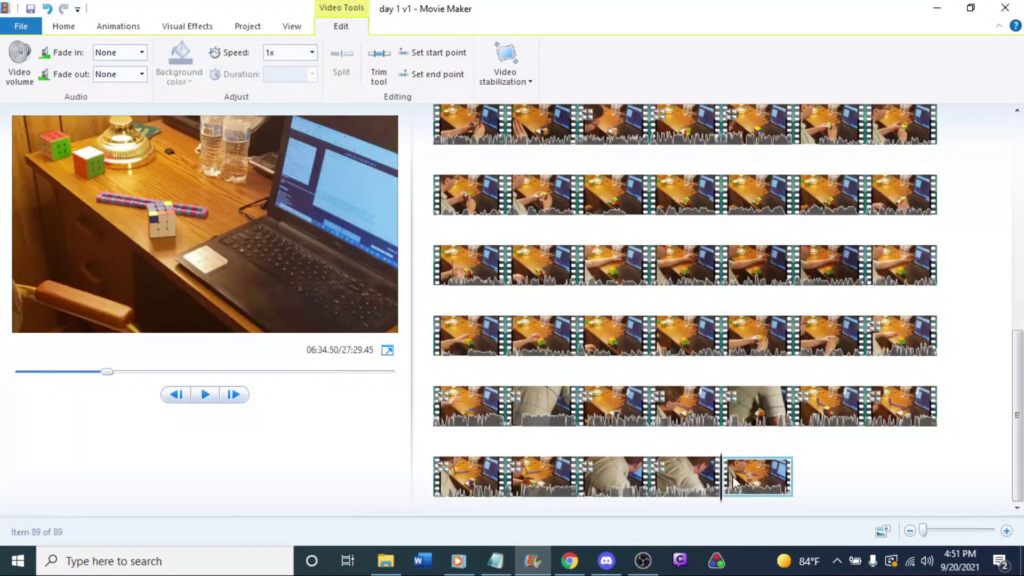
click(312, 52)
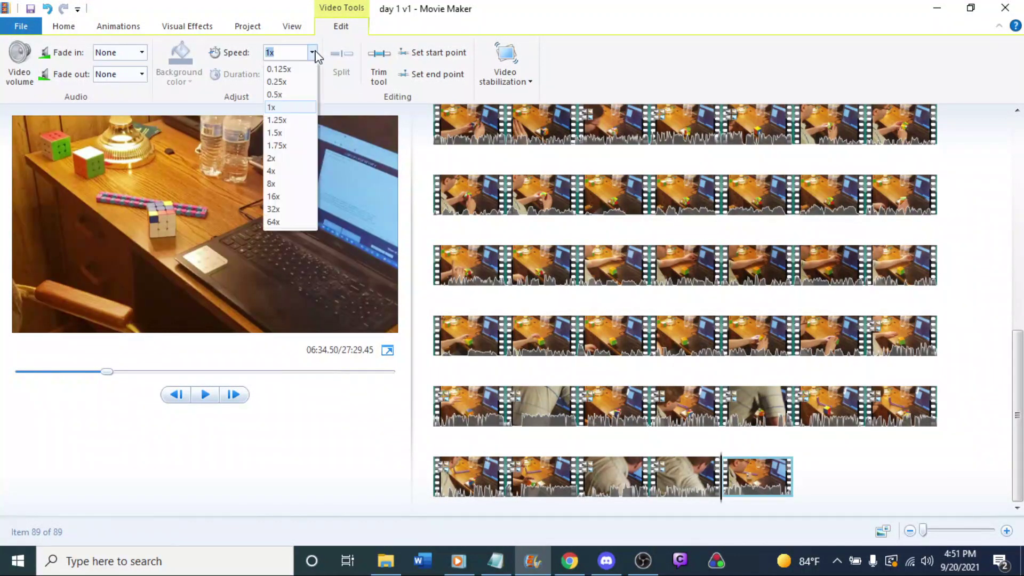
click(287, 223)
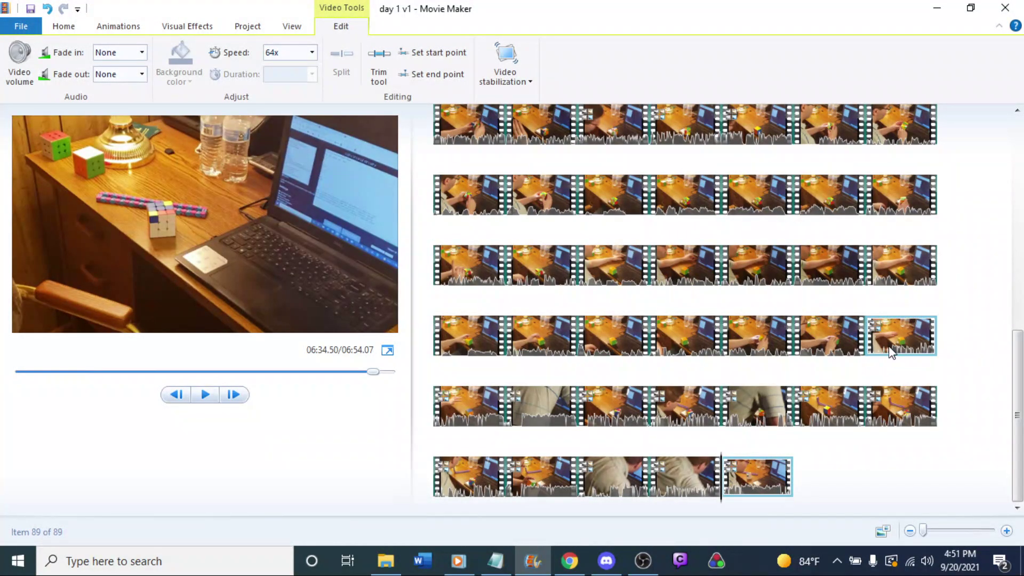
Play back the sped-up clips from clip 77 into clip 83 to check their pacing.
click(908, 335)
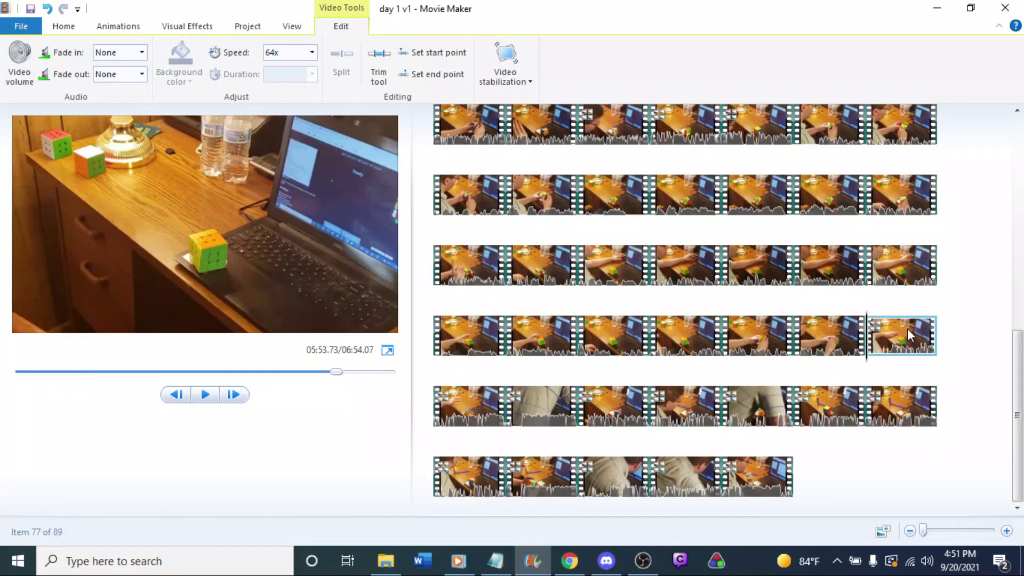
key(space)
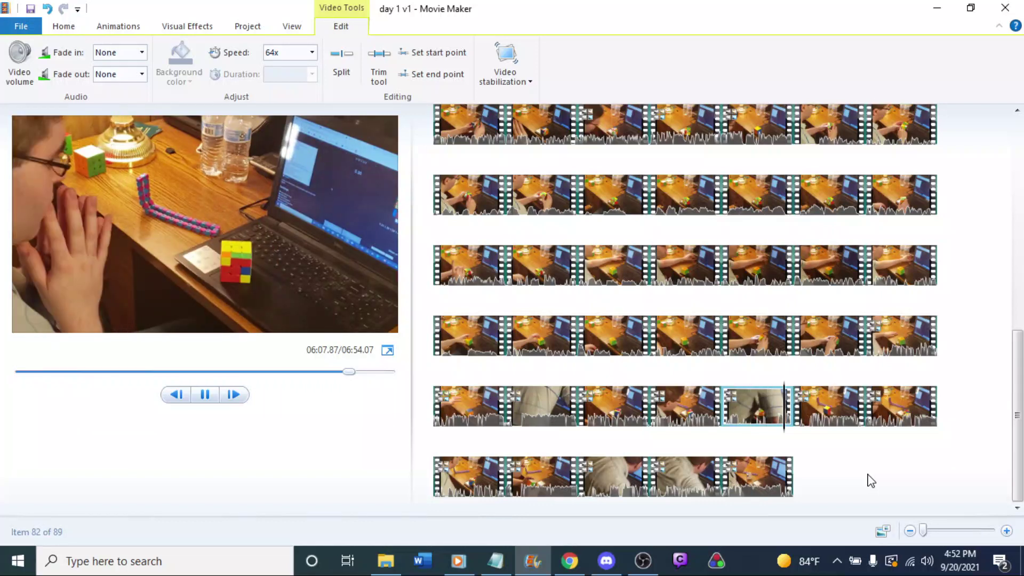
key(space)
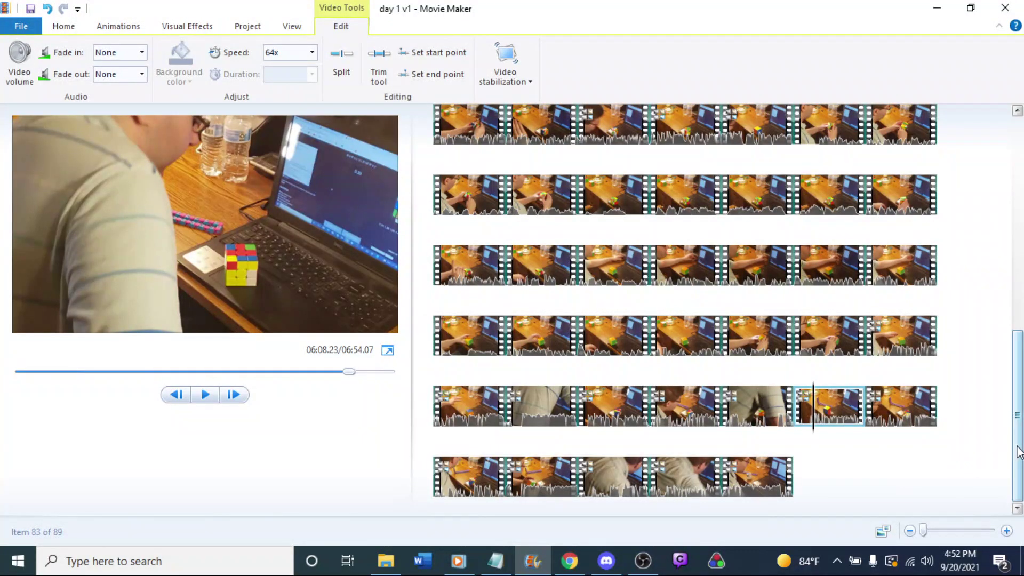
Return to the first clip of the project and briefly check the ongoing screen recording in OBS.
click(1019, 124)
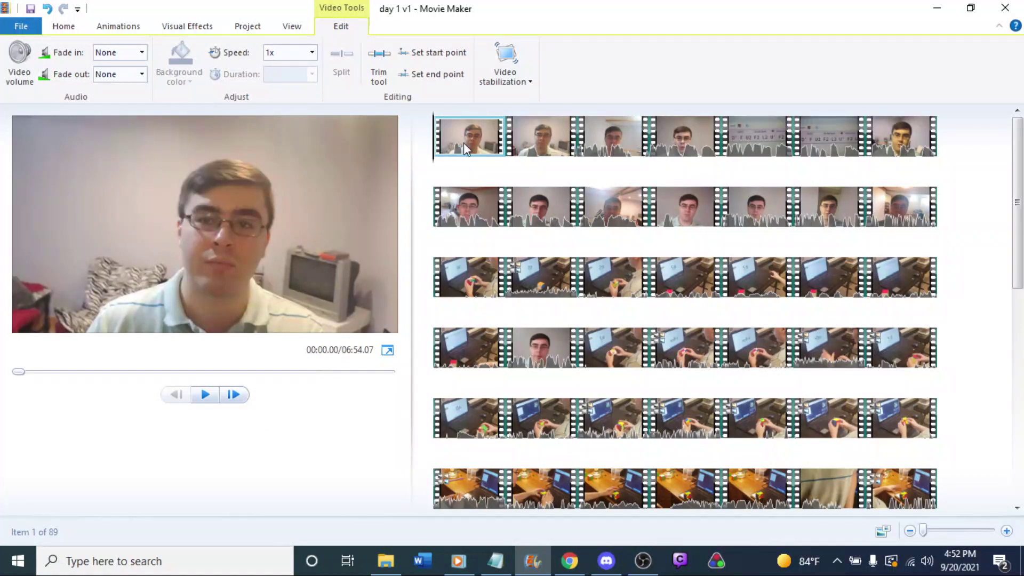
click(645, 561)
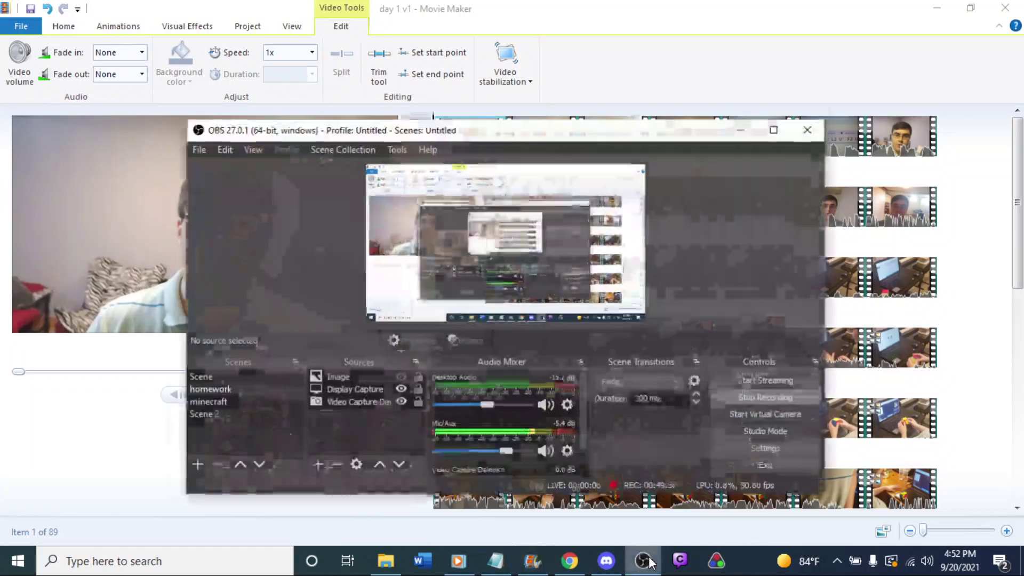
click(648, 561)
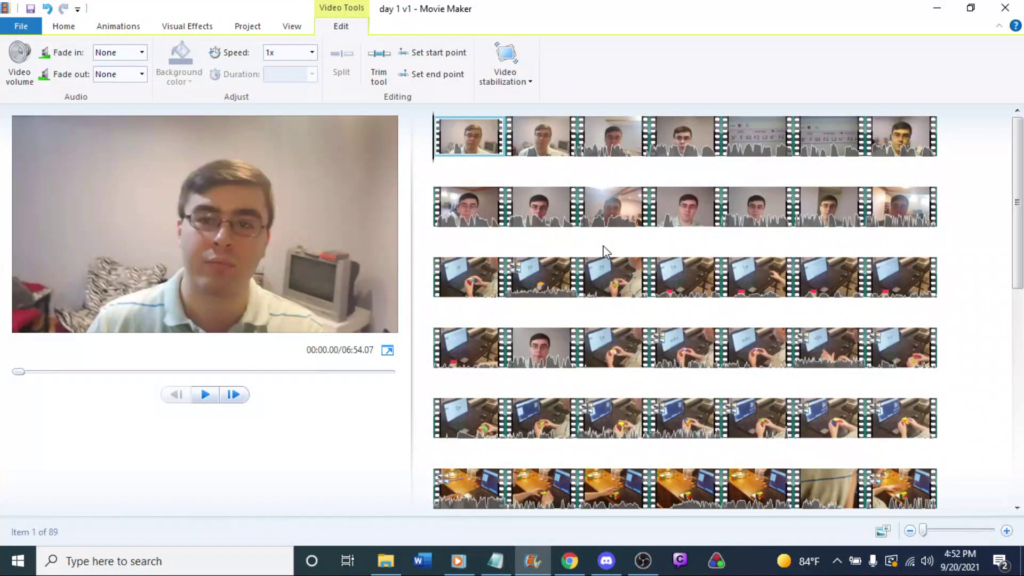
Select all clips in the project and raise their video volume to the maximum.
key(ctrl+a)
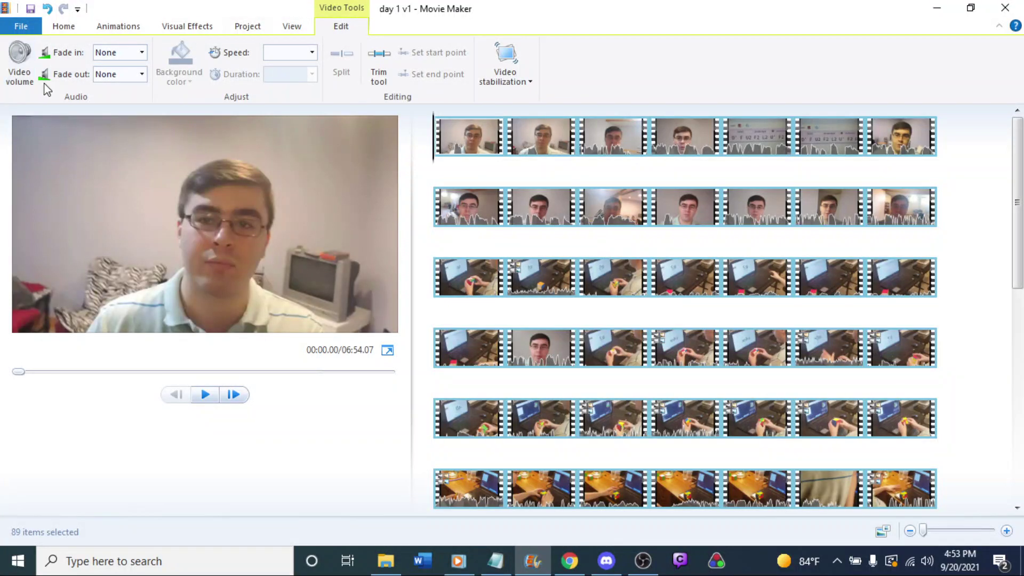
click(19, 66)
click(91, 103)
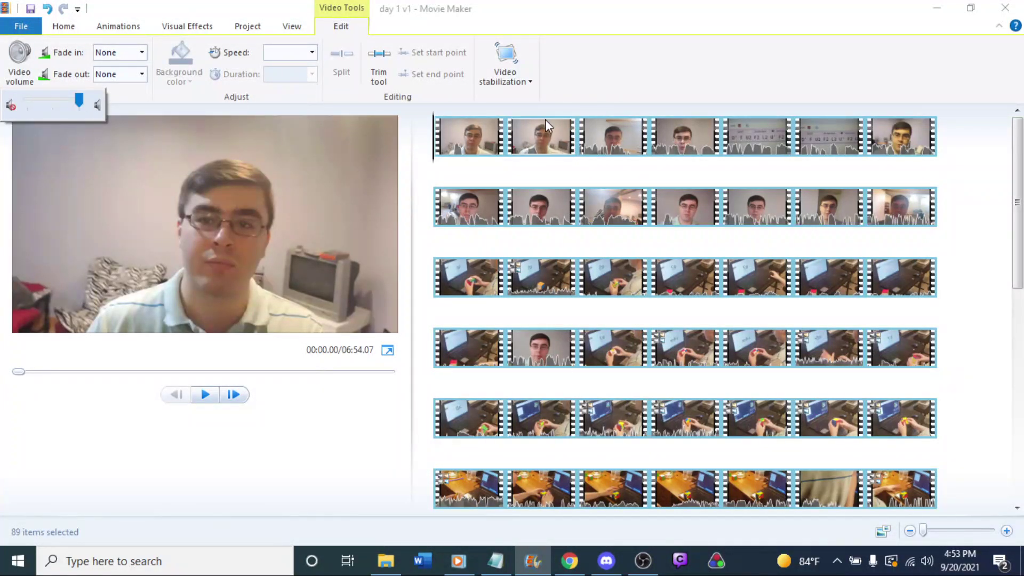
click(626, 75)
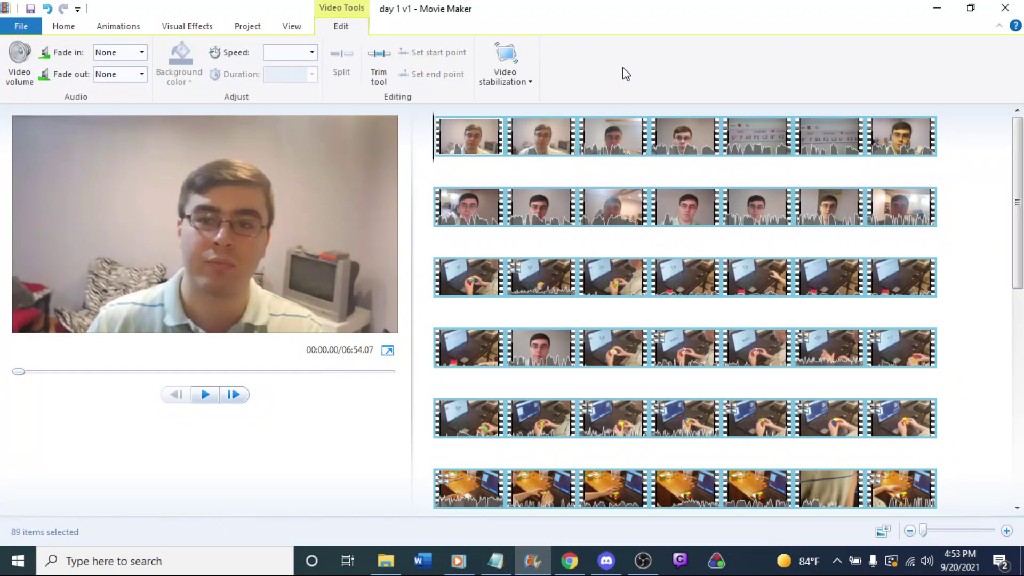
click(16, 64)
click(703, 79)
Check the video volume of clip 17 on its own.
click(617, 253)
click(16, 69)
click(714, 54)
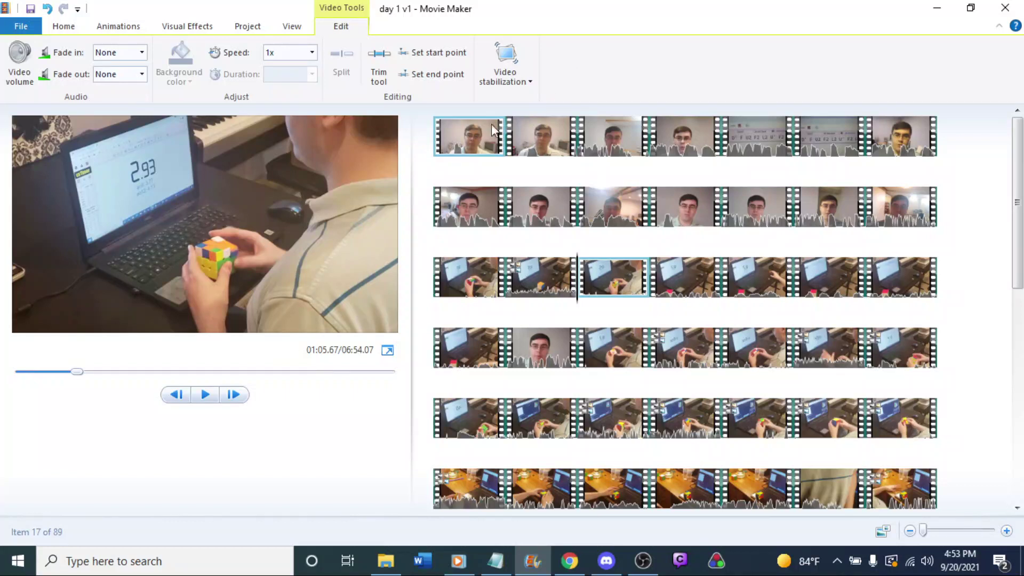
Play the project from the very beginning to review the opening talking clips up to clip 15.
click(474, 145)
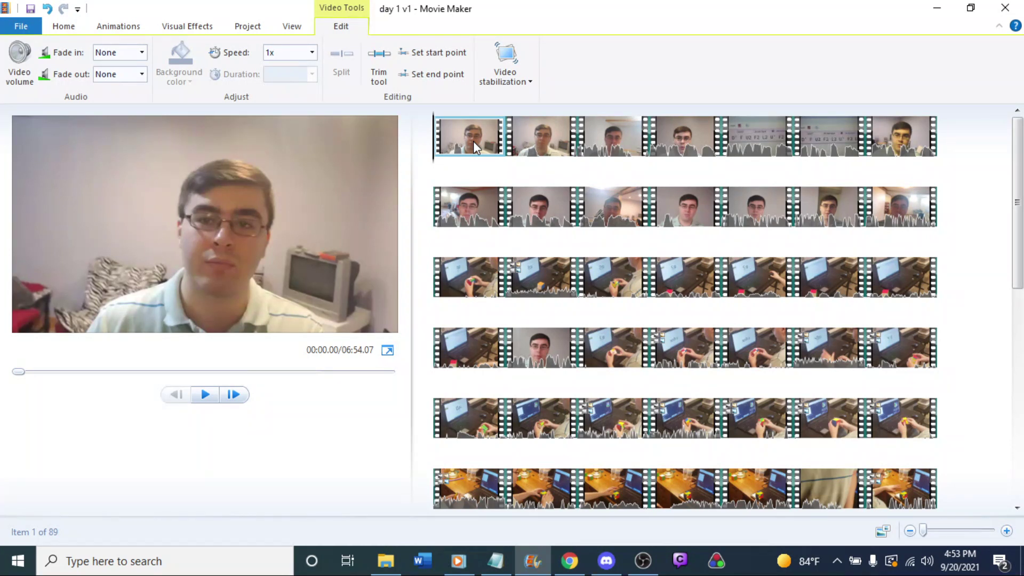
key(space)
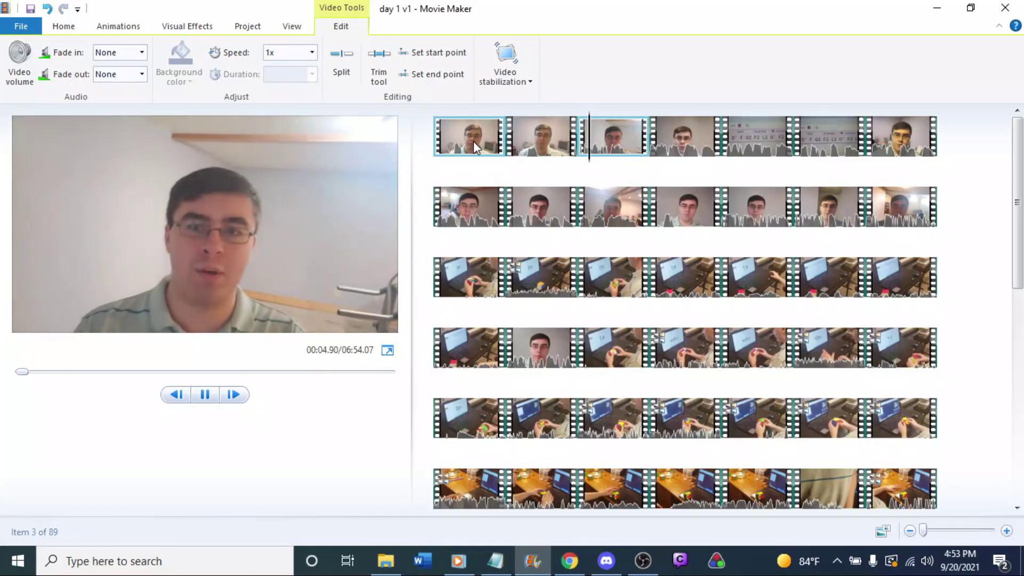
key(Home)
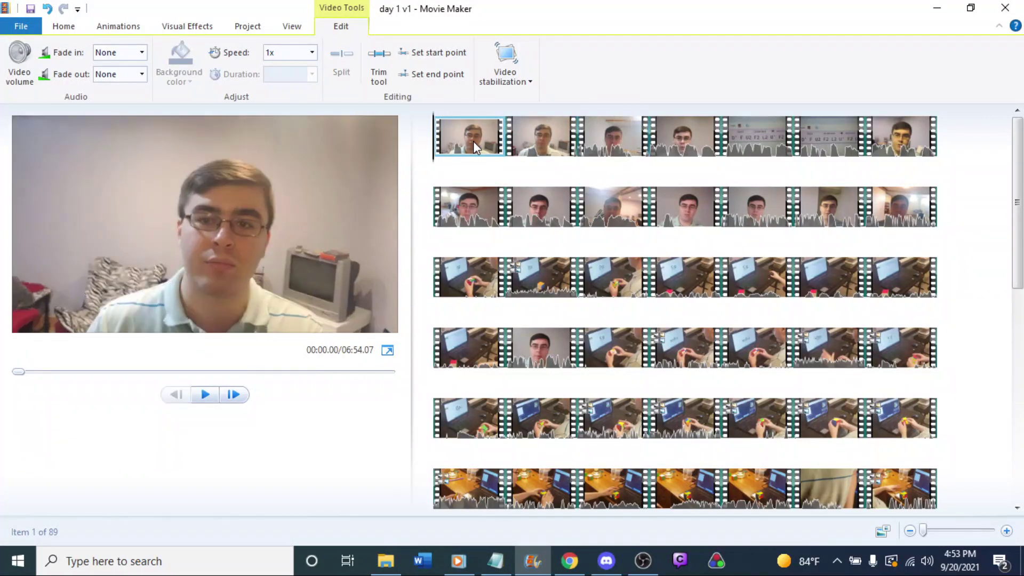
key(space)
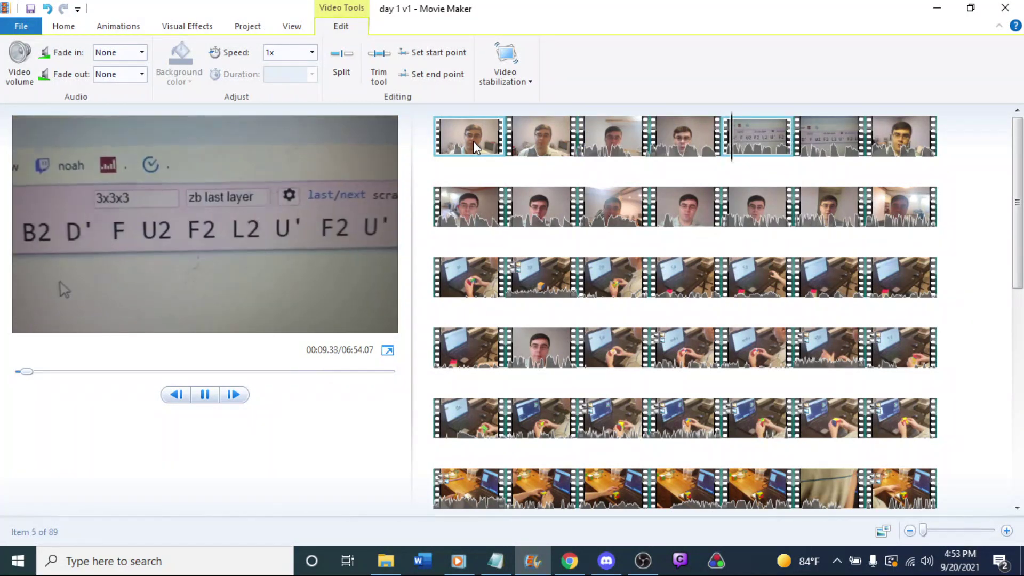
key(Home)
key(space)
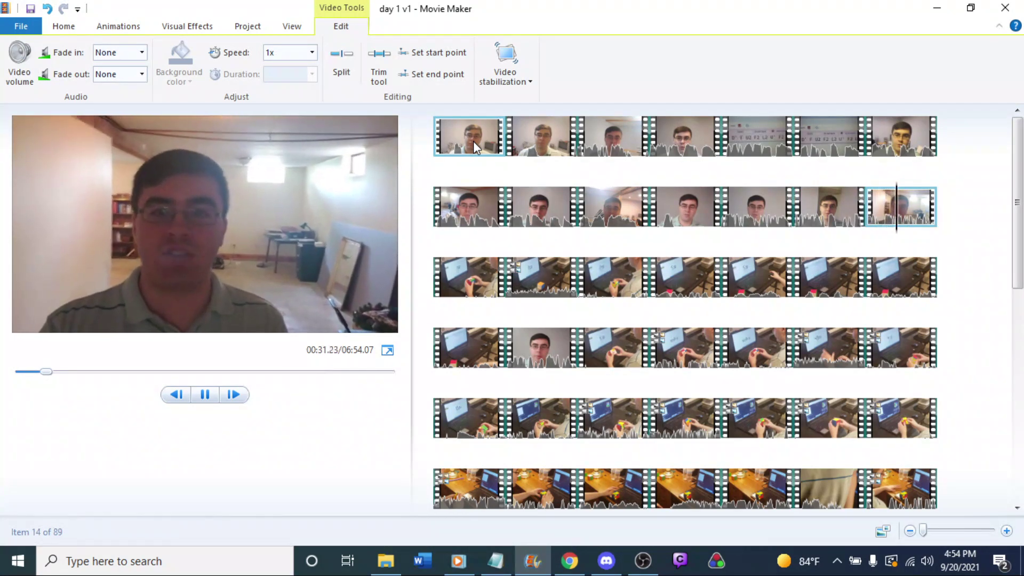
key(space)
key(space)
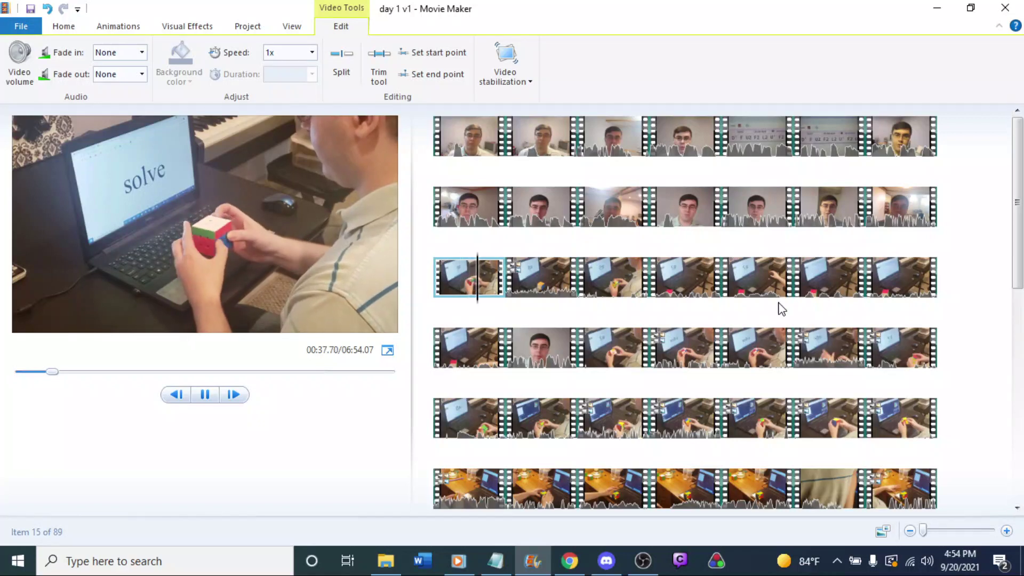
Review the laptop cube-solving clips by playing from clips 15, 17, 23 and 29.
click(469, 287)
key(space)
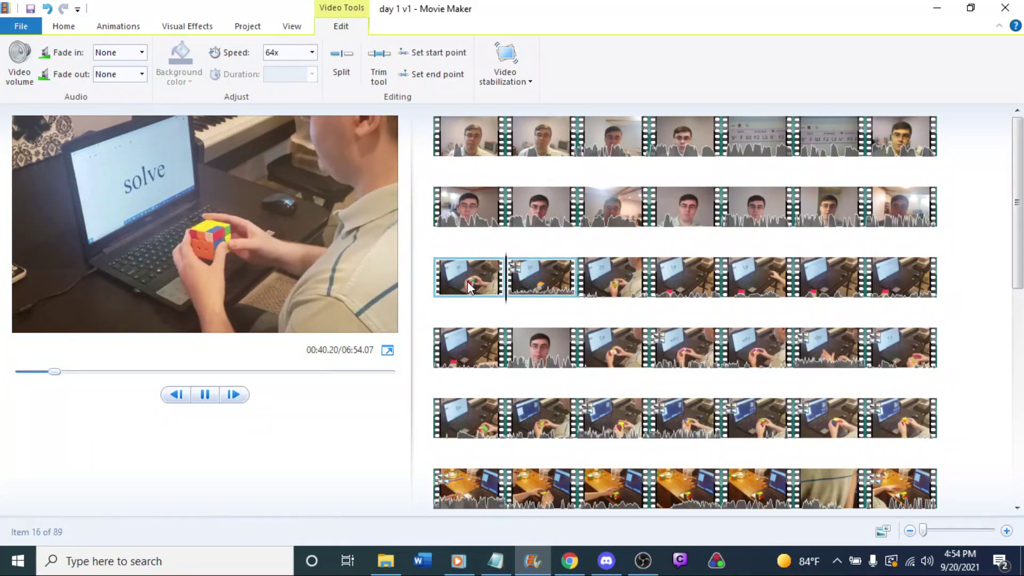
click(469, 288)
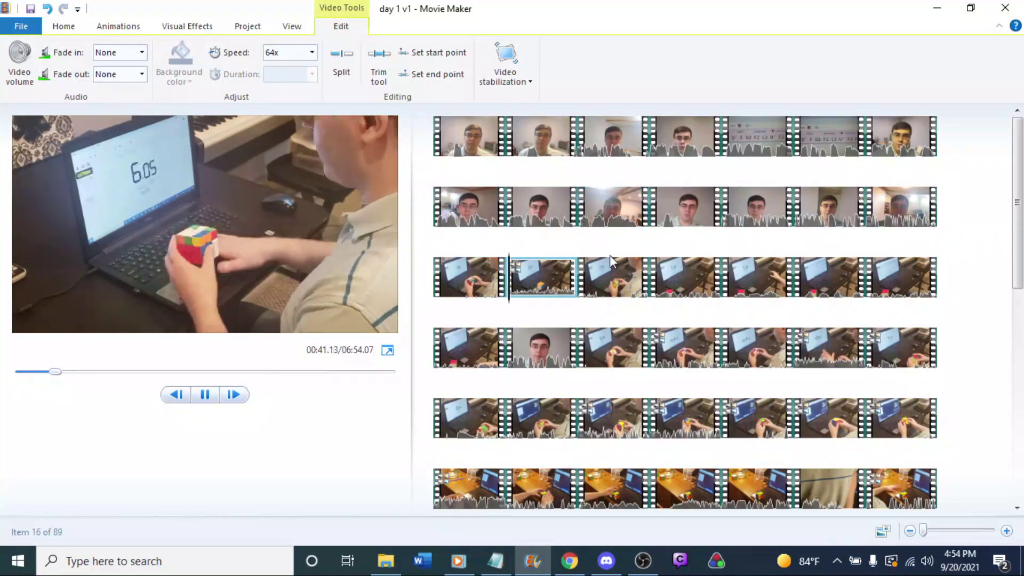
click(604, 277)
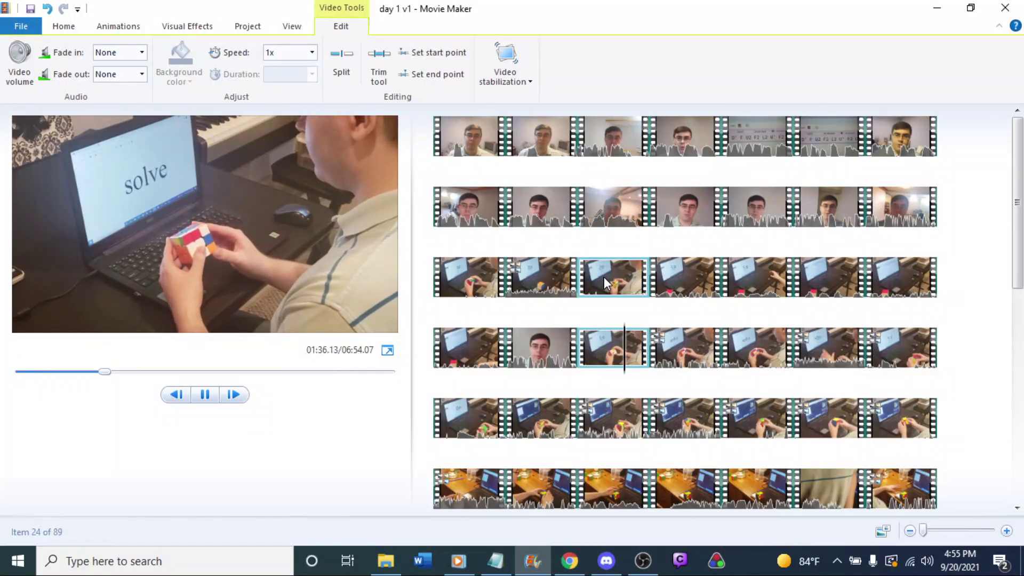
click(561, 353)
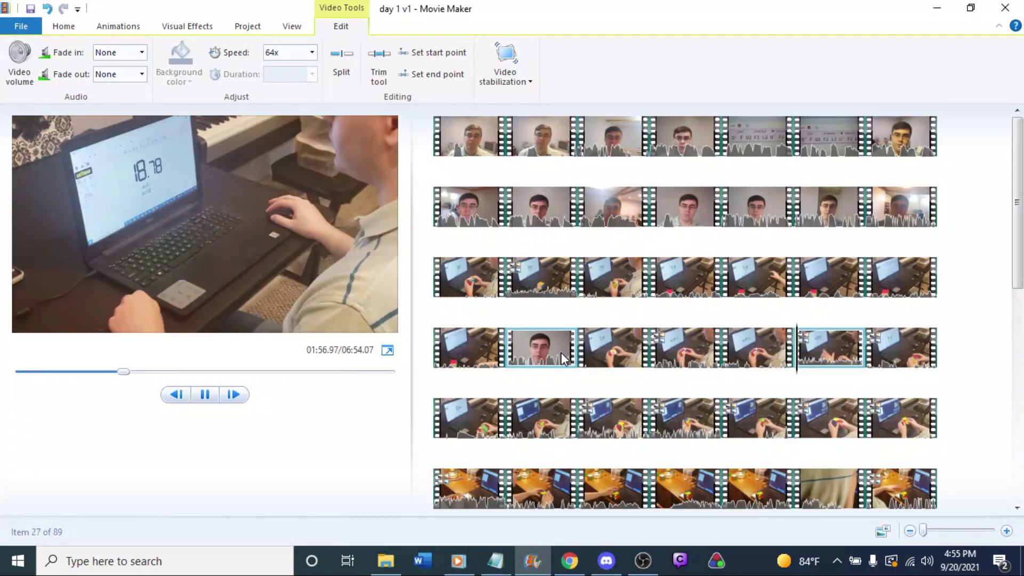
click(464, 413)
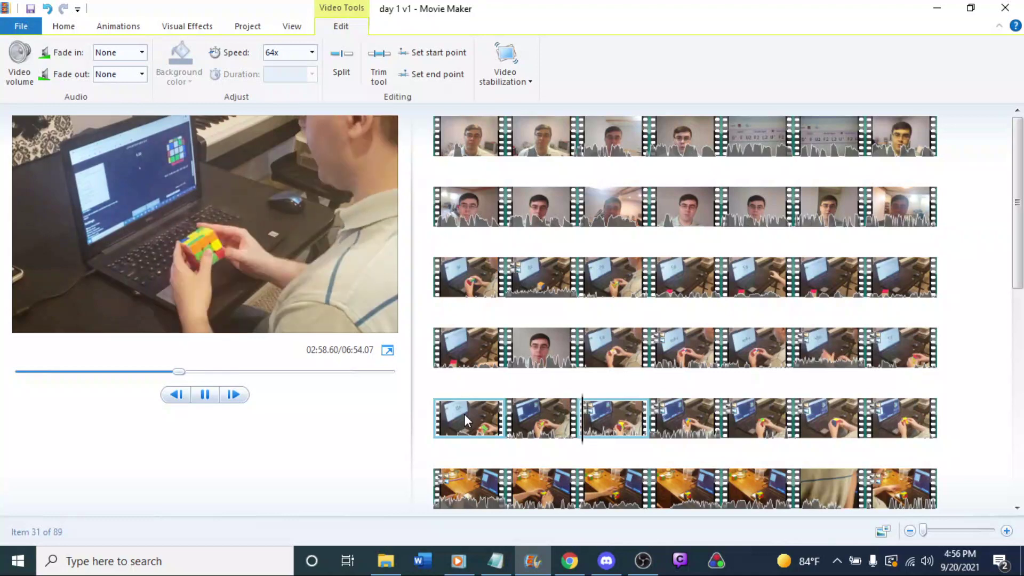
Review the wooden-desk solving clips by playing the project from clip 37.
scroll(856, 410, down, 1)
scroll(856, 411, down, 4)
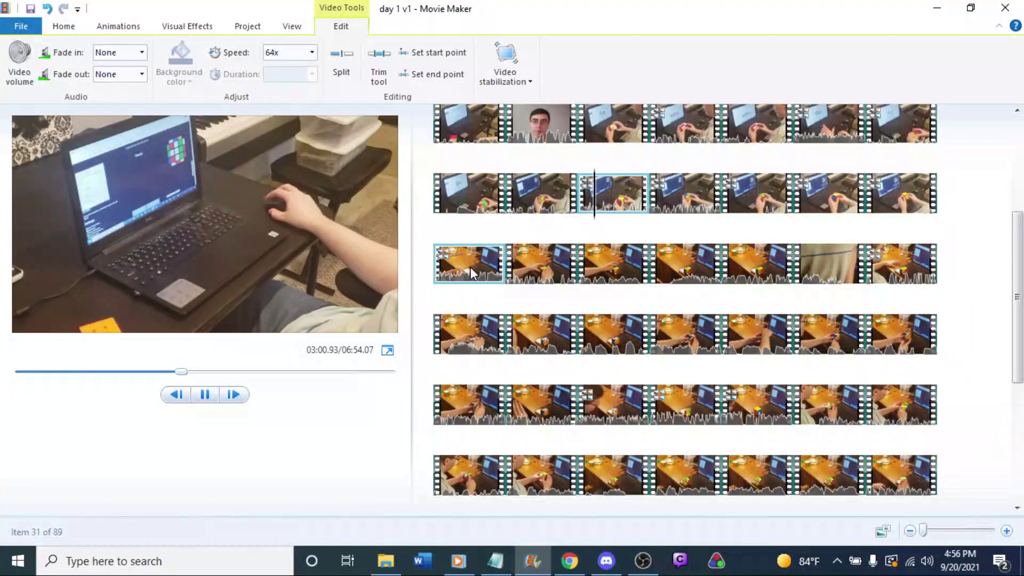
click(541, 277)
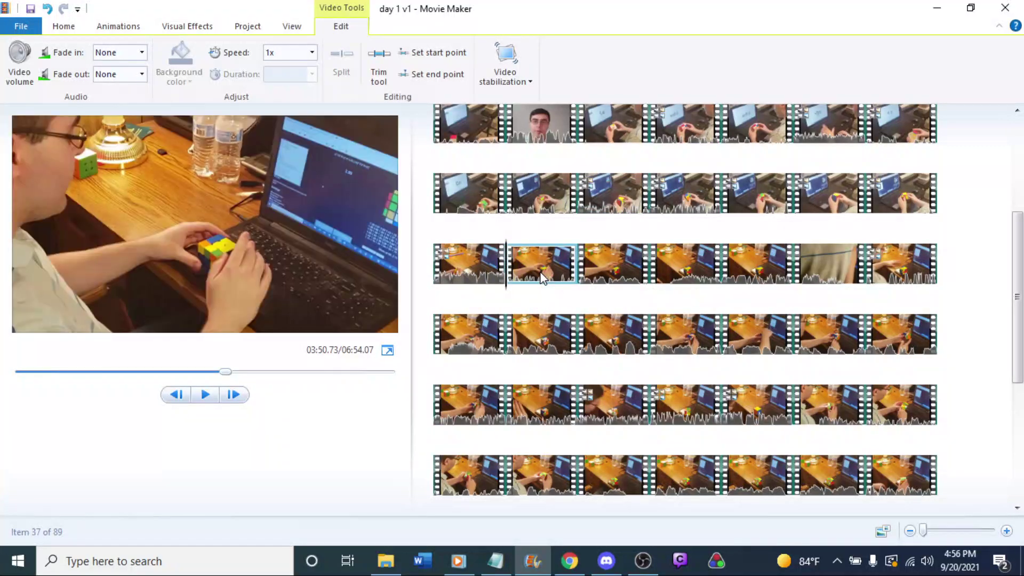
key(space)
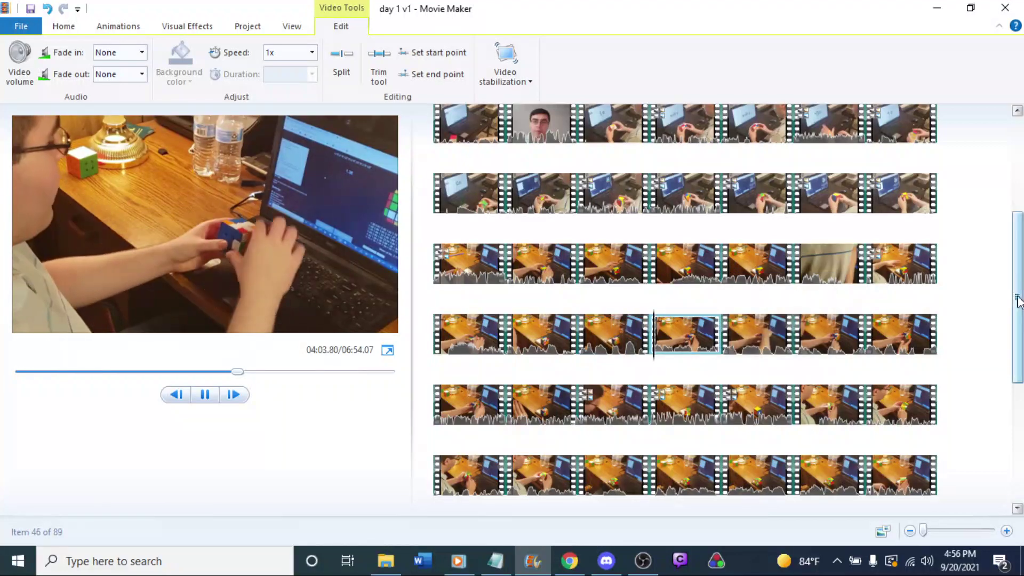
Continue reviewing the wooden-desk solves by playing from clip 55 and from clip 60.
scroll(1022, 288, down, 1)
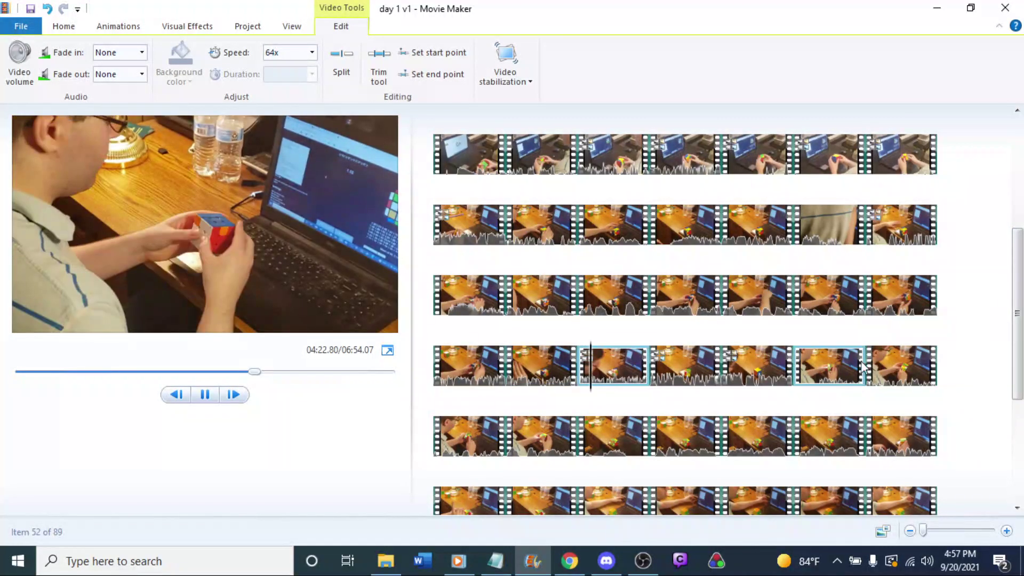
click(840, 372)
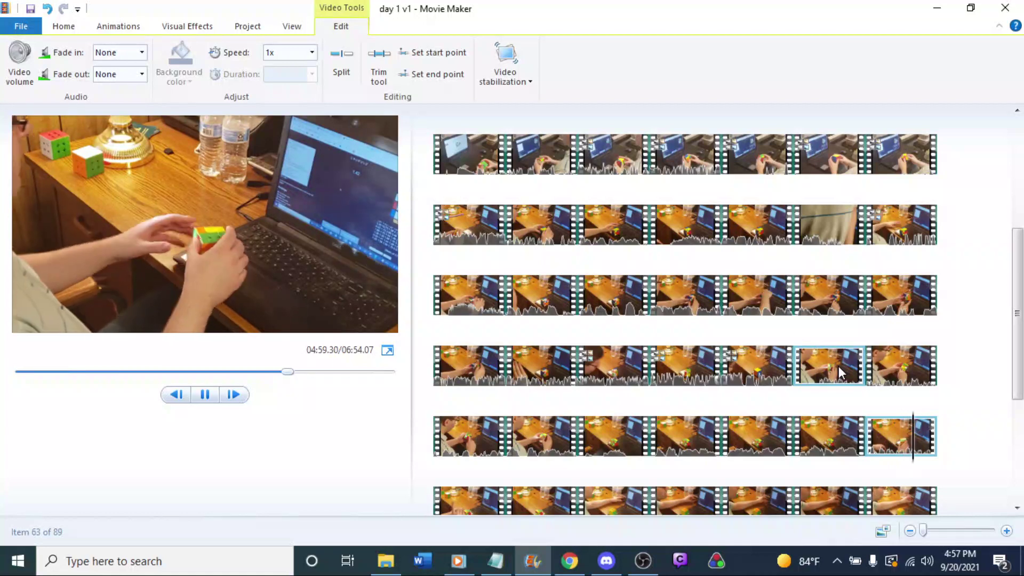
click(700, 448)
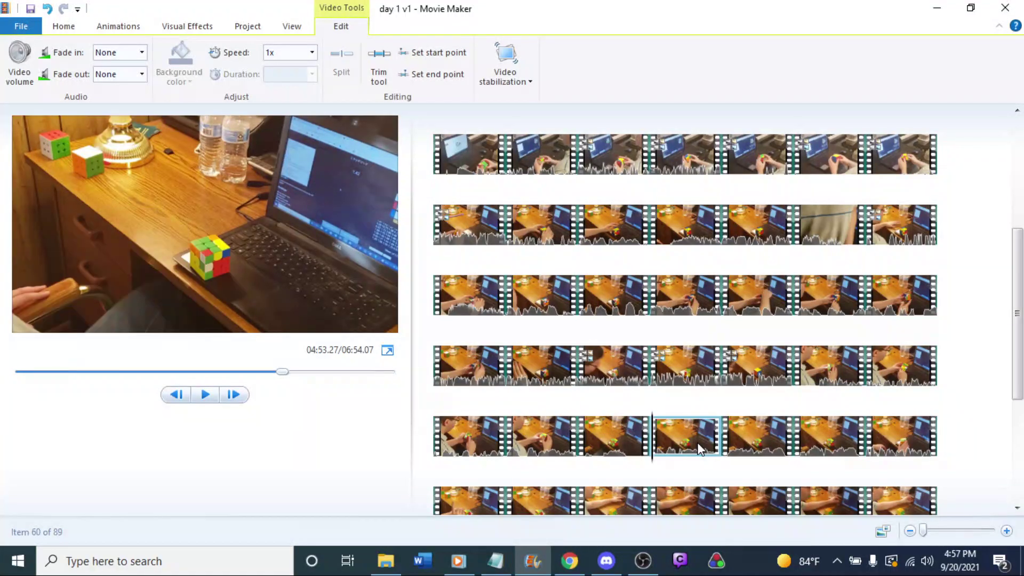
key(space)
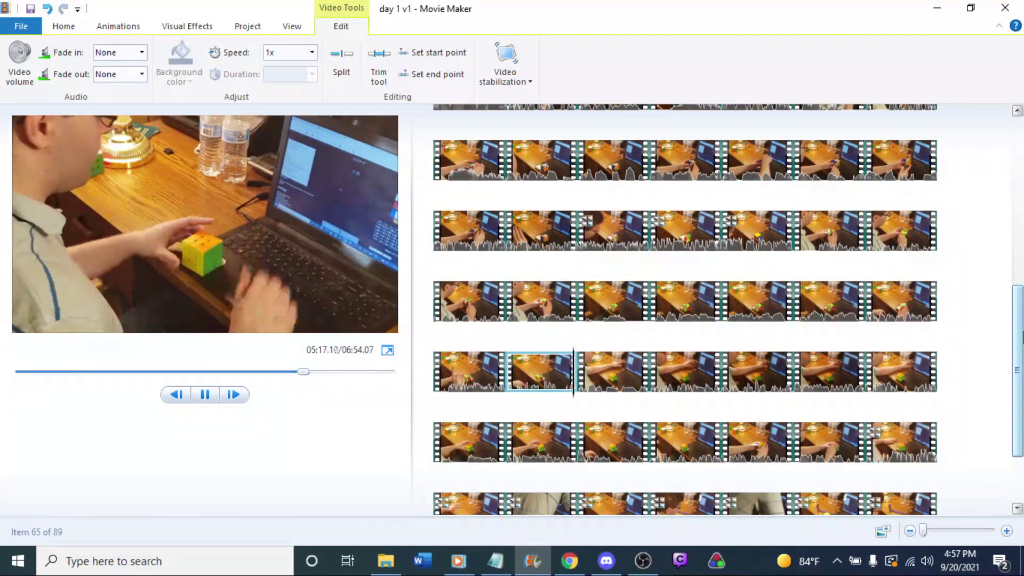
Finish reviewing the wooden-desk solves by playing from clip 65 up to clip 78.
click(726, 315)
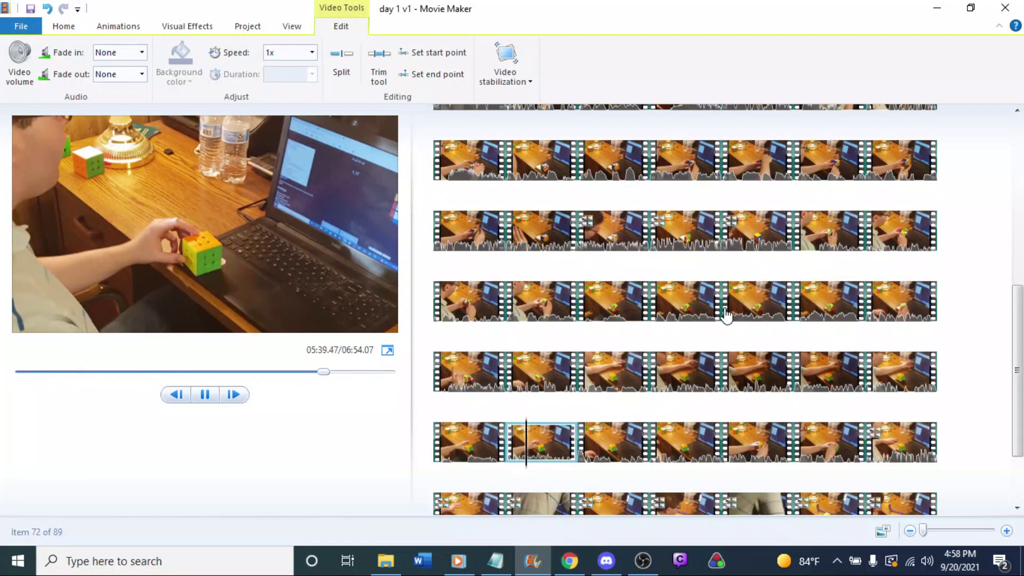
scroll(706, 347, down, 3)
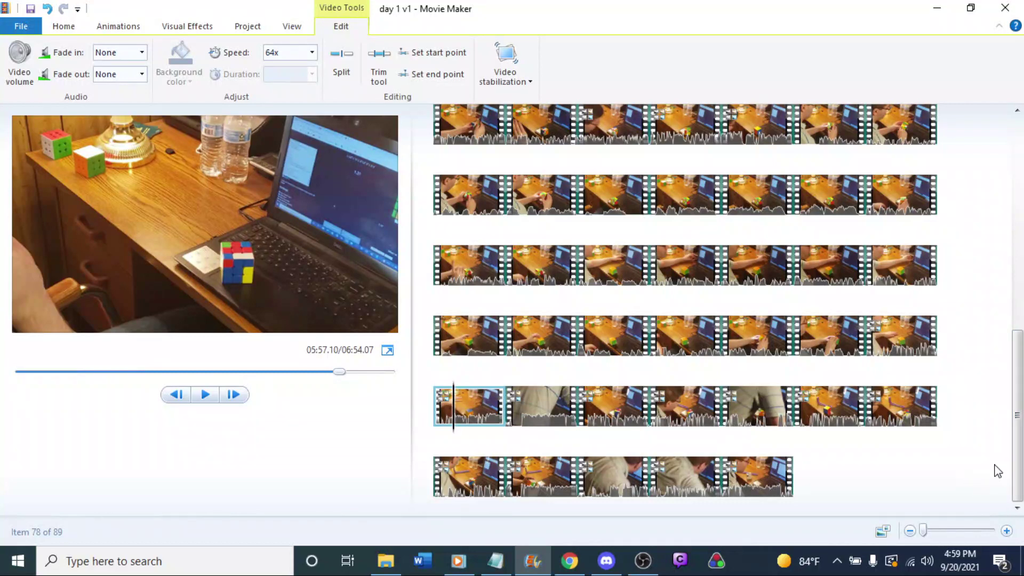
Check the video volume of the first clip and of all clips selected together, ending with the first clip selected.
scroll(1019, 232, up, 10)
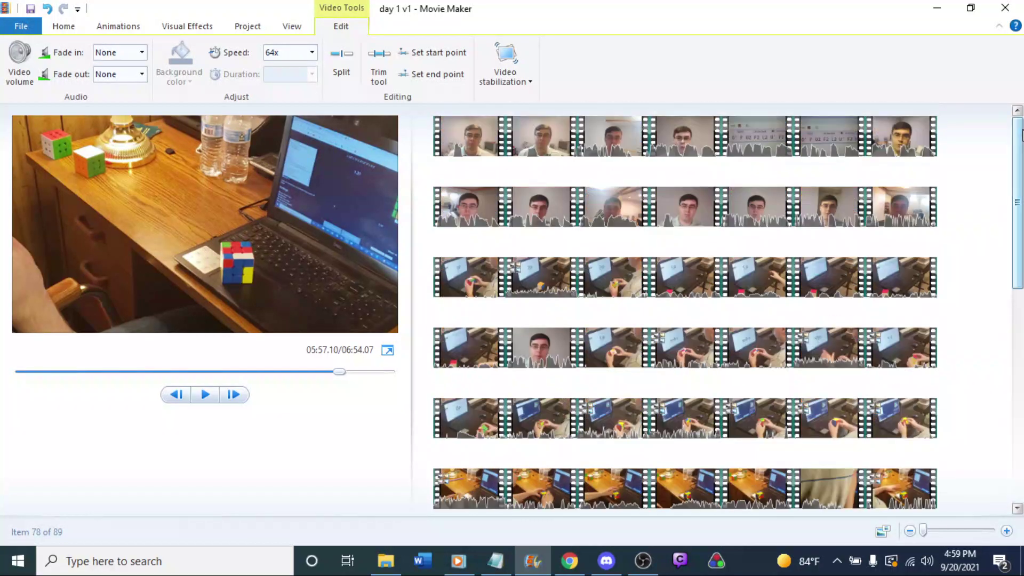
click(480, 138)
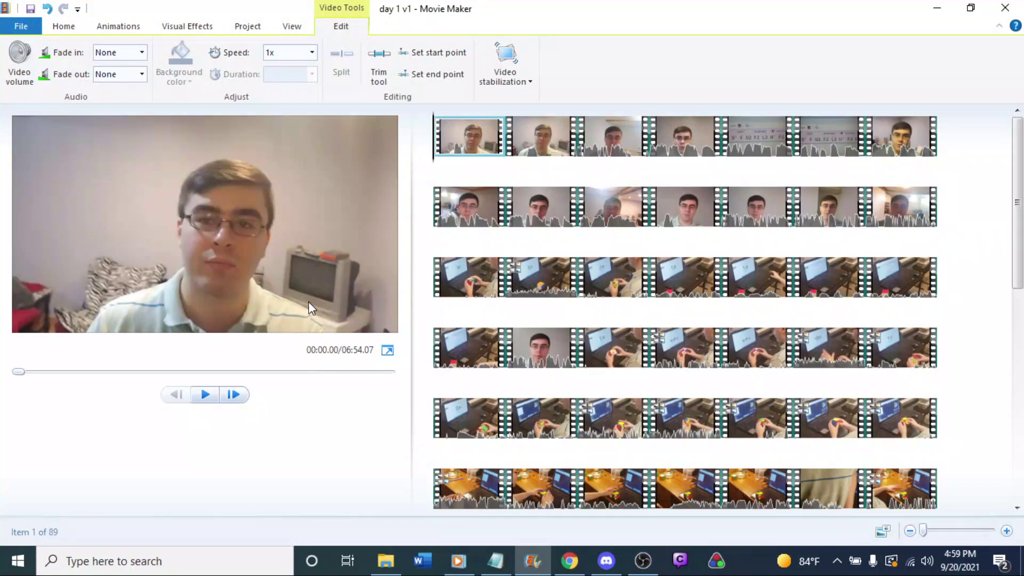
click(20, 62)
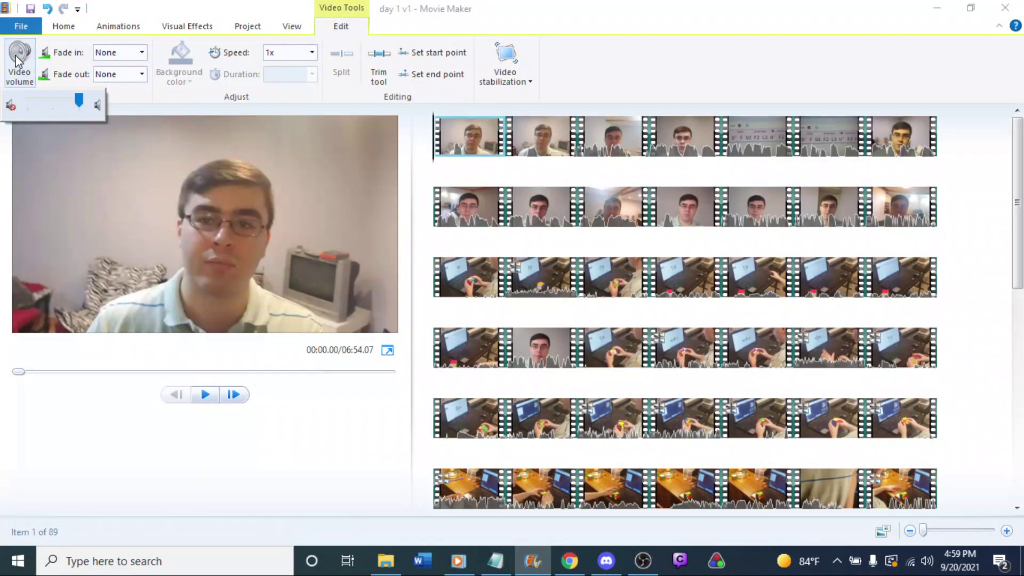
click(681, 68)
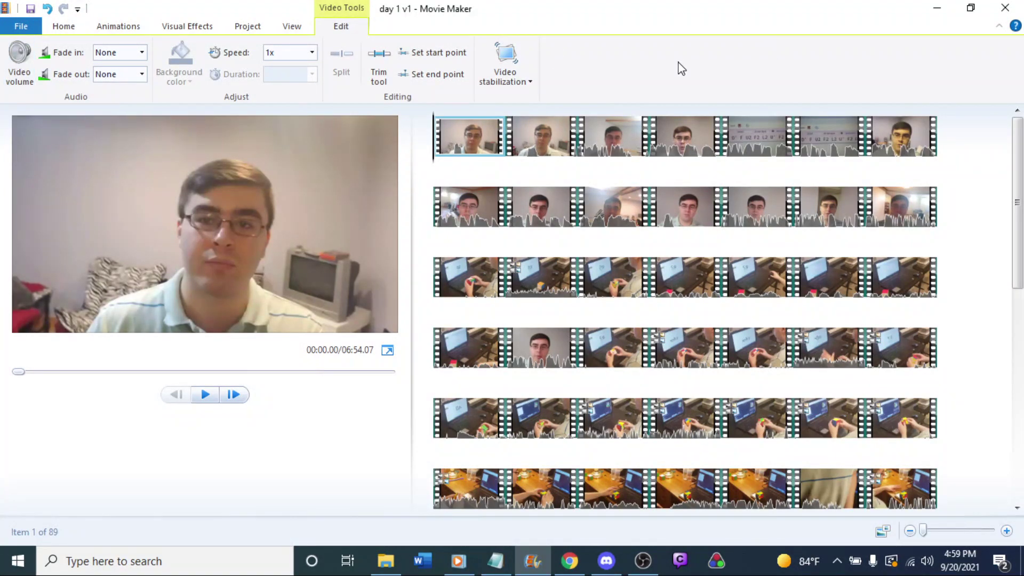
key(ctrl+a)
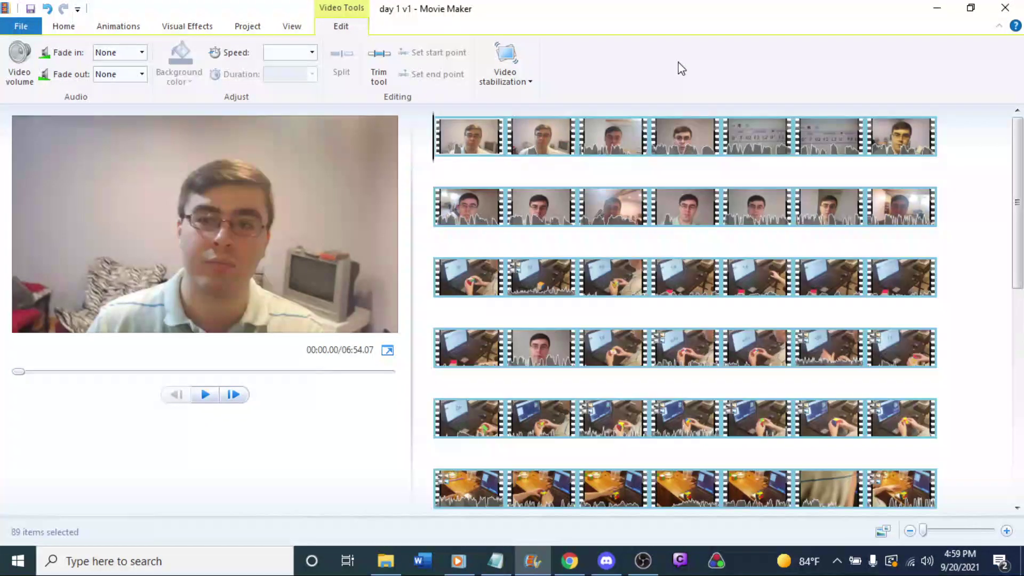
click(14, 63)
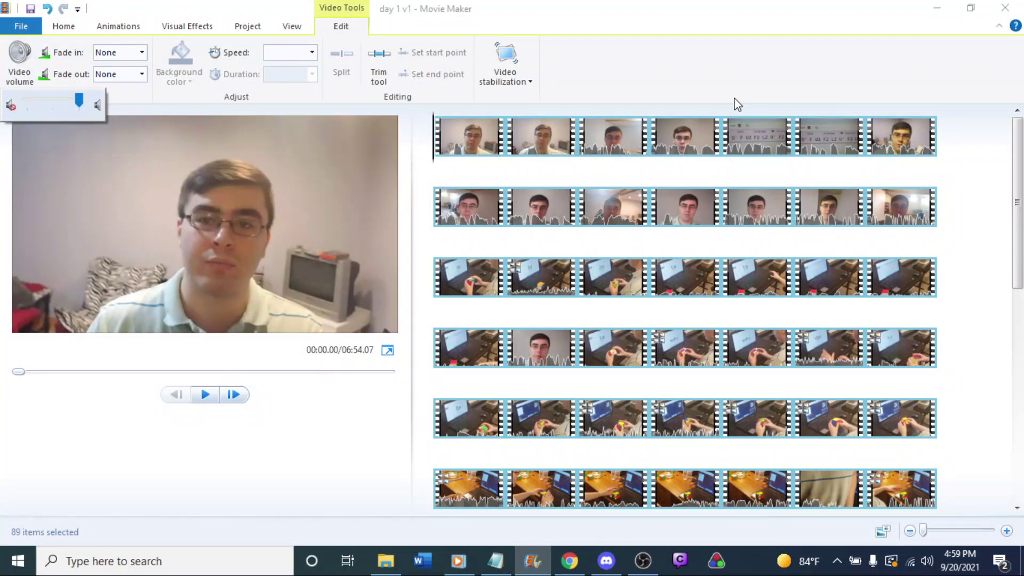
click(680, 81)
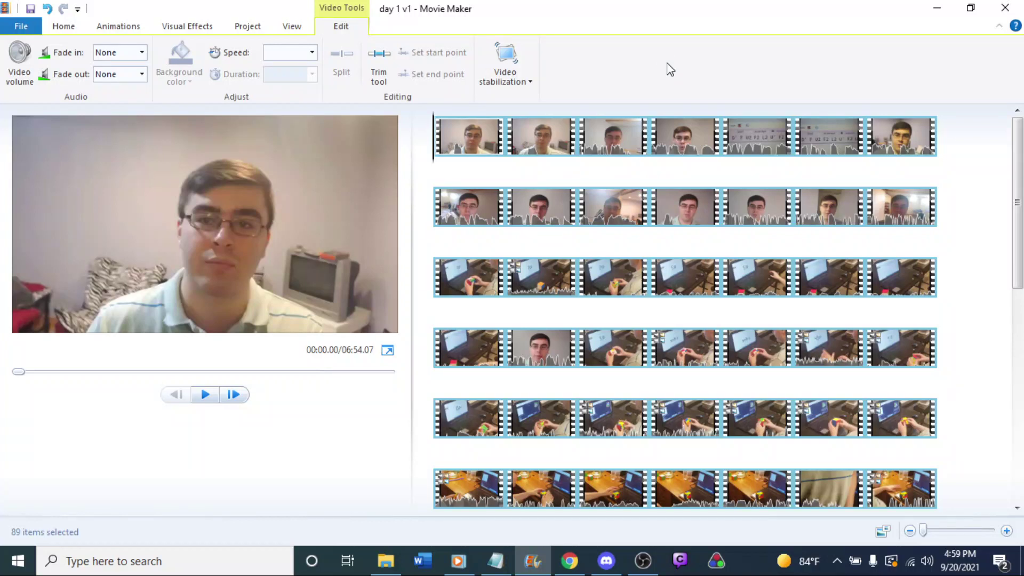
click(467, 153)
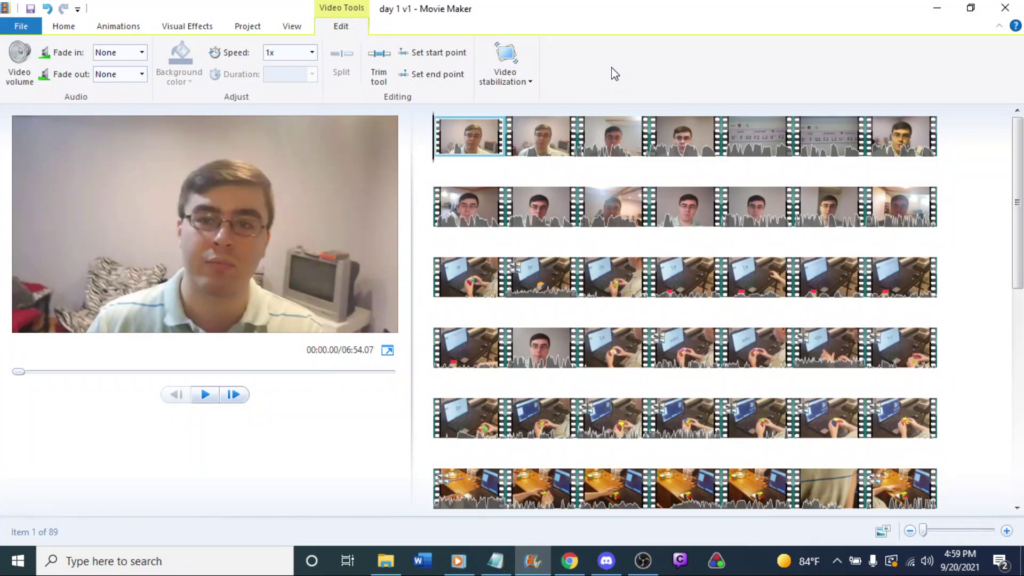
Start saving the project as a movie file, opening the Save Movie dialog.
click(16, 28)
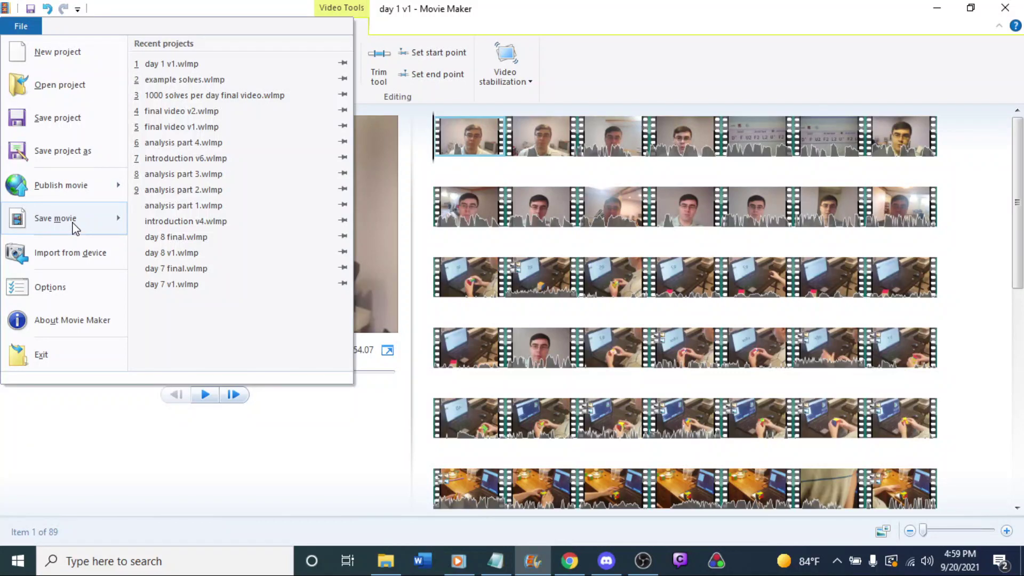
mouse_move(76, 228)
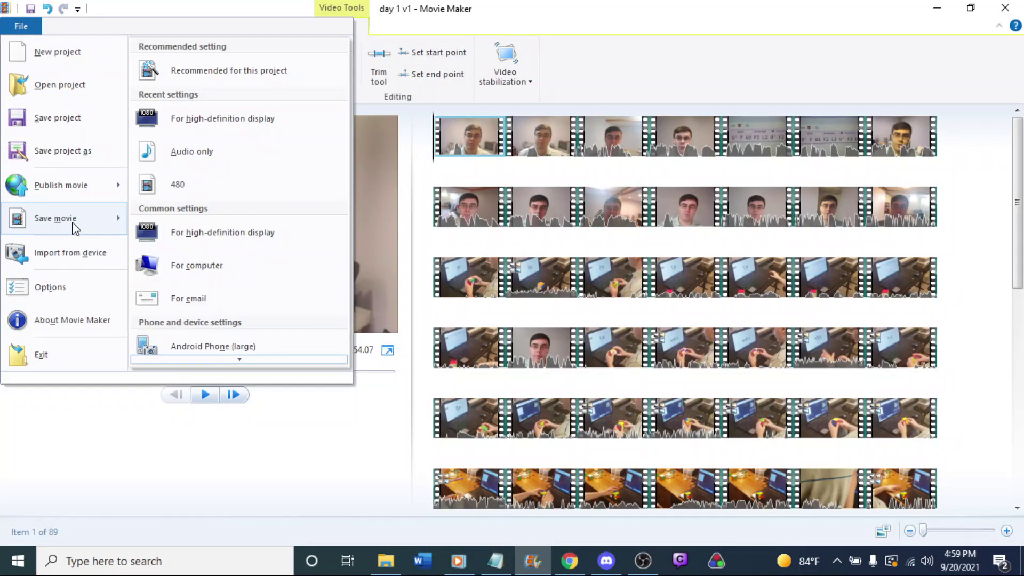
key(Escape)
key(Escape)
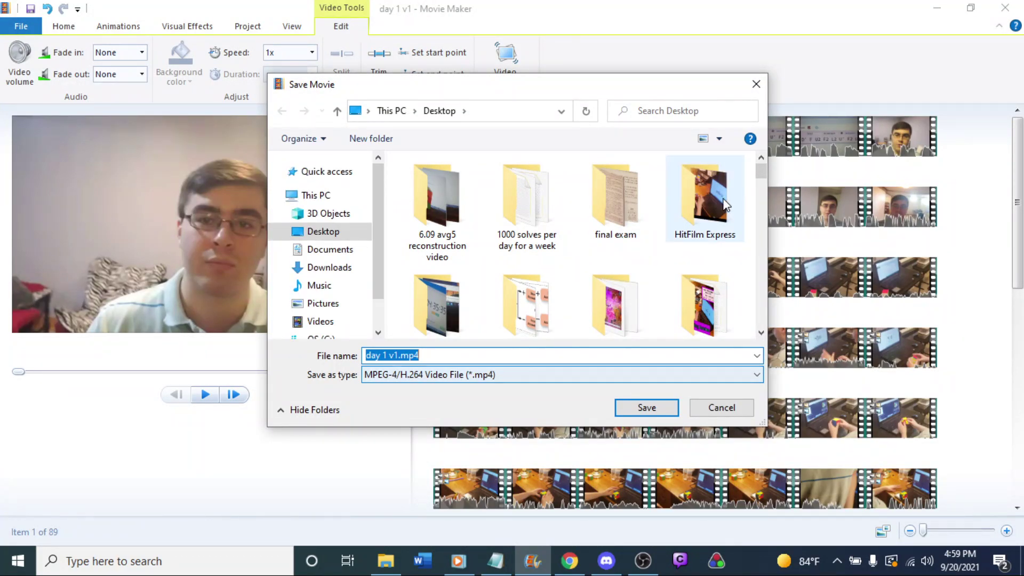
mouse_move(761, 171)
mouse_down()
mouse_move(760, 197)
mouse_move(760, 169)
mouse_up()
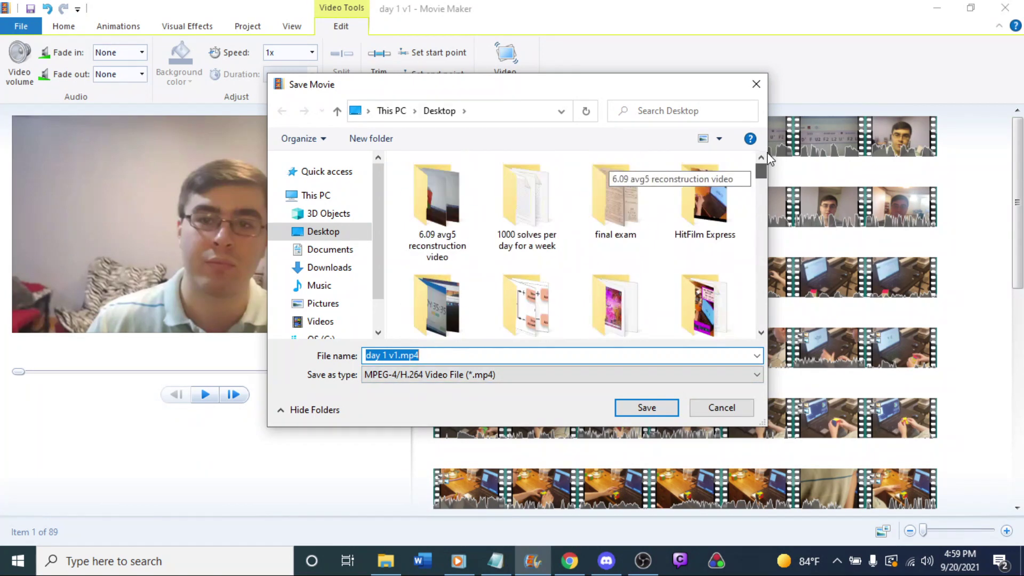
click(718, 140)
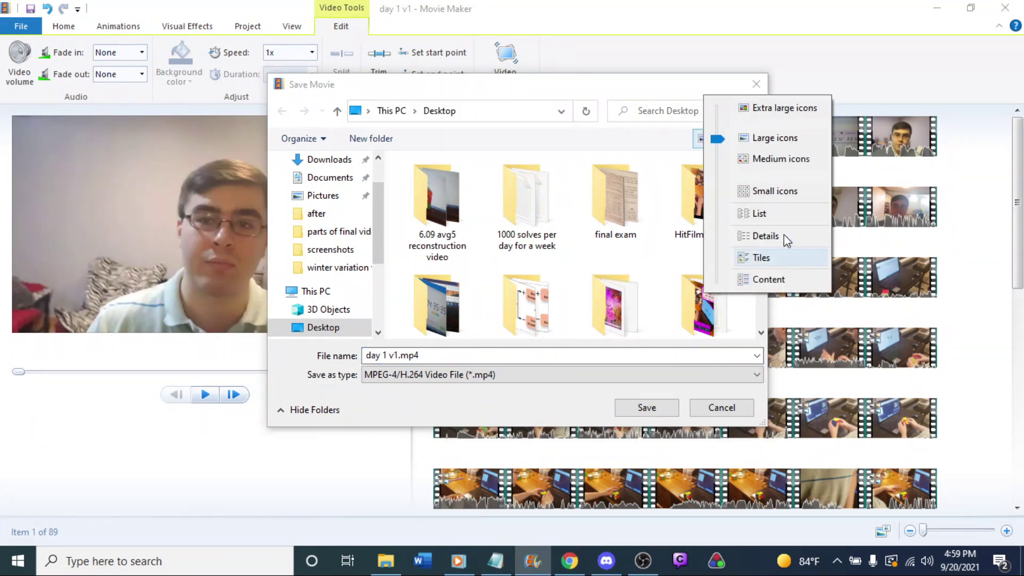
click(669, 94)
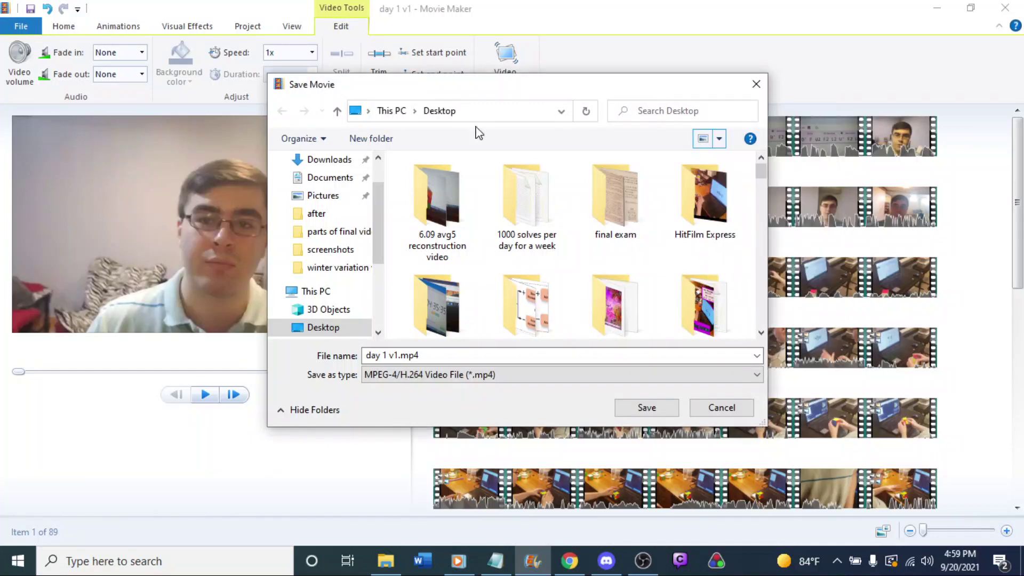
click(325, 140)
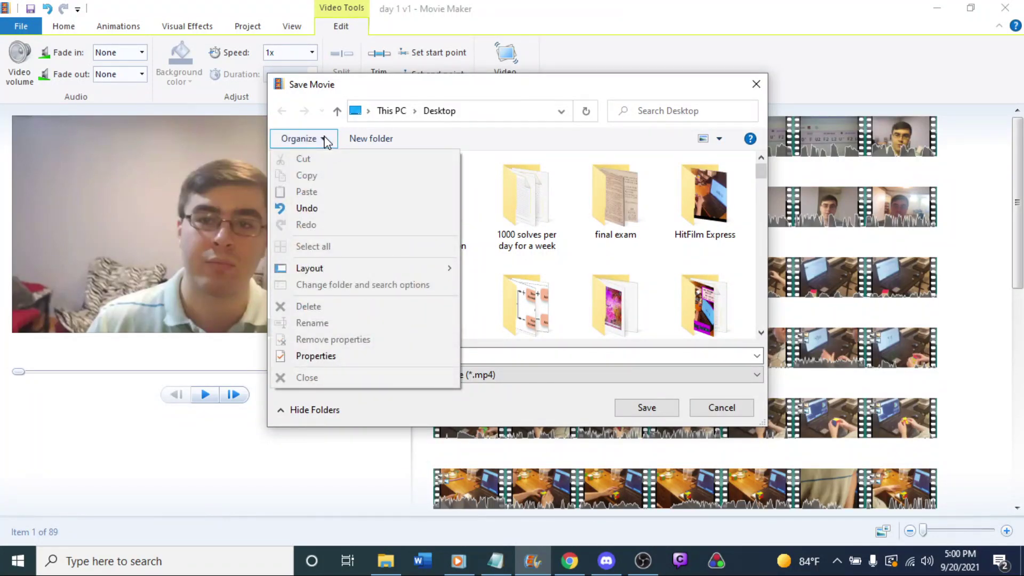
mouse_move(400, 267)
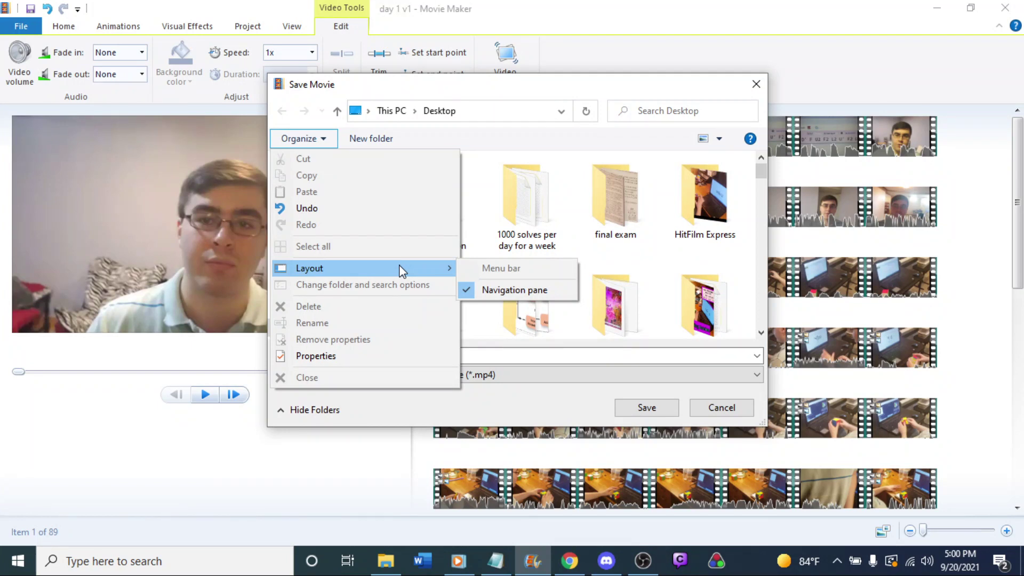
click(607, 93)
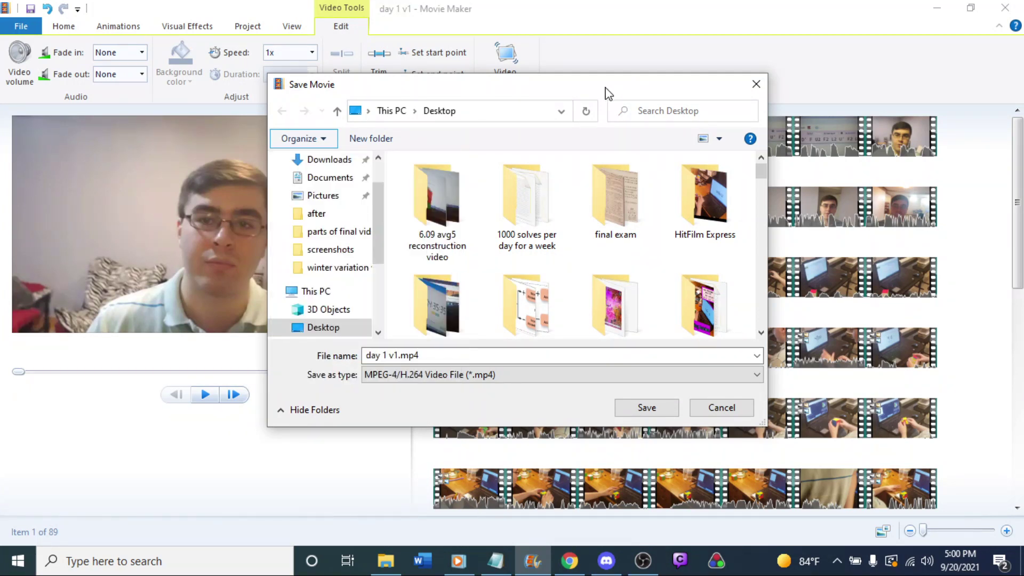
Set the movie's save location to the winter variation video folder on the Desktop.
click(762, 198)
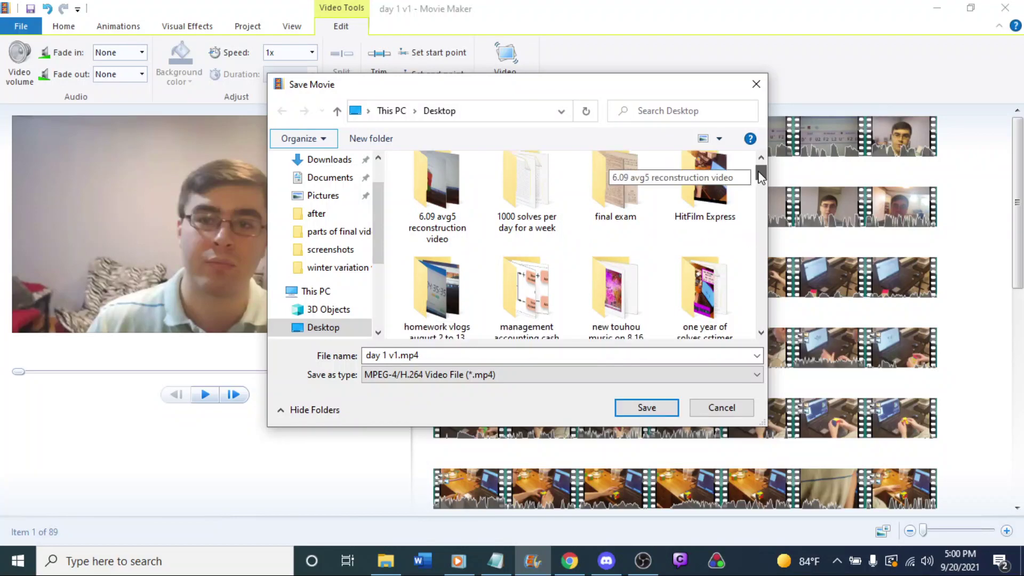
drag(762, 228, 761, 227)
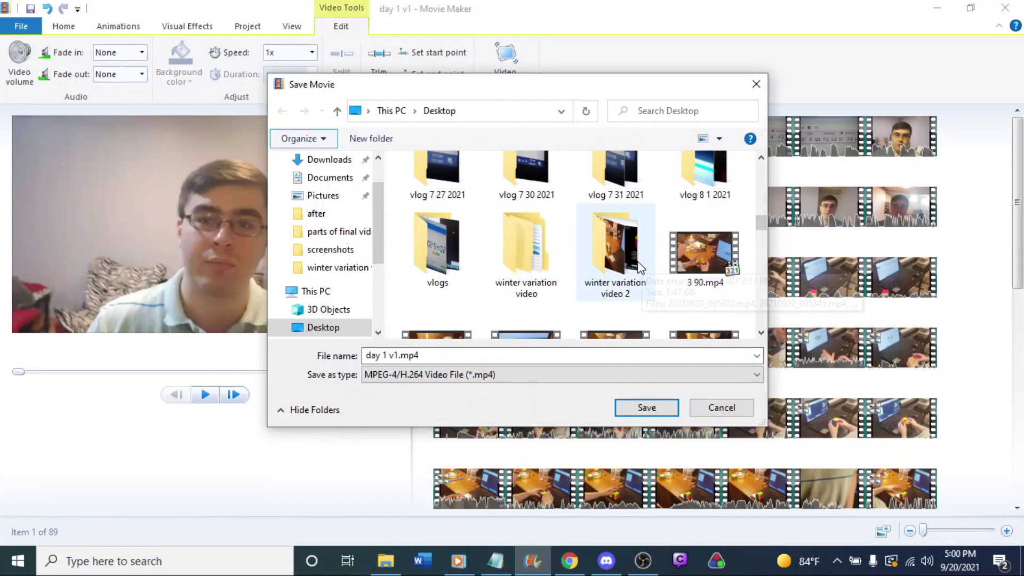
click(516, 275)
double_click(517, 275)
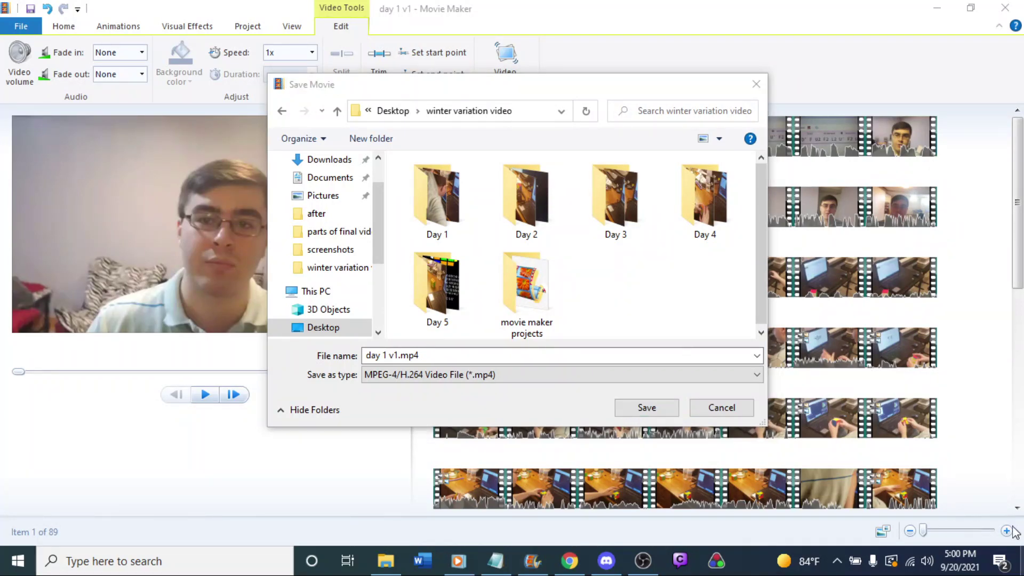
Switch to File Explorer and create a folder named "parts of video" inside the winter variation video folder on the desktop.
key(super+d)
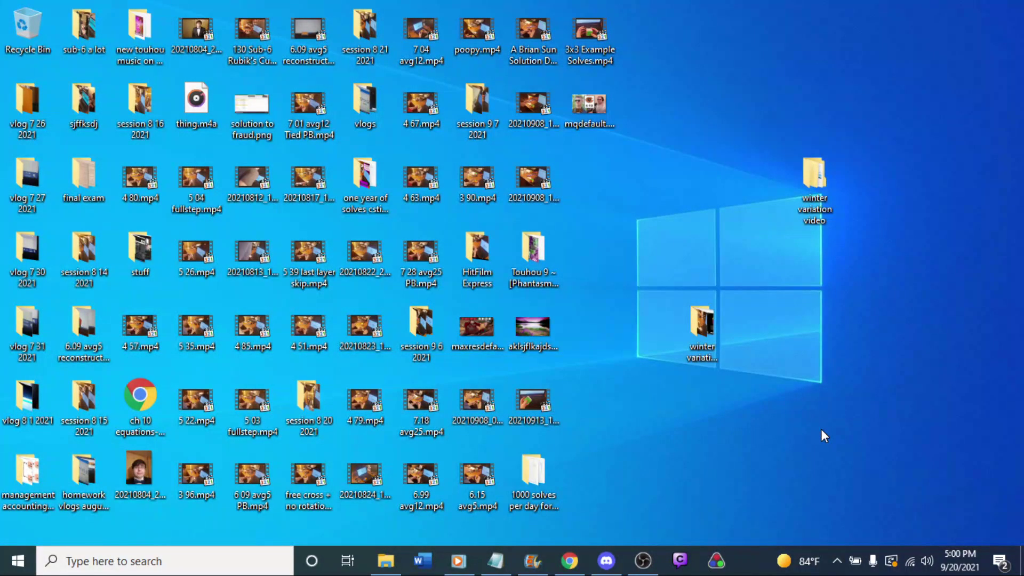
double_click(814, 184)
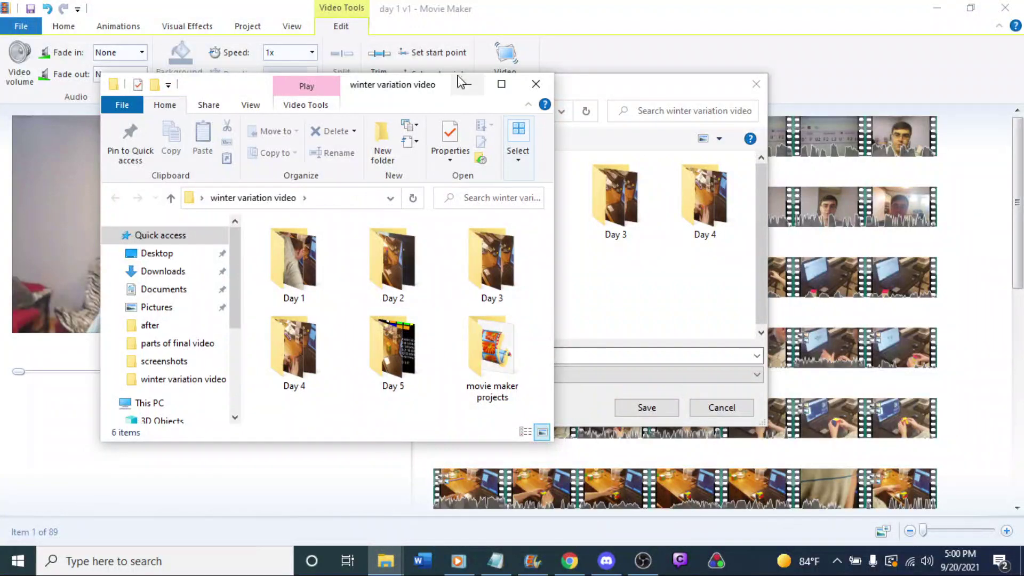
click(501, 84)
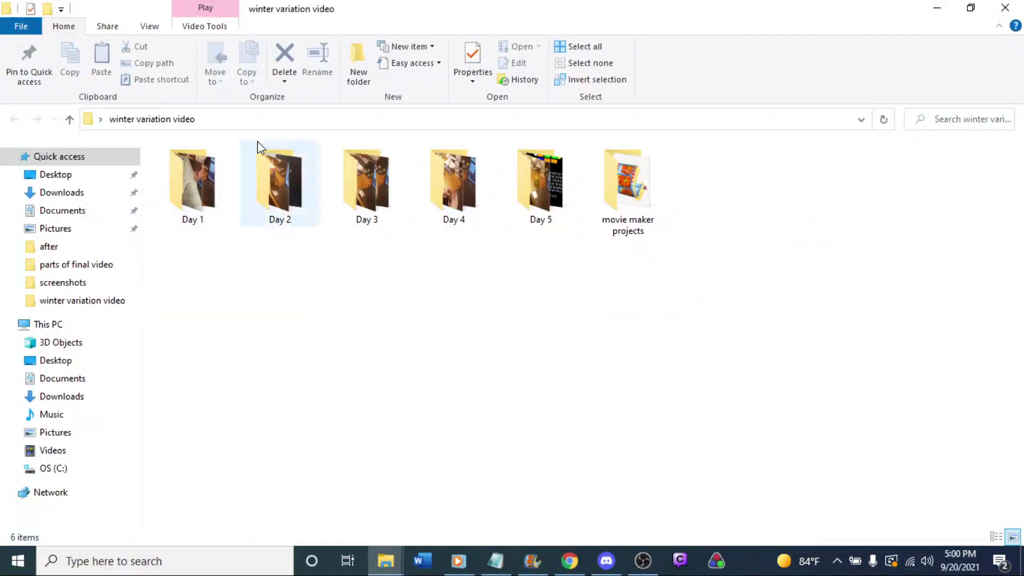
click(359, 69)
text(p)
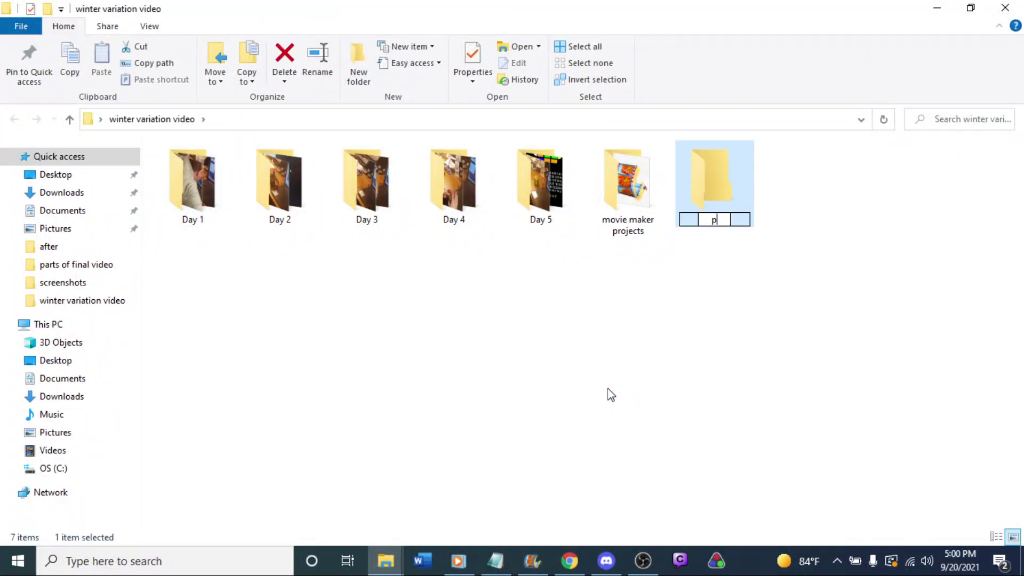
text(arts of video)
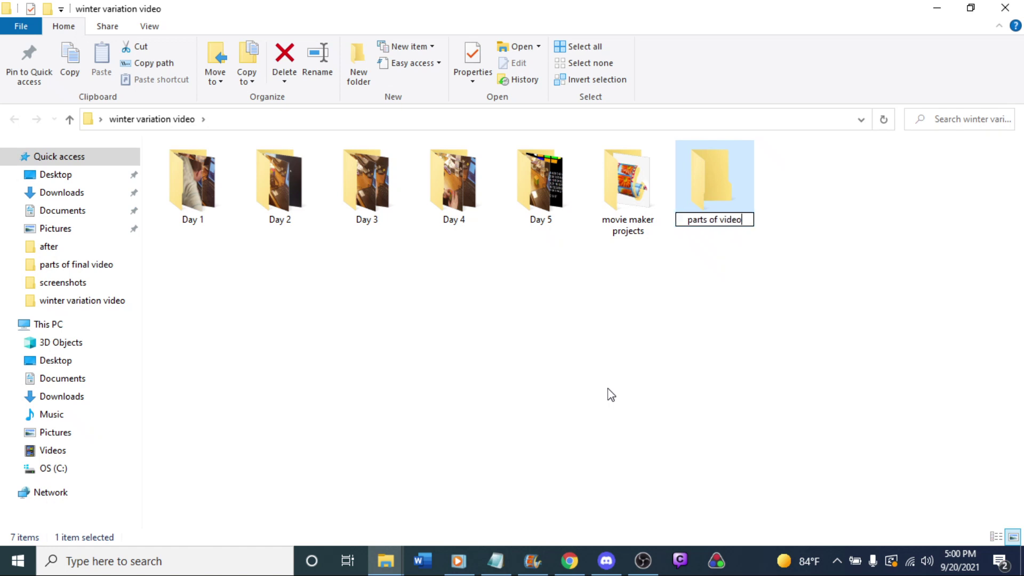
key(Return)
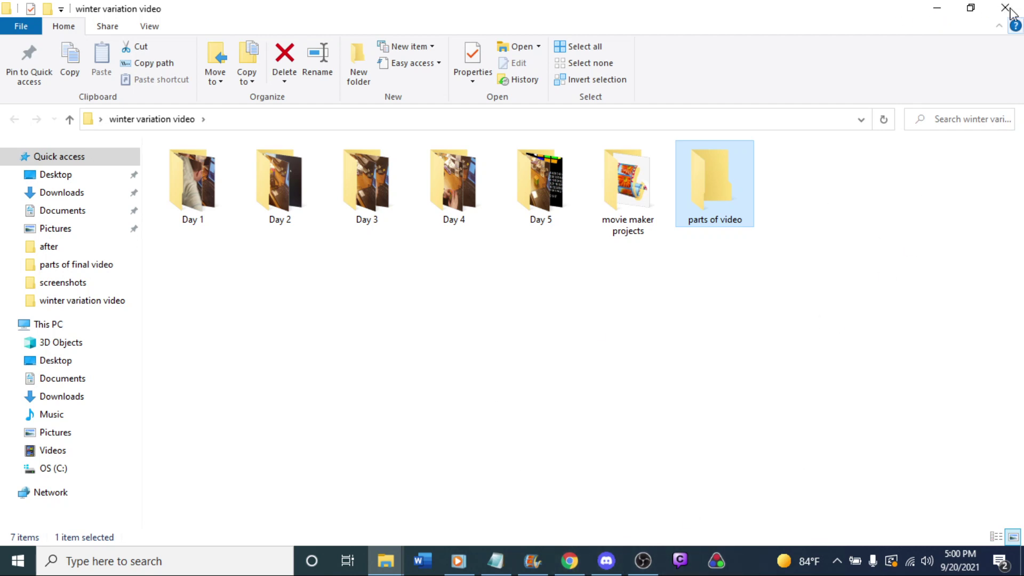
Switch back to the Save Movie dialog in Movie Maker.
click(544, 564)
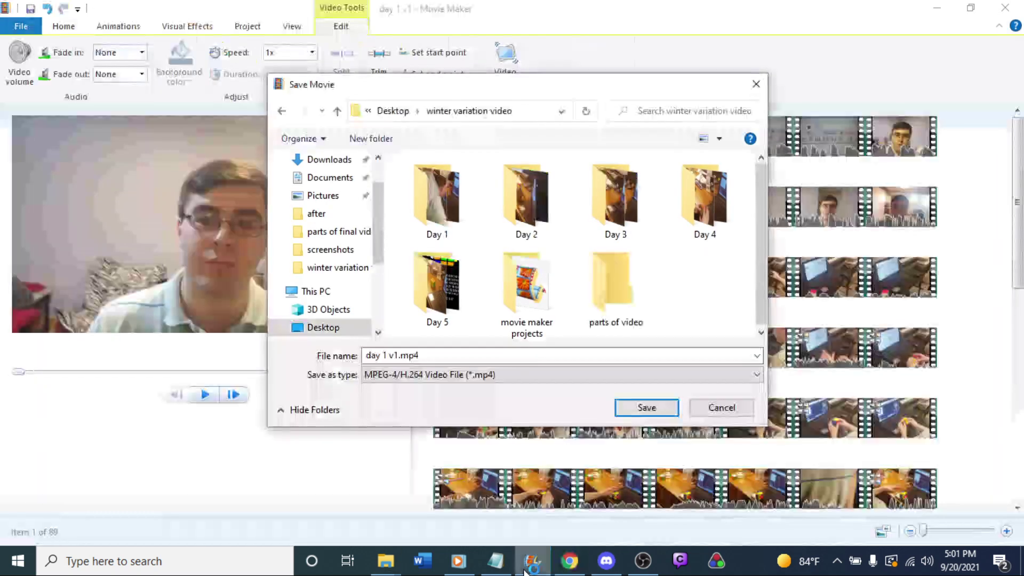
click(570, 561)
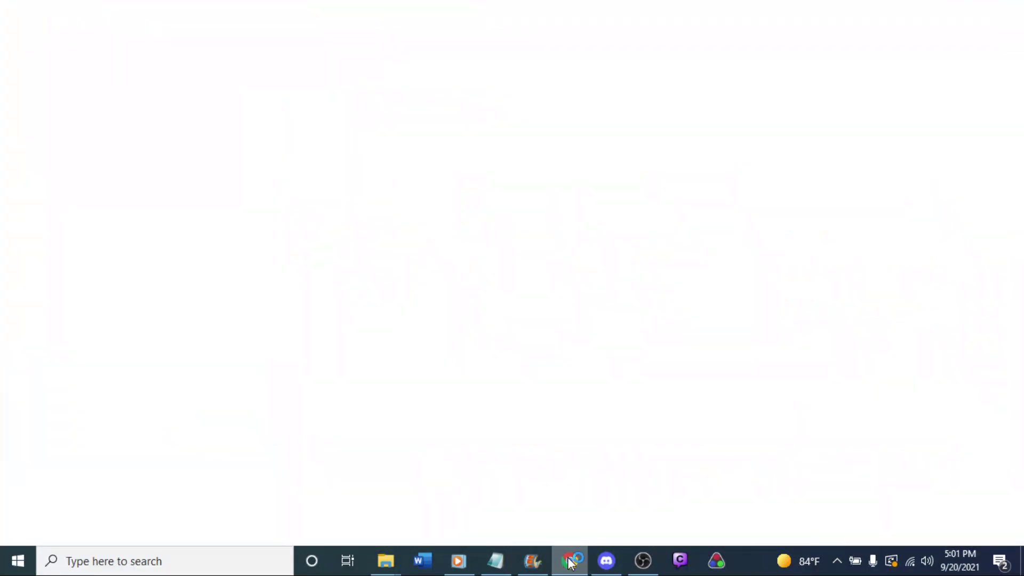
click(569, 561)
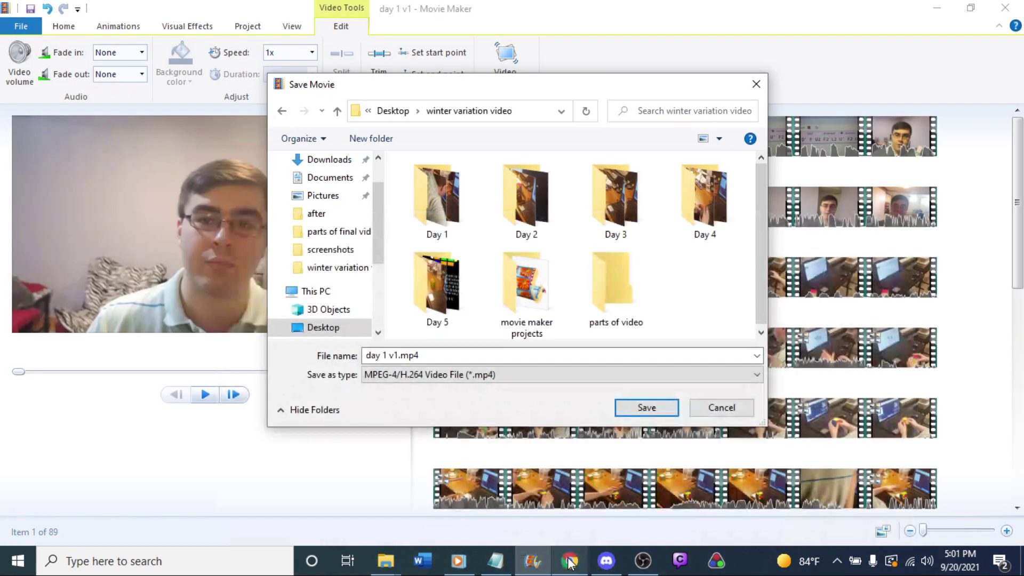